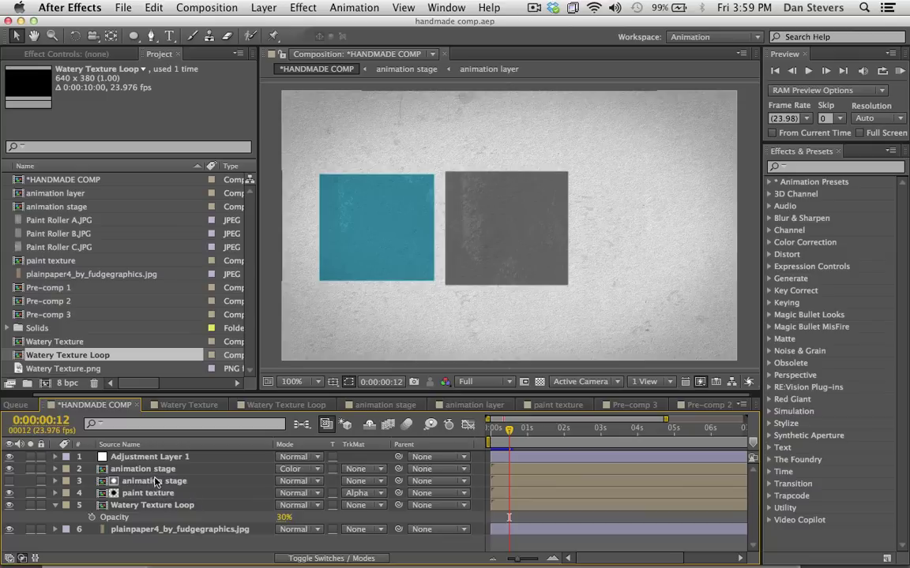
- Steepen the Curves on the plainpaper4_by_fudgegraphics.jpg layer to brighten the paper
click(158, 529)
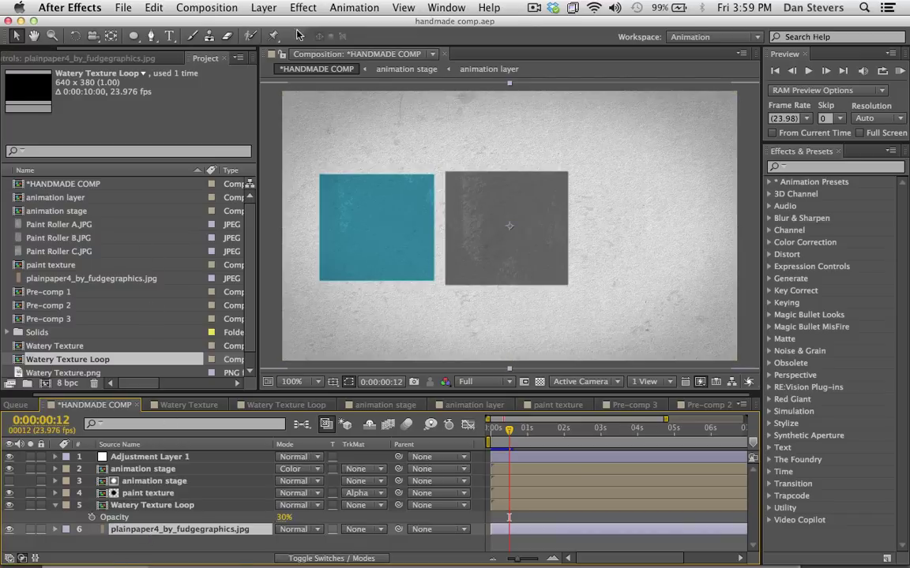
click(95, 57)
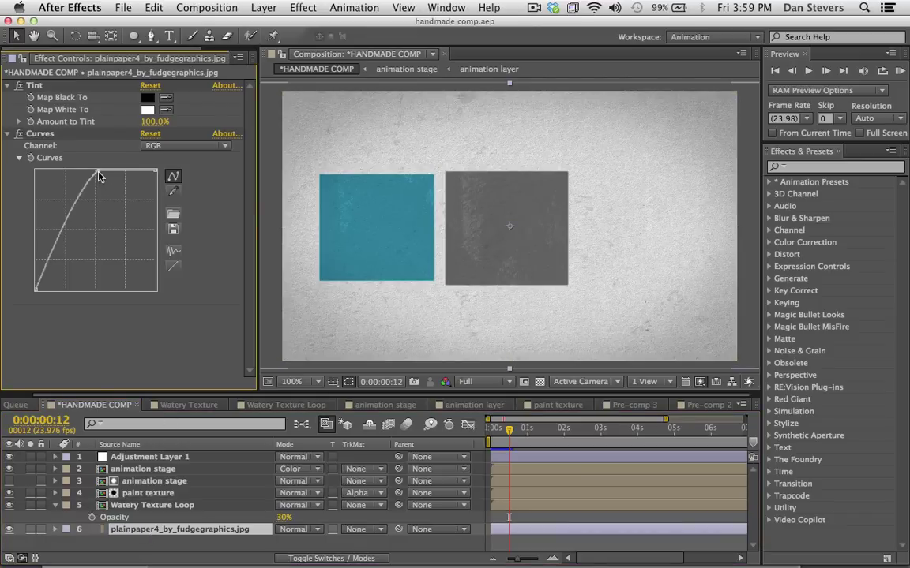
drag(99, 177, 83, 163)
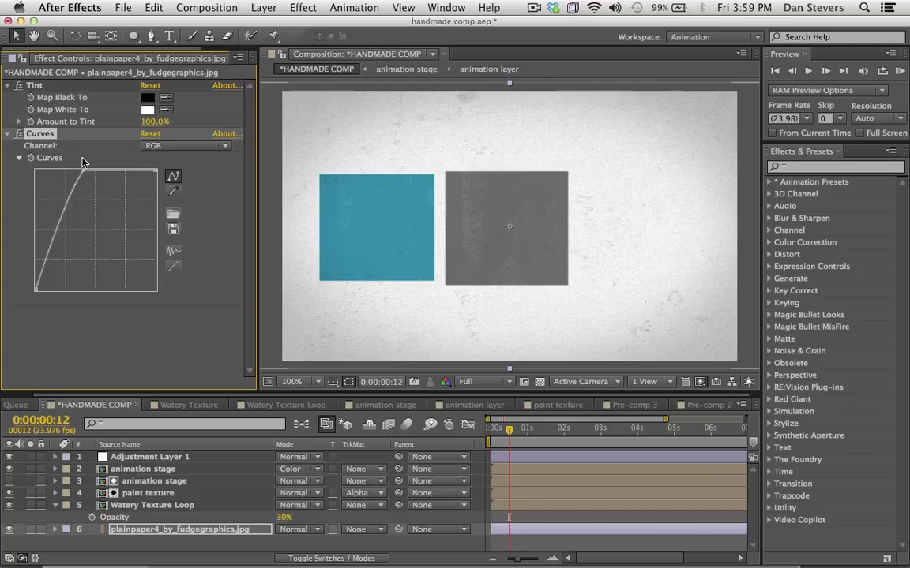
- Open animation stage, then its nested animation layer comp, and hide both Dark Gray Solid layers
double_click(154, 469)
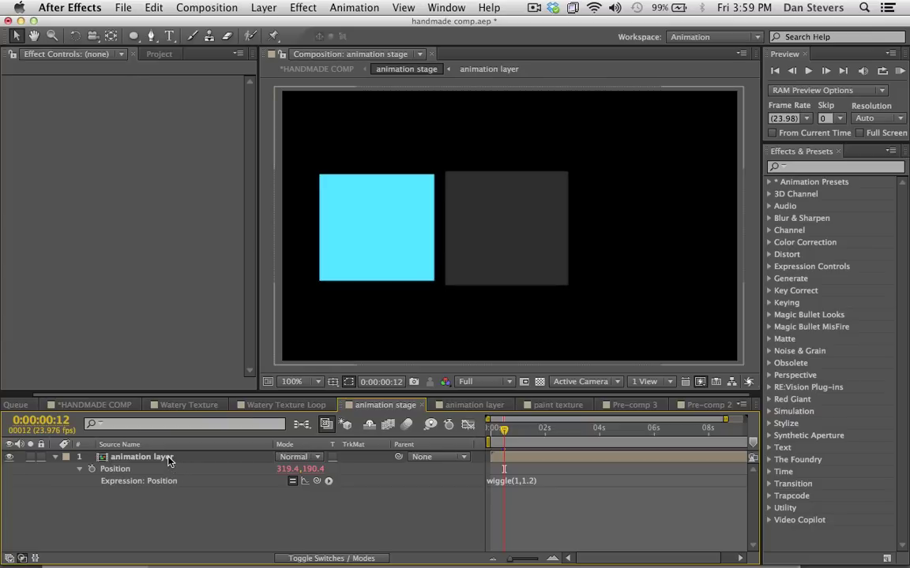
double_click(142, 457)
click(154, 458)
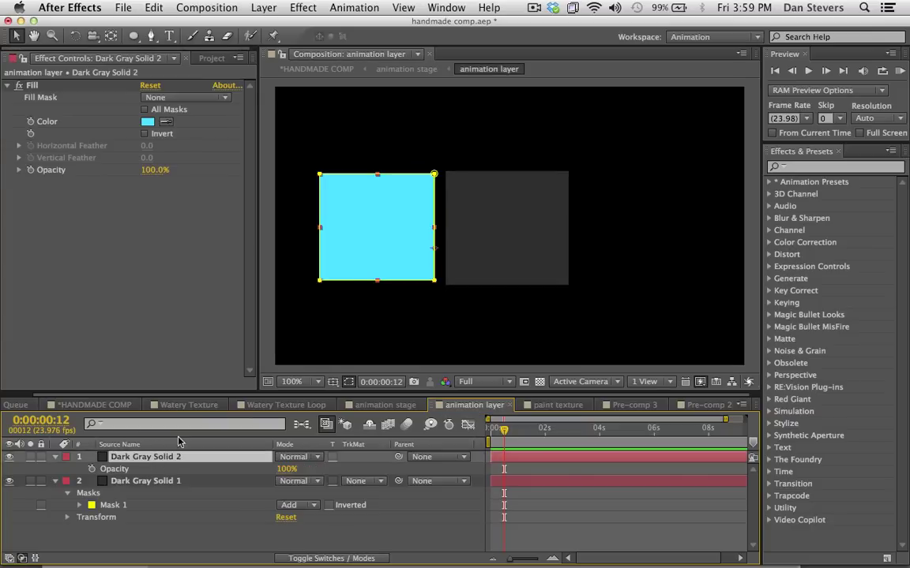
drag(9, 458, 9, 483)
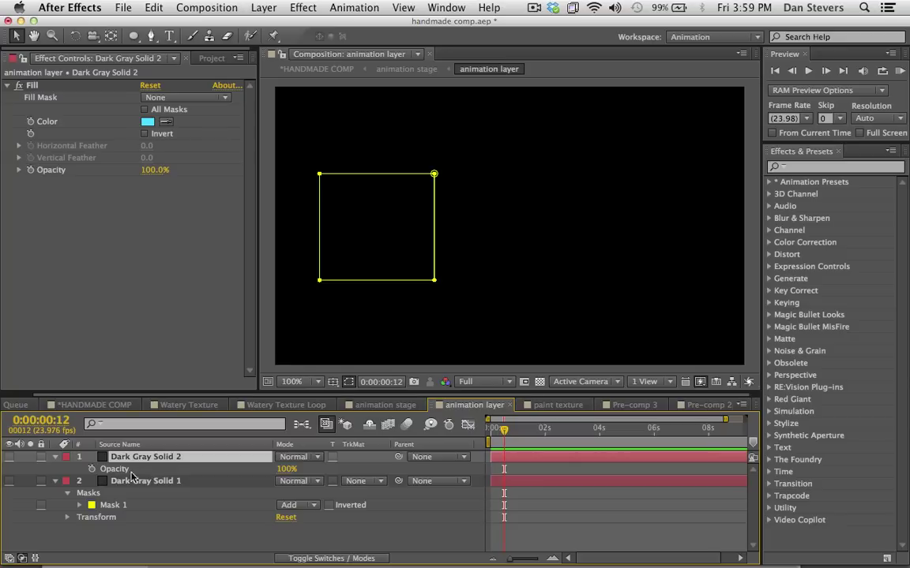
click(19, 455)
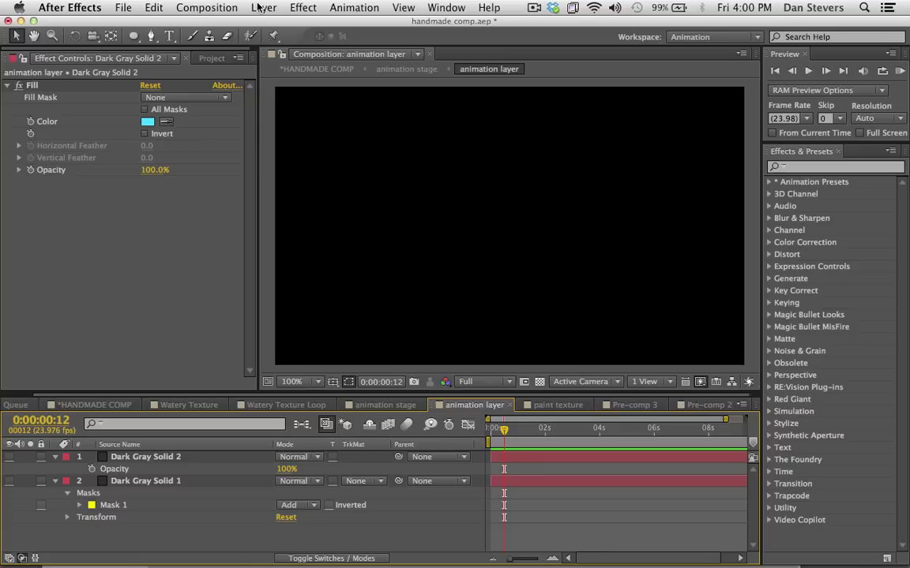
- Create a white text layer reading EVERMORE in the comp
click(169, 37)
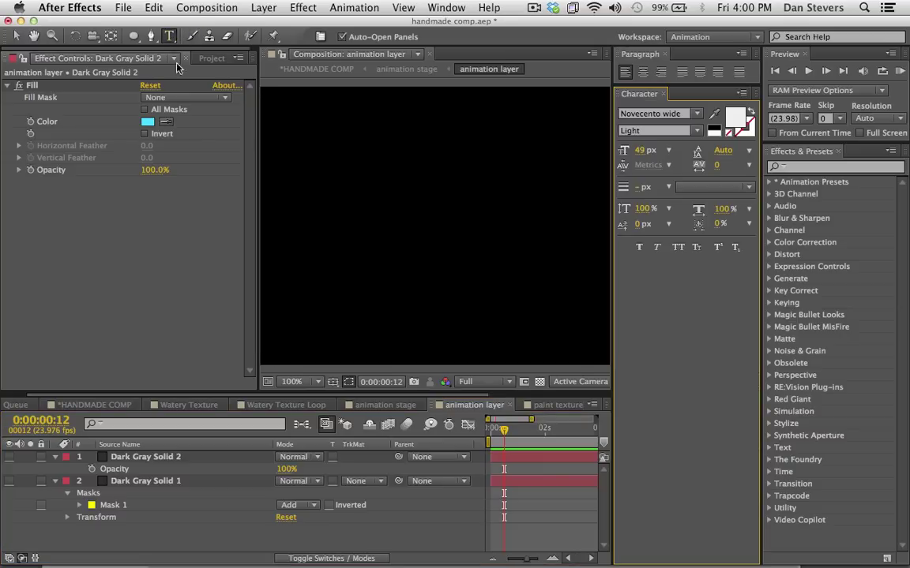
click(315, 240)
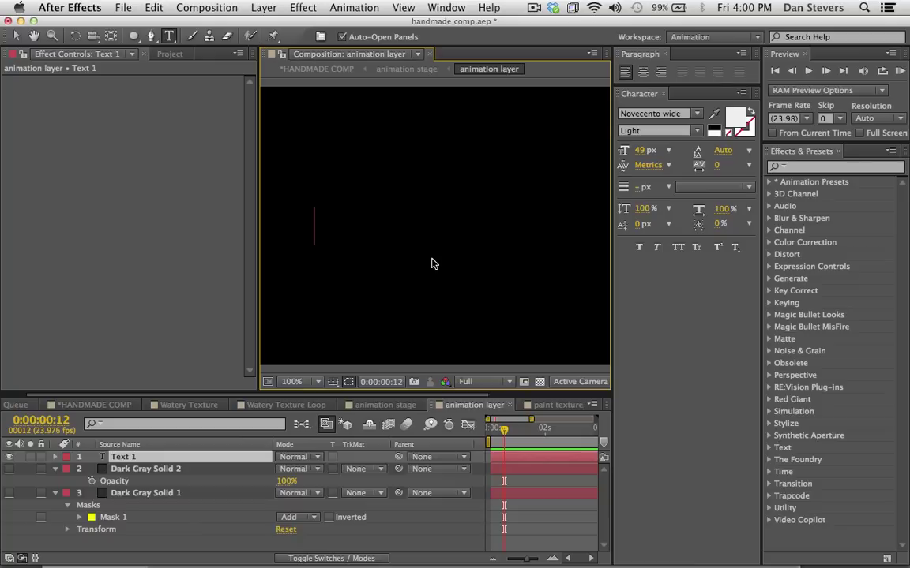
text(EVERMORE)
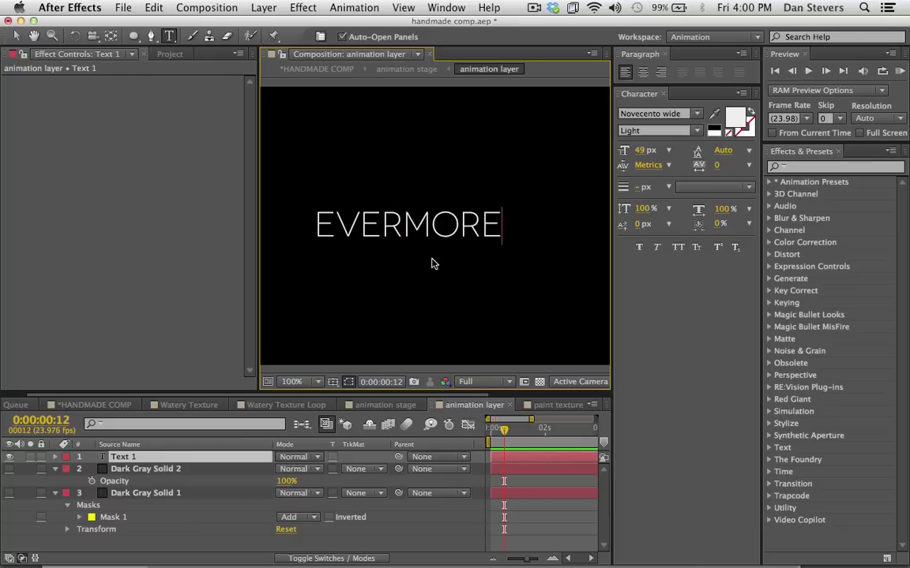
click(16, 36)
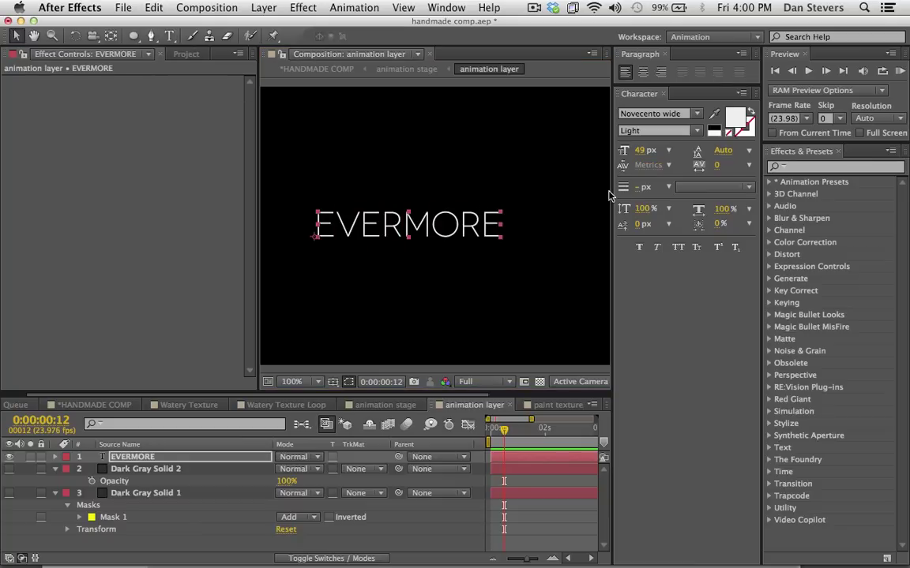
- Scale and position the EVERMORE title so it spans most of the frame
drag(612, 193, 631, 190)
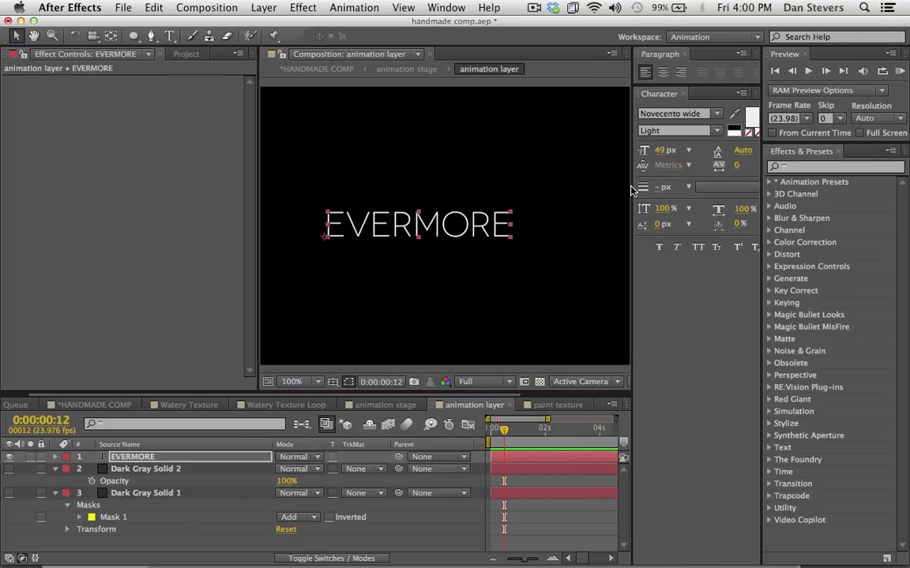
click(686, 54)
click(683, 55)
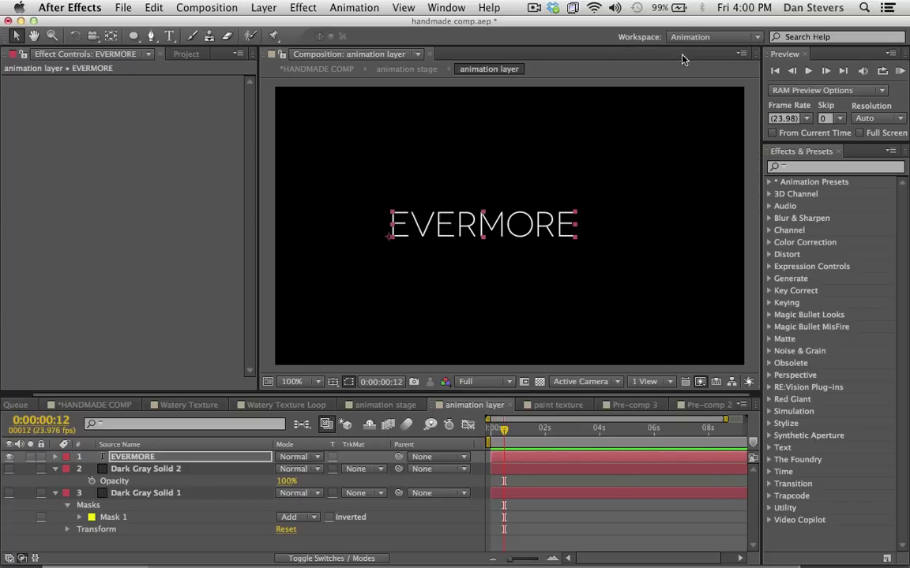
mouse_move(574, 237)
mouse_down()
mouse_move(633, 259)
mouse_move(711, 262)
mouse_move(760, 240)
mouse_move(558, 234)
mouse_up()
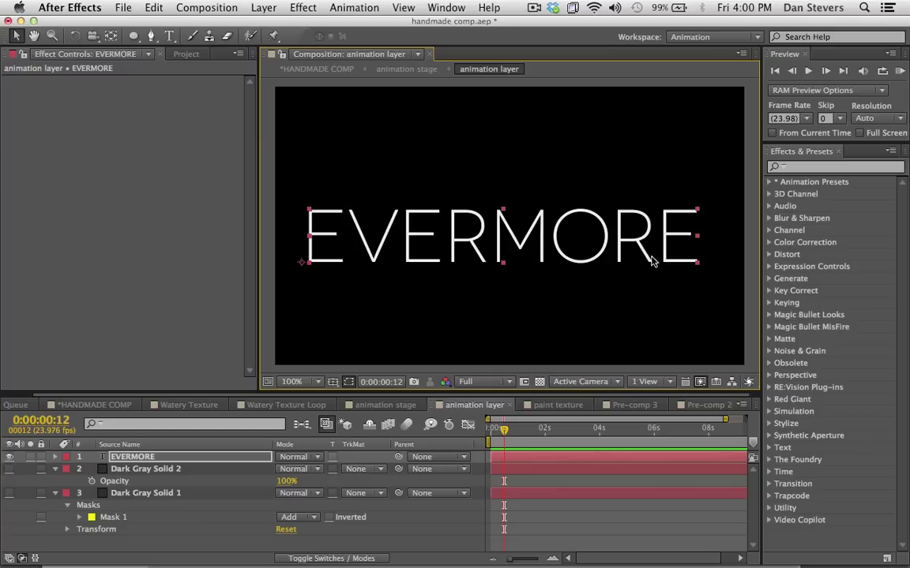
drag(637, 240, 707, 272)
click(709, 269)
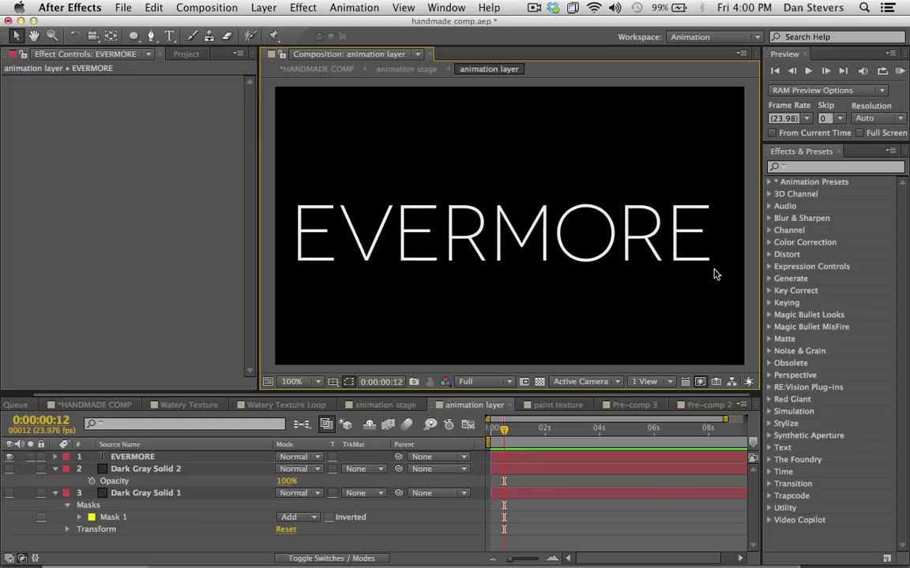
click(707, 261)
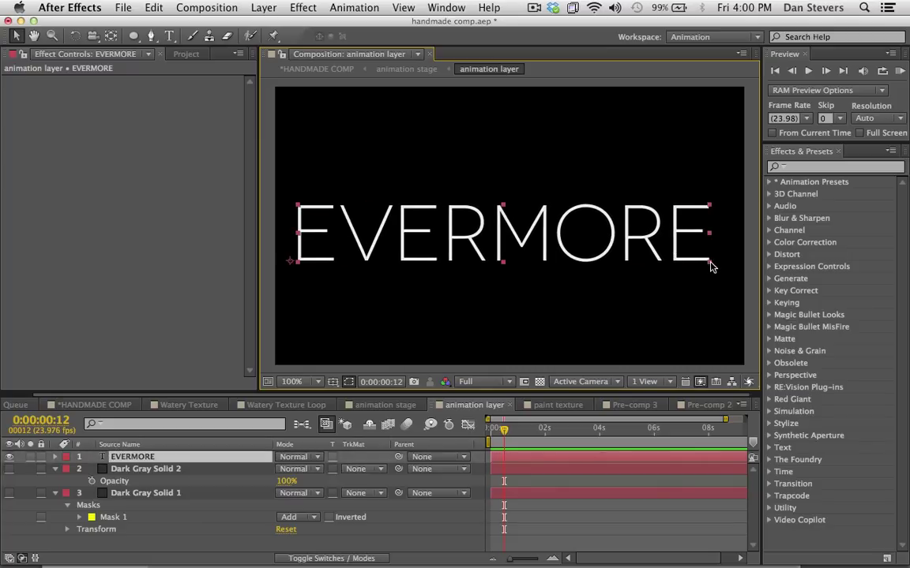
drag(709, 266, 690, 253)
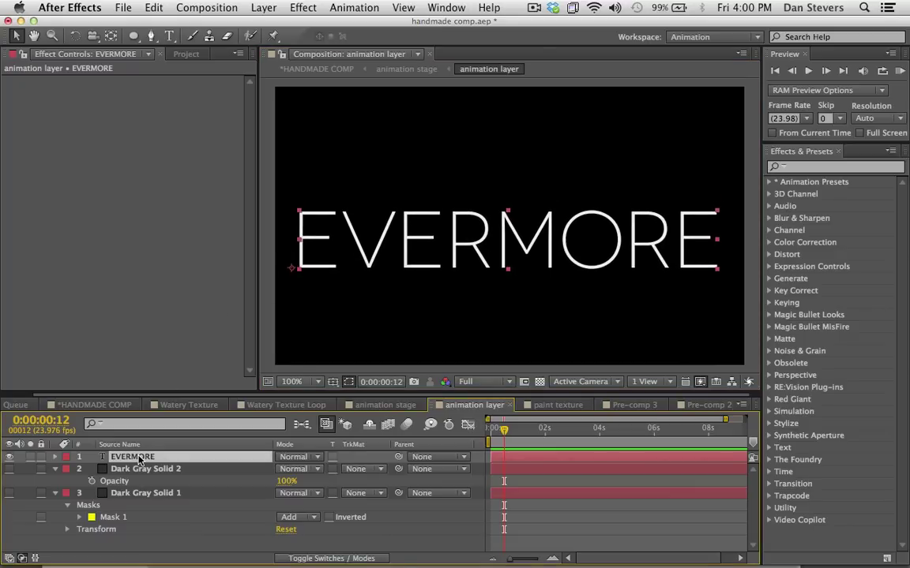
- Precompose the EVERMORE layer into a comp named TYPE and open it
key(super+shift+c)
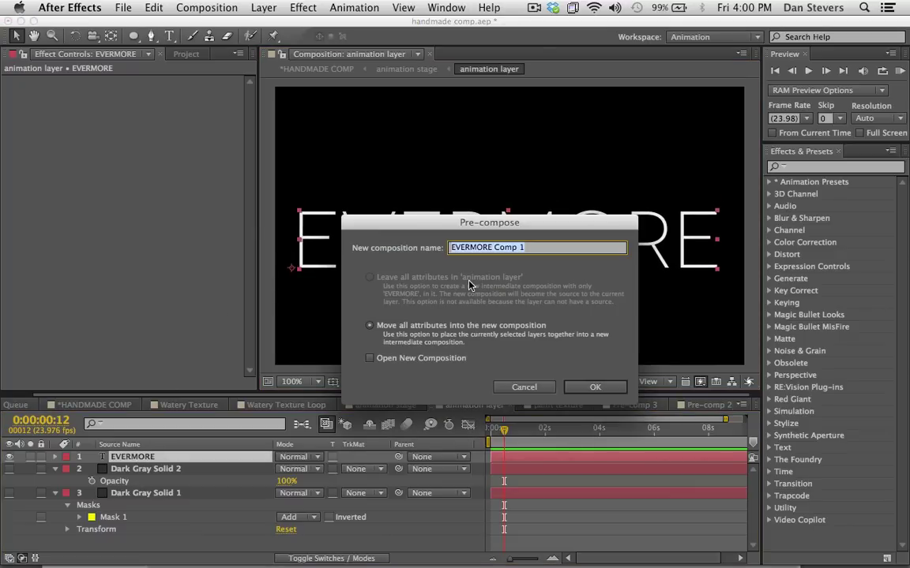
text(TYPE)
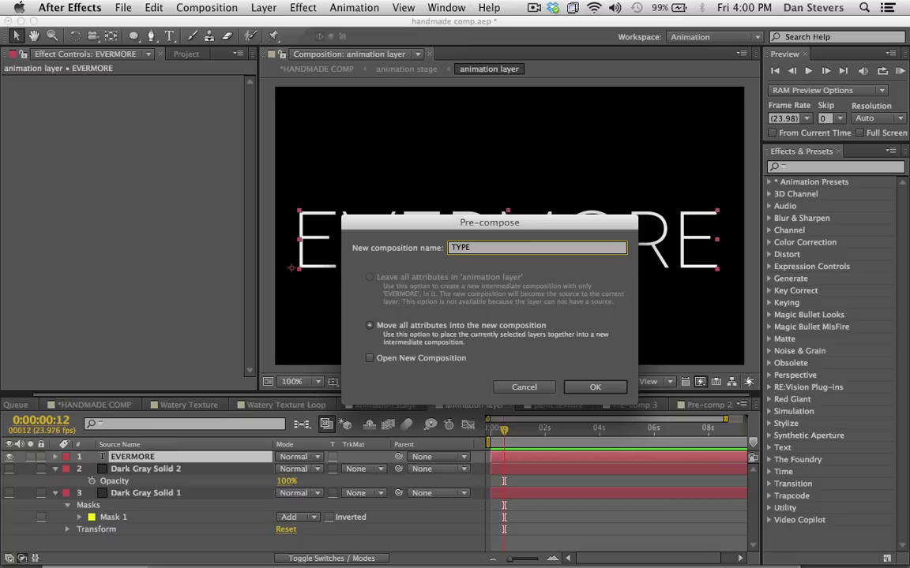
key(Return)
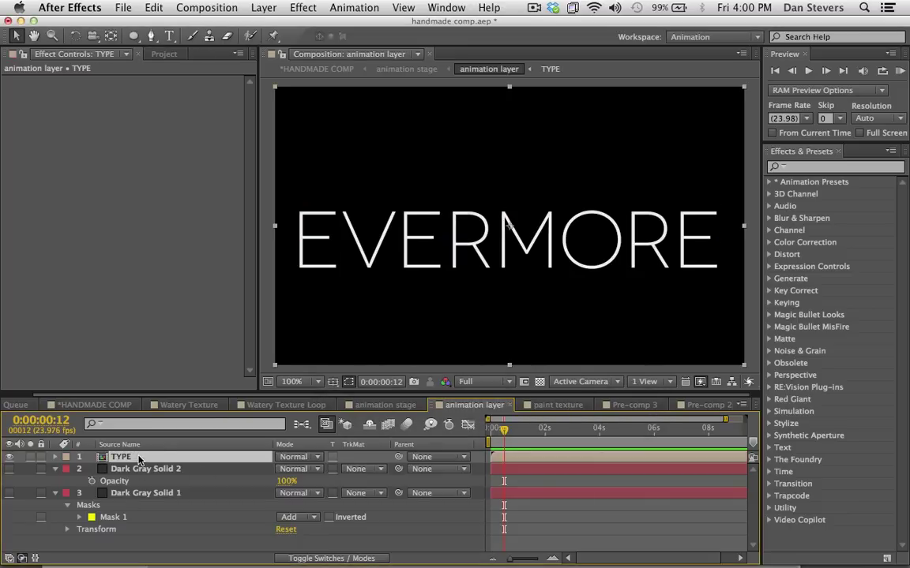
double_click(138, 458)
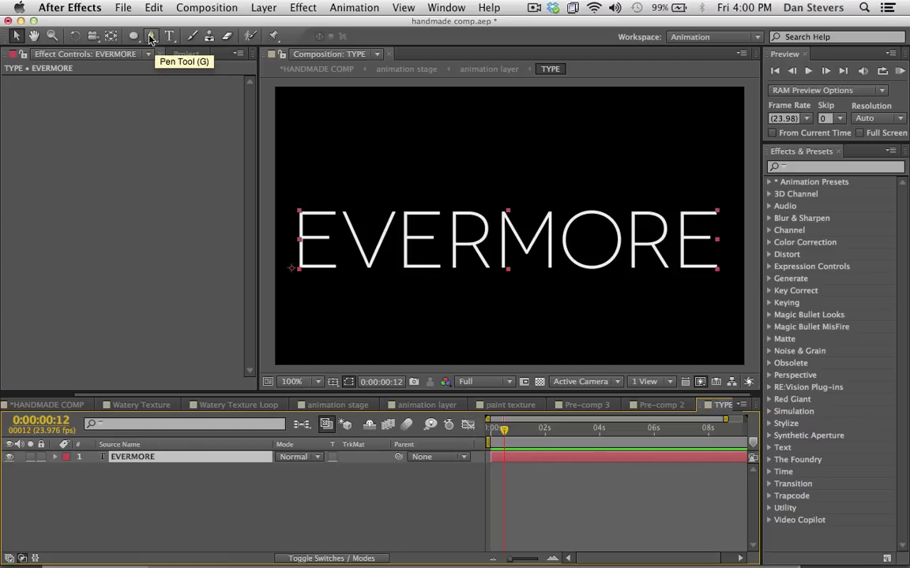
- Draw a rectangle mask around the letter O and duplicate the EVERMORE layer
click(148, 38)
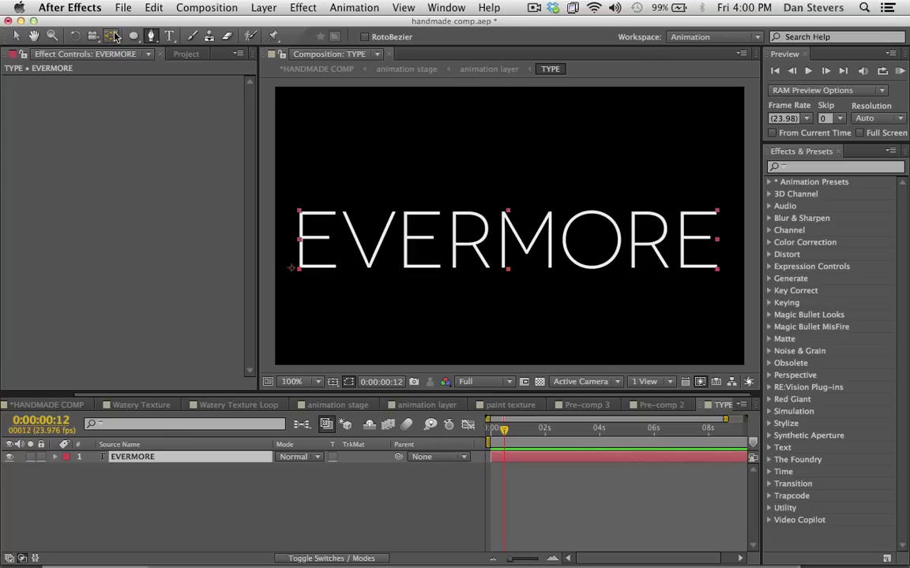
mouse_move(132, 39)
mouse_down()
mouse_move(135, 49)
mouse_move(138, 34)
mouse_up()
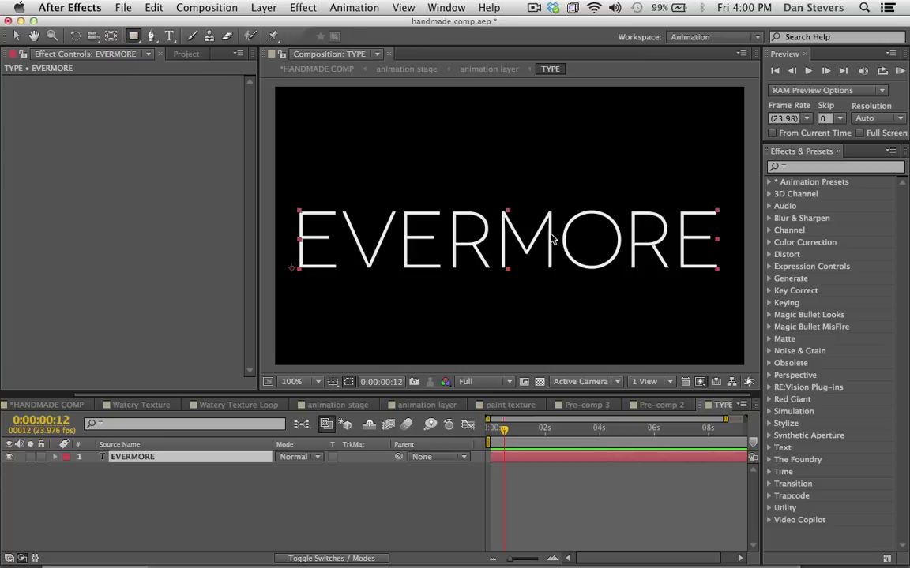
drag(555, 195, 626, 283)
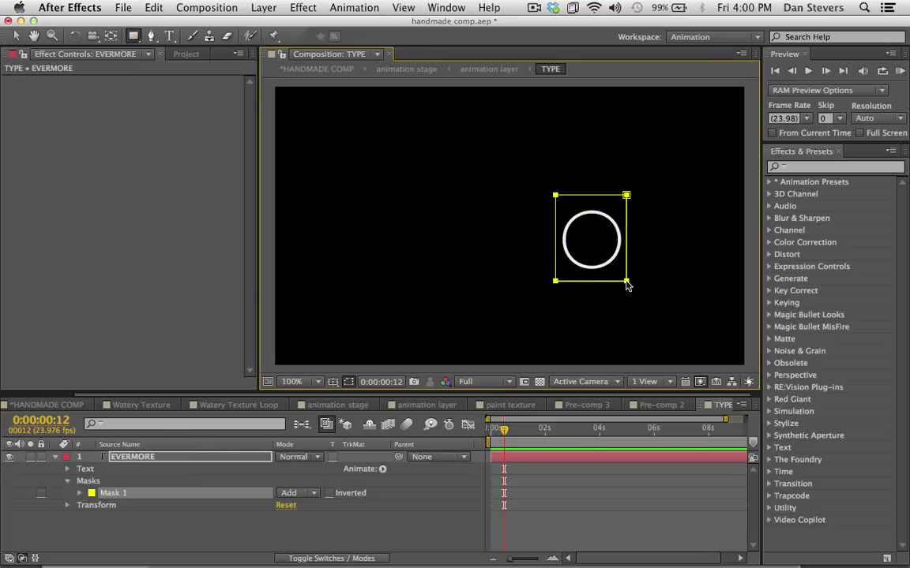
click(180, 460)
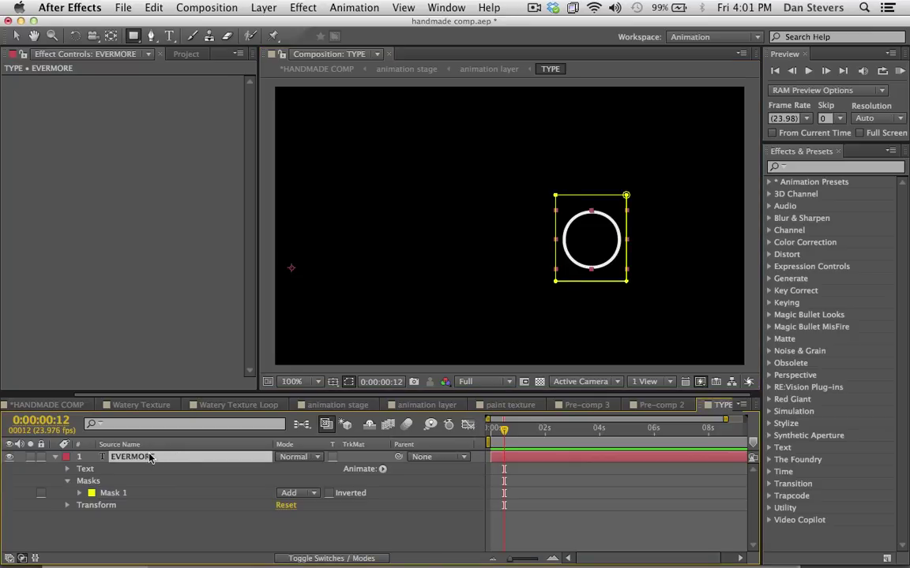
key(super+d)
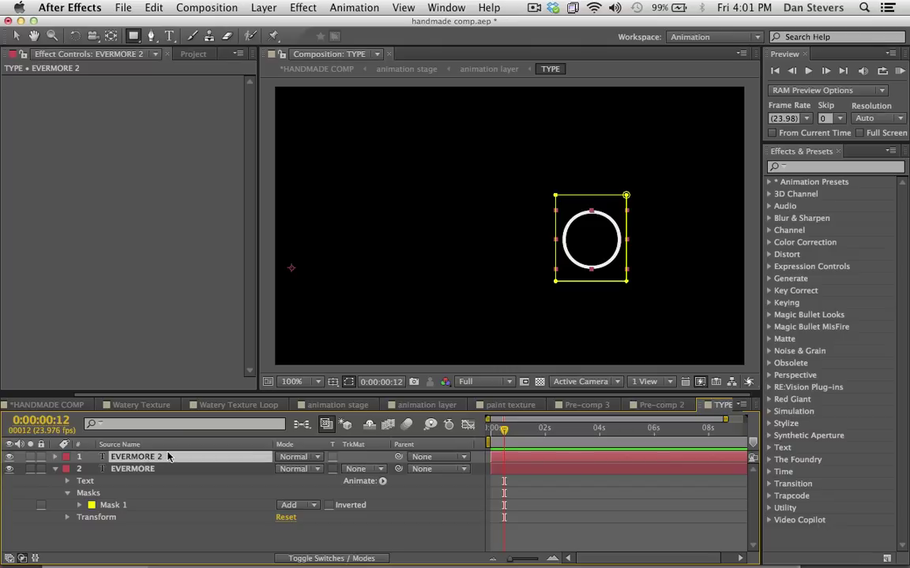
- Set the original EVERMORE layer's Mask 1 mode to Subtract
click(126, 472)
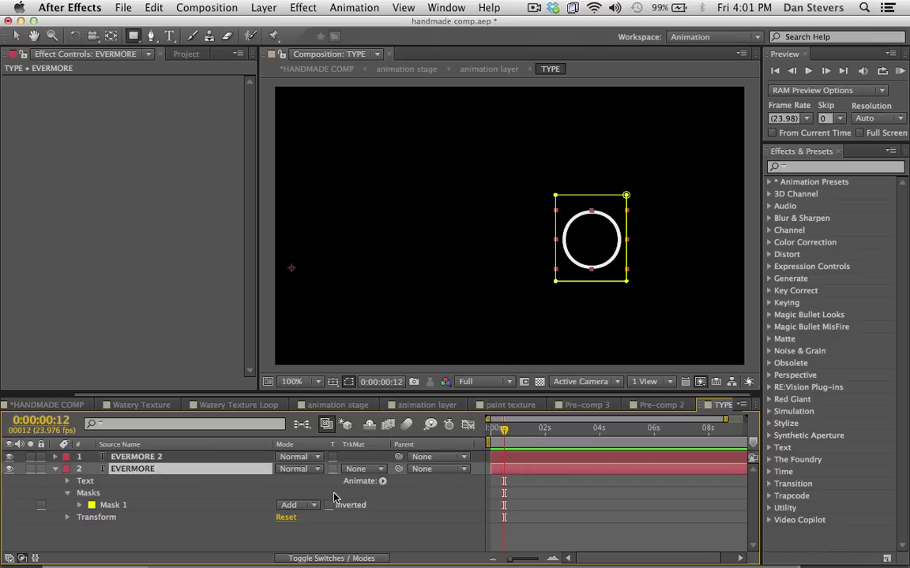
click(291, 504)
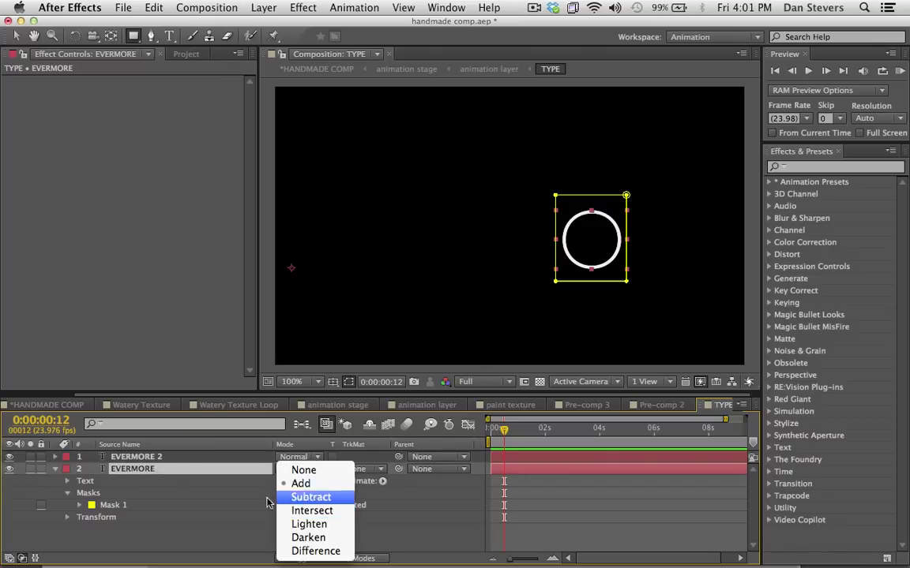
click(132, 472)
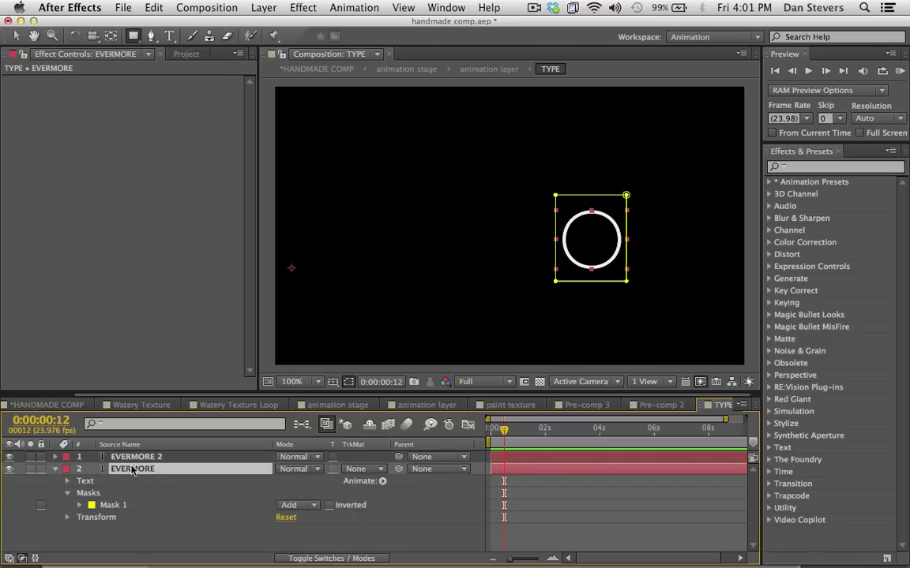
click(289, 504)
click(303, 497)
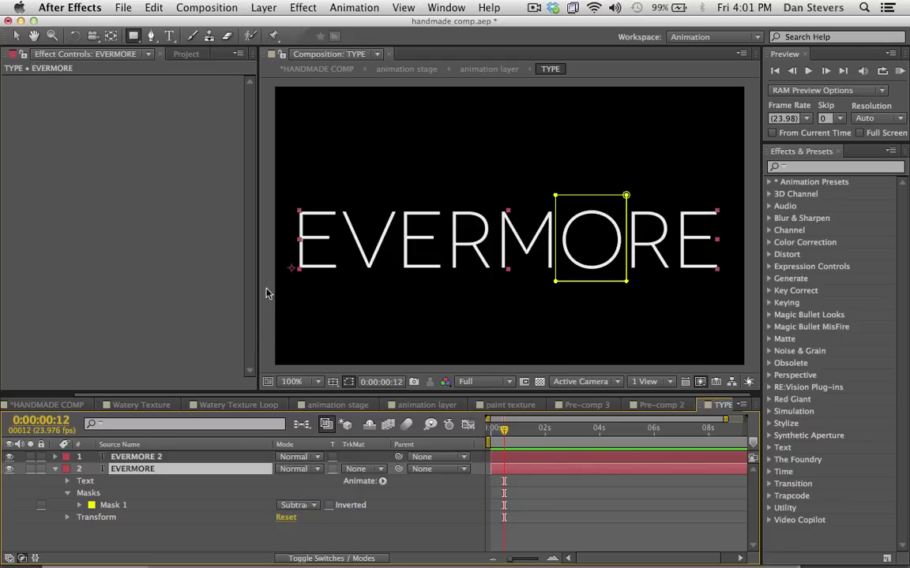
- Check the O-only duplicate's visibility and rename EVERMORE 2 to O
click(14, 37)
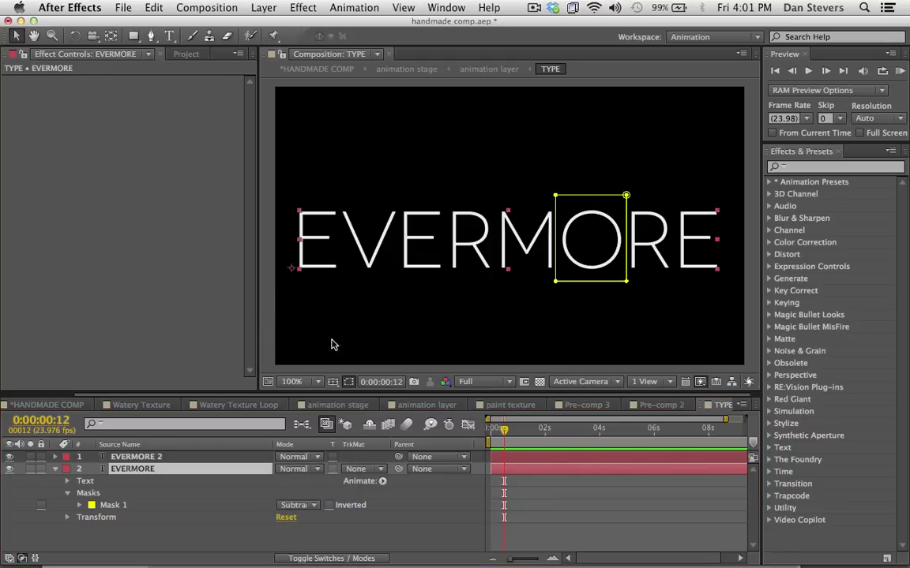
click(130, 458)
click(10, 457)
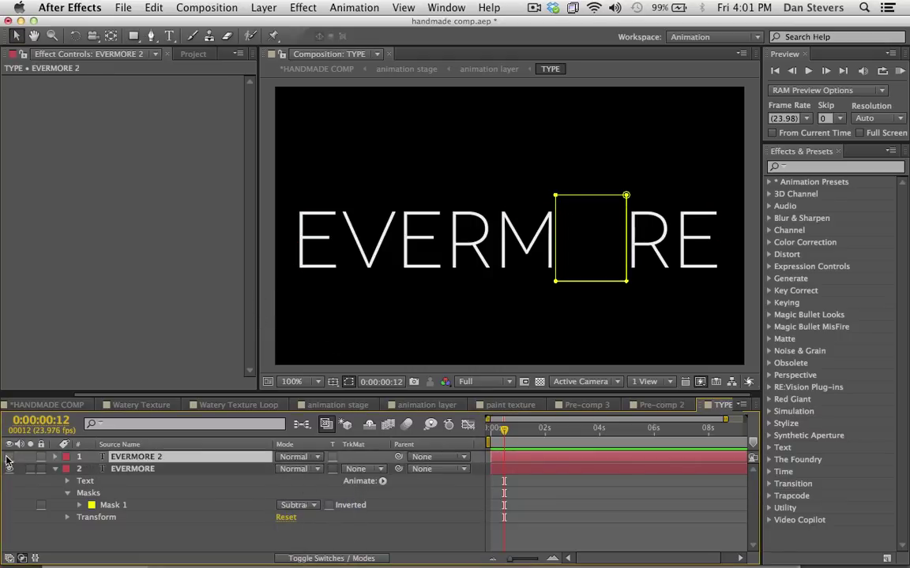
click(10, 457)
key(Return)
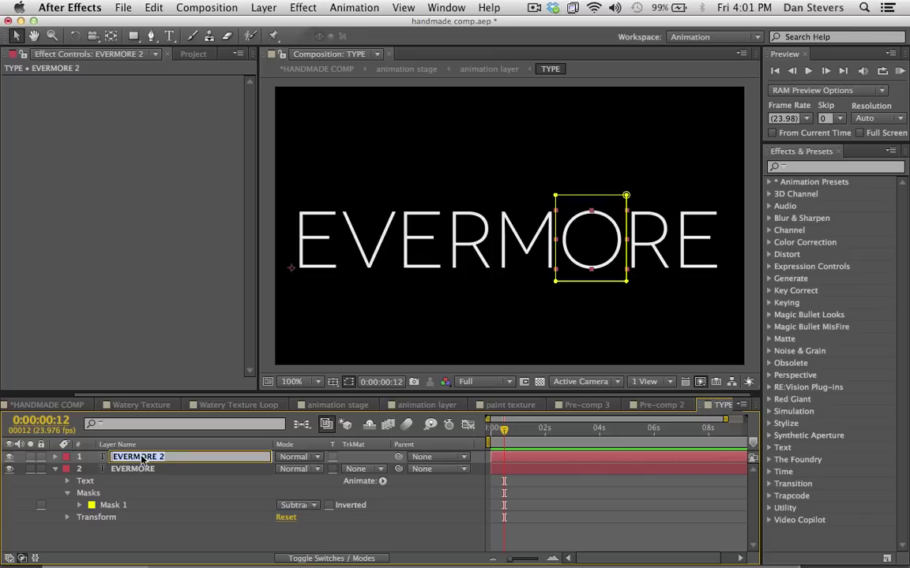
text(O)
key(Return)
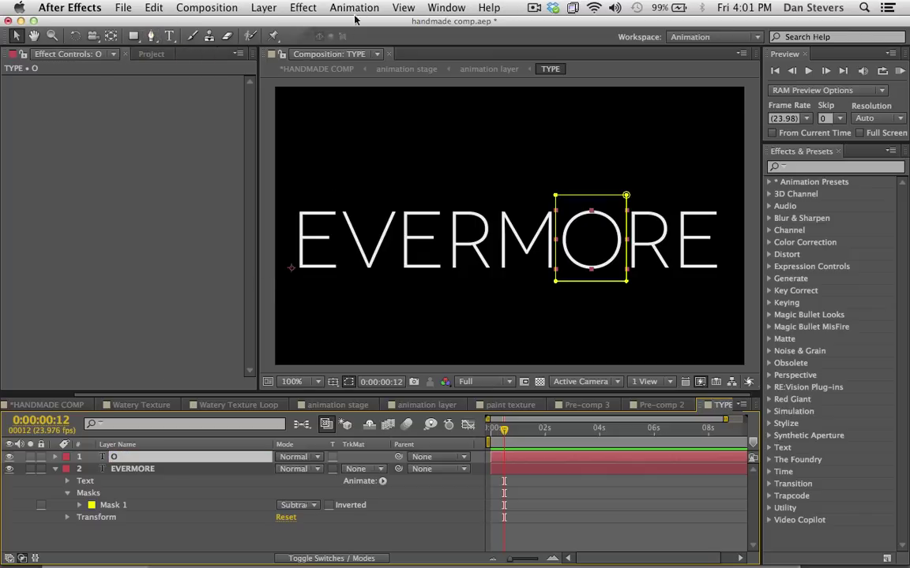
- Apply Radial Wipe to the O layer and try its centre, completion and start angle
click(304, 8)
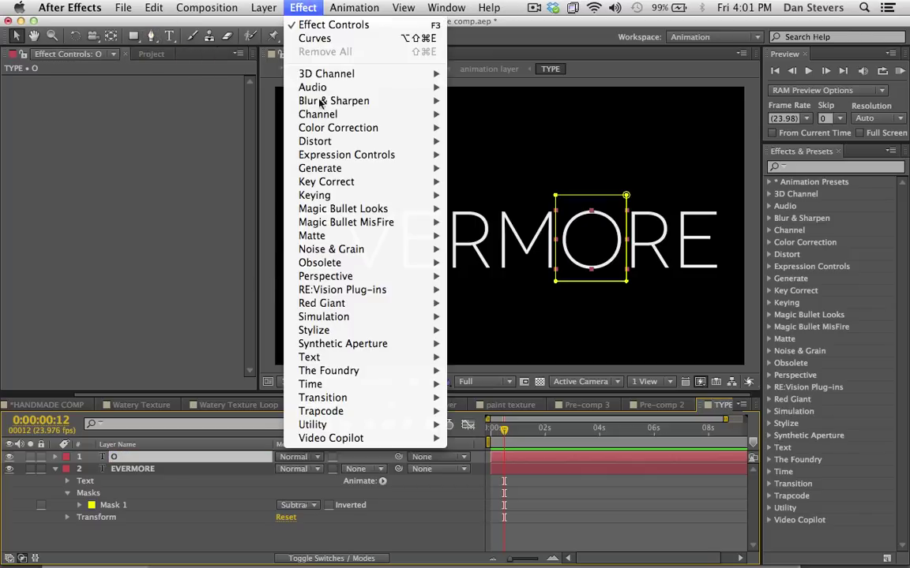
mouse_move(399, 399)
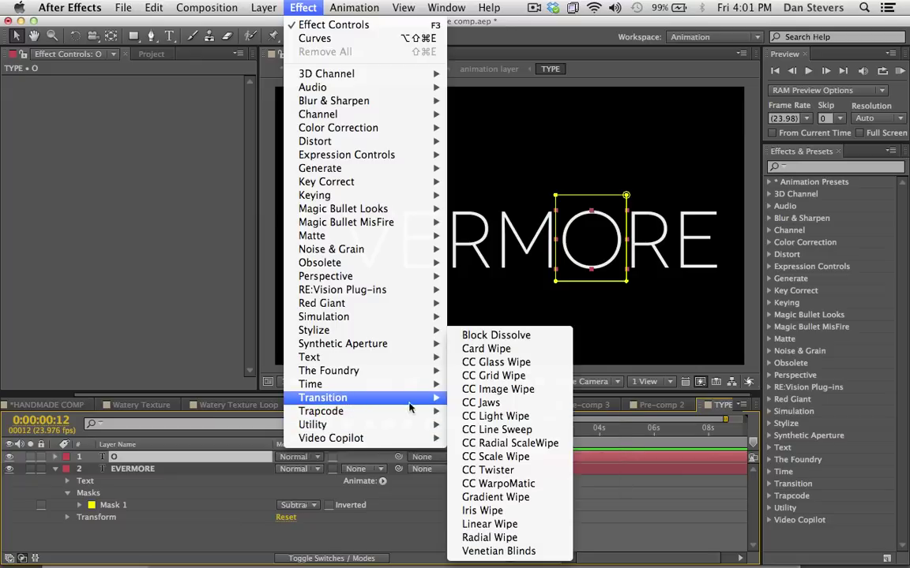
click(553, 539)
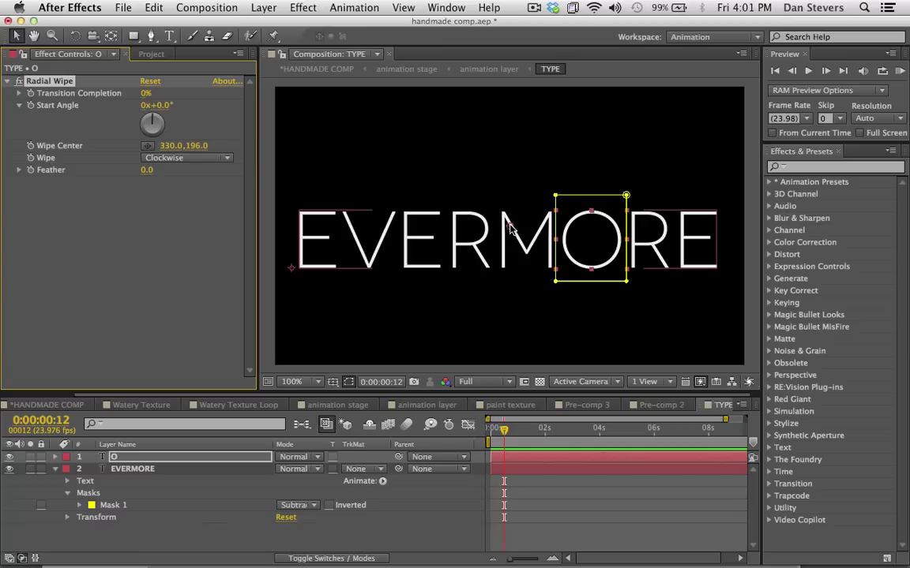
drag(509, 229, 592, 244)
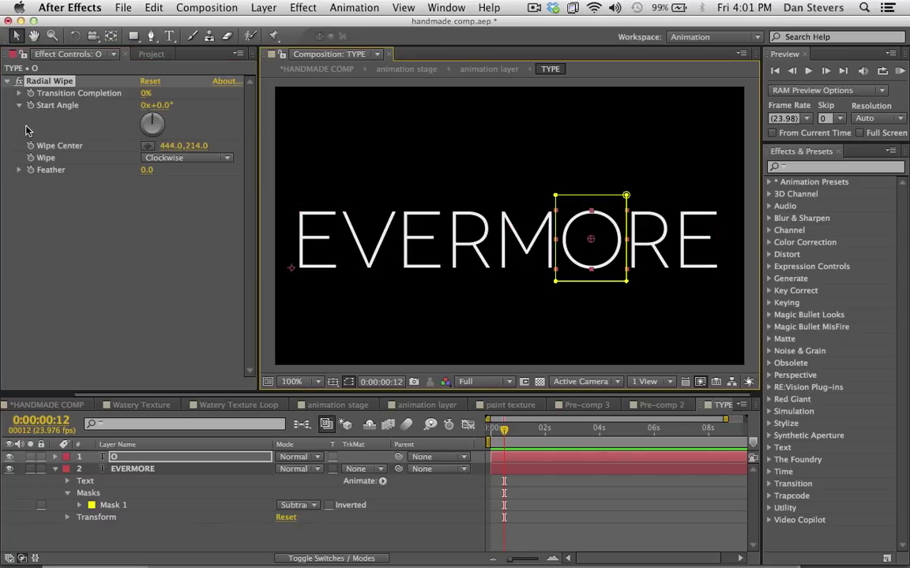
click(145, 95)
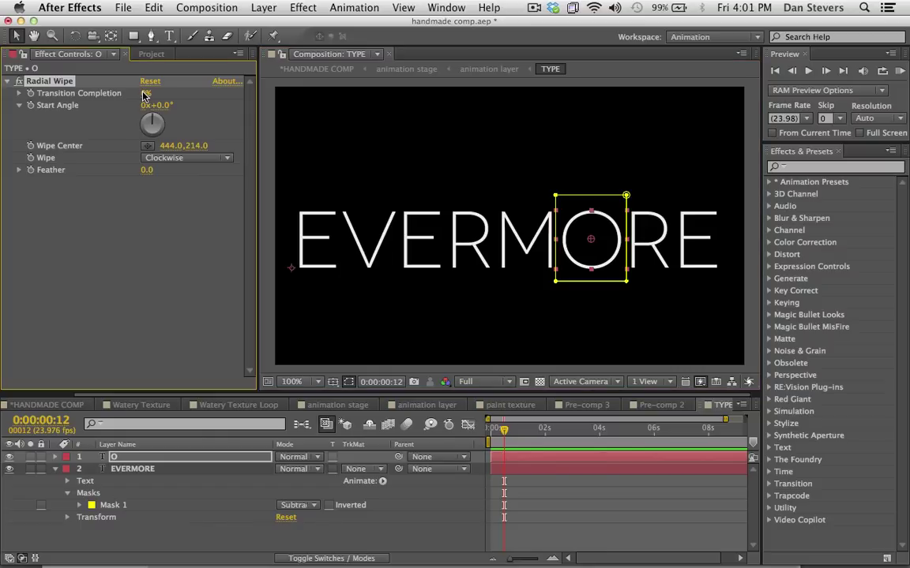
mouse_move(145, 95)
mouse_down()
mouse_move(134, 92)
mouse_move(189, 93)
mouse_move(155, 103)
mouse_up()
drag(168, 107, 300, 109)
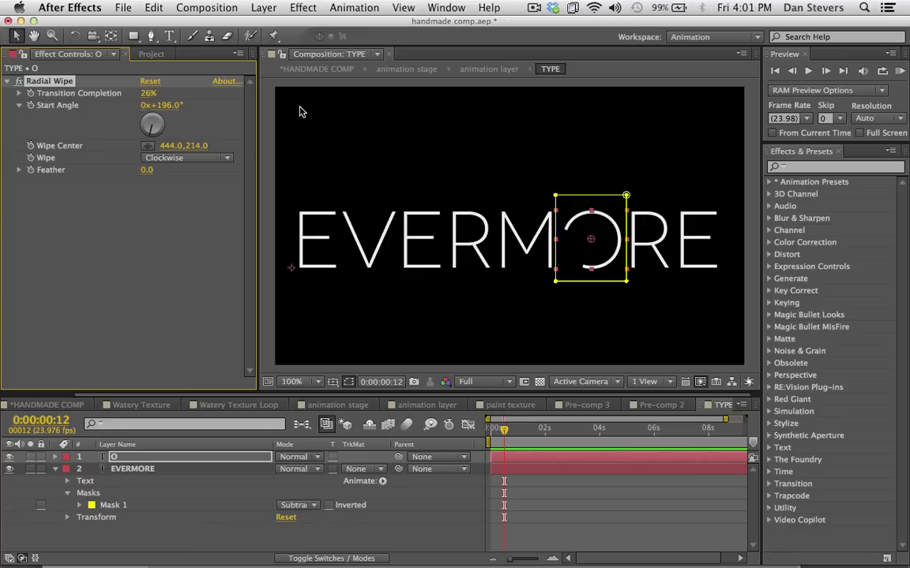
- Reset the Radial Wipe, set 40% completion, centre it on the O, and rotate the start angle
click(148, 82)
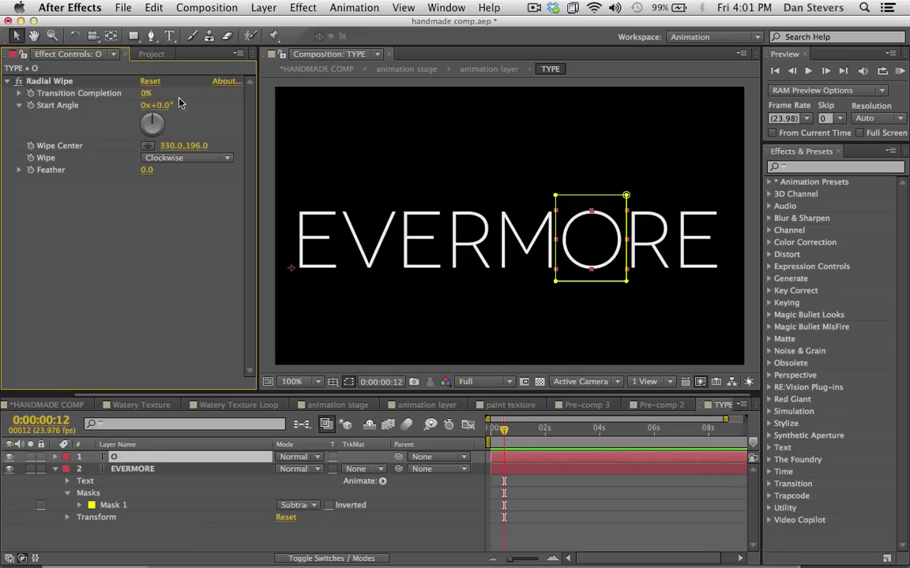
click(150, 94)
text(40)
key(Return)
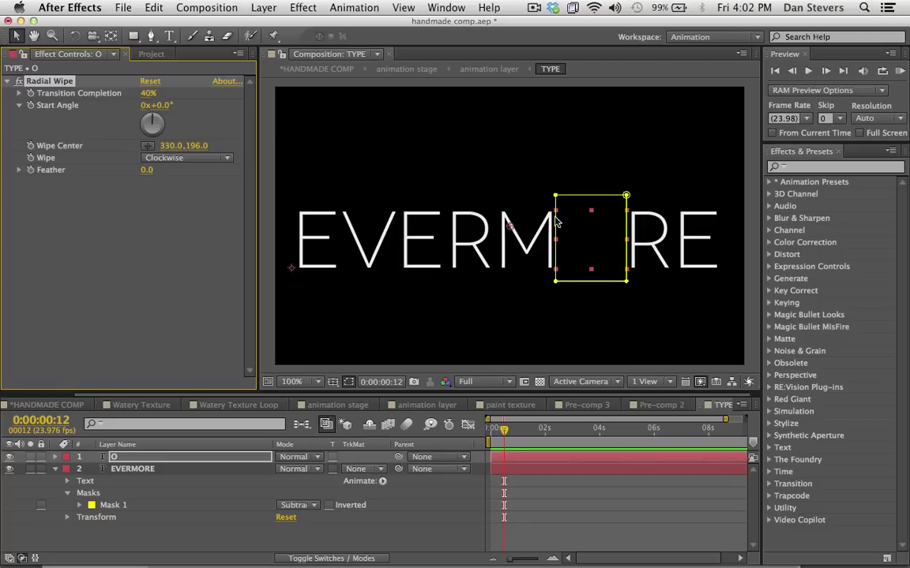
drag(509, 229, 593, 243)
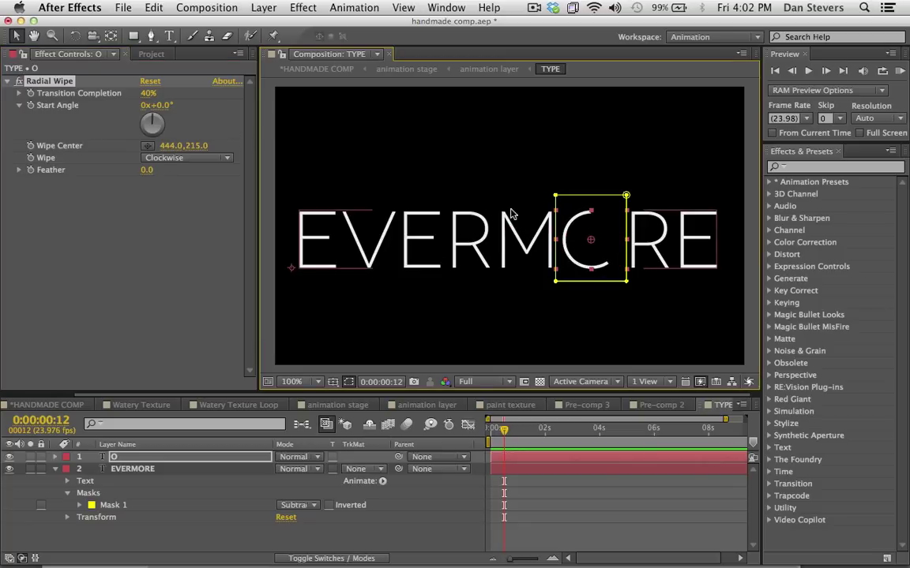
click(154, 111)
drag(154, 111, 84, 178)
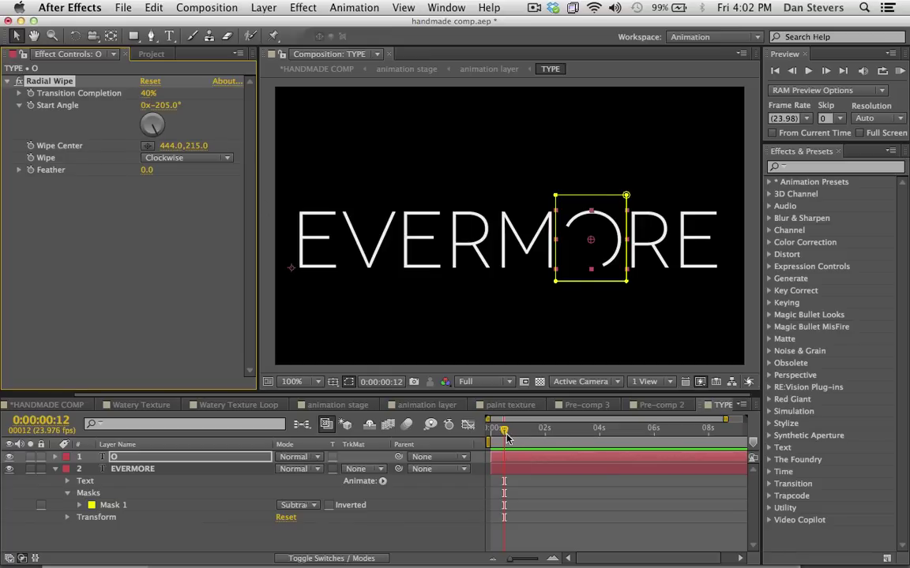
- Keyframe Transition Completion at 40% at the start and 0% at 0:00:05:04
drag(505, 442, 484, 445)
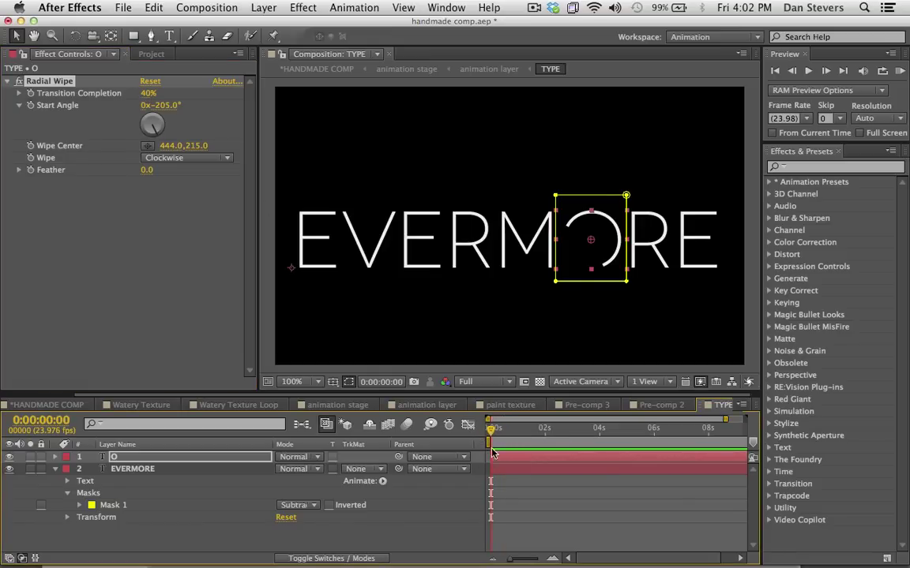
click(31, 93)
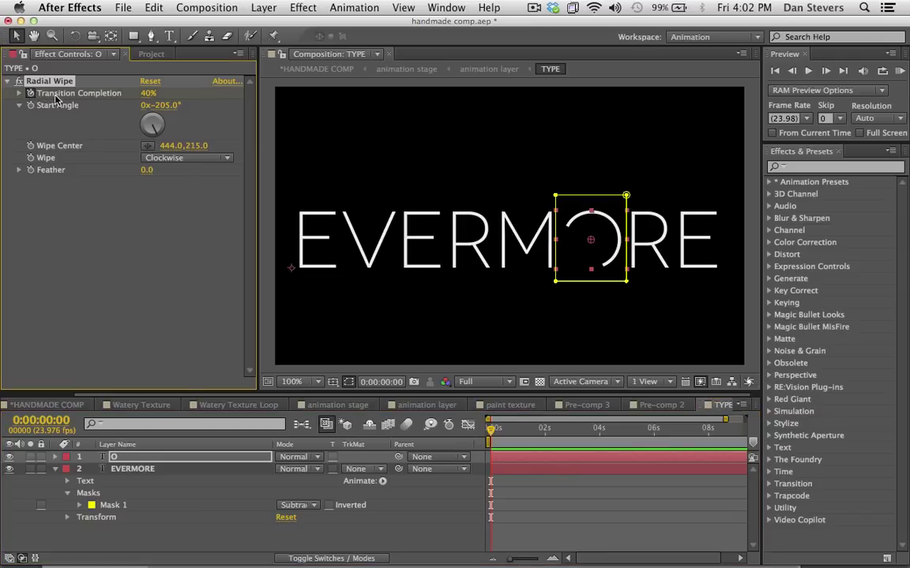
drag(588, 430, 631, 446)
click(149, 94)
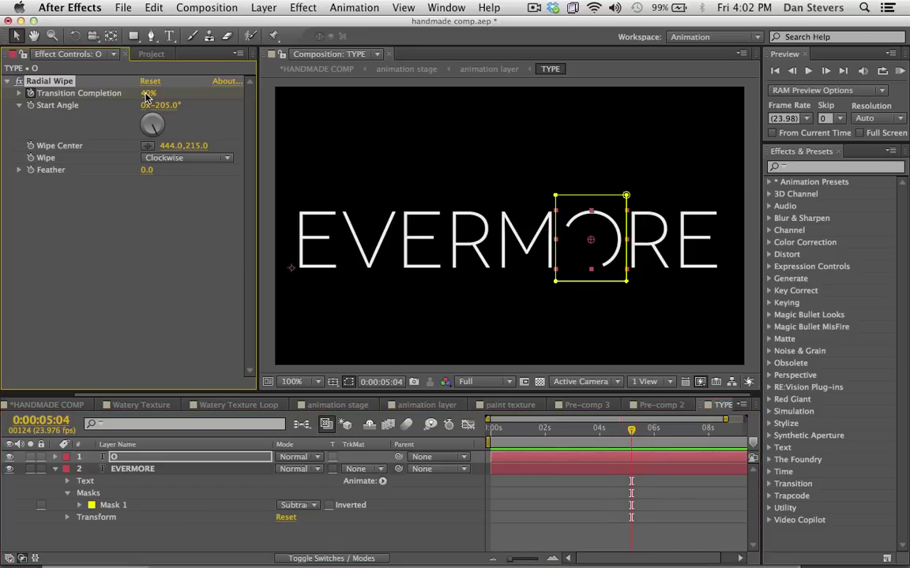
text(0)
key(Return)
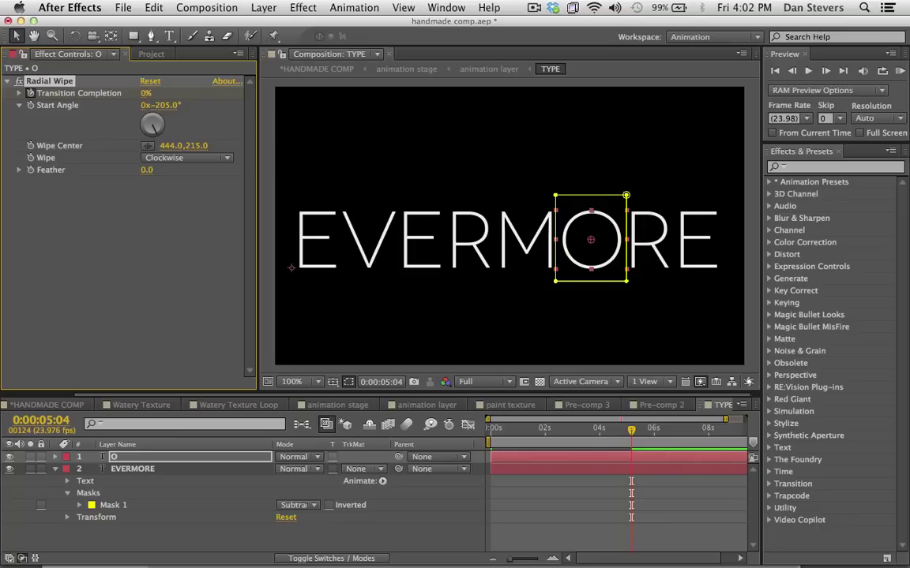
- Reveal the animated Transition Completion in the timeline and select its ending keyframe
key(u)
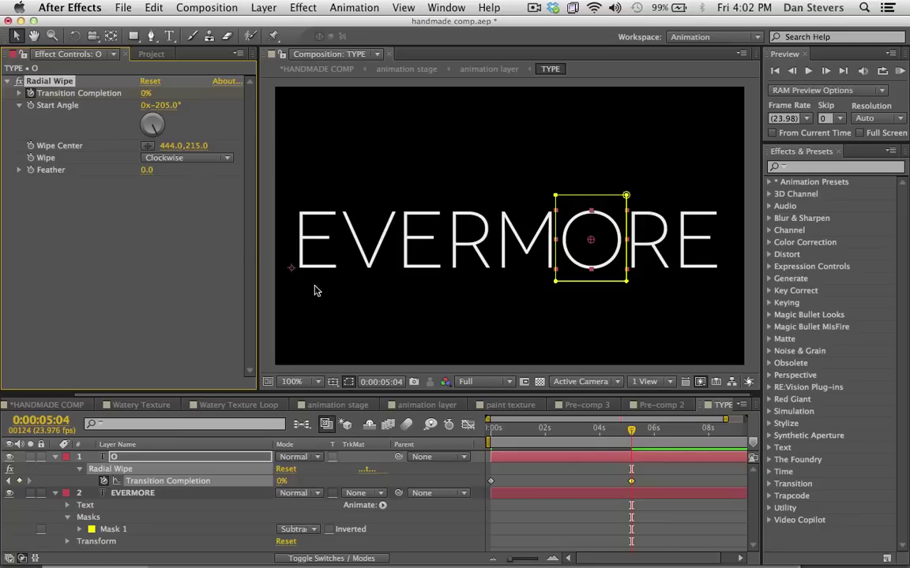
click(510, 460)
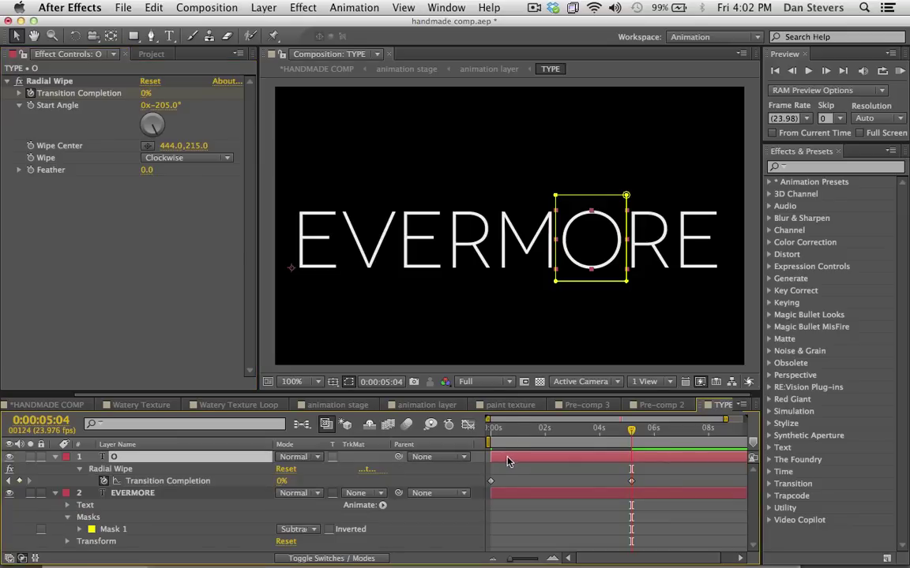
click(631, 481)
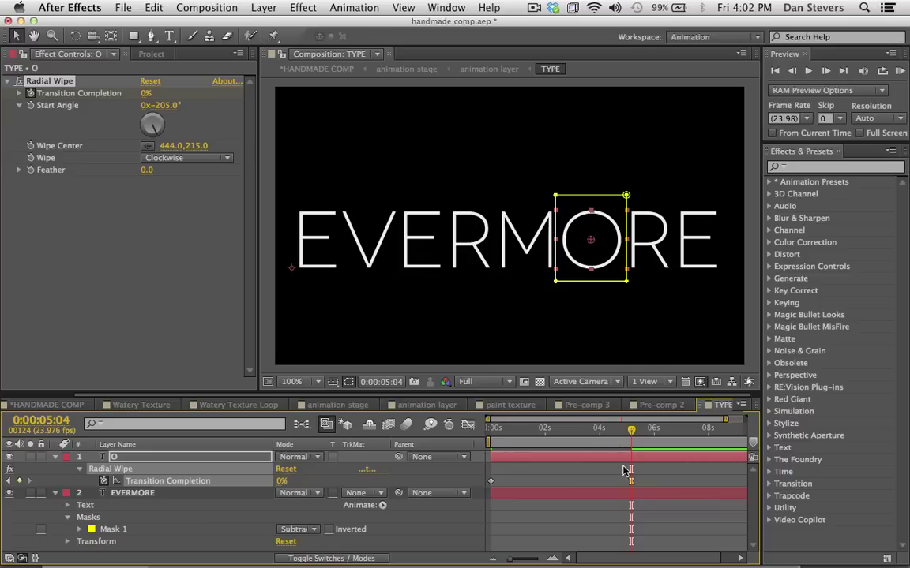
- Set the final Transition Completion keyframe's incoming influence to 5% via Keyframe Velocity
right_click(631, 482)
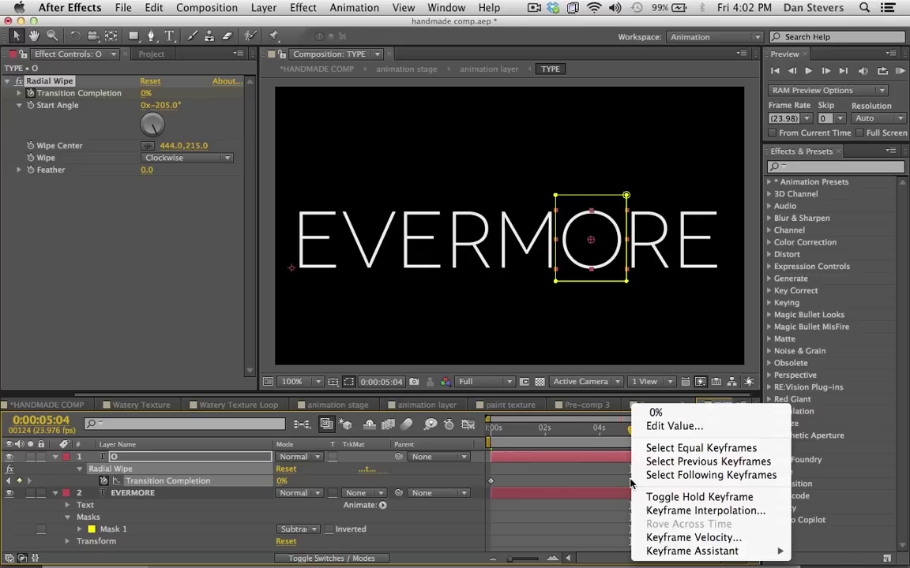
click(586, 476)
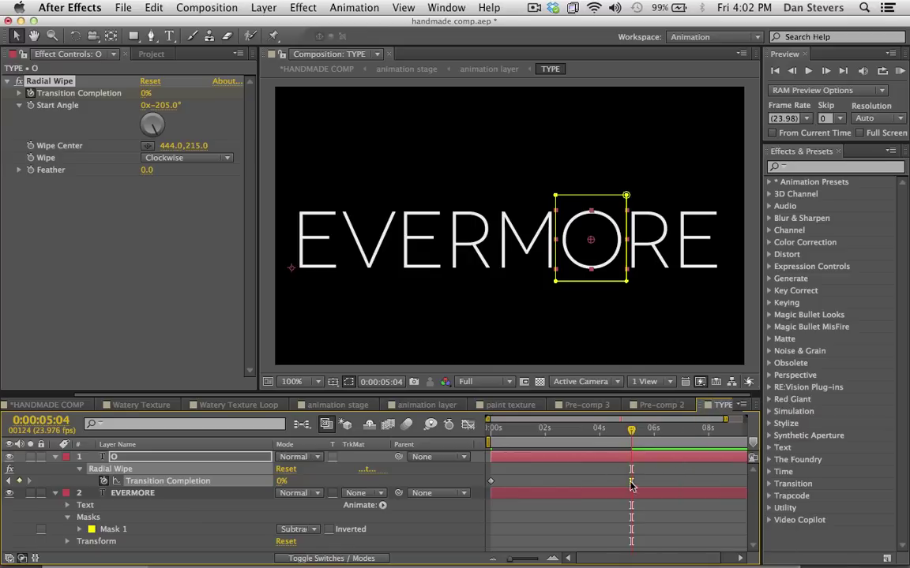
right_click(631, 483)
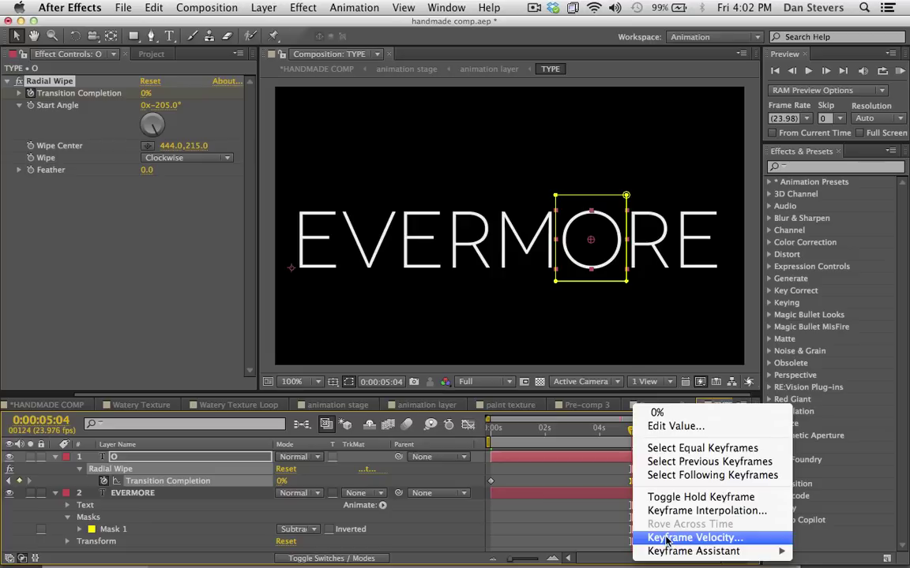
click(671, 536)
click(341, 289)
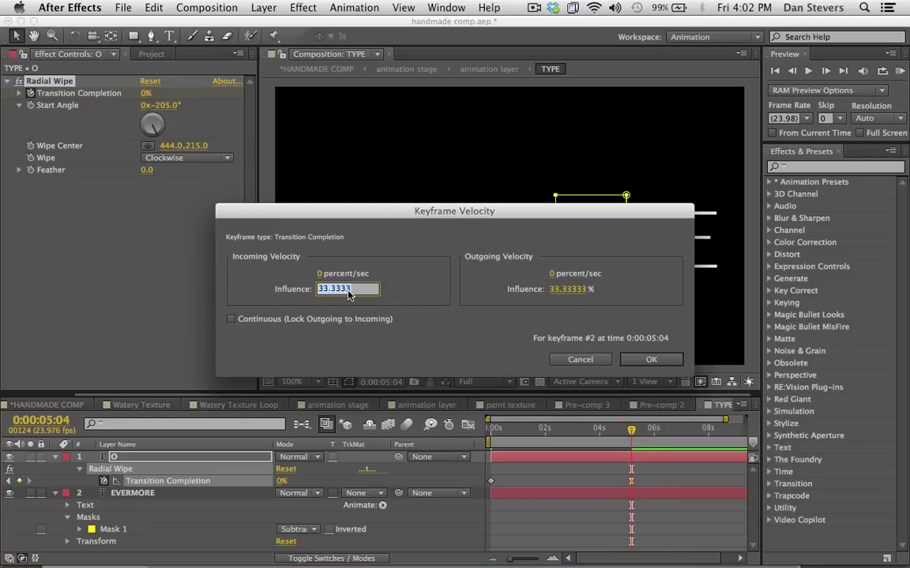
text(55)
key(Return)
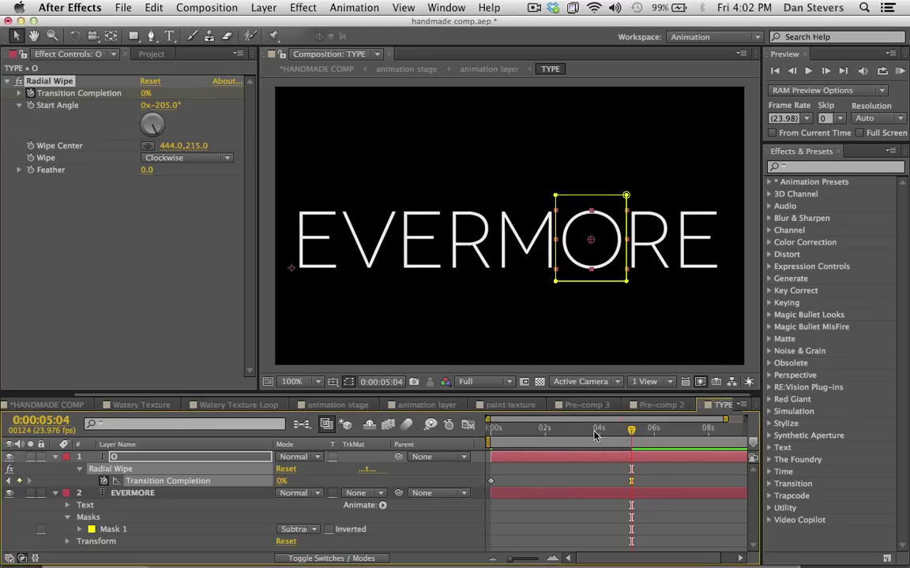
- Scrub around the final keyframe to preview the eased O wipe
drag(572, 428, 609, 432)
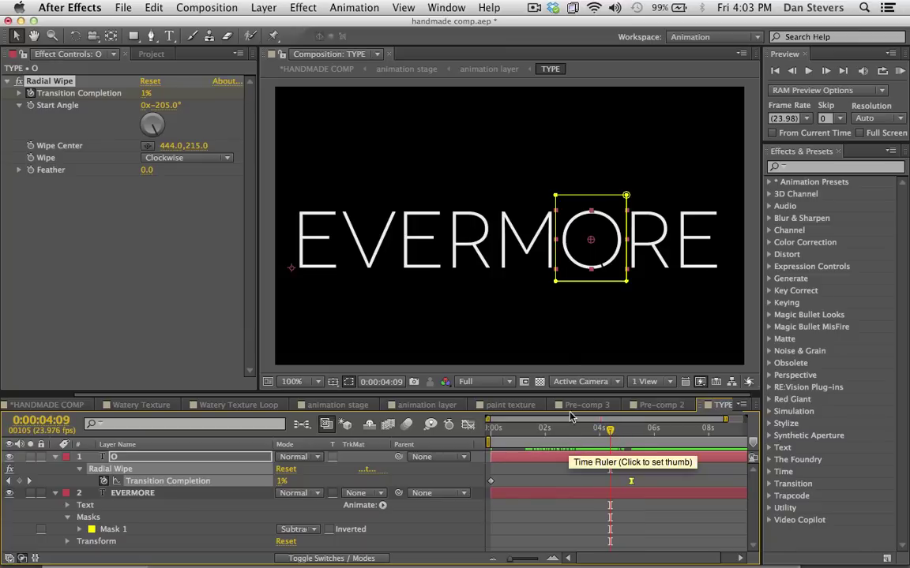
click(631, 480)
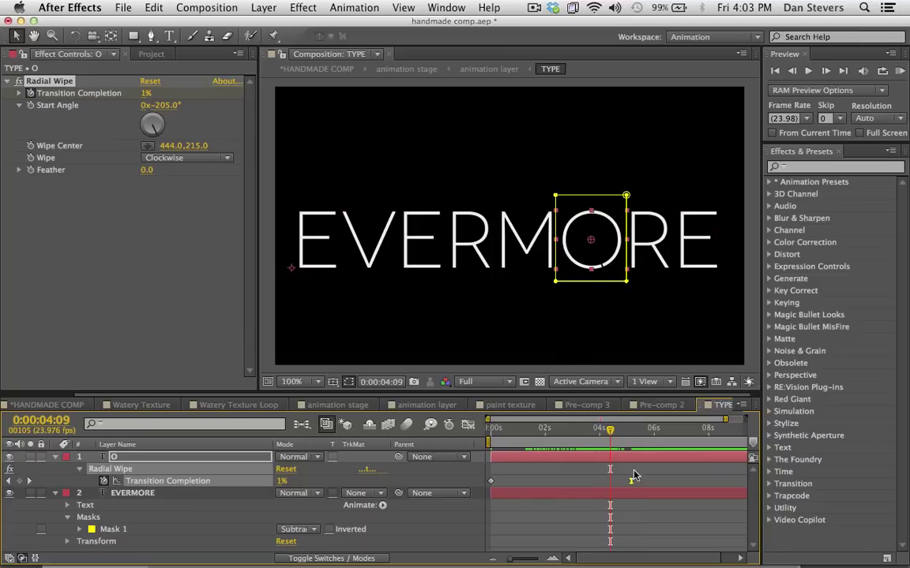
click(623, 435)
key(Page_Up)
key(Page_Up)
key(Page_Up)
key(Page_Up)
key(Page_Up)
key(Page_Up)
key(Page_Up)
- Return to the animation layer comp, collapse both solids' properties, and show the Project panel
click(501, 71)
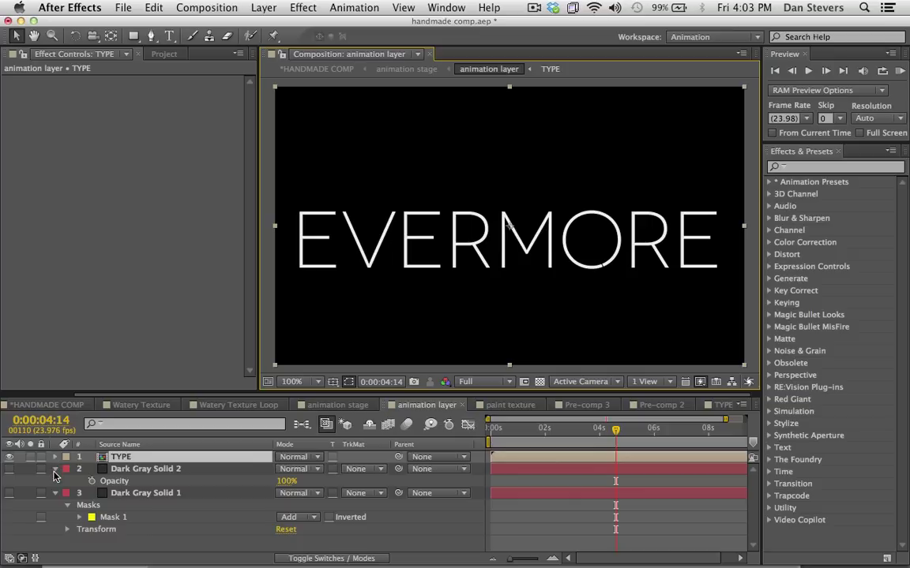
click(54, 469)
click(55, 481)
click(50, 497)
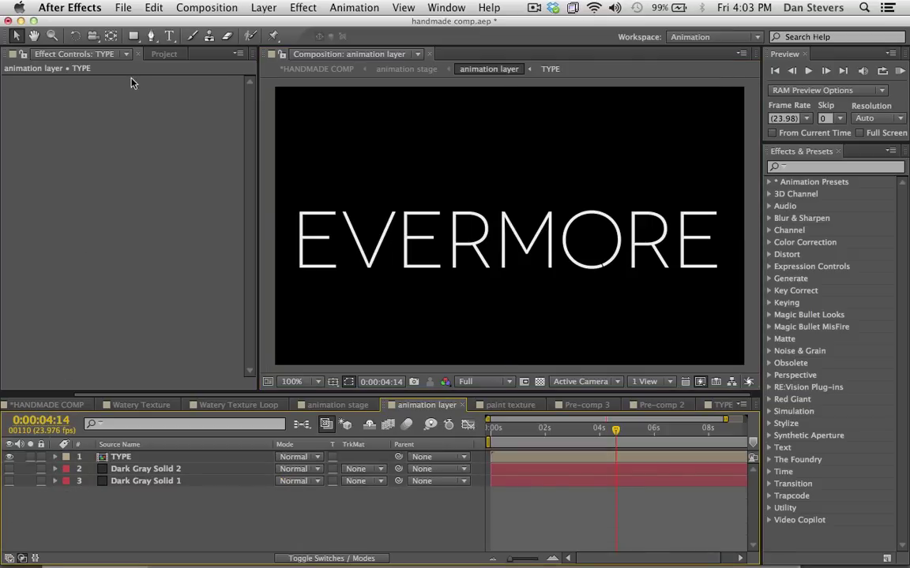
click(164, 54)
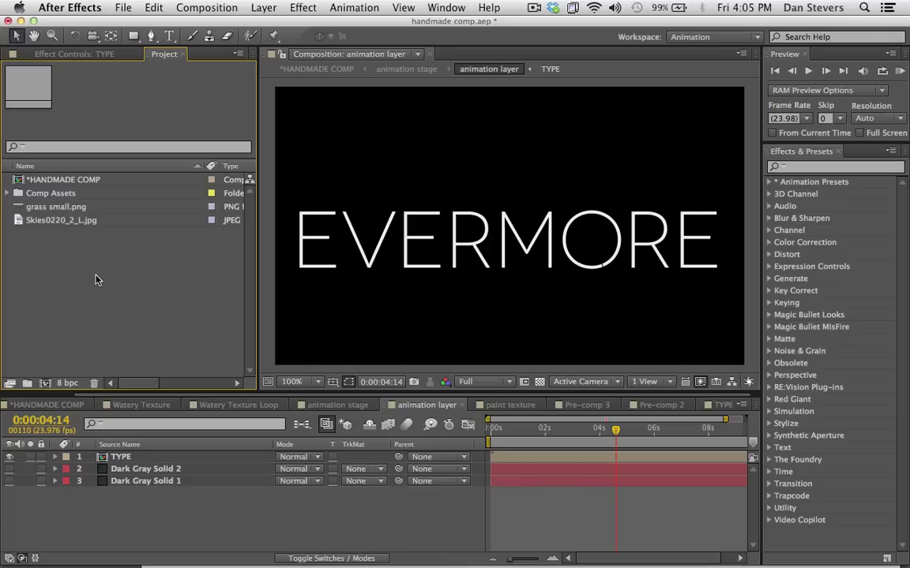
- Create a grass small comp from grass small.png, zoom out, and widen the viewer
click(23, 207)
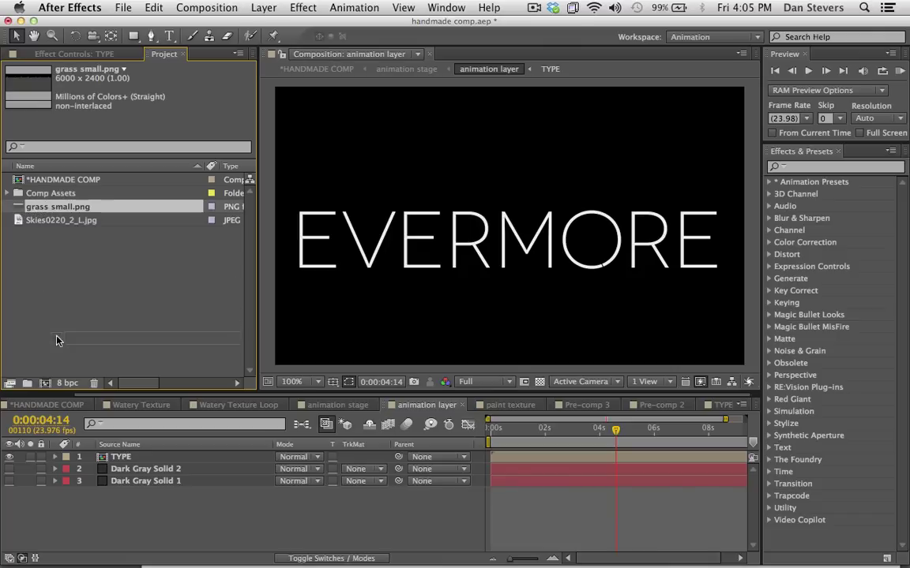
click(45, 385)
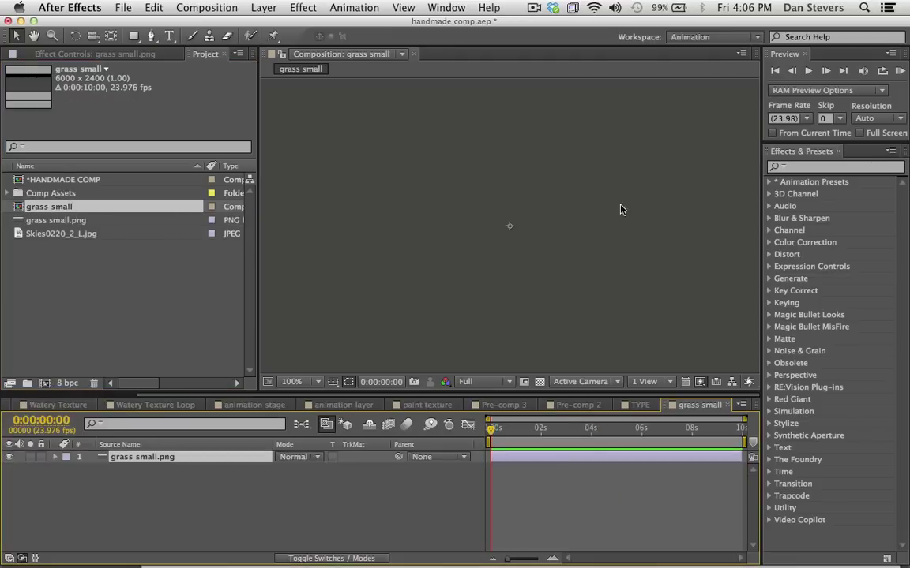
scroll(538, 216, down, 2)
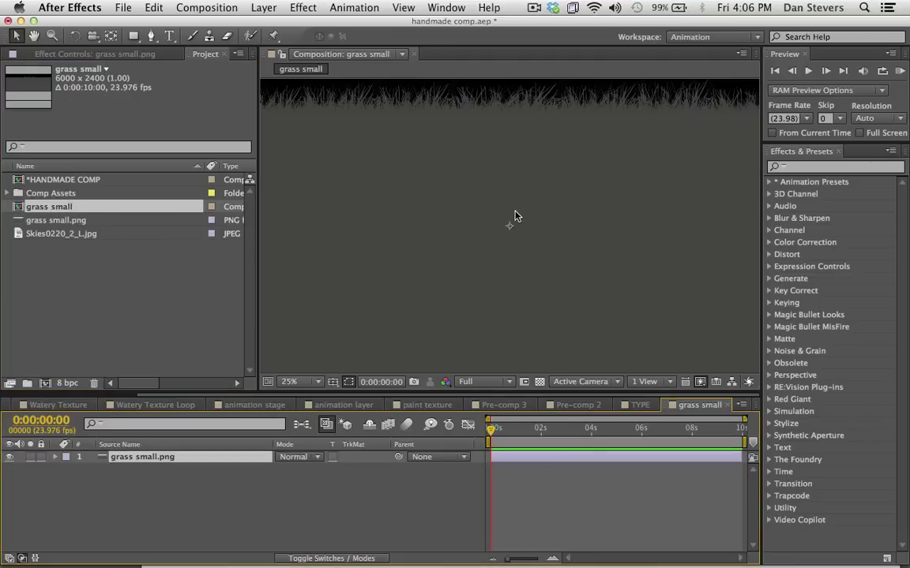
scroll(513, 214, down, 2)
drag(257, 209, 173, 225)
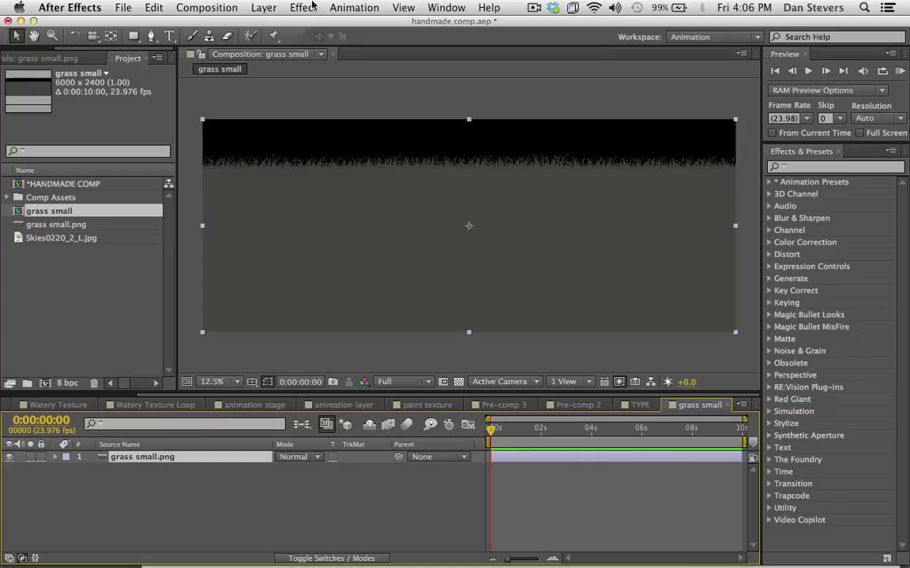
- Apply Distort > Mesh Warp to grass small.png and set it to 2 rows and 2 columns
click(305, 7)
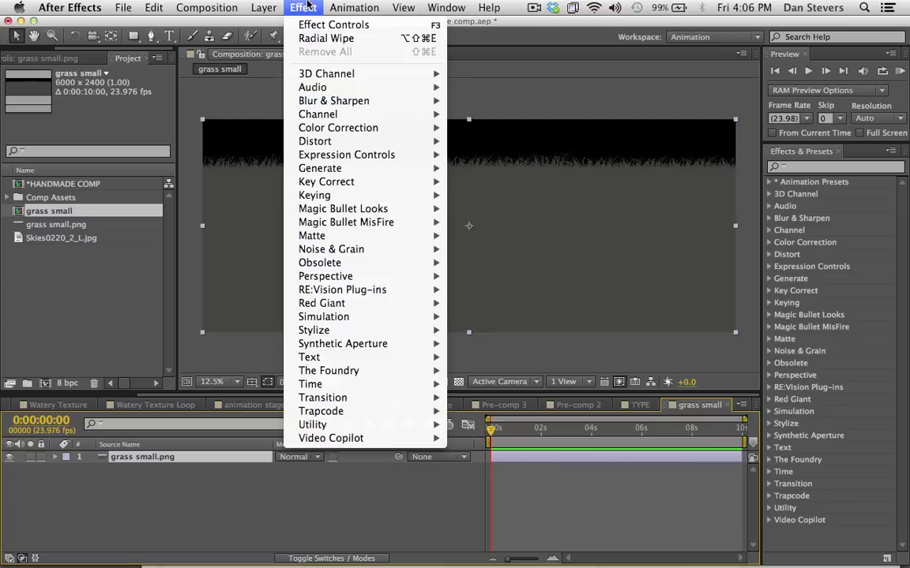
mouse_move(332, 142)
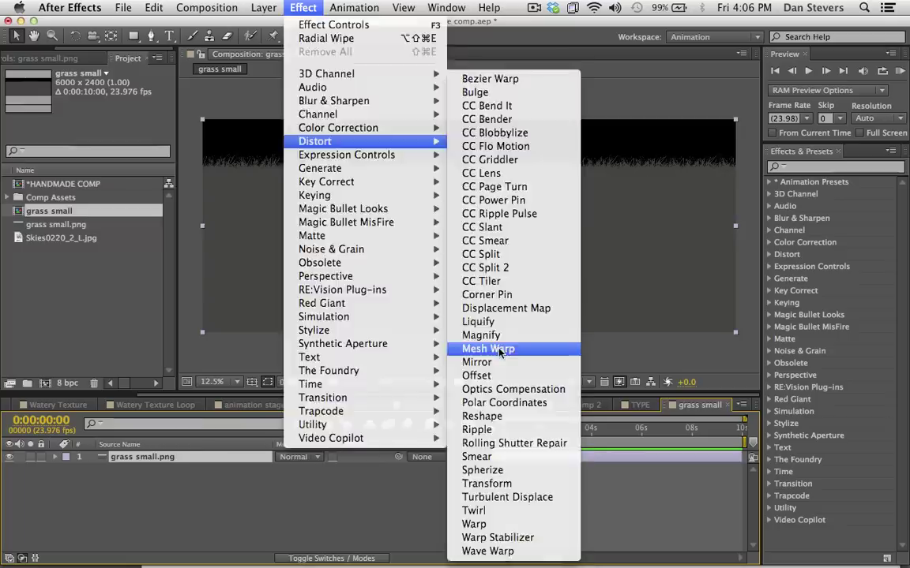
click(488, 349)
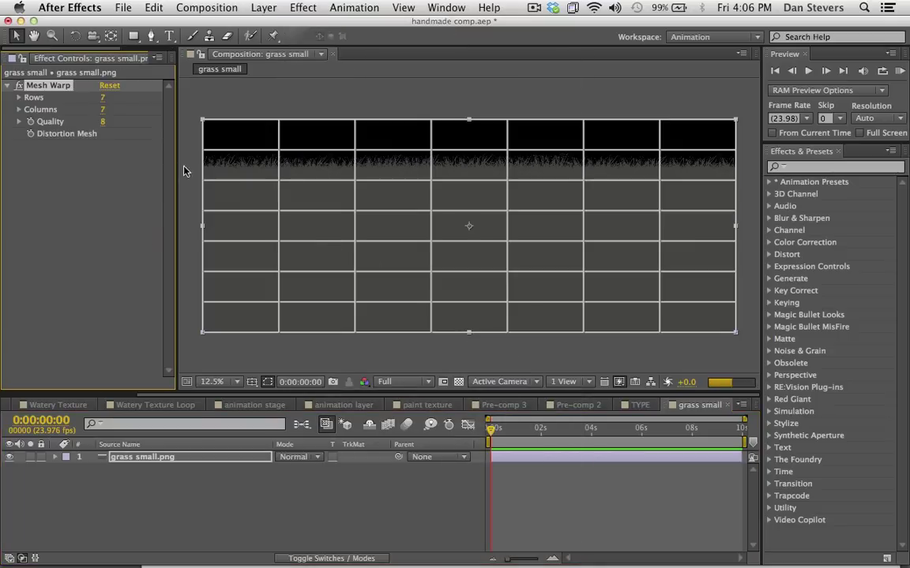
click(102, 97)
text(2)
key(Tab)
text(2)
key(Return)
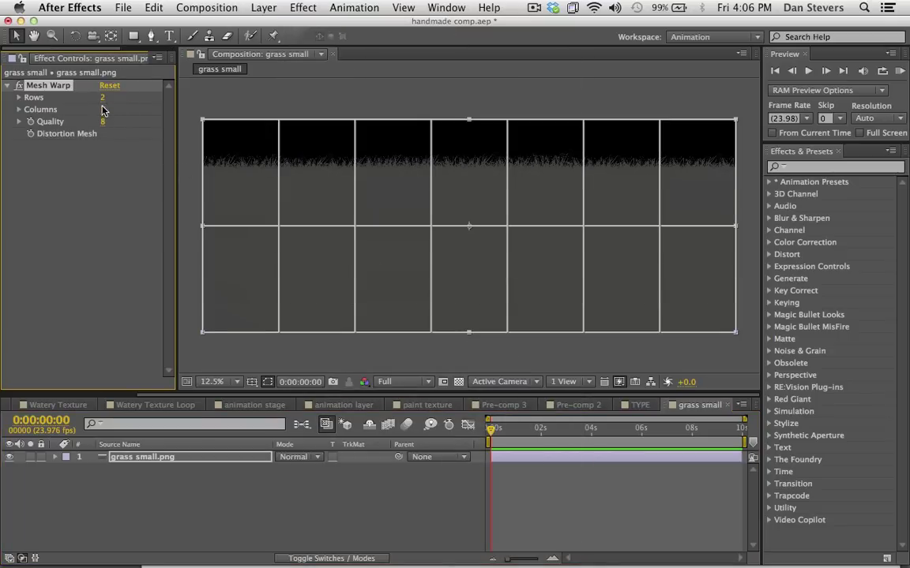
- Pull the mesh's left and right edge vertices down and smooth both sides of the curve
click(45, 86)
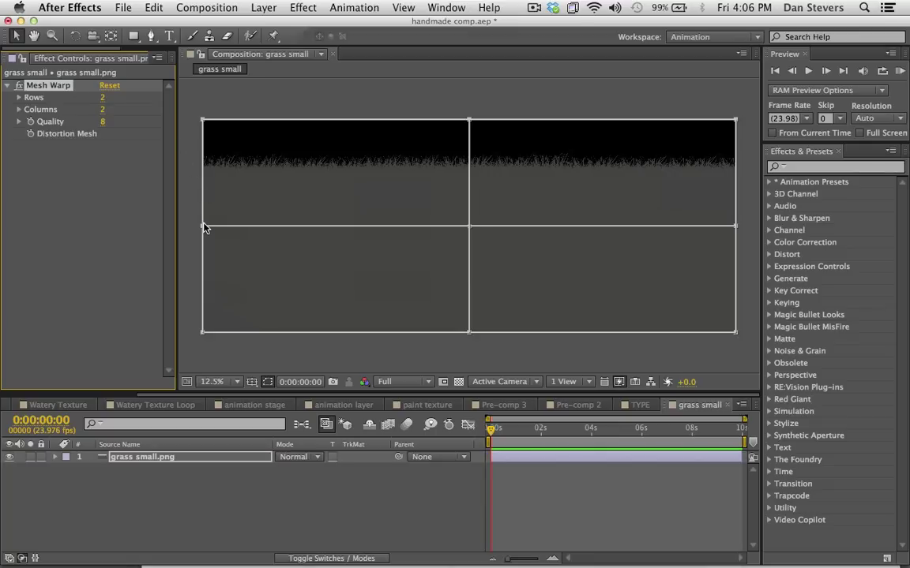
click(203, 226)
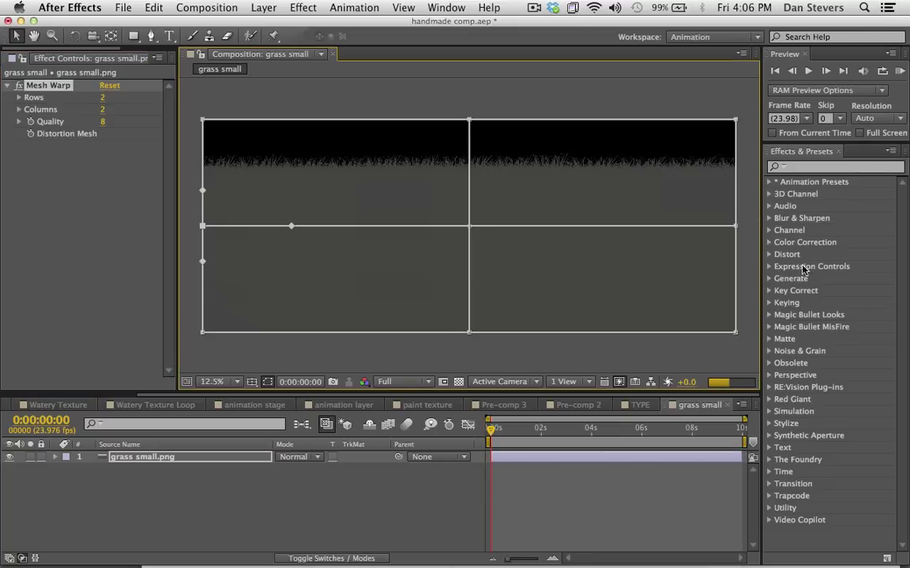
click(735, 226)
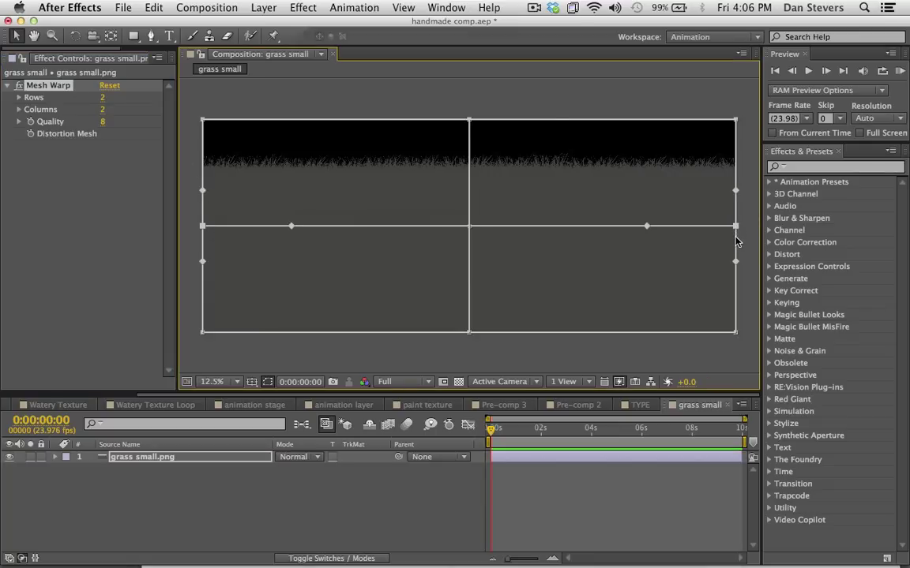
drag(735, 227, 731, 310)
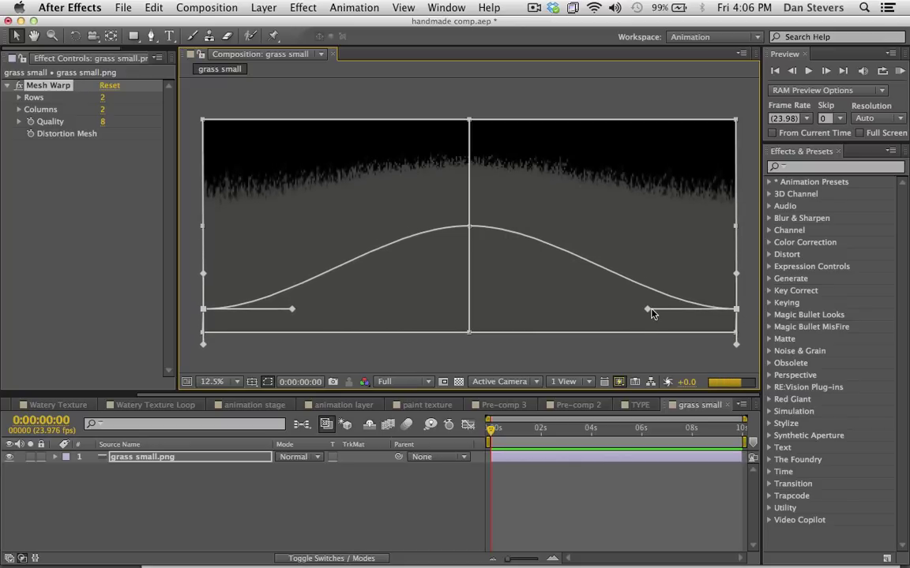
drag(649, 308, 655, 276)
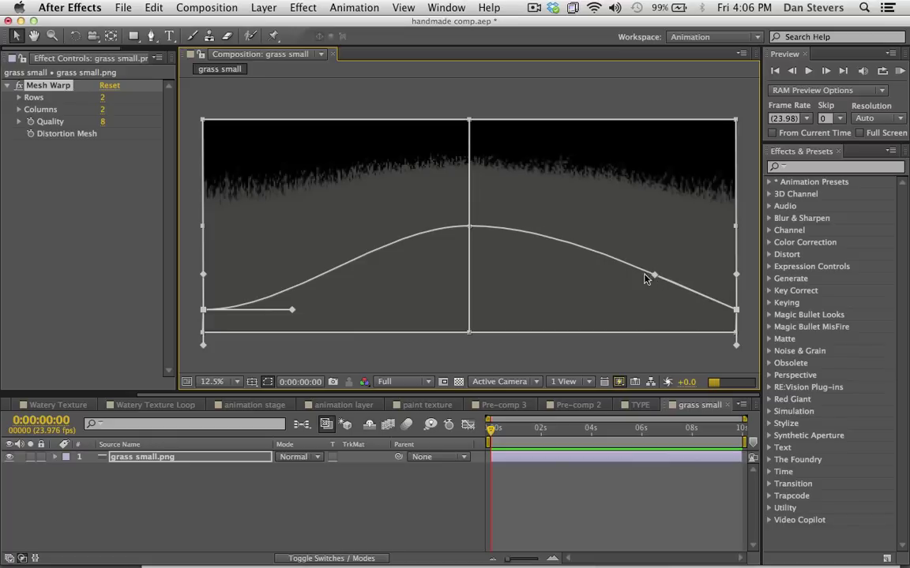
click(292, 304)
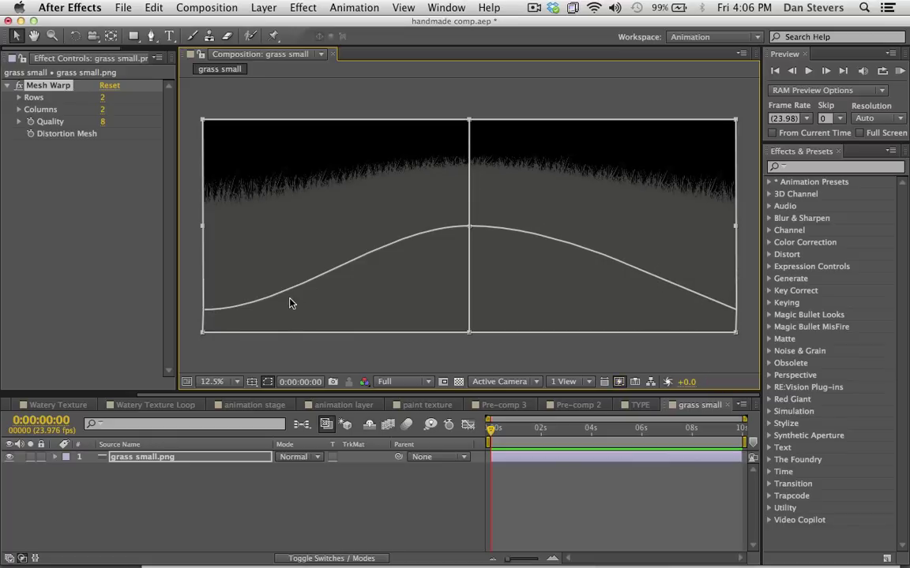
click(203, 310)
drag(292, 311, 264, 277)
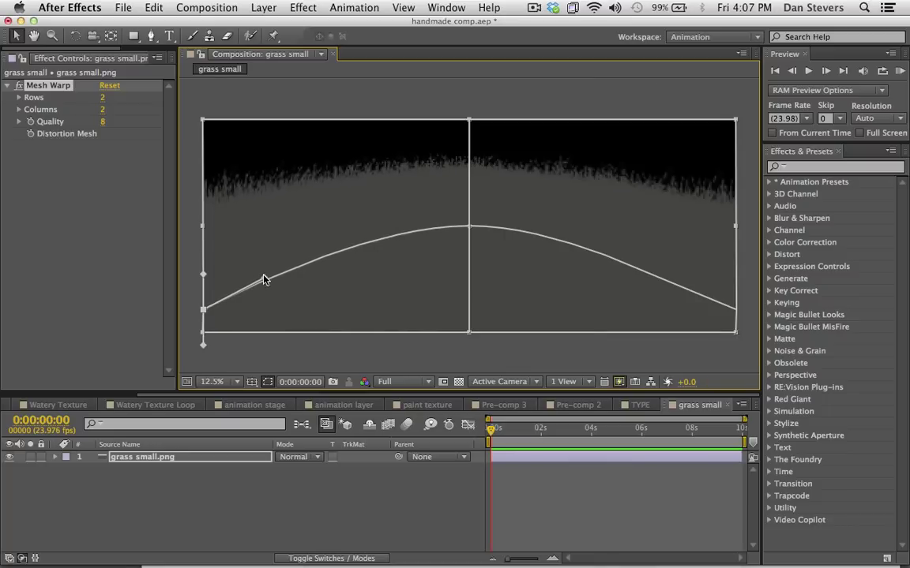
- Raise the top-middle and centre mesh vertices to lift the middle of the hill
click(470, 121)
shift+click(469, 228)
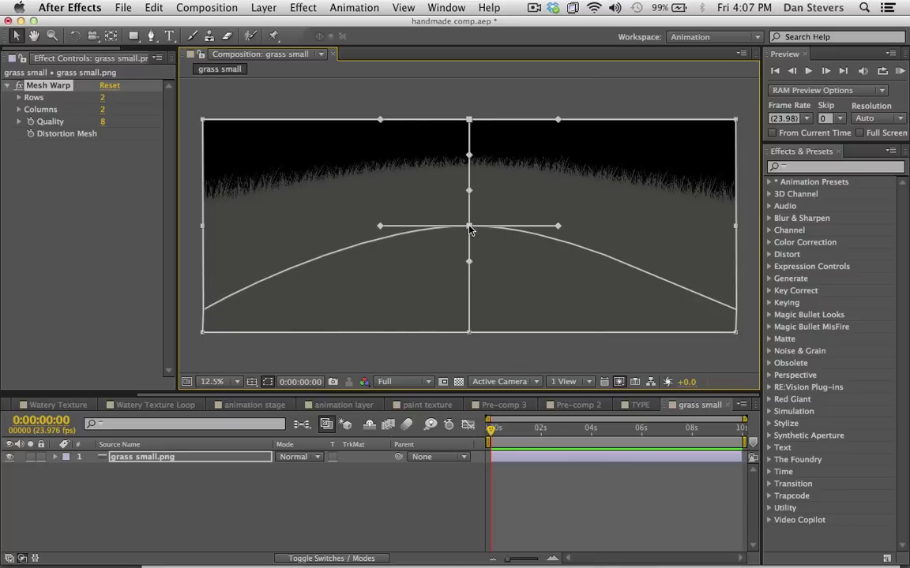
drag(470, 120, 470, 107)
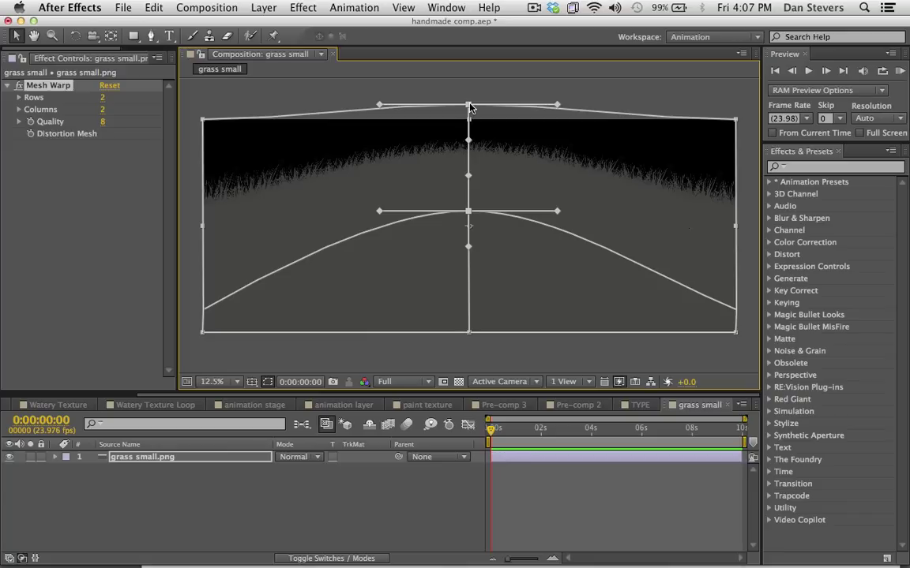
click(575, 526)
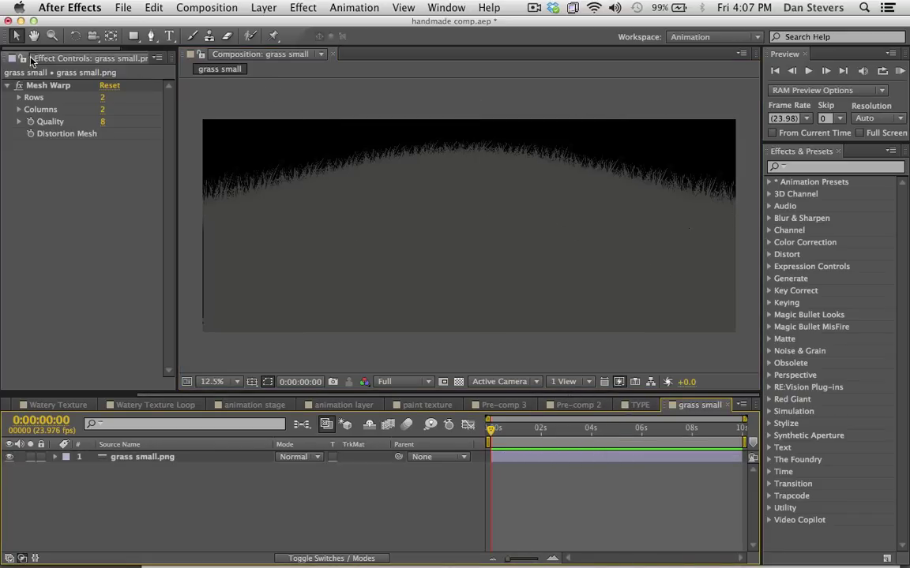
drag(32, 48, 116, 49)
- Open HANDMADE COMP, then drill into its animation stage and animation layer precomps
click(123, 59)
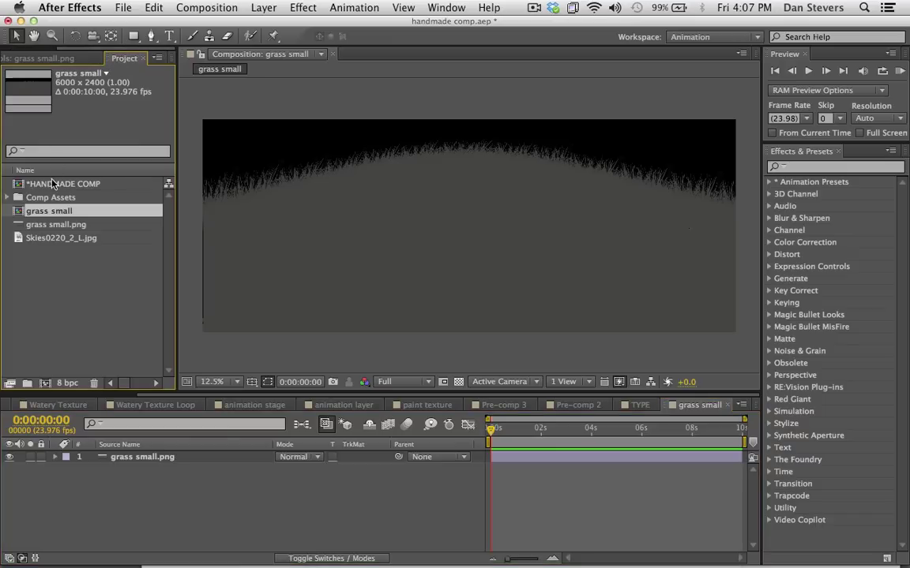
click(52, 183)
double_click(37, 185)
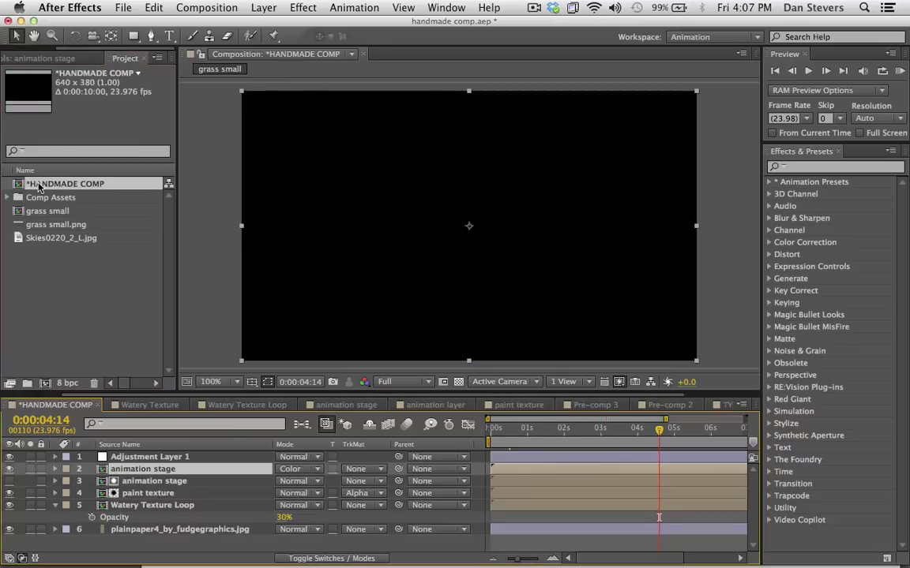
double_click(126, 472)
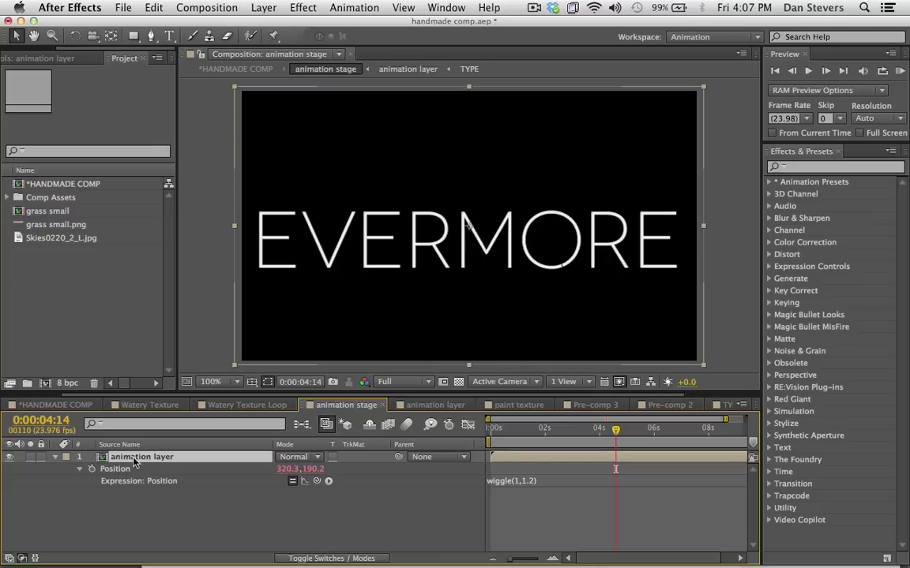
double_click(134, 458)
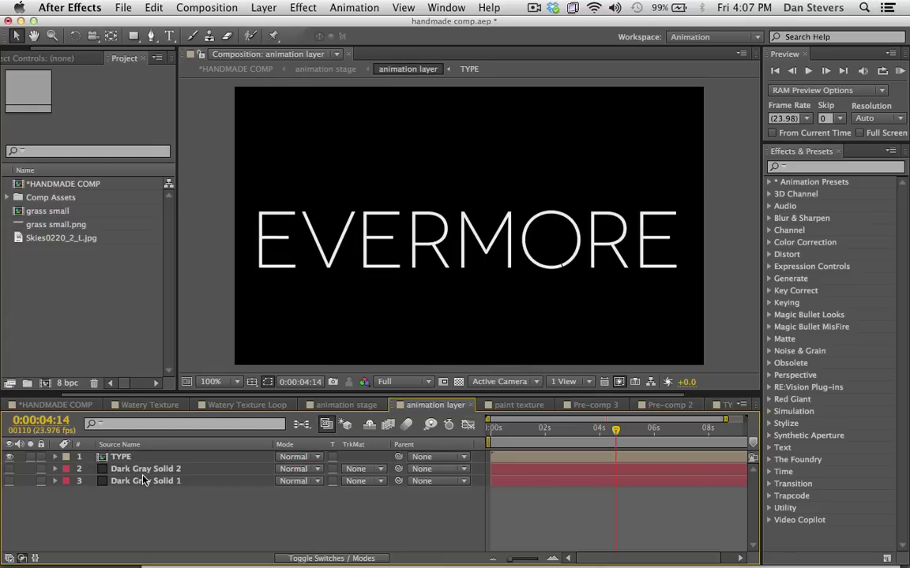
- Inspect the TYPE and Dark Gray Solid 2 layers, then select the grass small comp in the Project panel
click(119, 457)
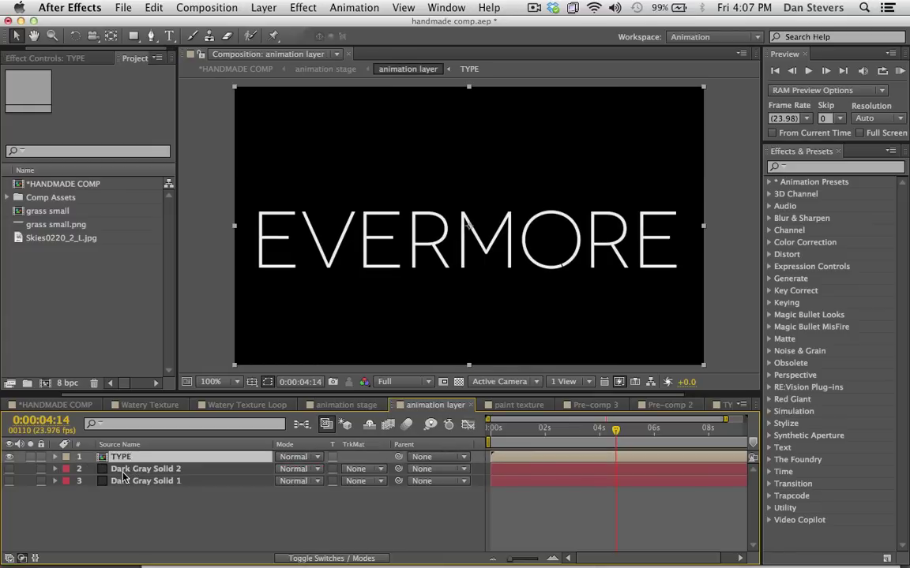
click(124, 466)
click(98, 460)
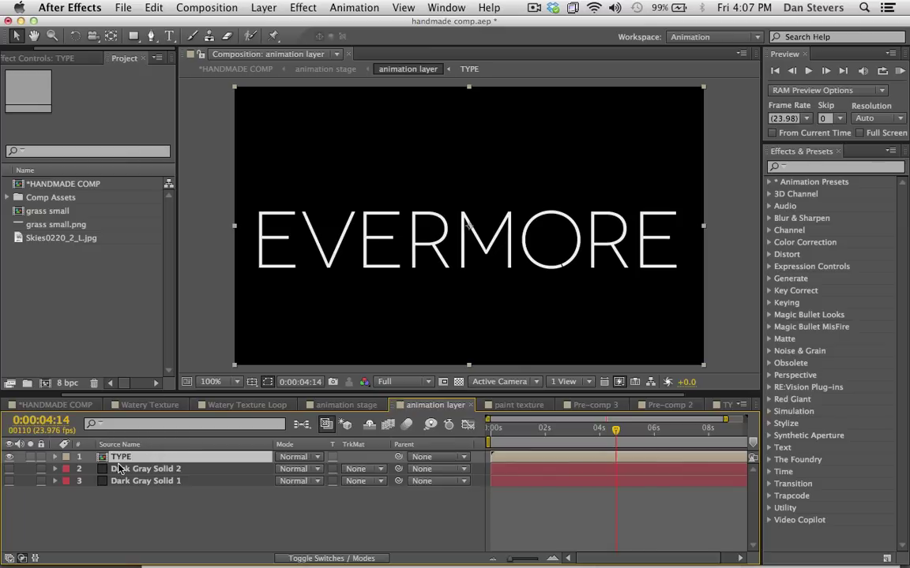
click(135, 496)
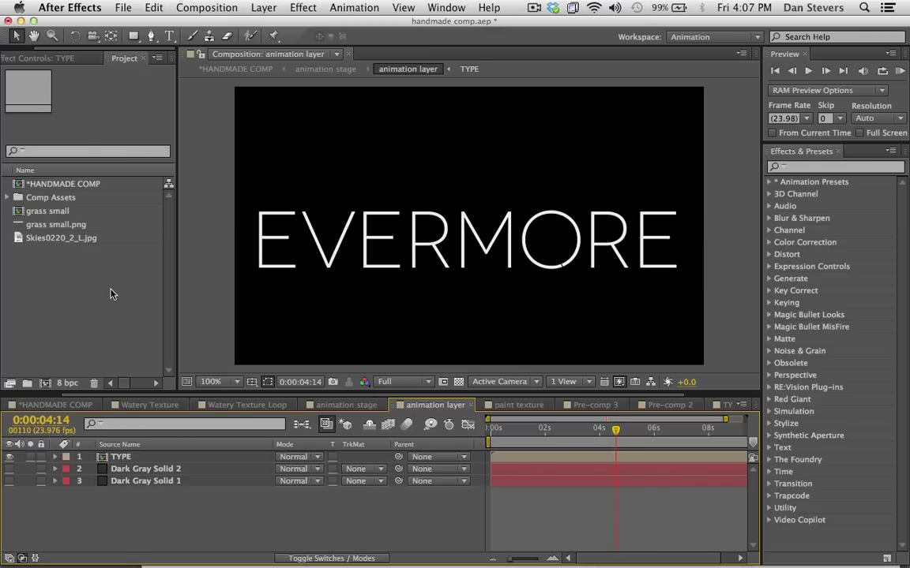
click(32, 213)
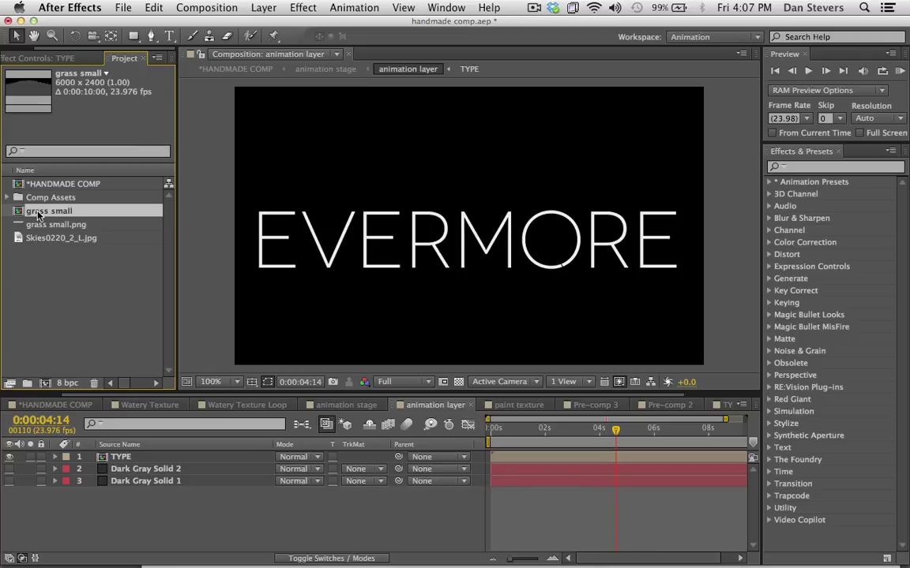
- Drop the grass small comp into the animation layer timeline directly beneath TYPE
drag(33, 212, 136, 464)
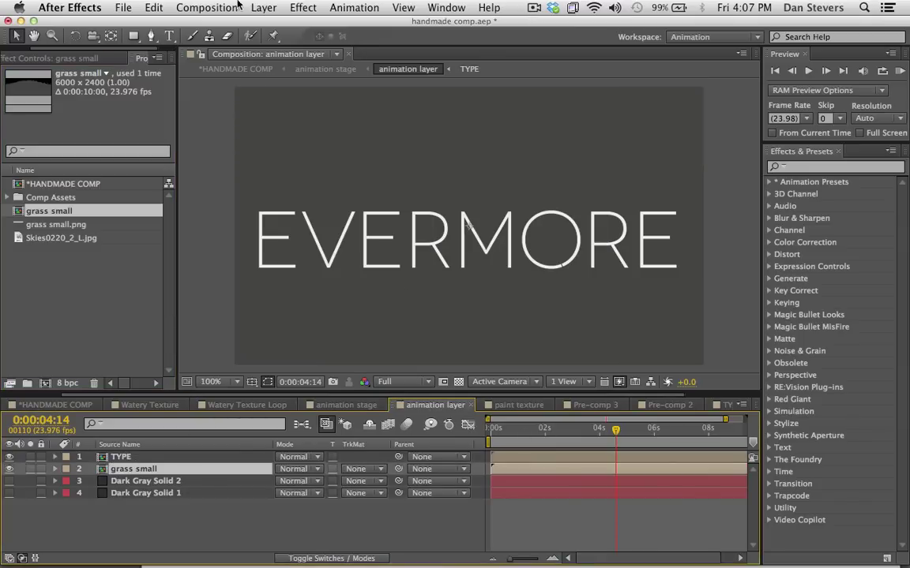
click(256, 6)
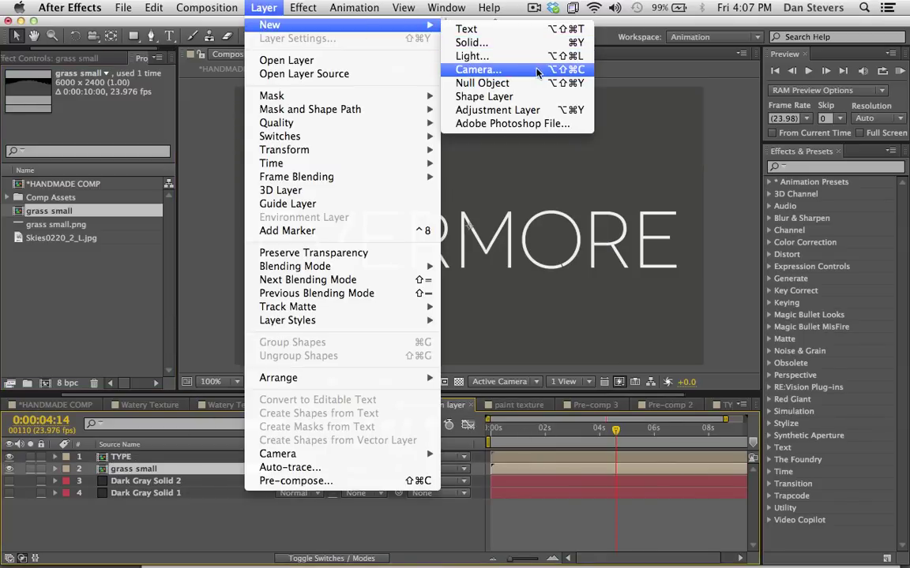
- Create Camera 1 as a One-Node Camera with the 28mm preset
click(531, 93)
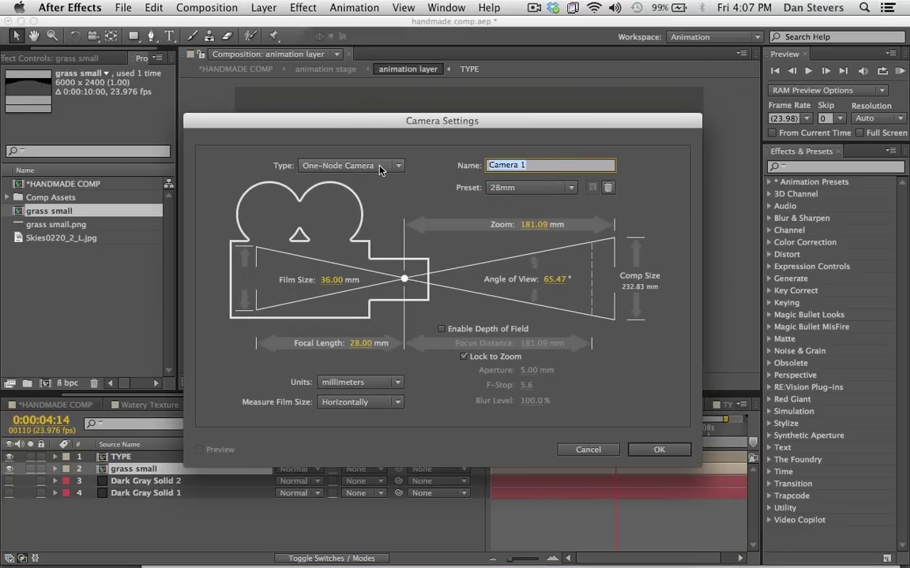
click(356, 168)
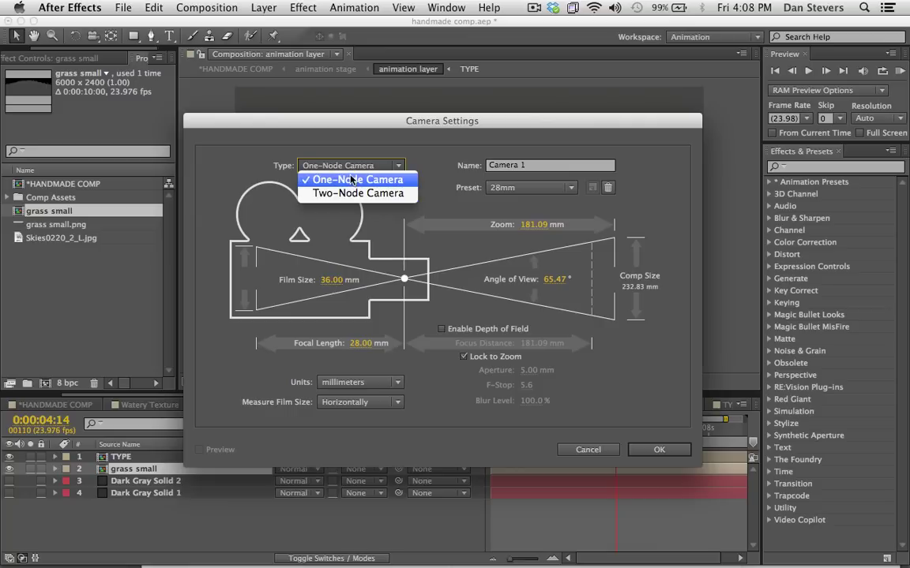
click(352, 181)
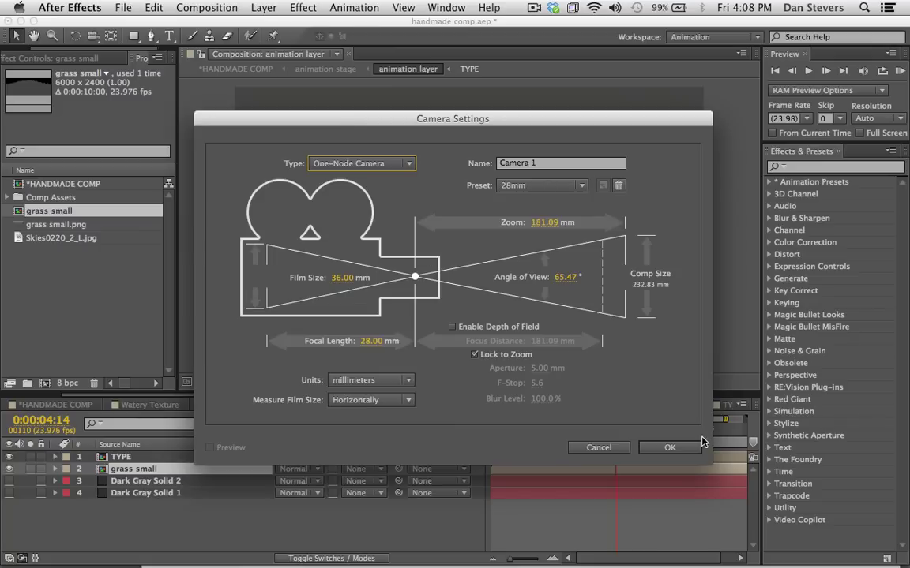
click(667, 448)
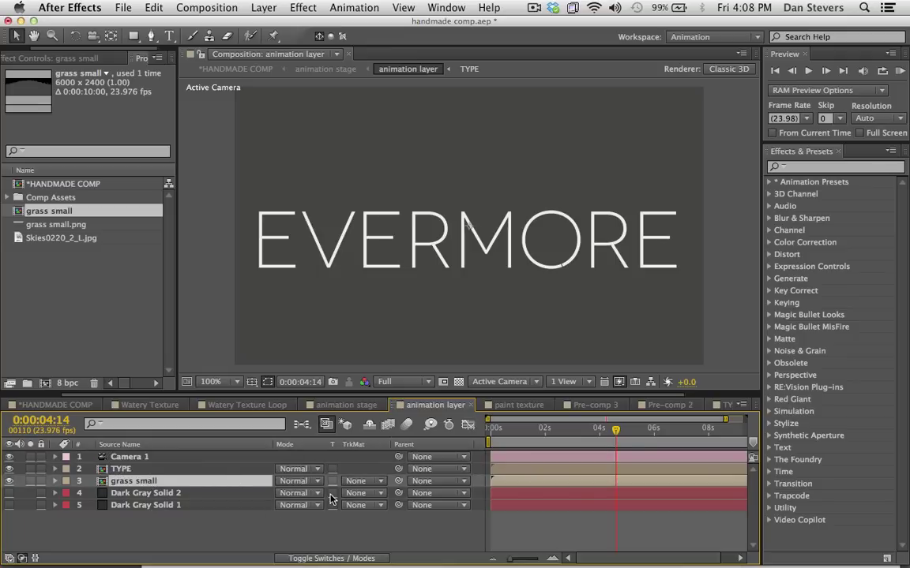
- Show the layer switch columns and turn on 3D for the TYPE and grass small layers
key(F4)
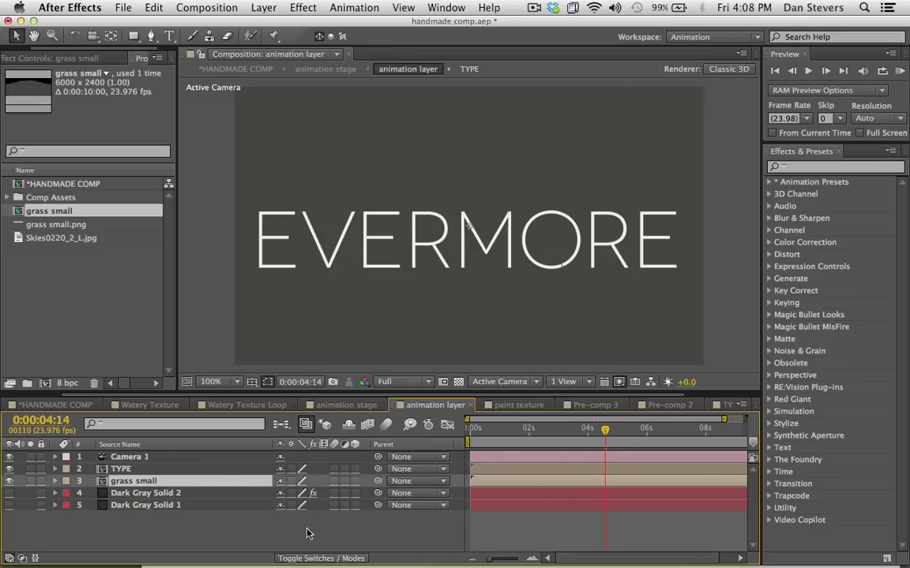
click(331, 559)
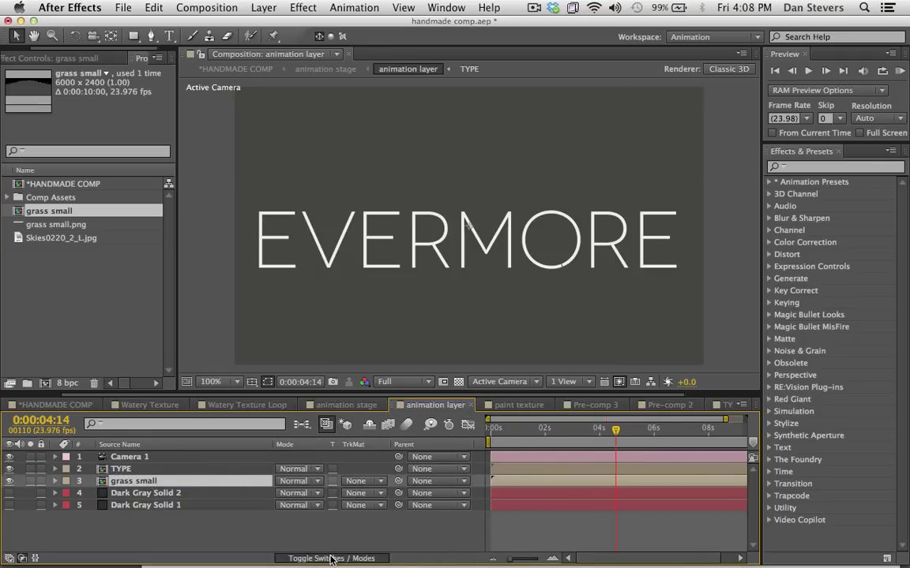
click(332, 559)
click(332, 558)
key(F4)
key(F4)
key(F4)
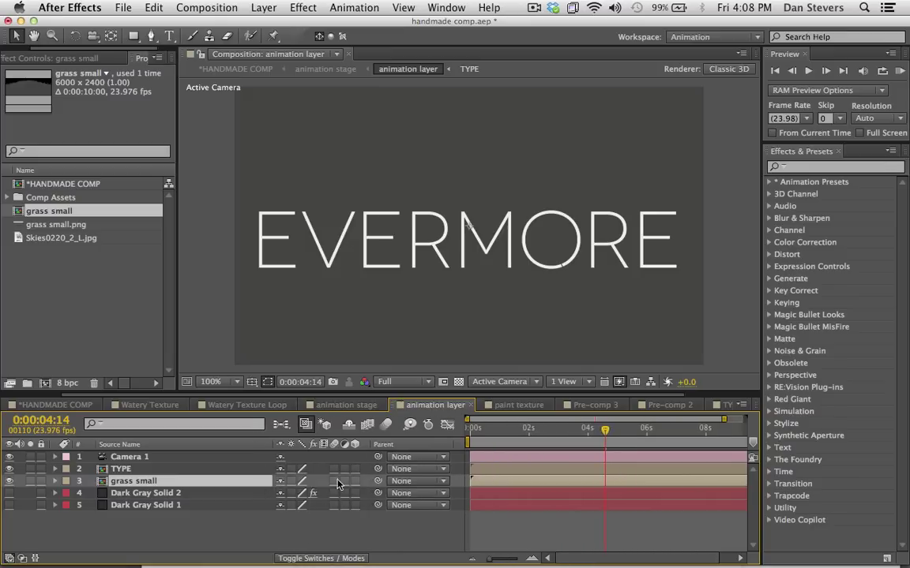
drag(355, 471, 355, 484)
- Scale grass small to 23% and position it just below the EVERMORE title
key(s)
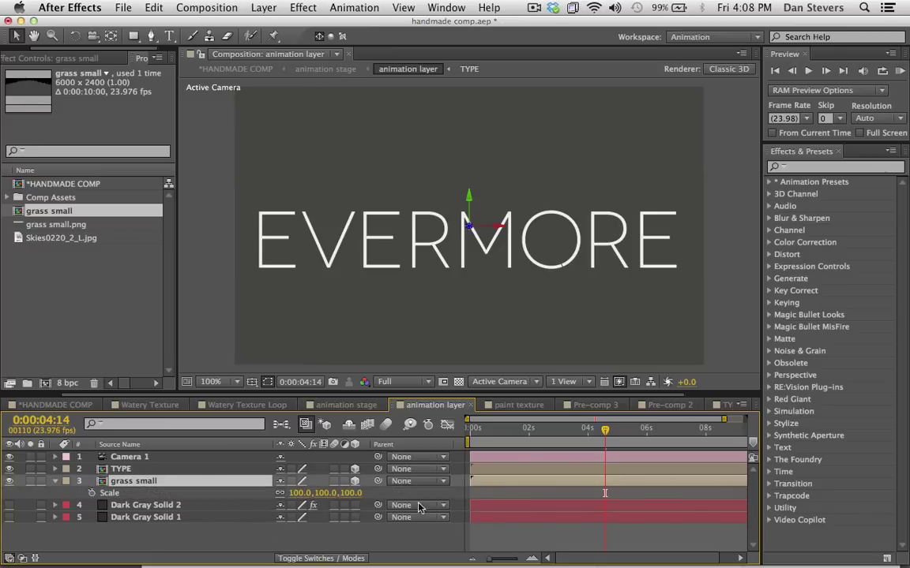
drag(297, 493, 247, 498)
drag(538, 136, 531, 328)
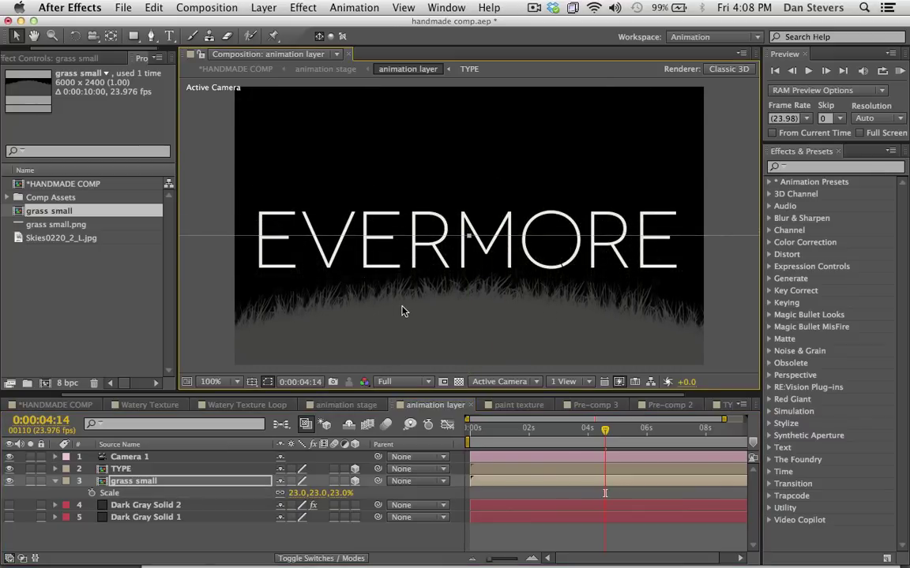
drag(401, 310, 406, 287)
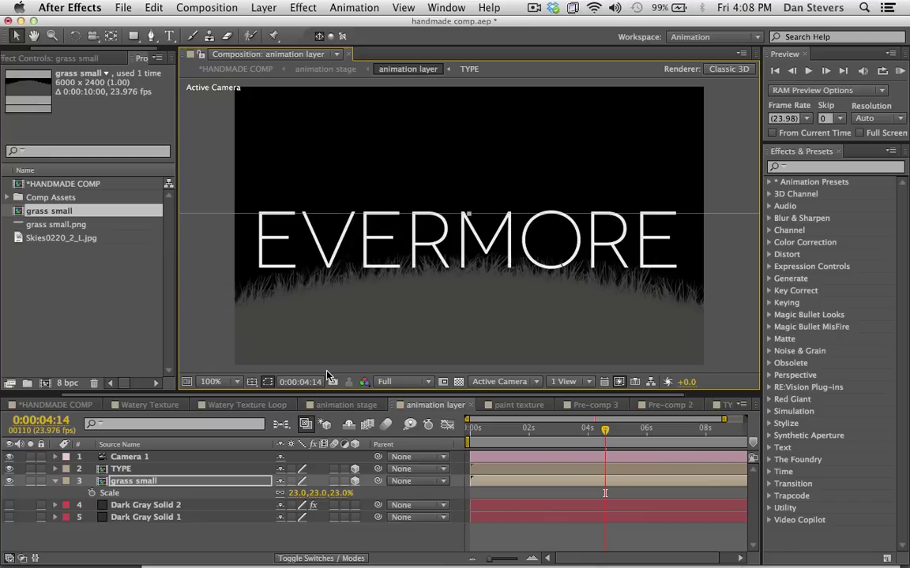
drag(341, 493, 345, 495)
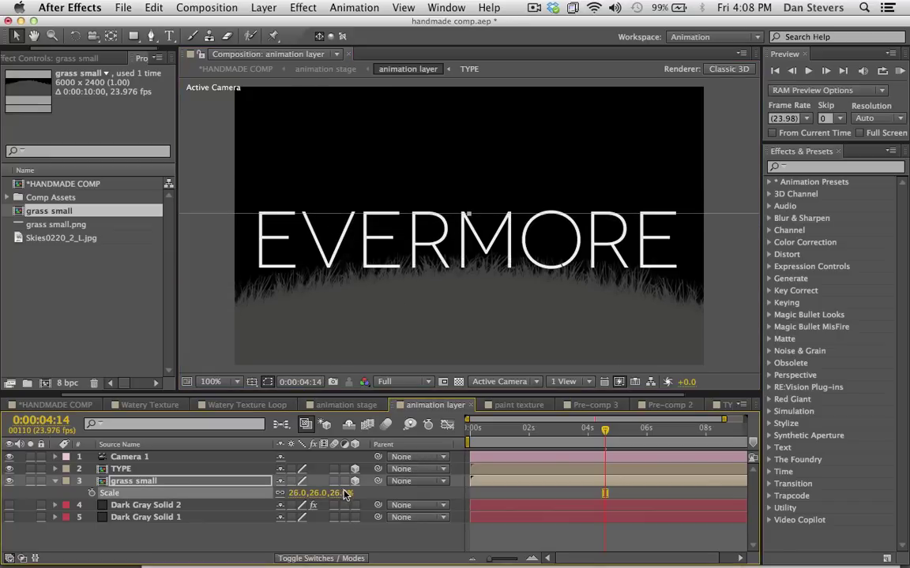
click(345, 494)
text(23)
key(Return)
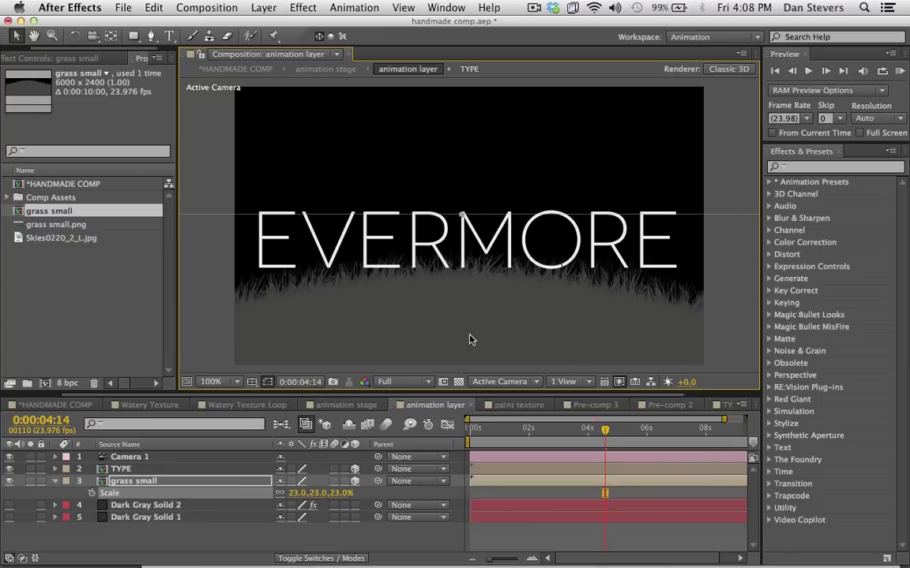
click(181, 453)
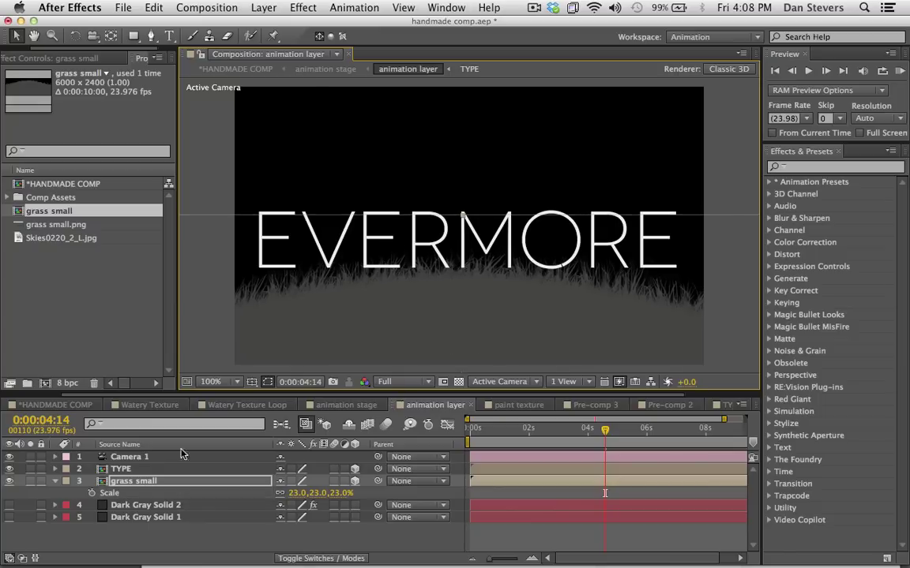
- Scale the TYPE layer to 80% and push its Z position back to 325
click(126, 470)
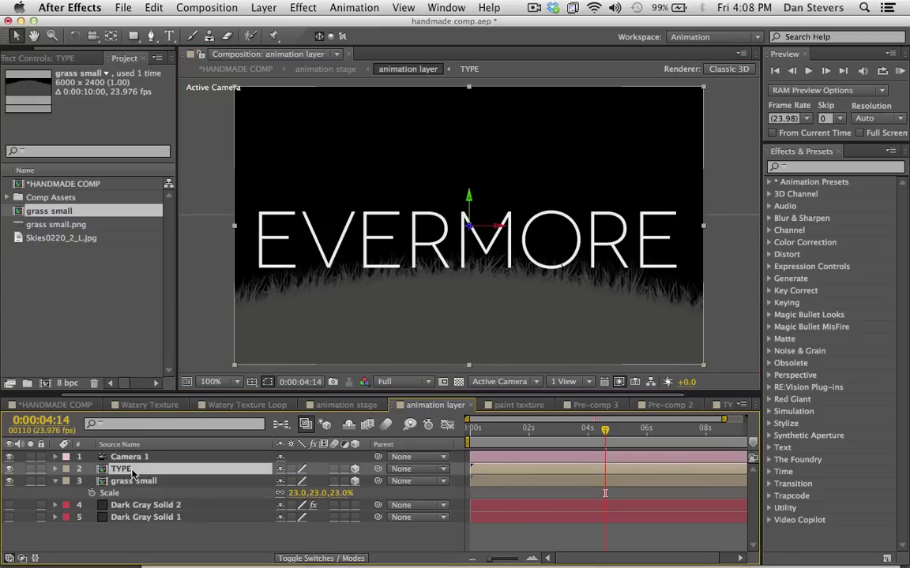
key(s)
click(301, 481)
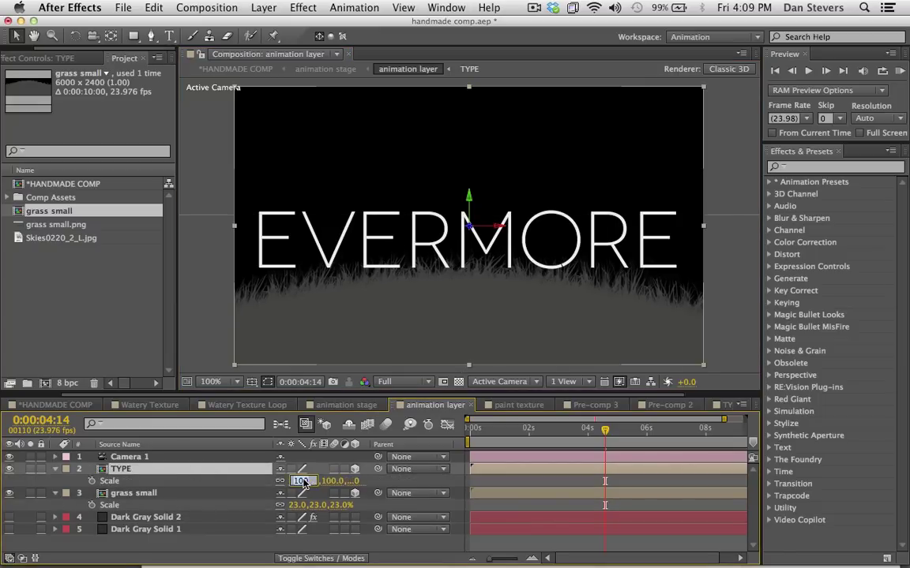
text(80)
key(Return)
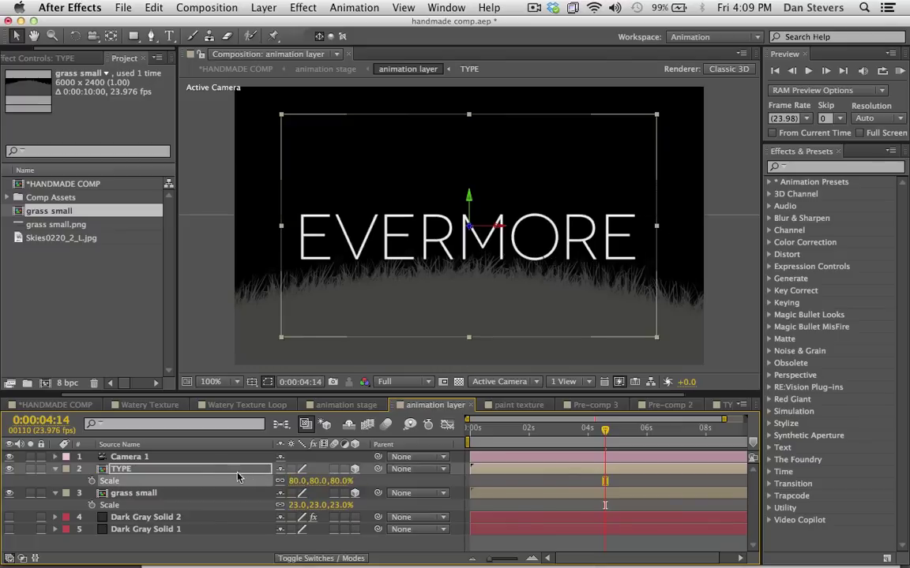
key(p)
drag(338, 480, 524, 437)
- Duplicate grass small, set the copy's Z position to -125, and nudge it slightly in height
click(134, 494)
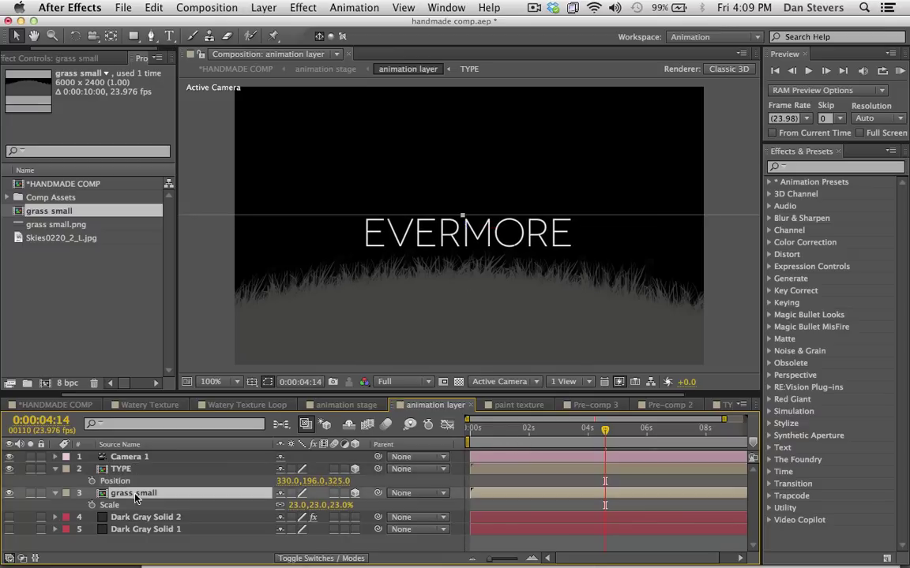
key(p)
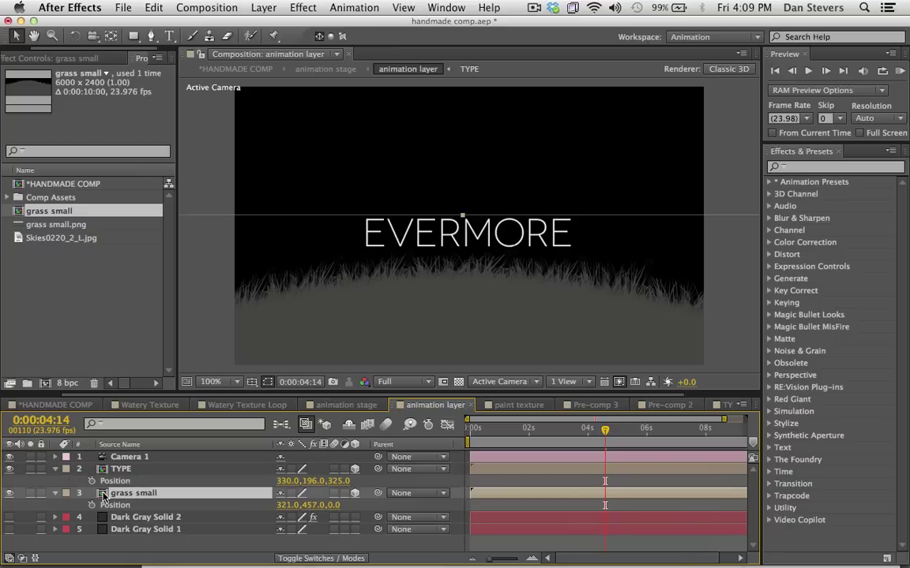
key(super+d)
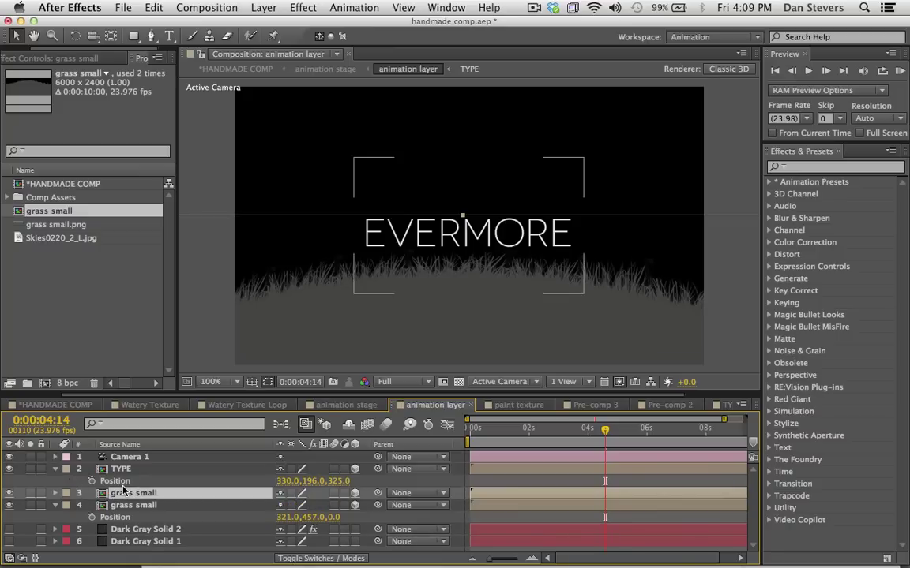
key(p)
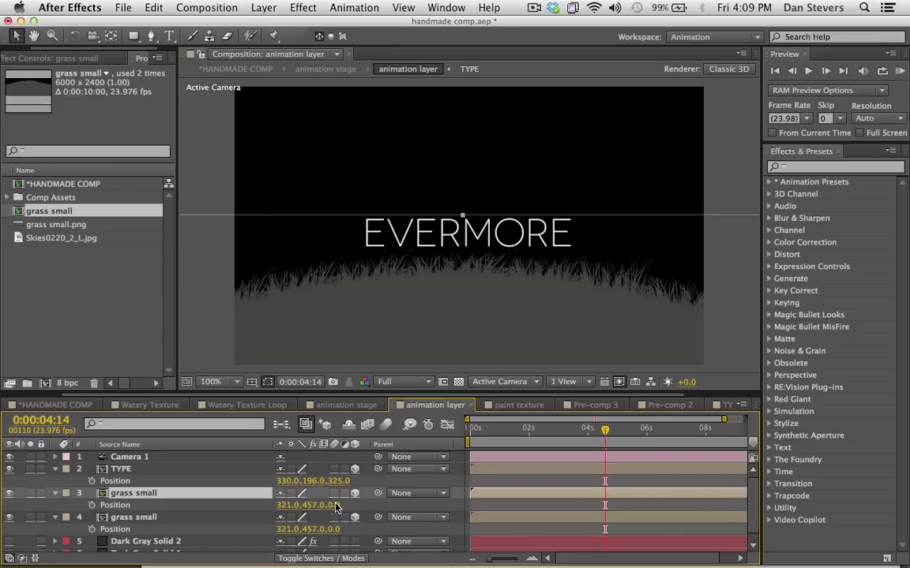
drag(335, 507, 285, 515)
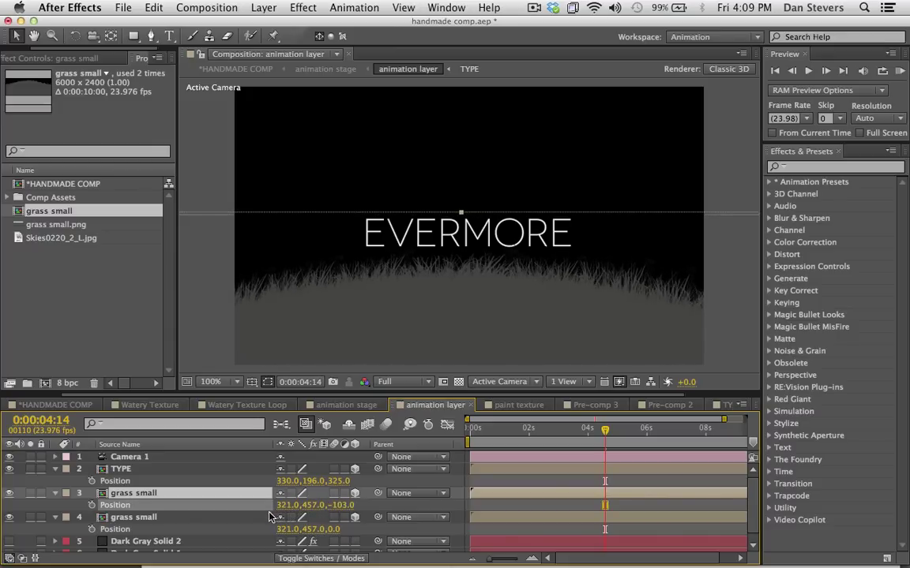
click(342, 505)
text(-12)
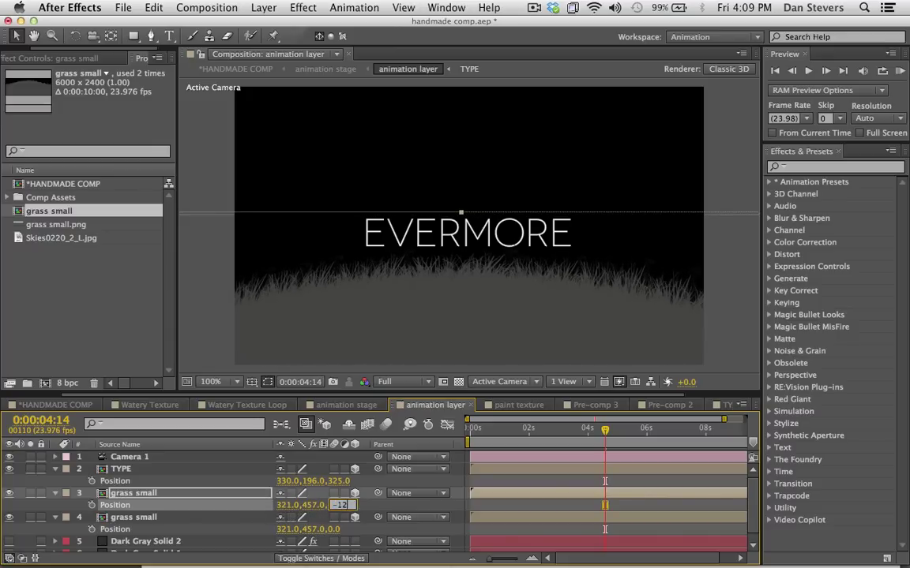
text(5)
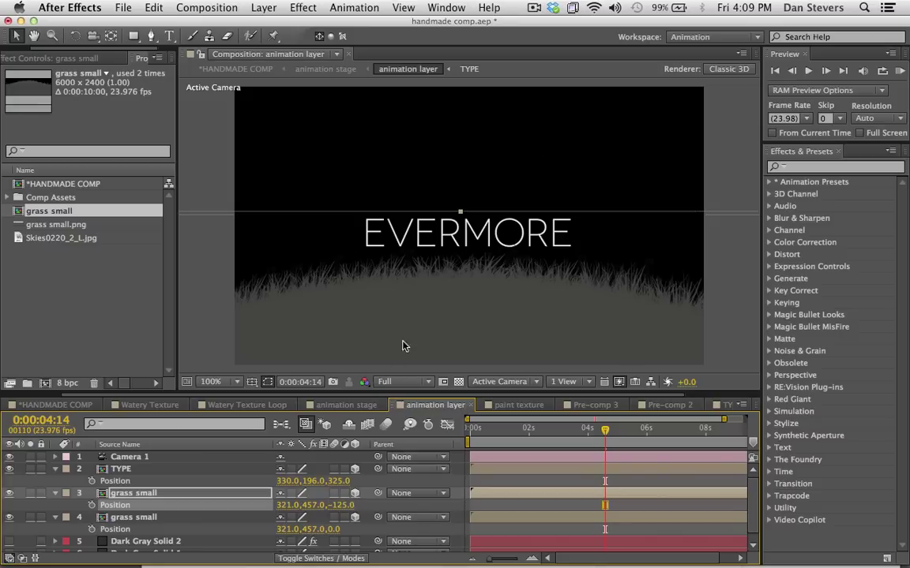
click(439, 304)
mouse_move(440, 304)
mouse_down()
mouse_move(439, 295)
mouse_move(436, 310)
mouse_move(428, 308)
mouse_up()
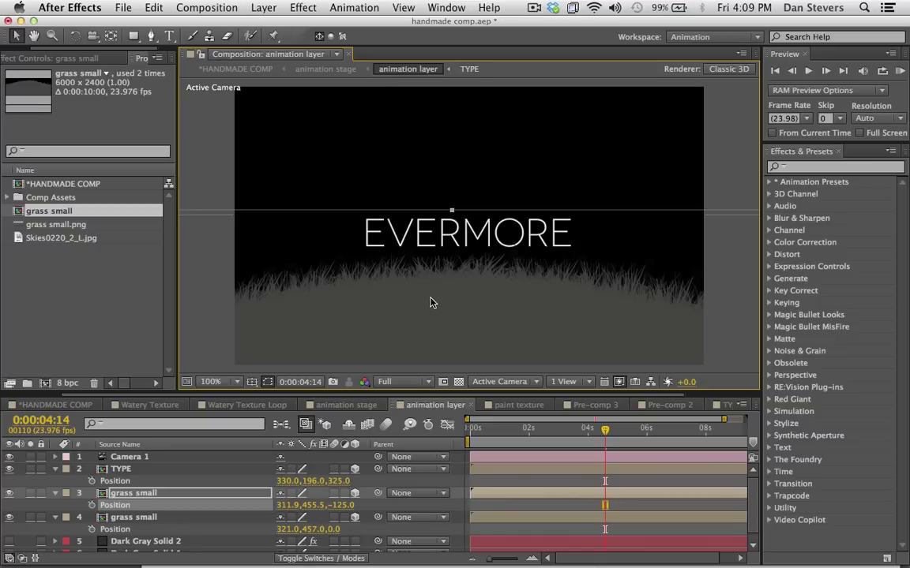
click(173, 495)
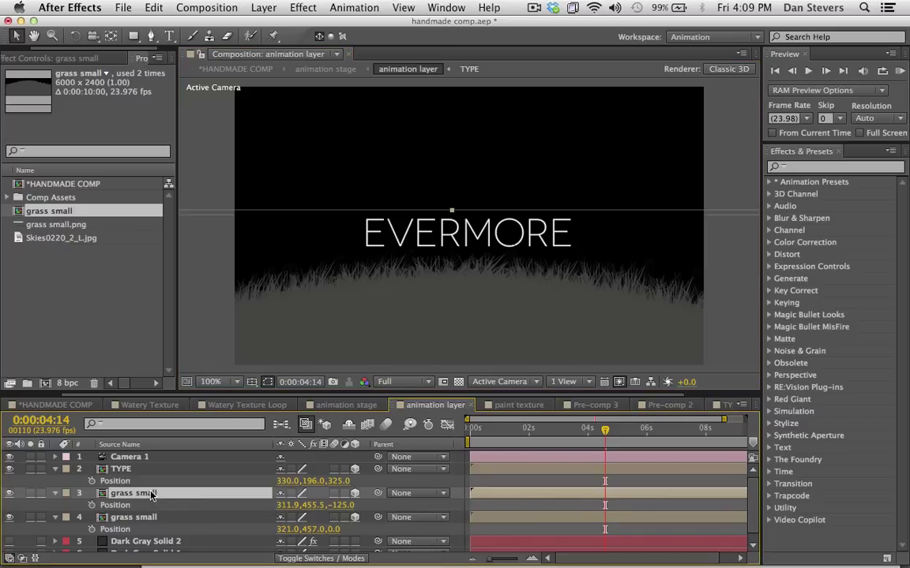
- Duplicate the grass layer, set the copy's Z to -250, and raise it in frame
key(super+d)
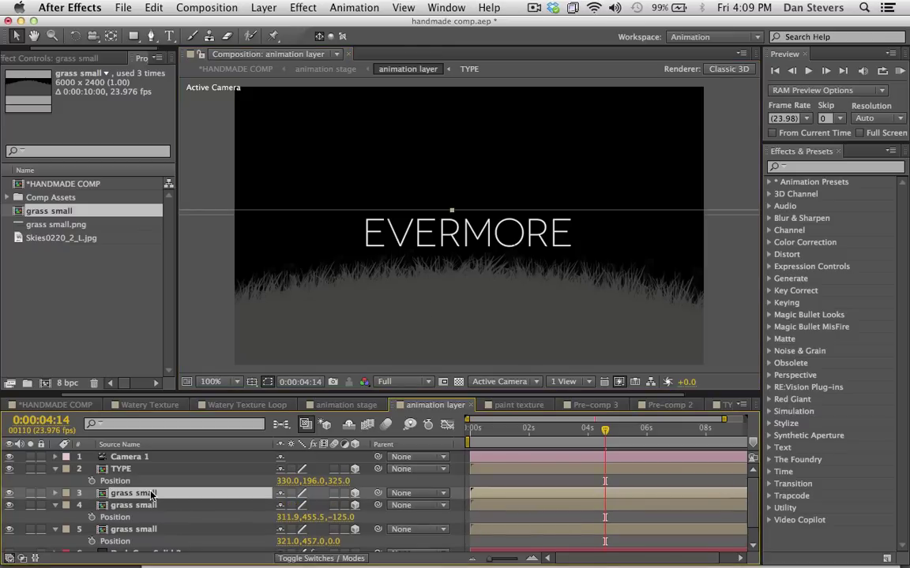
key(p)
drag(345, 506, 254, 509)
click(344, 506)
text(-250)
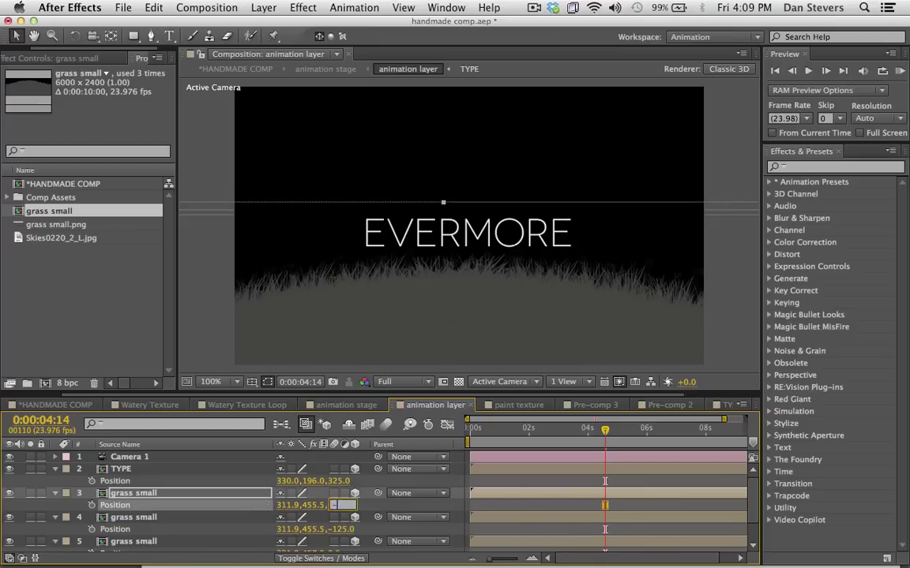
key(Return)
mouse_move(530, 325)
mouse_down()
mouse_move(528, 305)
mouse_move(524, 312)
mouse_up()
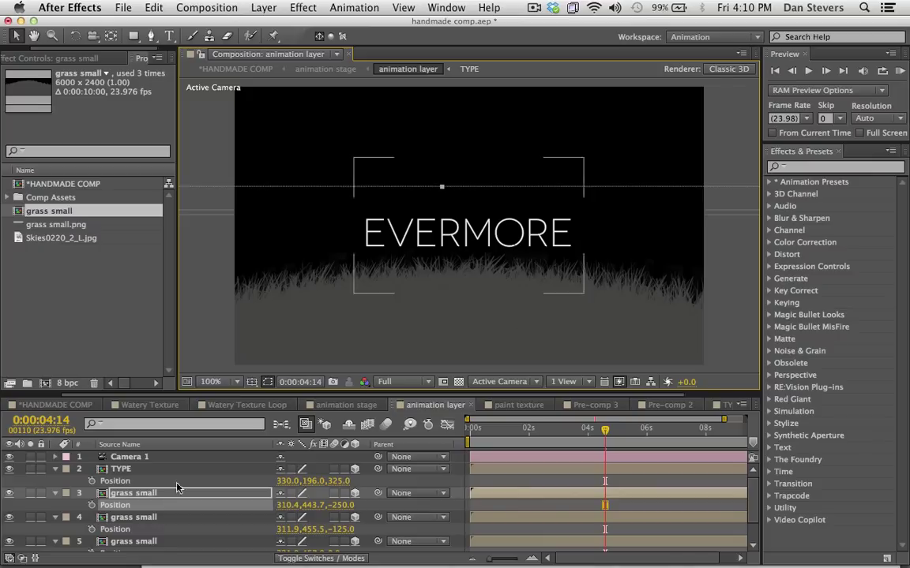
- Add another grass copy pushed deeper to Z -301 and raised slightly in frame
click(146, 495)
key(ctrl+d)
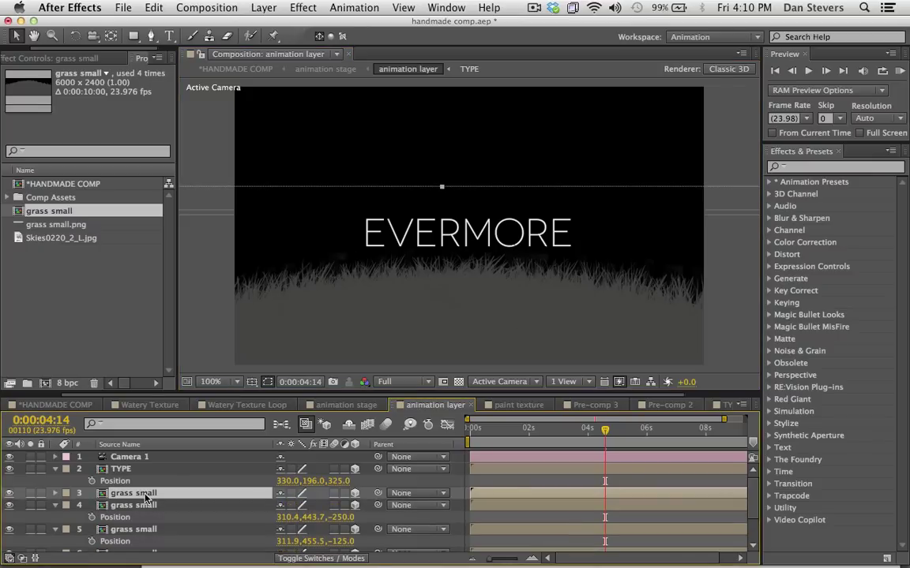
key(p)
drag(341, 505, 312, 511)
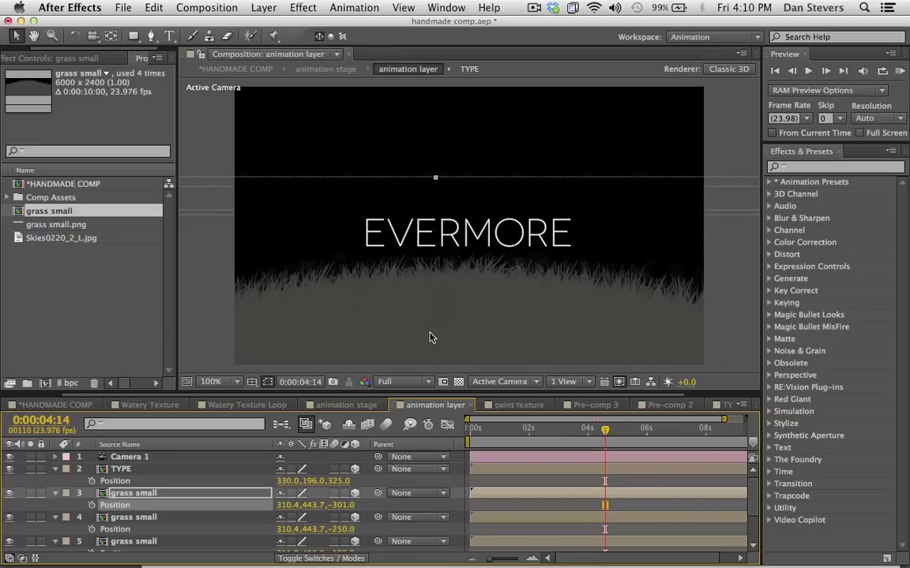
mouse_move(430, 335)
mouse_down()
mouse_move(432, 301)
mouse_move(431, 321)
mouse_up()
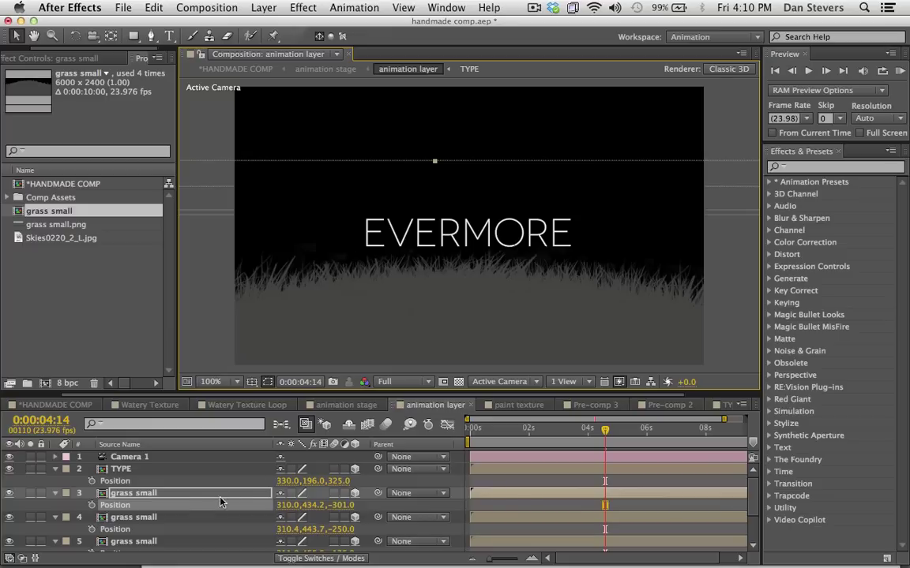
- Add a final grass copy at Z -450, lifted higher in the composition
click(187, 495)
key(ctrl+d)
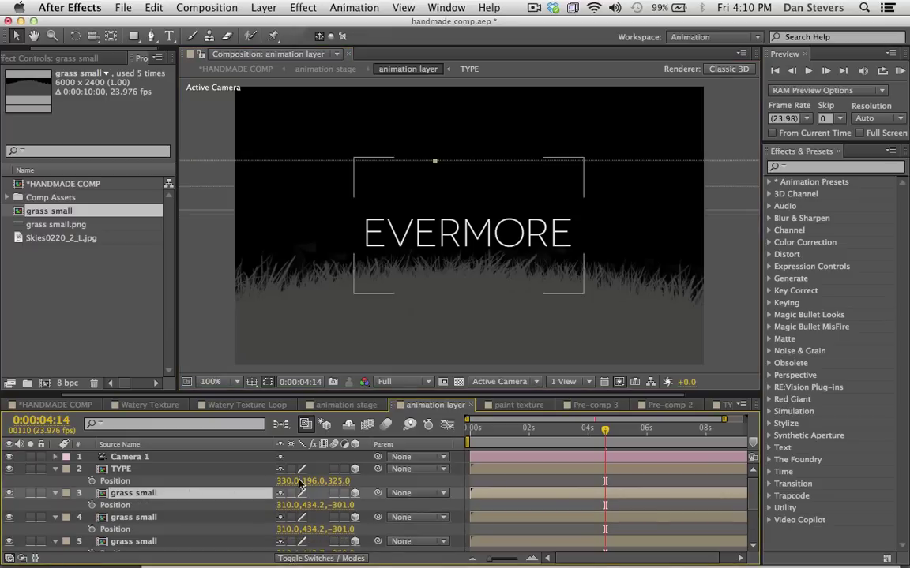
click(344, 505)
text(-450)
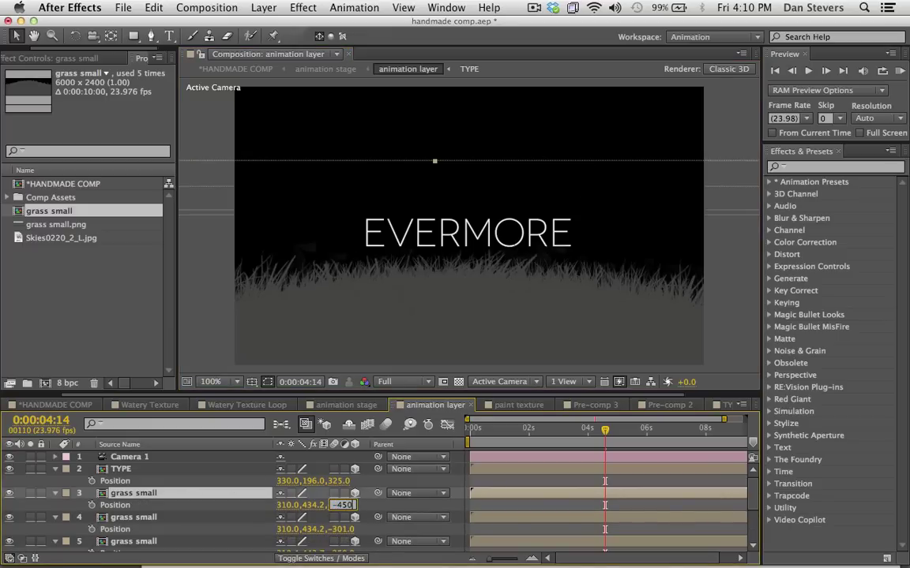
key(Return)
click(443, 340)
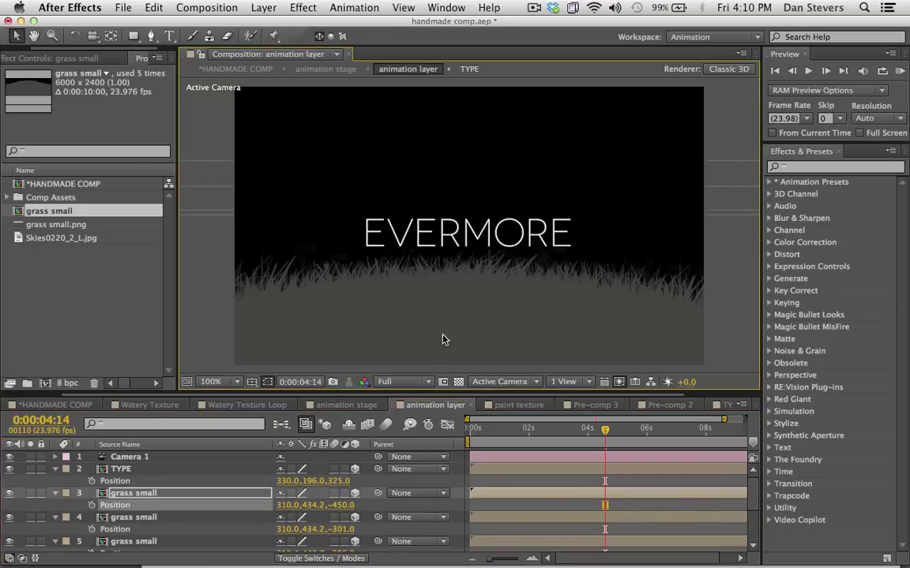
drag(448, 291, 432, 249)
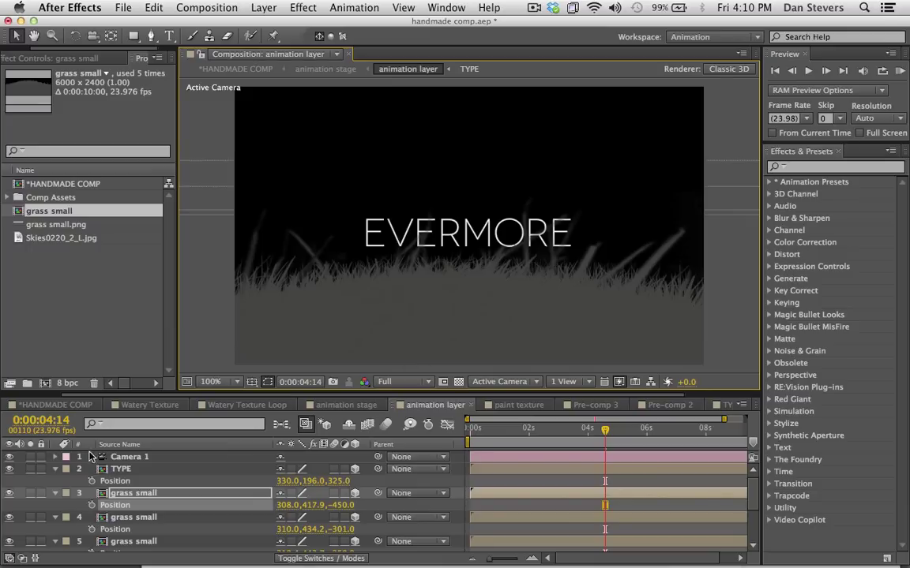
- Keyframe Camera 1's Position to dolly from Z -513.3 at 0:00 to -92.3 at 0:00:04:14
click(120, 458)
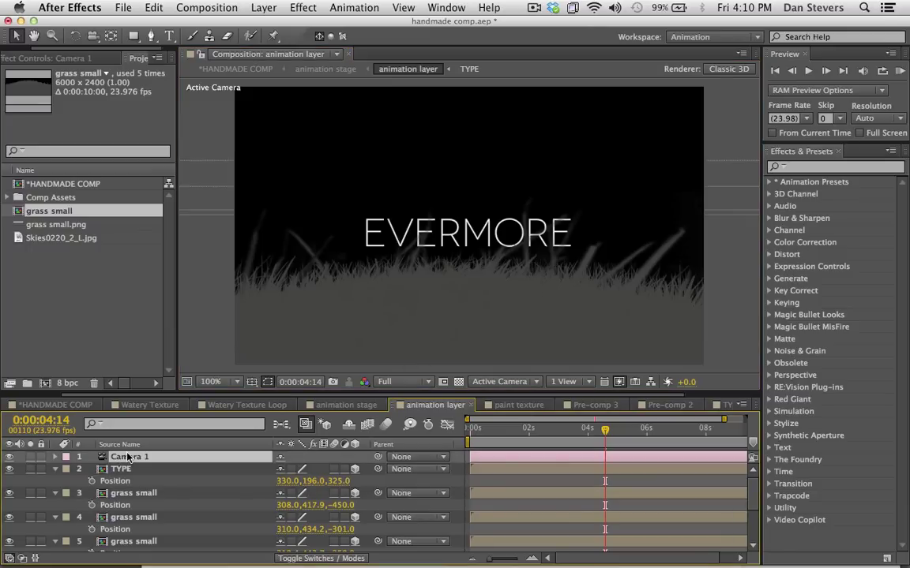
key(p)
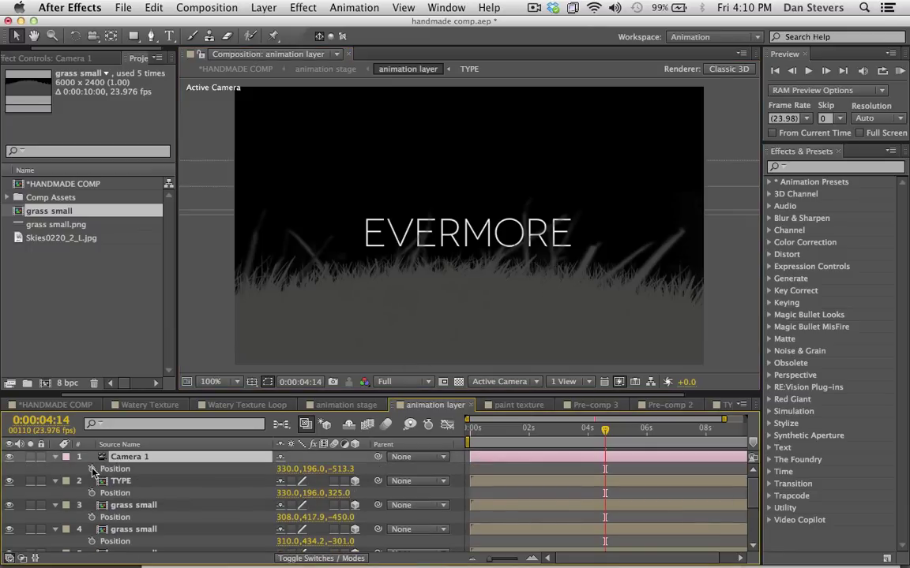
click(92, 469)
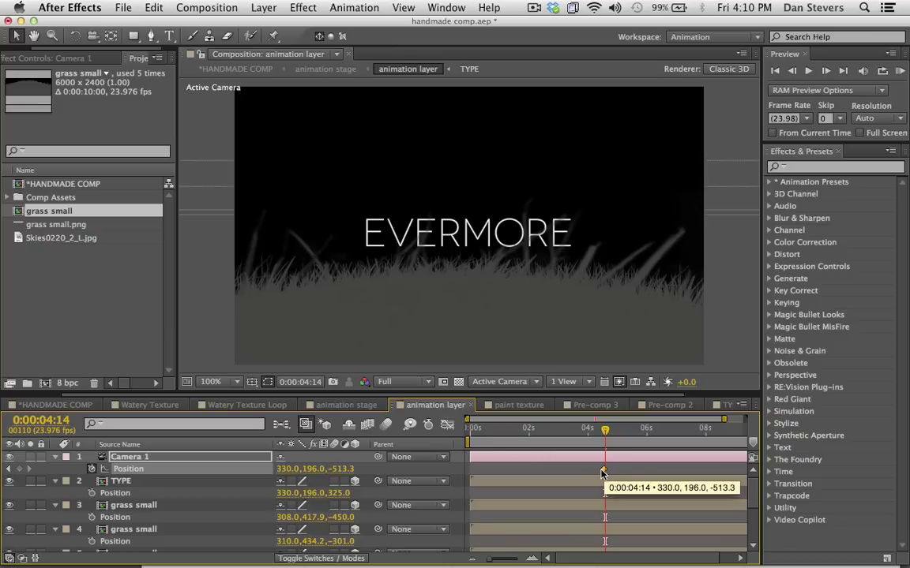
drag(496, 485, 477, 477)
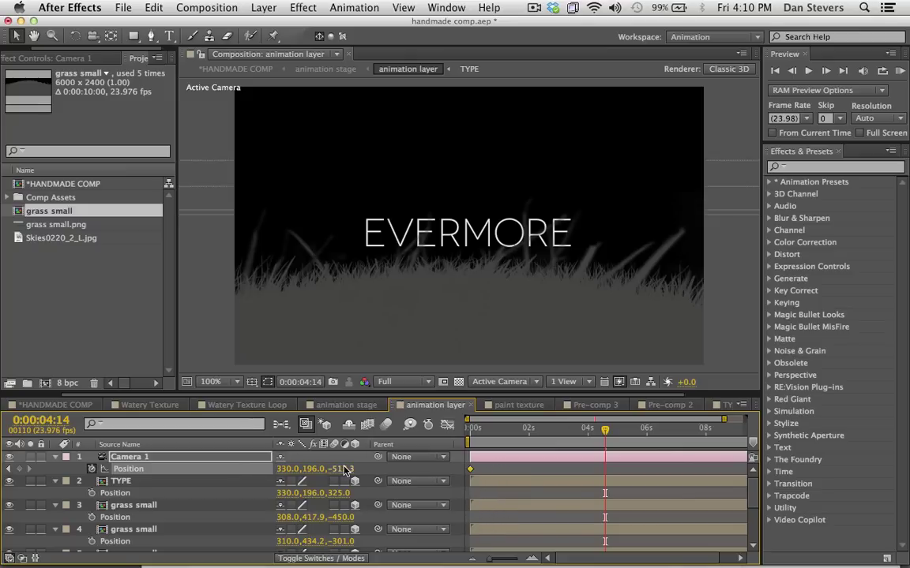
drag(345, 471, 614, 447)
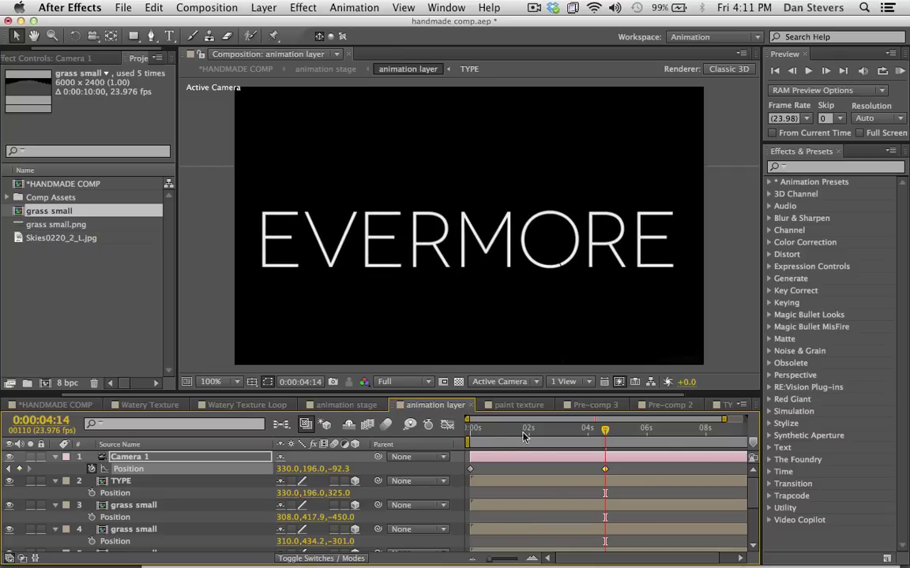
drag(506, 433, 504, 456)
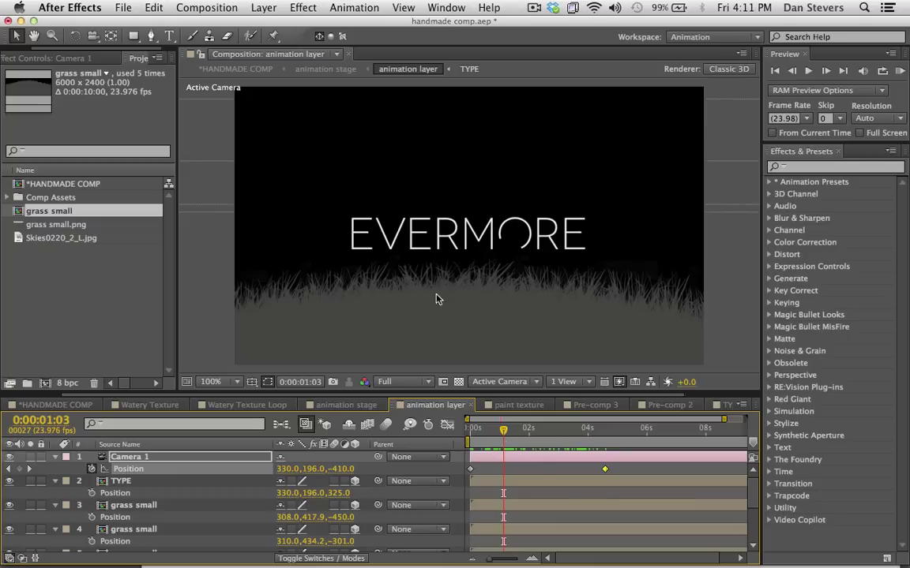
- Lower grass layer 7 in the frame and preview the grass animation from the start
click(173, 512)
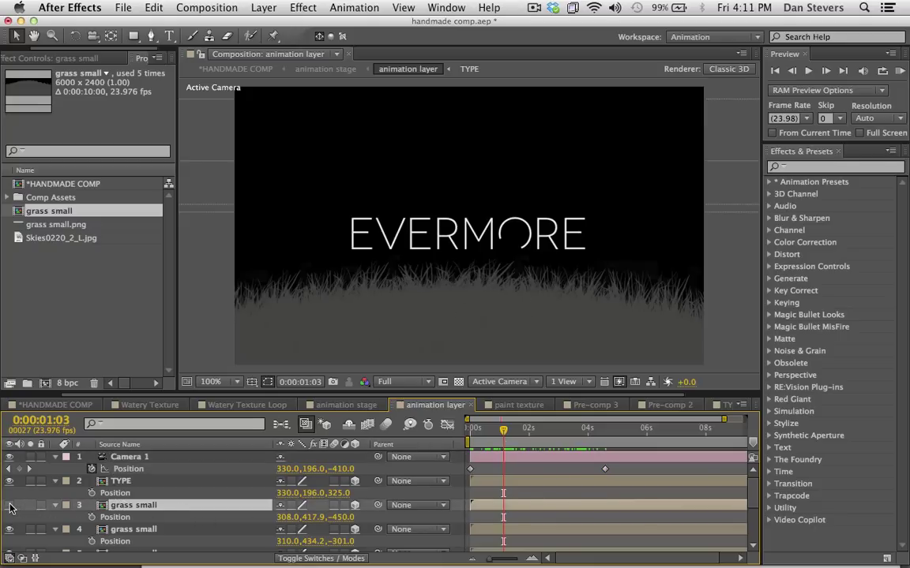
scroll(8, 509, down, 5)
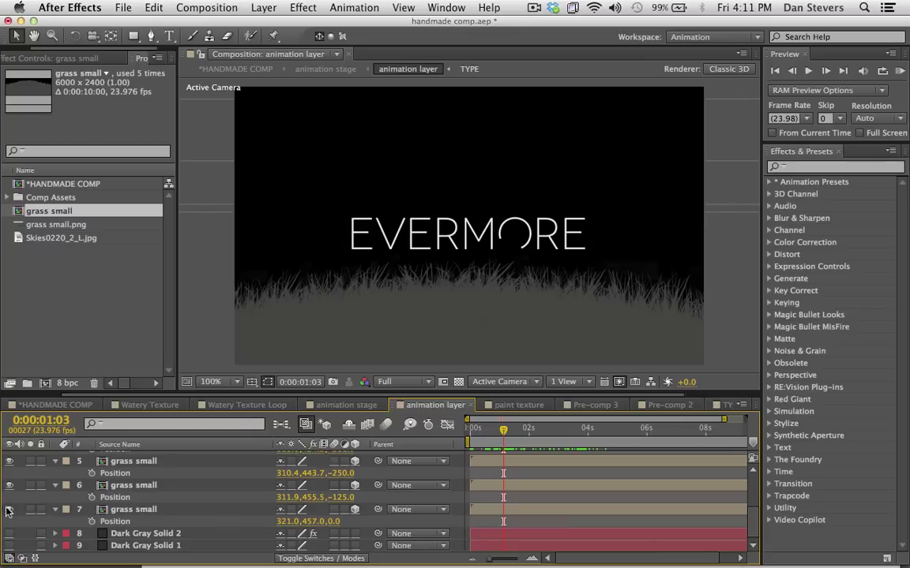
click(166, 510)
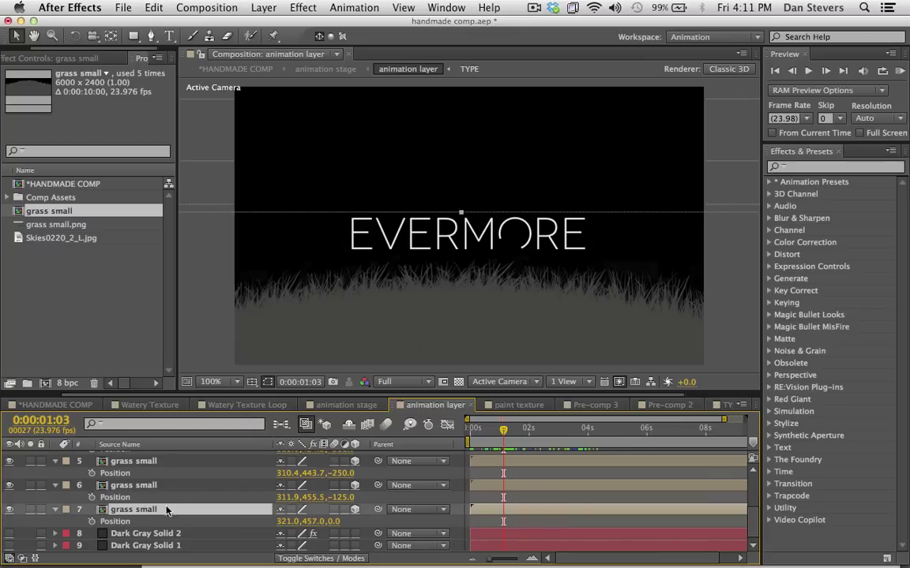
drag(440, 326, 434, 347)
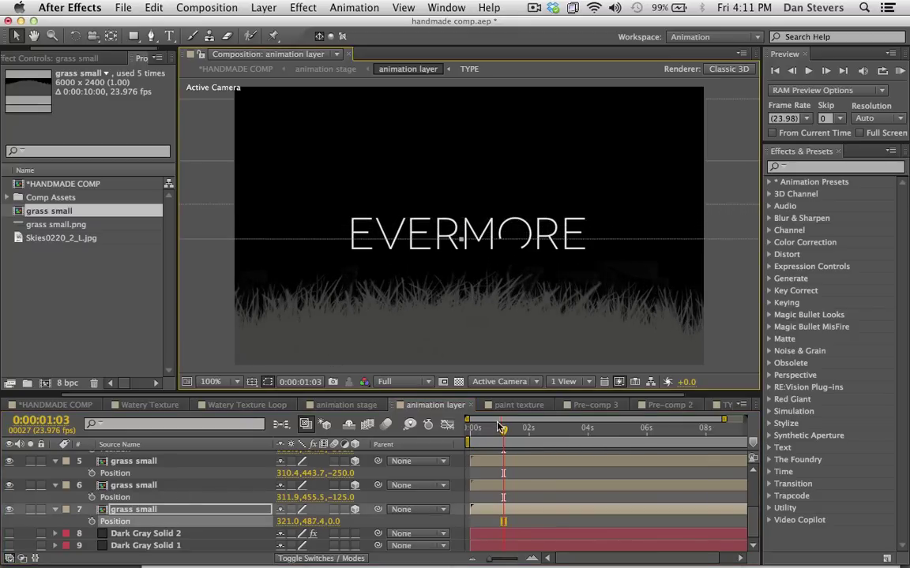
drag(503, 431, 483, 432)
key(space)
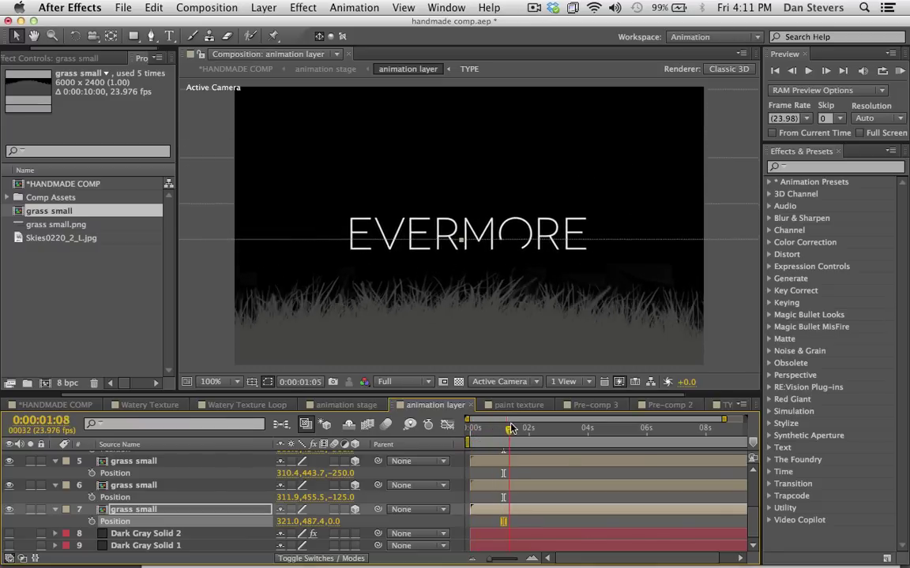
click(491, 352)
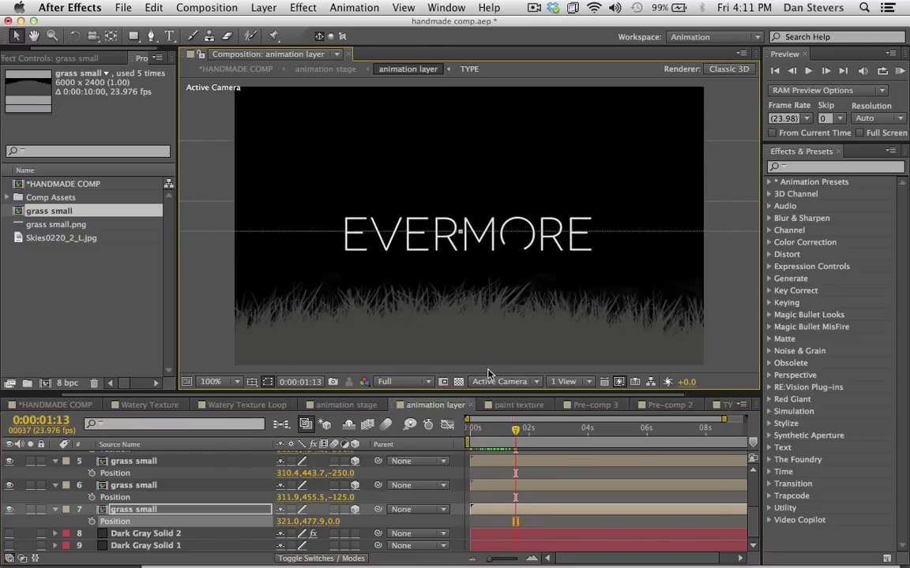
drag(488, 445, 465, 447)
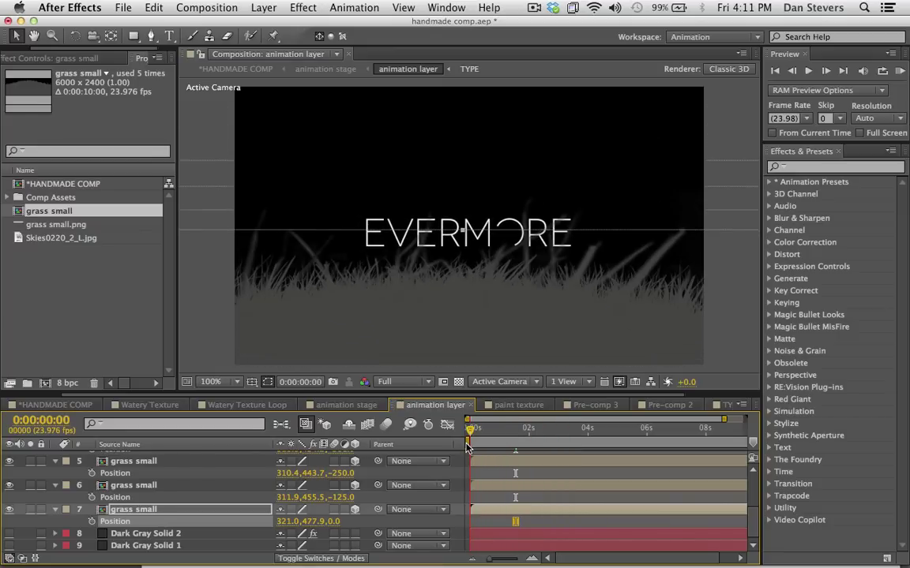
key(space)
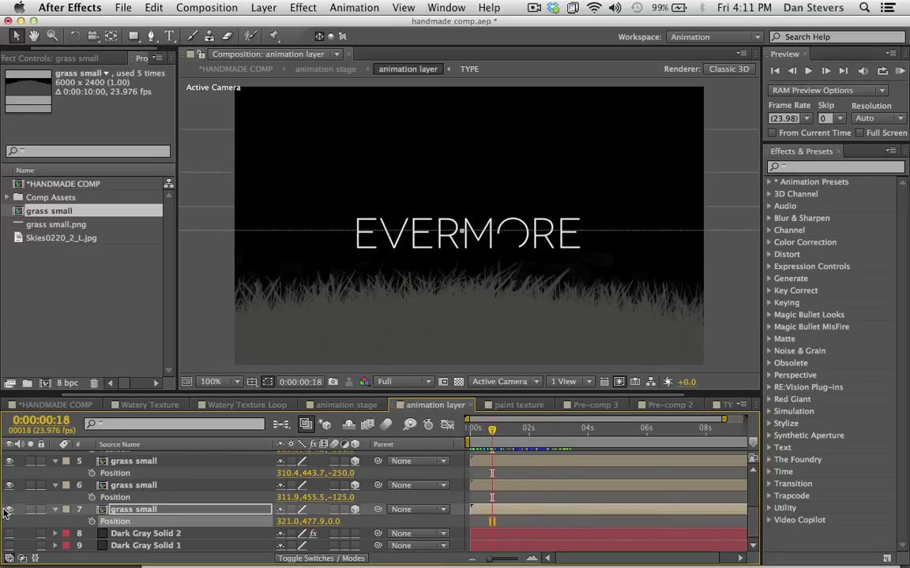
- Raise grass layers 6 and 5 slightly, then check the placement over the first frames
click(124, 487)
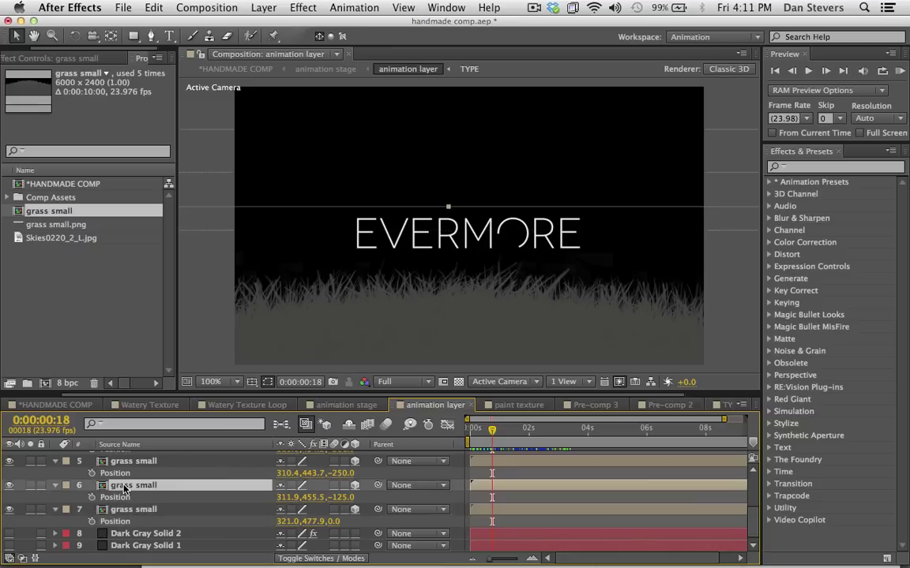
drag(540, 290, 544, 286)
key(Return)
click(202, 464)
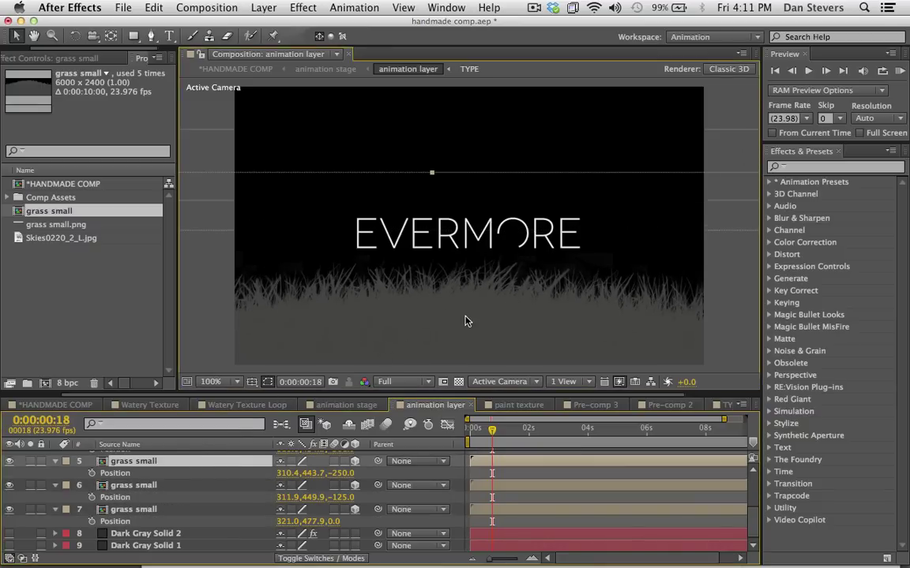
drag(466, 320, 469, 308)
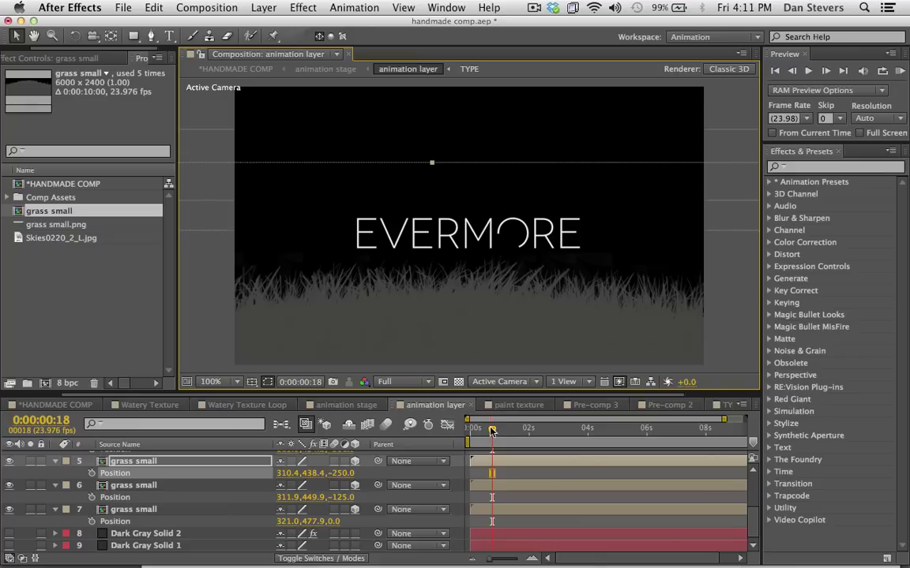
key(Return)
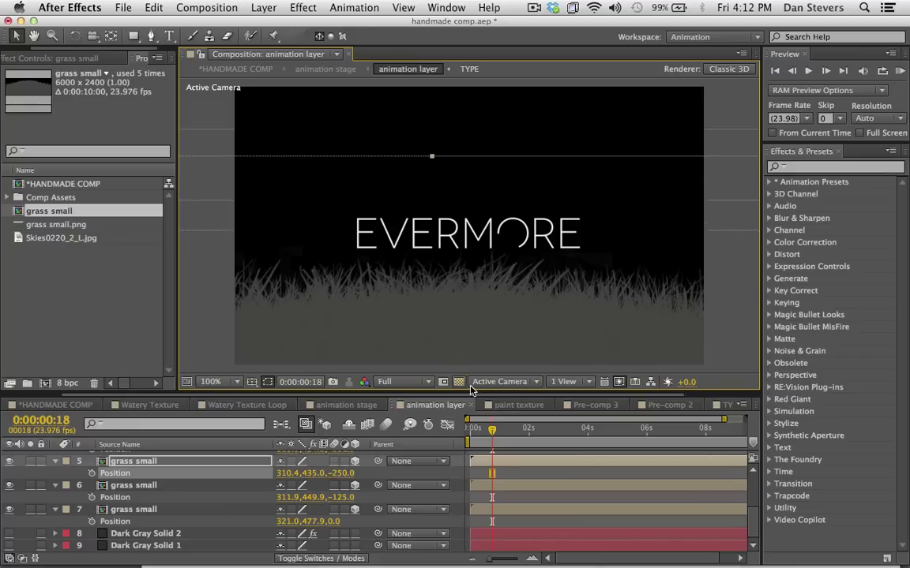
drag(491, 429, 469, 426)
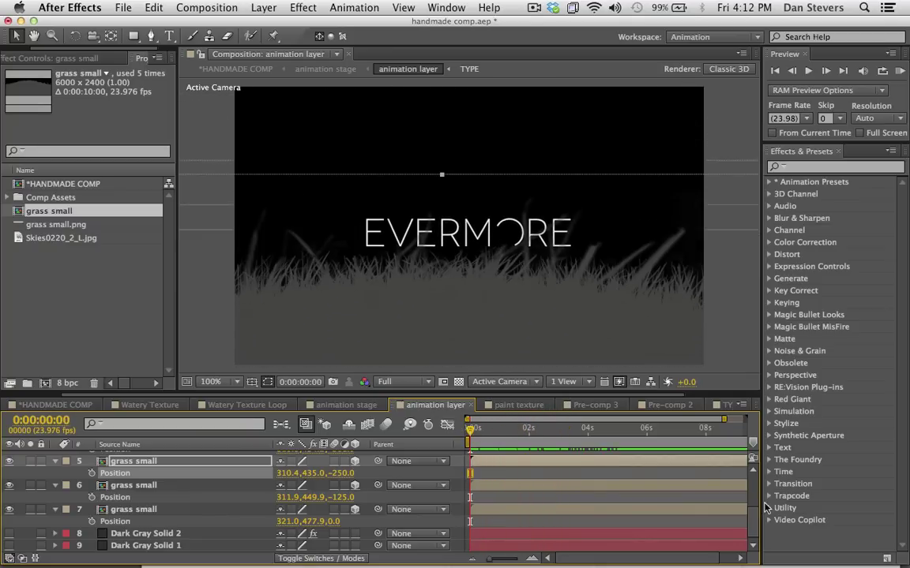
- Keyframe Camera 1's Position Z at 0:00:09:23 to keep pushing forward at the shot's end
scroll(750, 525, up, 5)
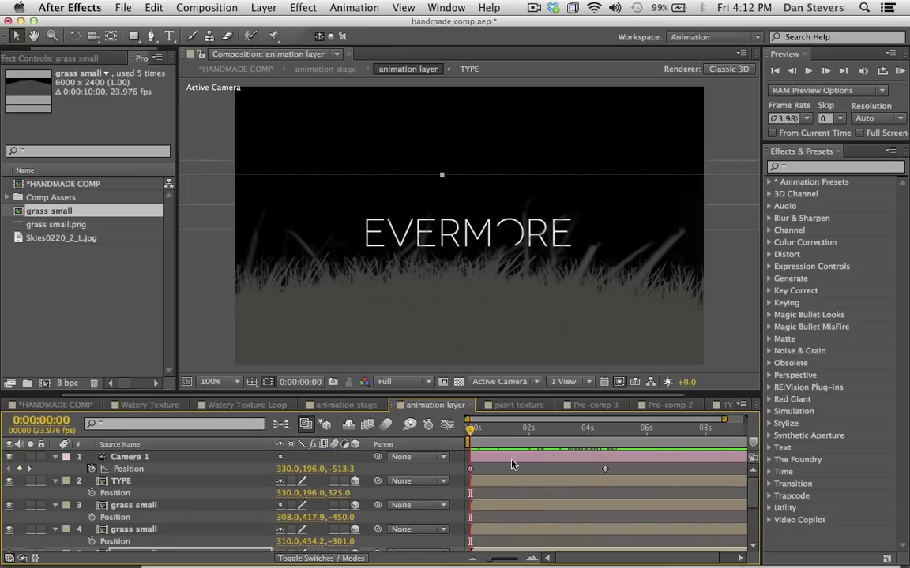
drag(512, 464, 607, 477)
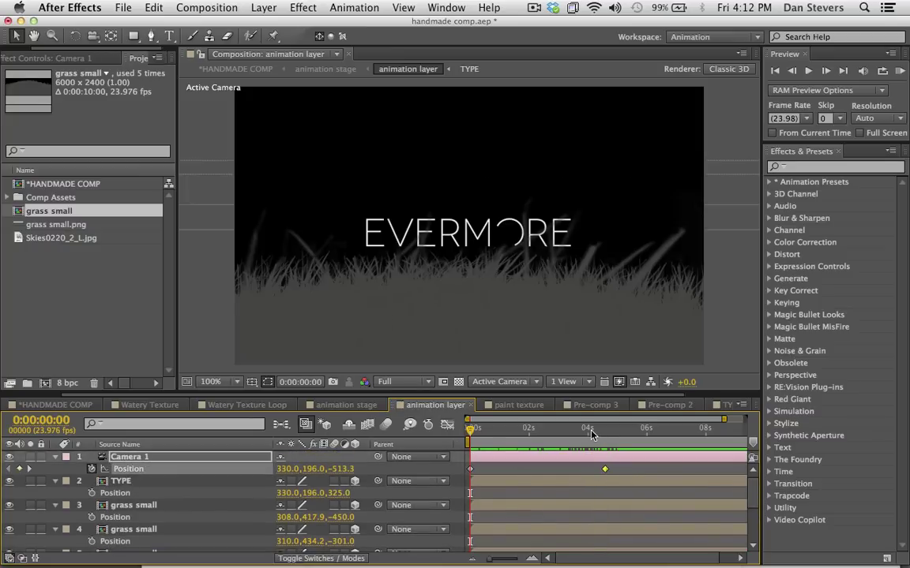
drag(597, 430, 604, 434)
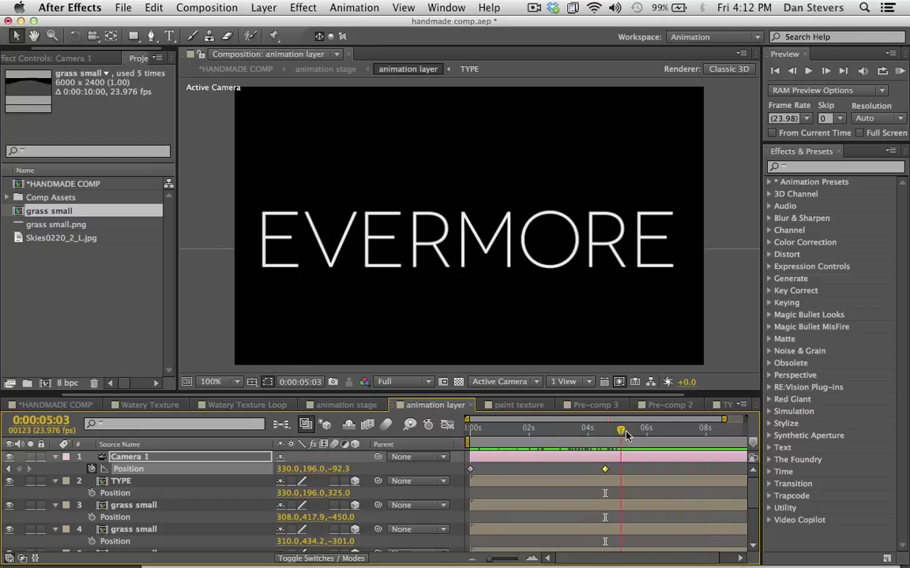
drag(616, 436, 744, 445)
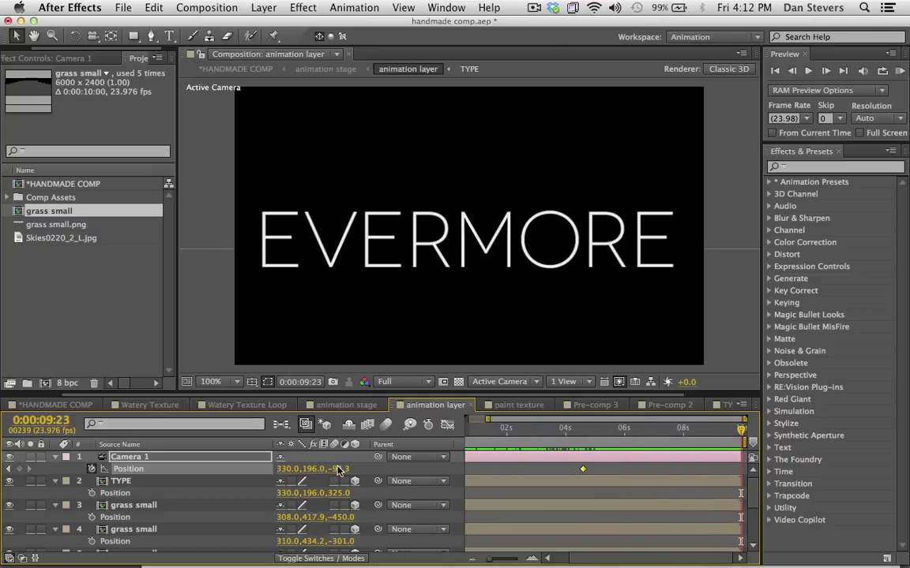
drag(338, 471, 634, 444)
key(space)
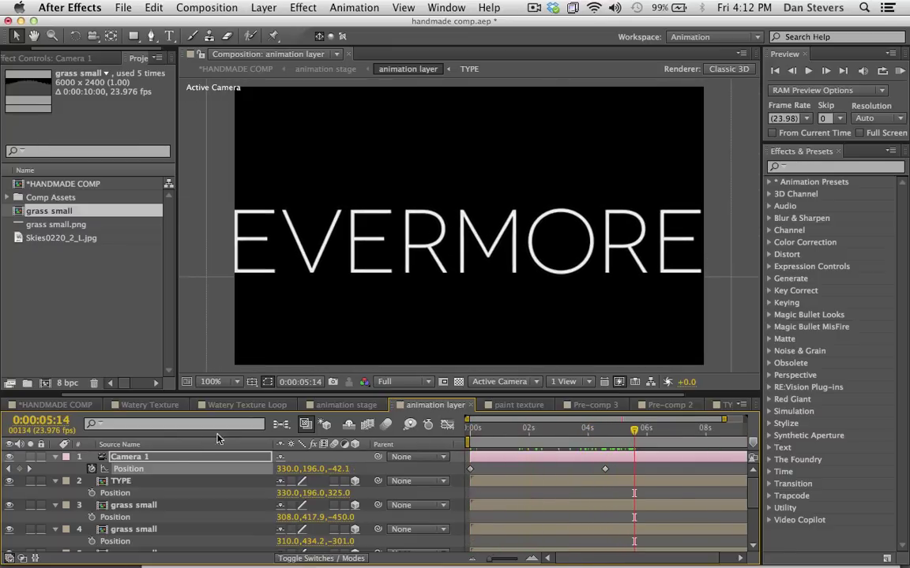
- Push the TYPE layer's Position Z back to 514 and preview from about four seconds
click(131, 482)
drag(332, 496, 507, 462)
drag(622, 439, 433, 466)
drag(471, 434, 693, 439)
key(space)
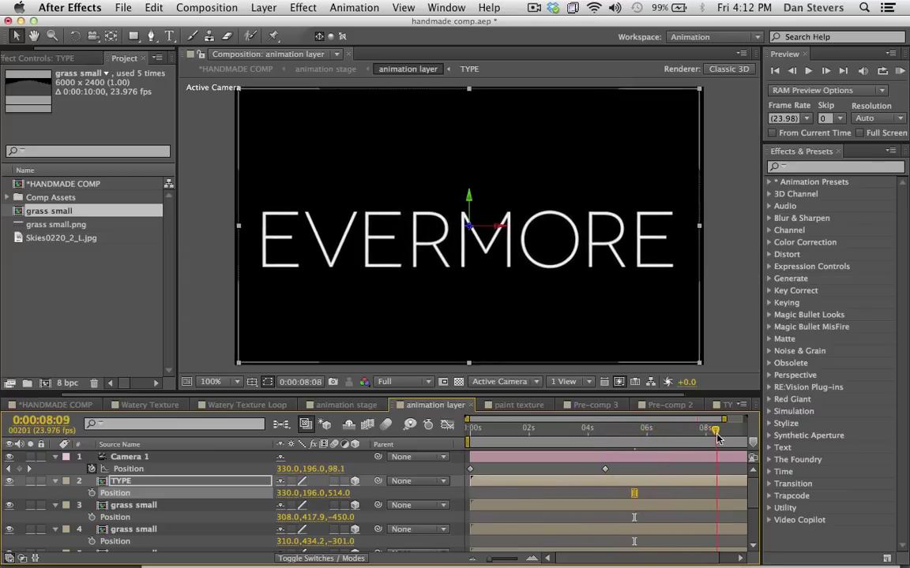
- Scrub the TYPE layer's Position Z to about 685, settle it at 747, and show all 10 seconds
drag(342, 495, 487, 466)
drag(495, 429, 724, 434)
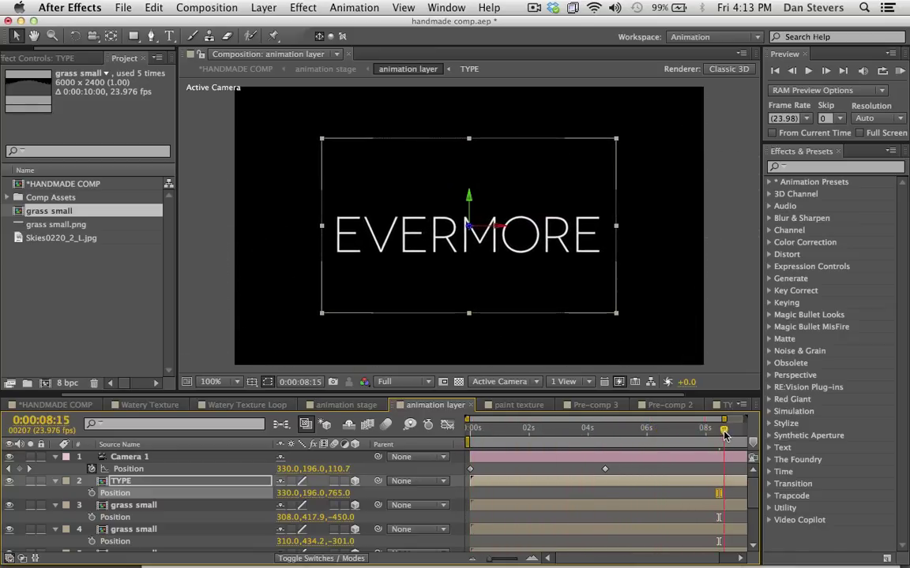
drag(339, 496, 328, 503)
key(minus)
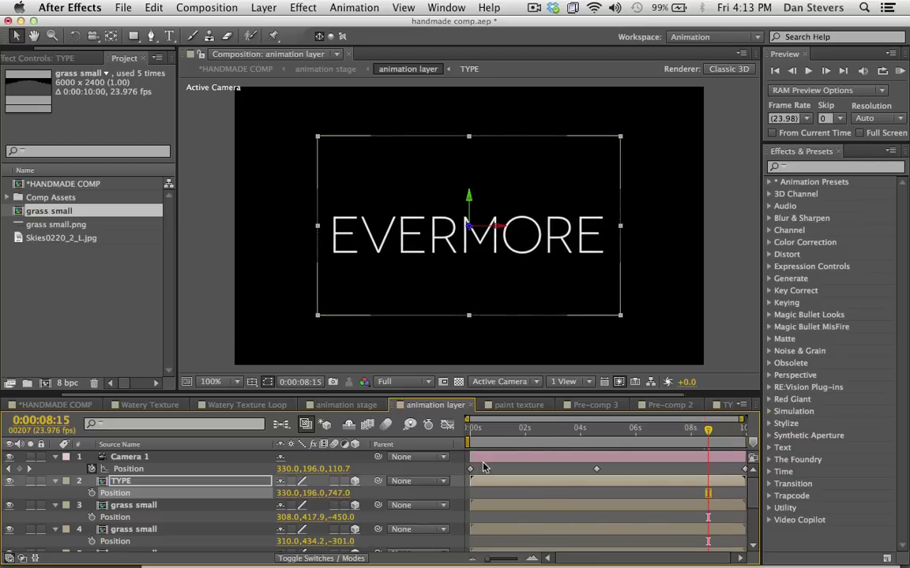
drag(578, 442, 561, 442)
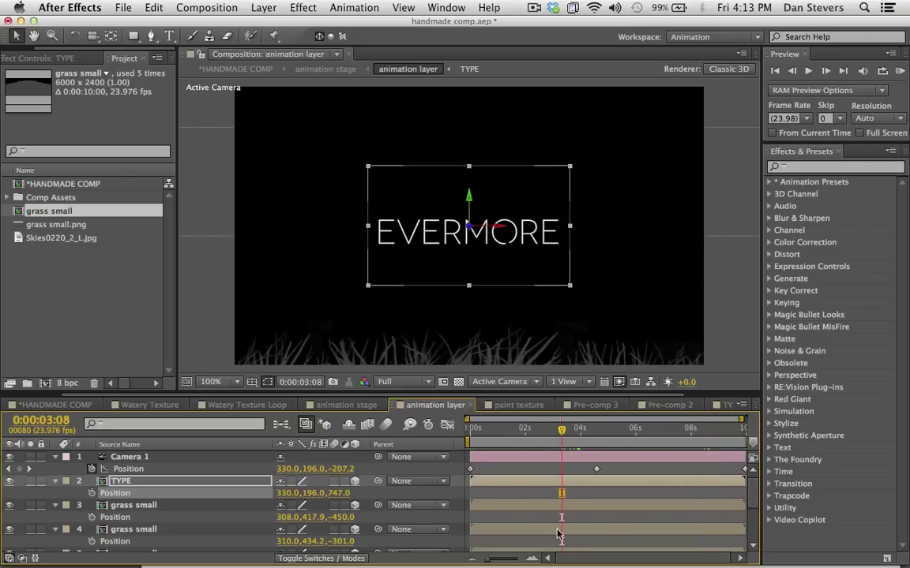
mouse_move(572, 563)
mouse_down()
mouse_move(579, 558)
mouse_move(569, 548)
mouse_up()
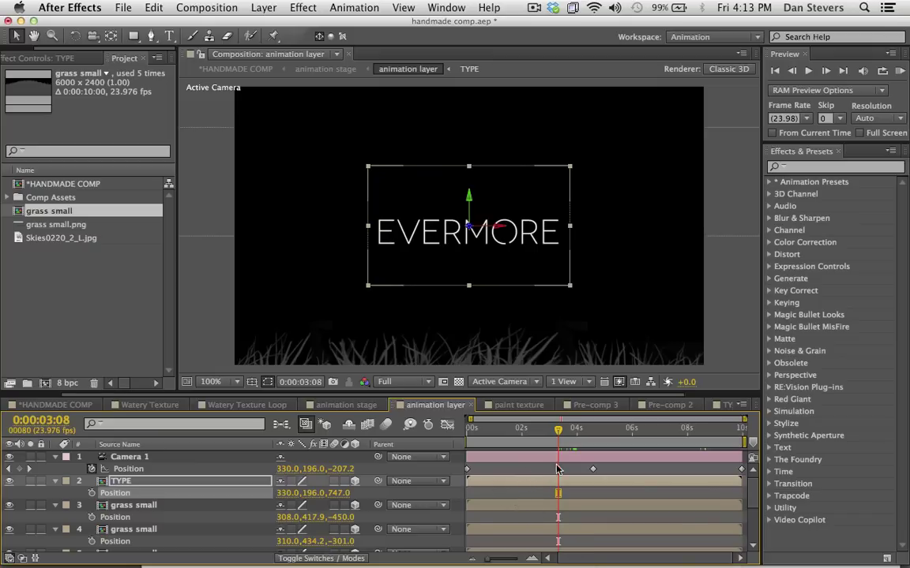
click(593, 468)
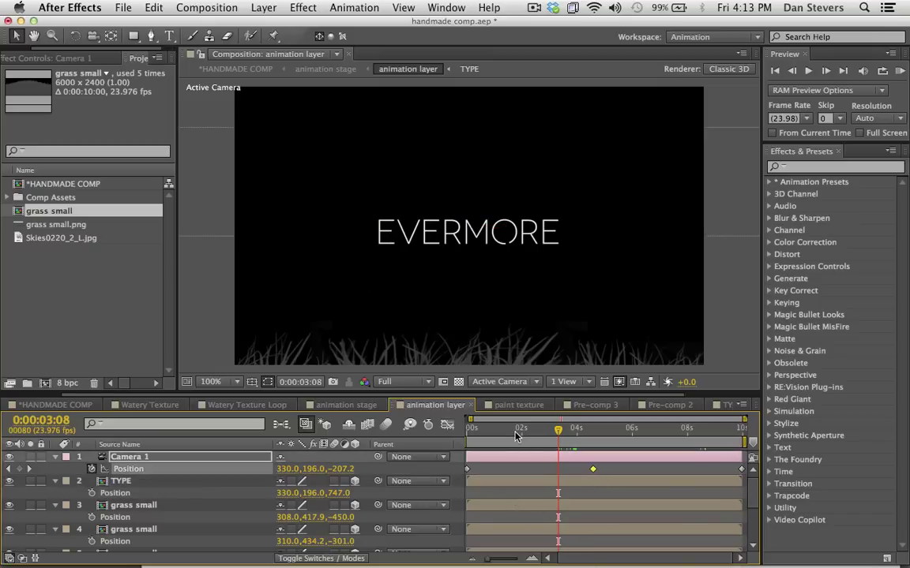
mouse_move(514, 435)
mouse_down()
mouse_move(498, 431)
mouse_move(528, 430)
mouse_up()
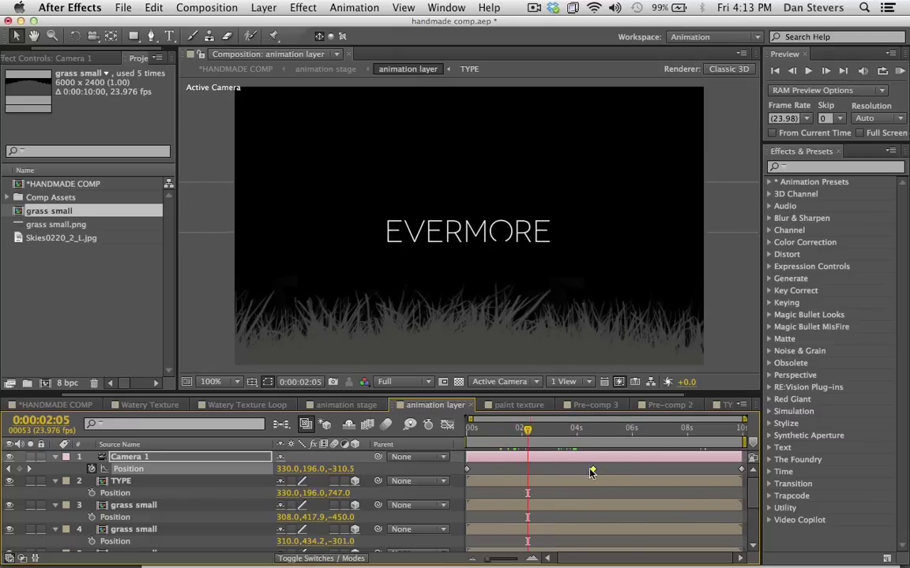
mouse_move(592, 472)
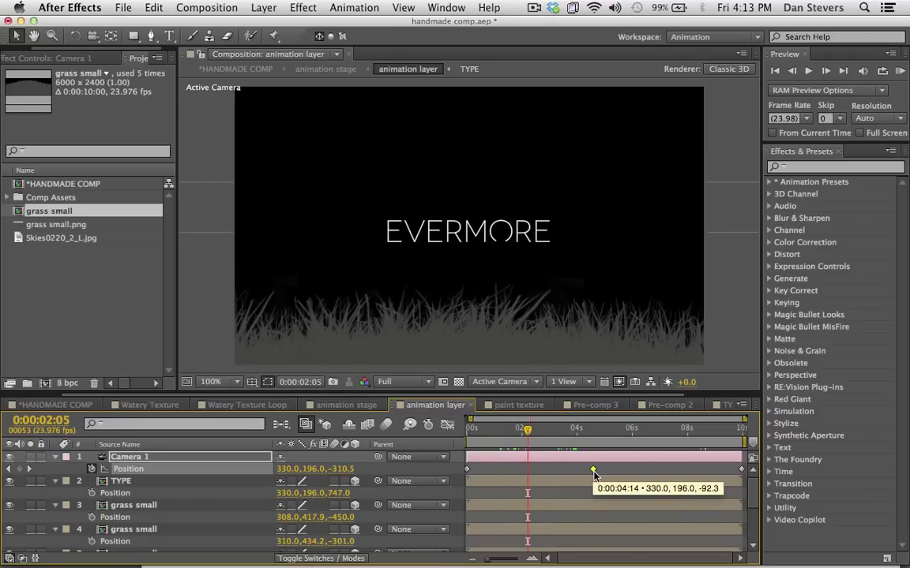
click(593, 470)
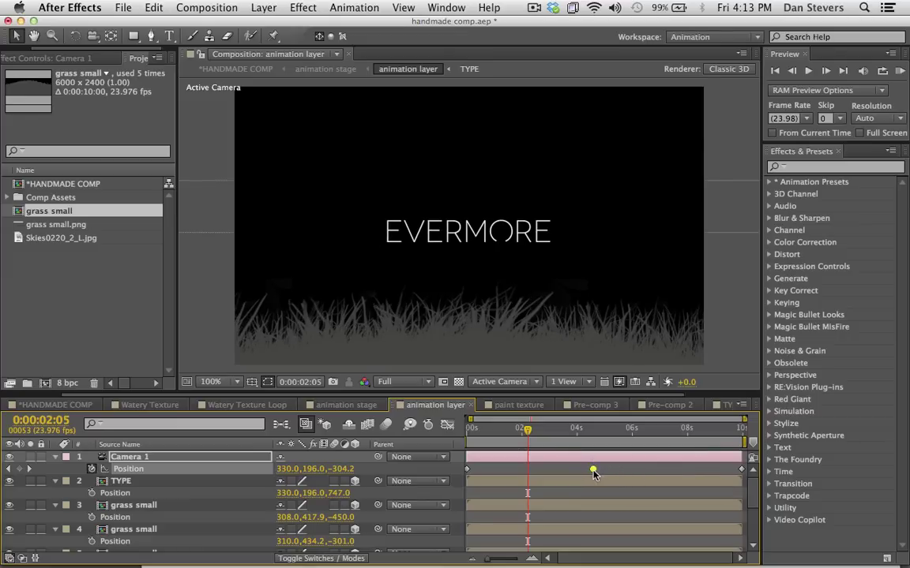
mouse_move(594, 475)
drag(590, 471, 595, 473)
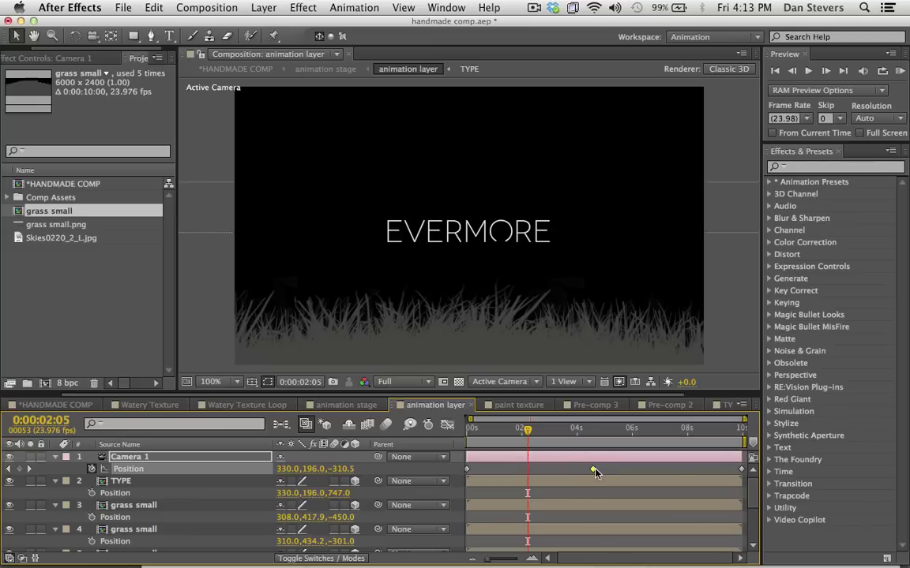
key(super+z)
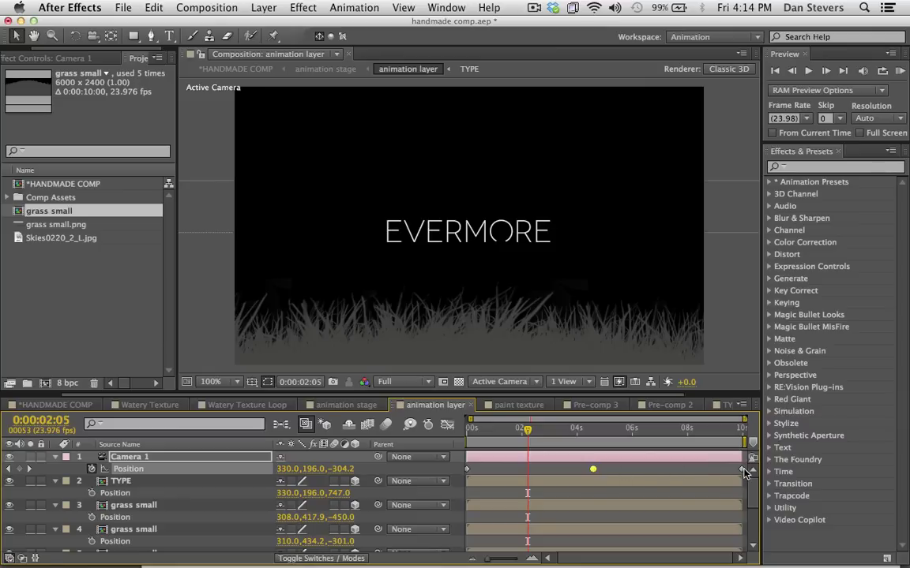
click(565, 432)
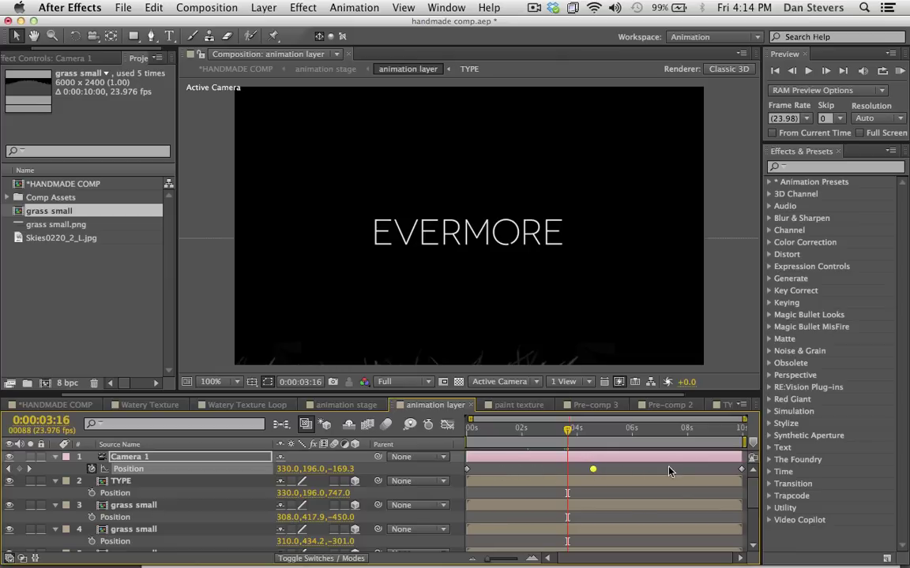
drag(559, 443, 426, 478)
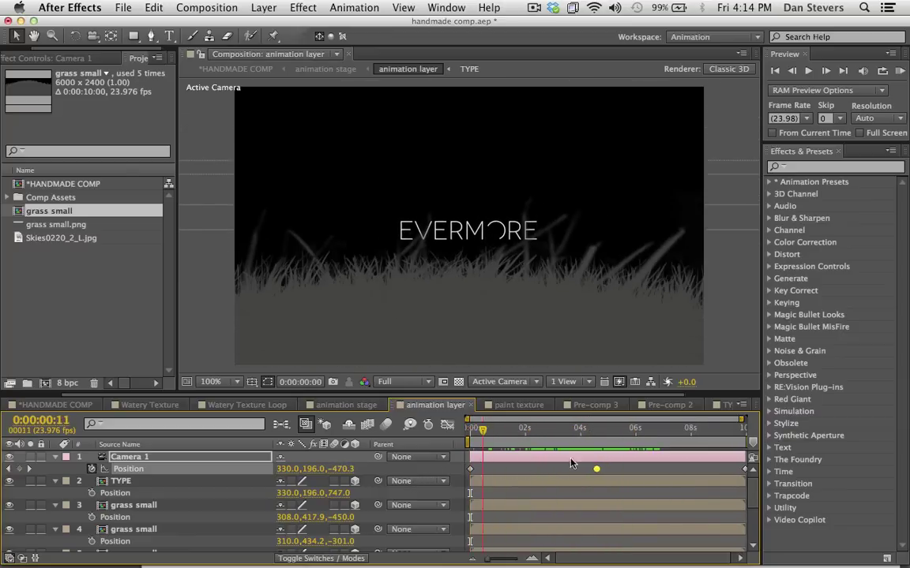
drag(572, 463, 514, 449)
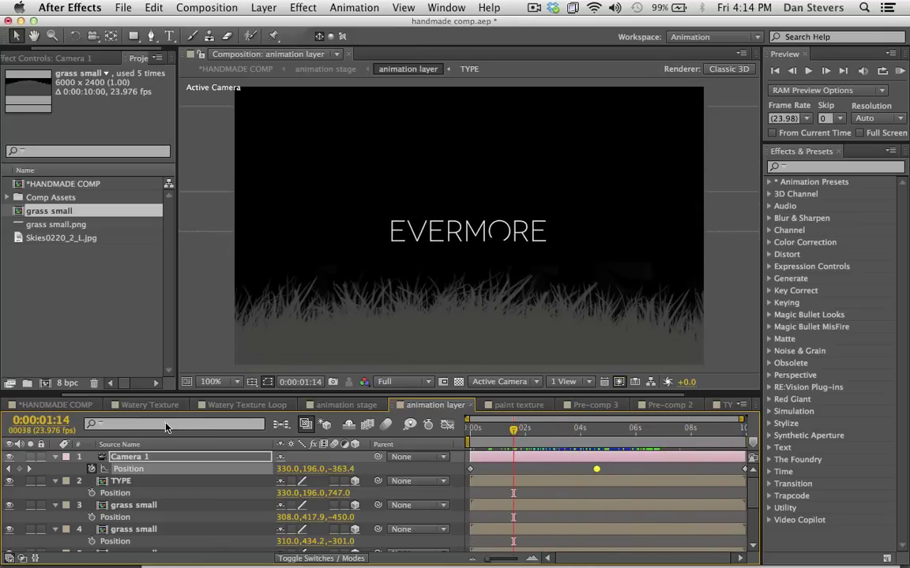
- Add X, Y and Z Rotation keyframes to Camera 1 at 0:00:04:21
click(129, 458)
key(r)
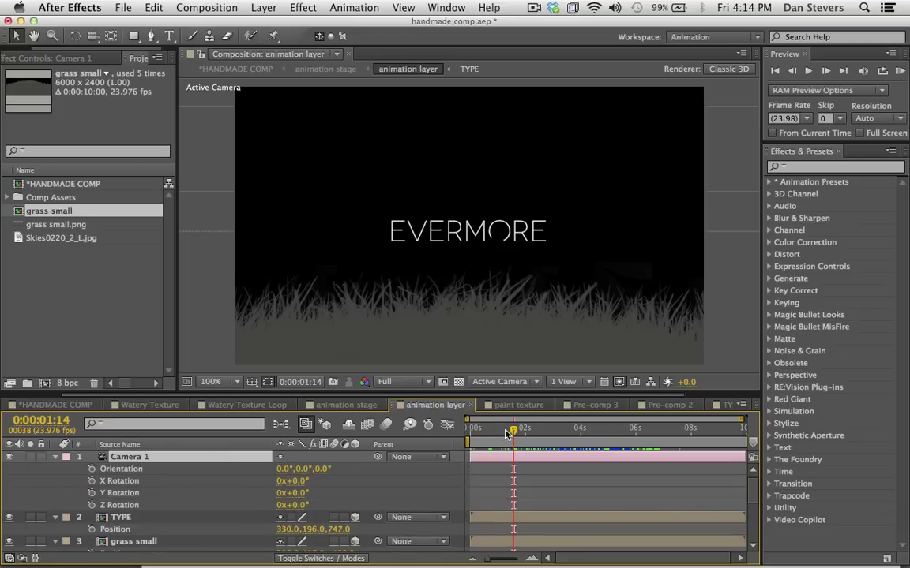
drag(507, 433, 503, 435)
drag(567, 433, 605, 441)
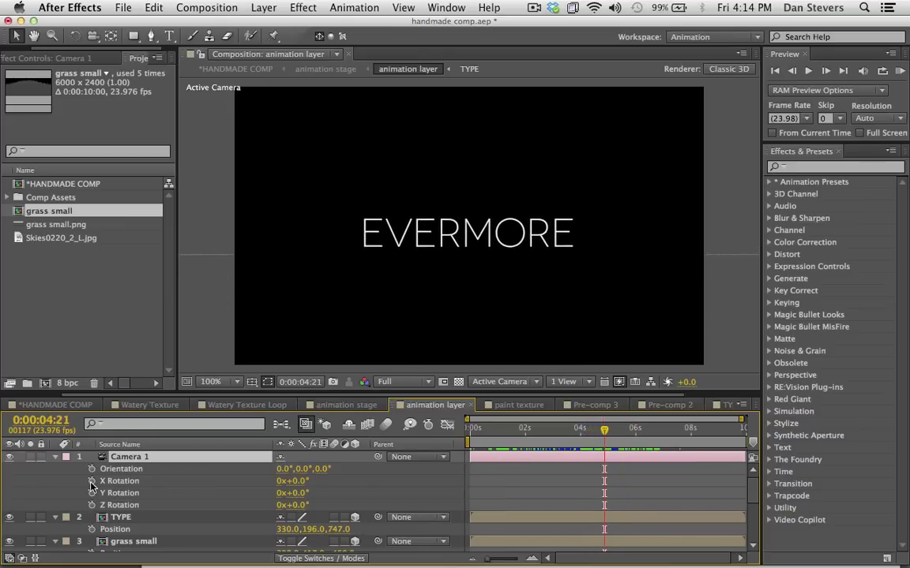
drag(91, 481, 93, 506)
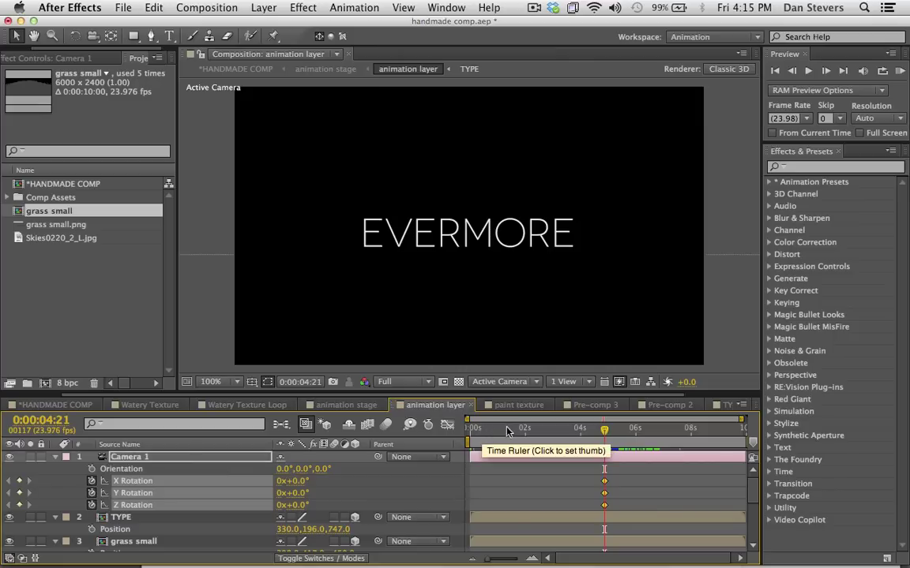
drag(507, 431, 460, 441)
click(4, 521)
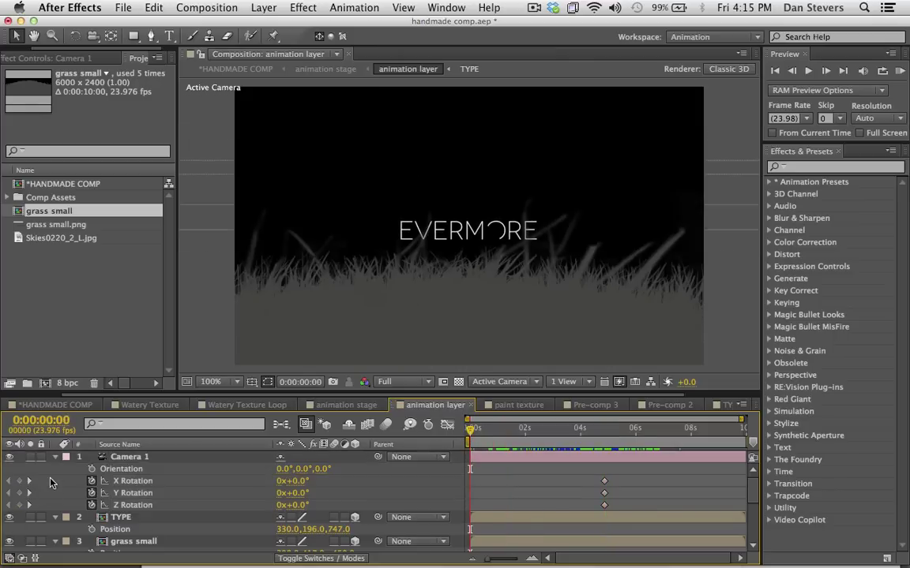
- At 0:00 tilt the camera to X -34°, Y -5° and Z -2° Rotation
drag(304, 484, 289, 492)
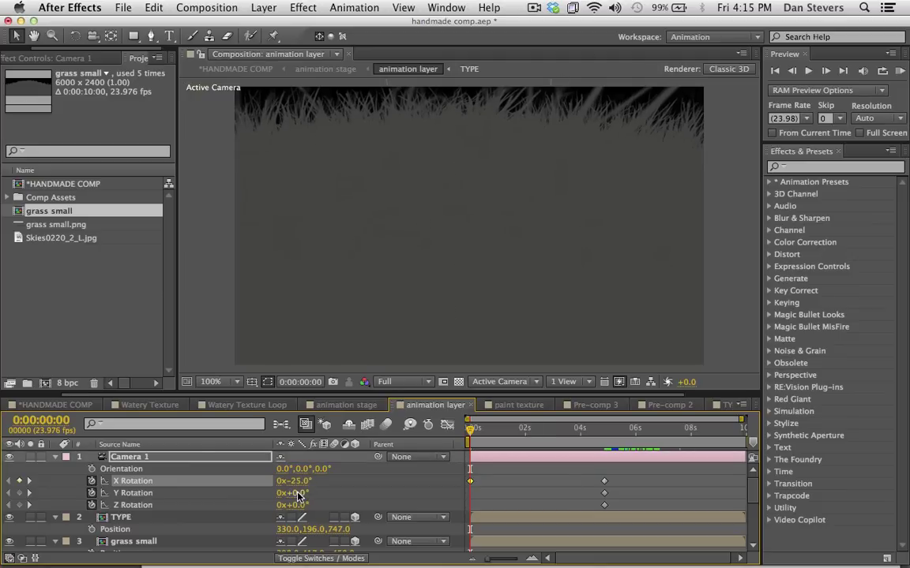
drag(298, 496, 300, 495)
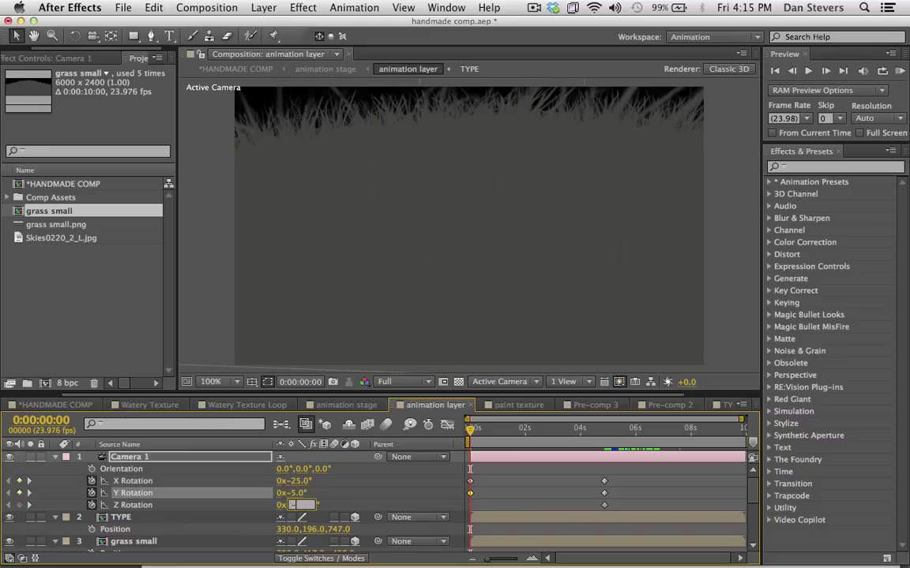
text(-2)
key(Return)
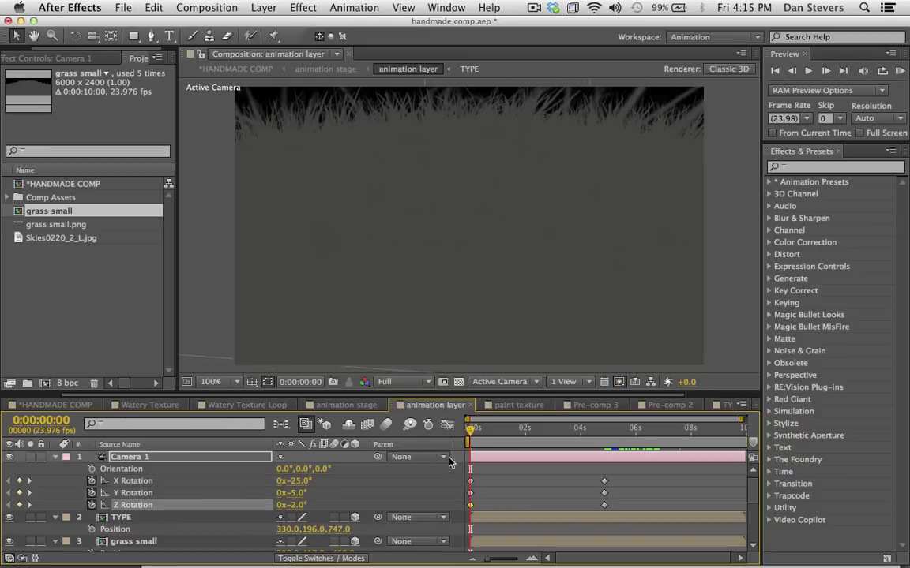
drag(496, 444, 471, 442)
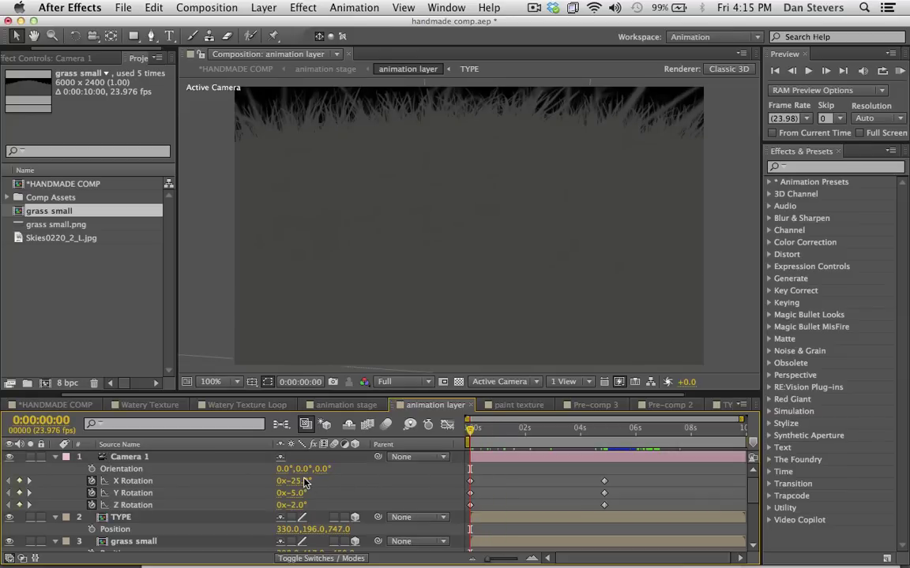
drag(305, 481, 304, 481)
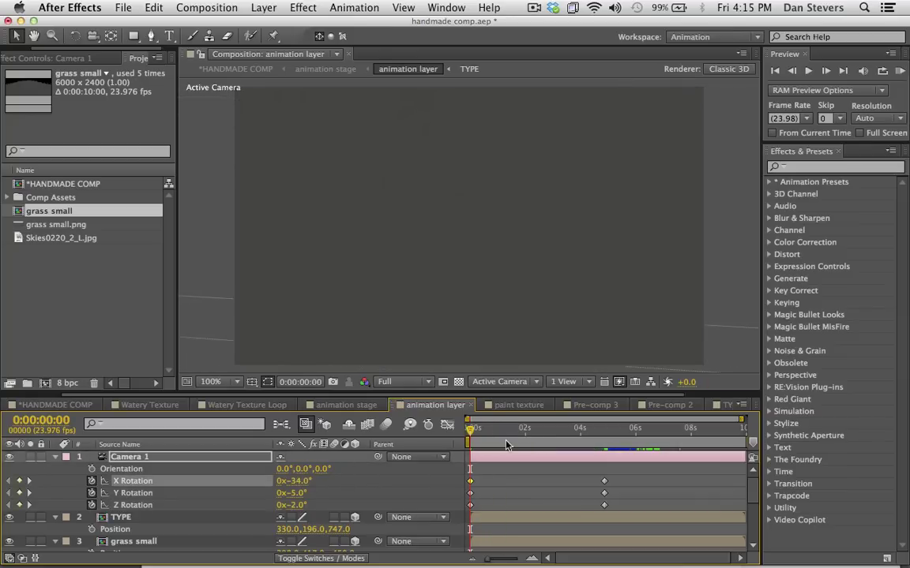
drag(506, 446, 544, 448)
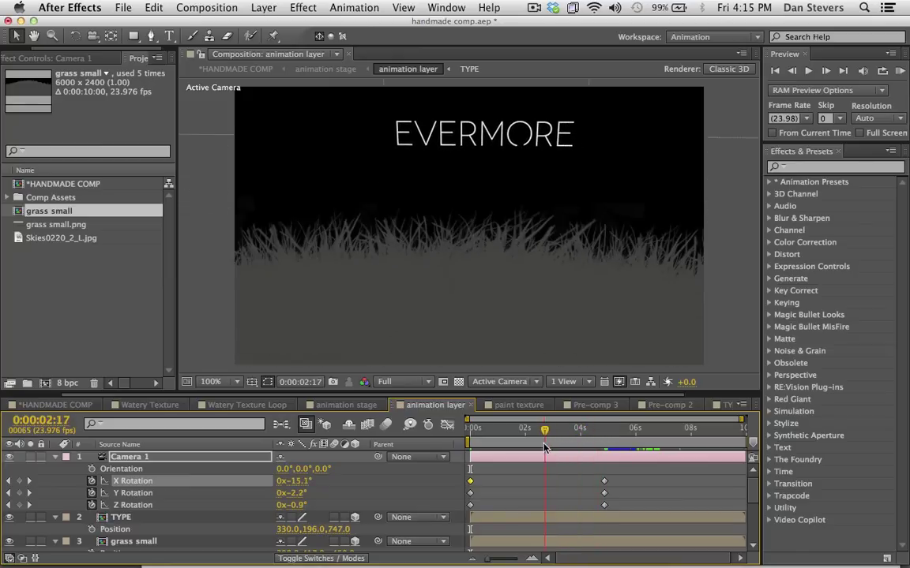
- Apply Easy Ease to the three end rotation keyframes
drag(597, 475, 622, 509)
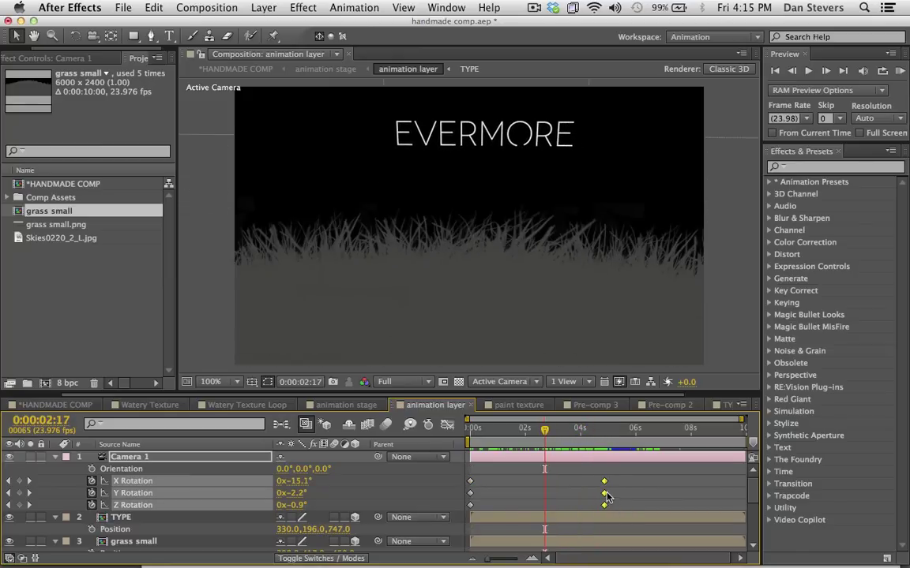
key(F9)
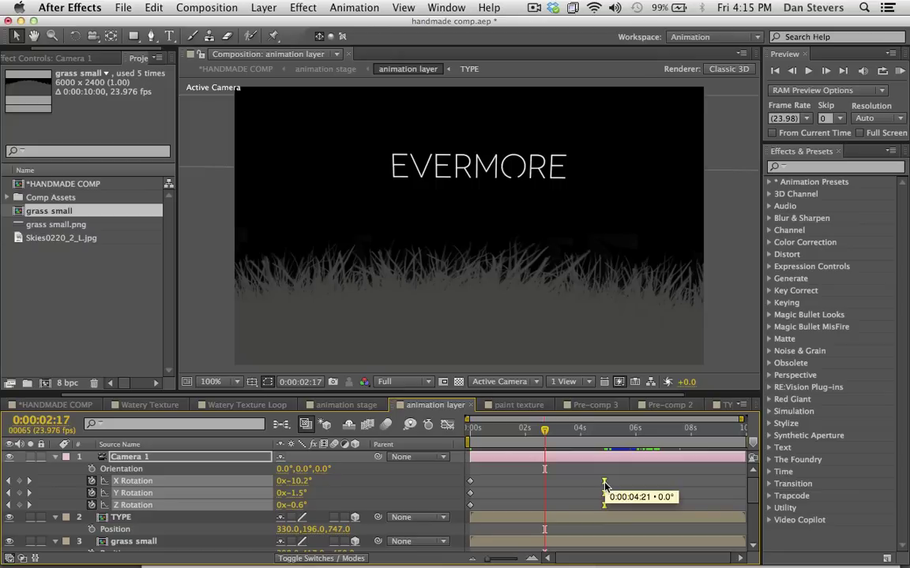
right_click(604, 487)
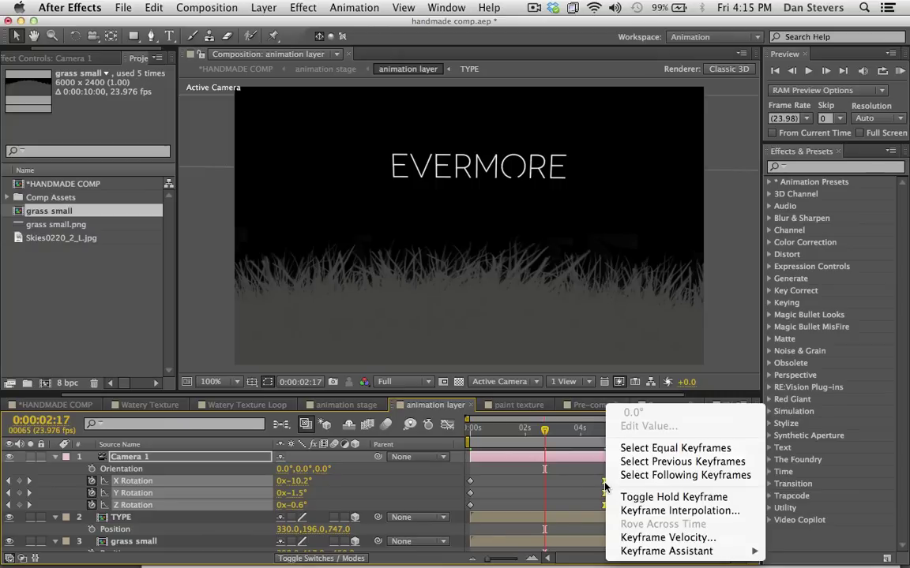
- Set the end rotation keyframes' Incoming Influence to 60% in Keyframe Velocity and scrub to check
click(652, 538)
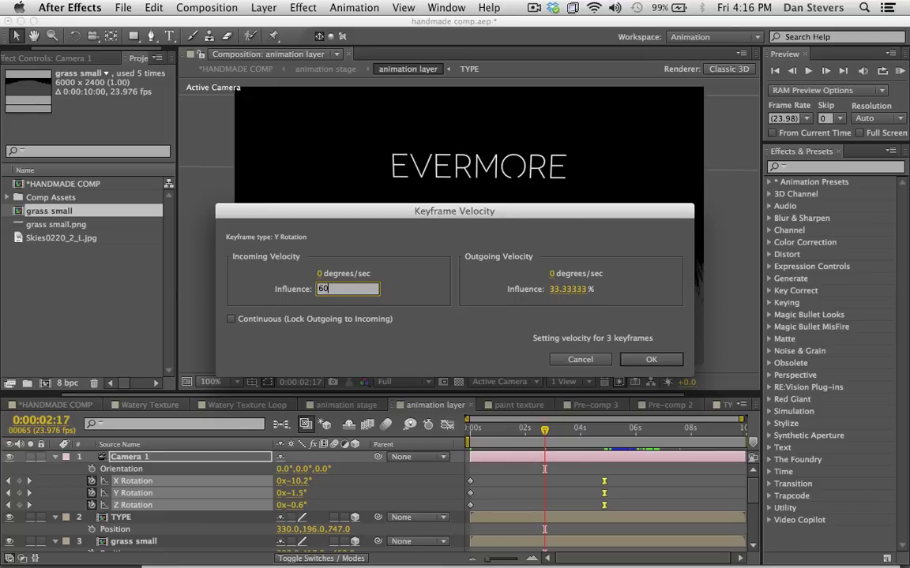
key(Return)
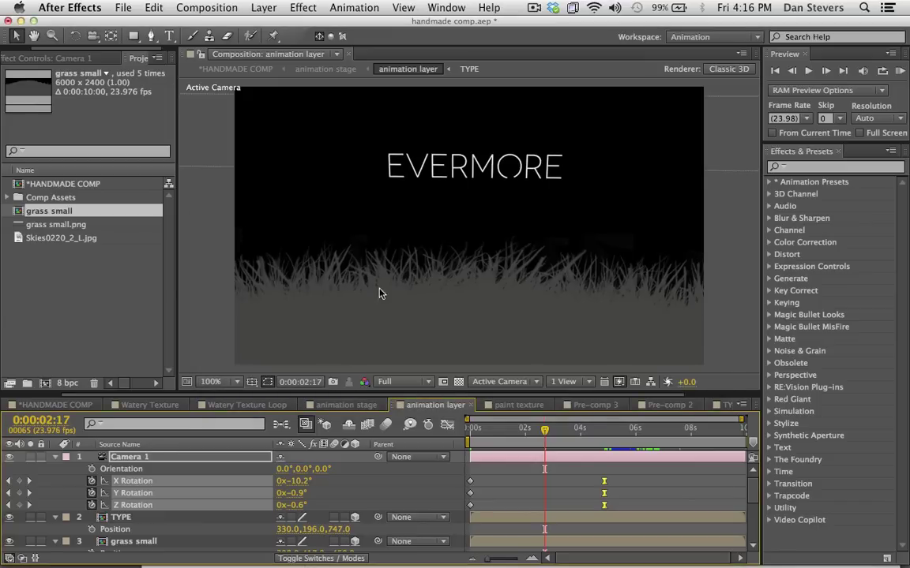
mouse_move(566, 437)
mouse_down()
mouse_move(523, 436)
mouse_move(613, 430)
mouse_move(482, 439)
mouse_move(570, 430)
mouse_up()
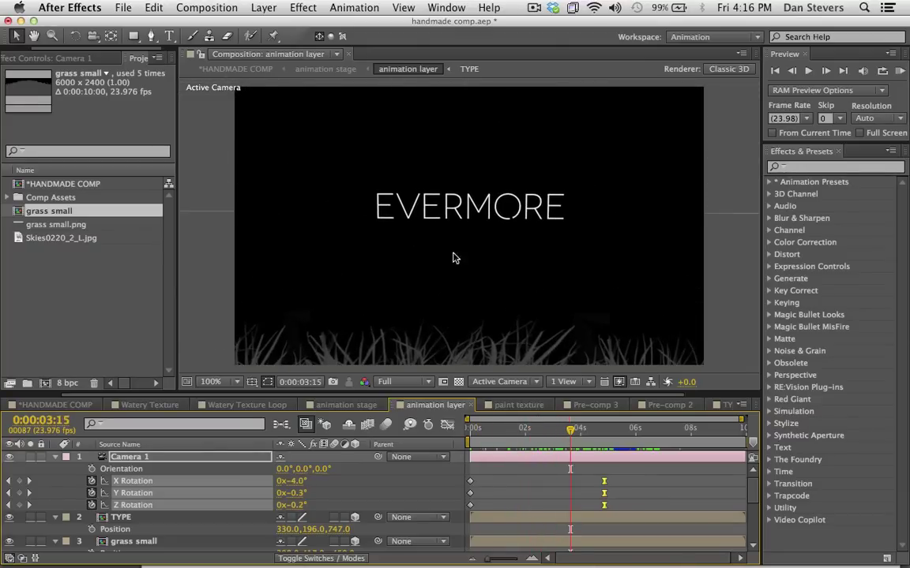
click(236, 69)
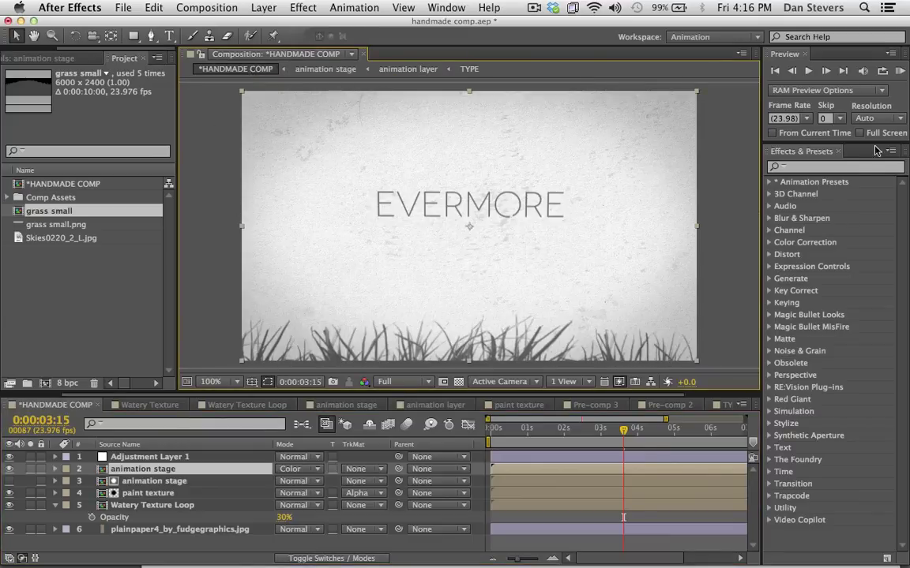
key(KP_6)
click(901, 71)
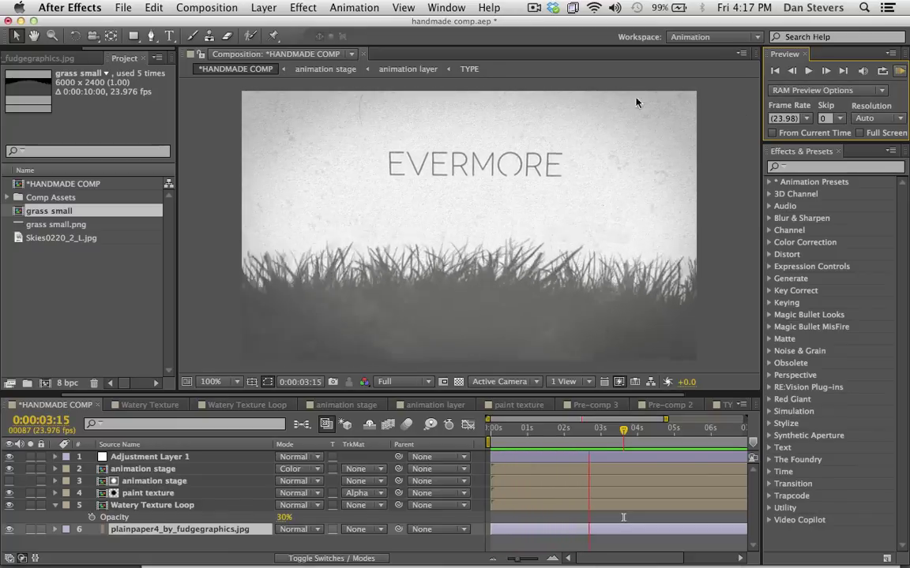
click(147, 483)
click(69, 59)
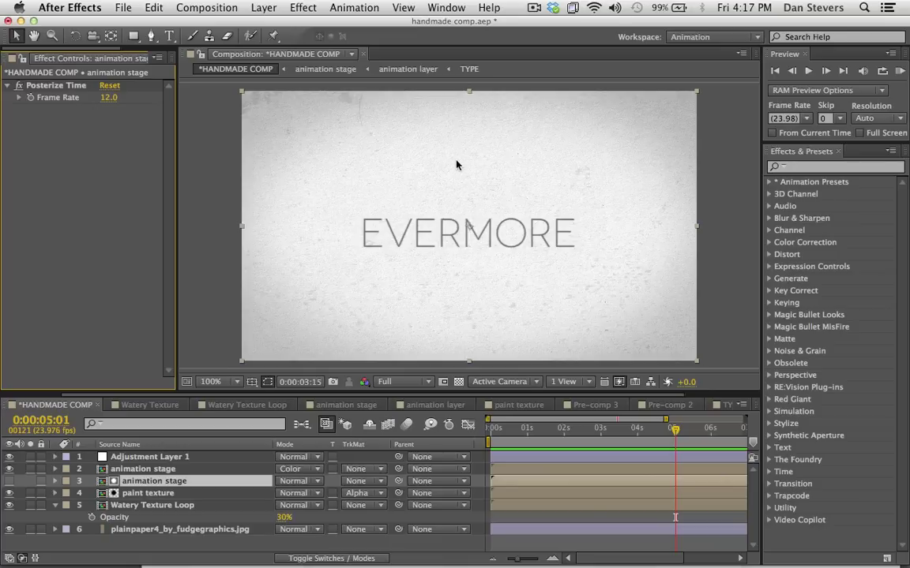
double_click(141, 481)
double_click(144, 457)
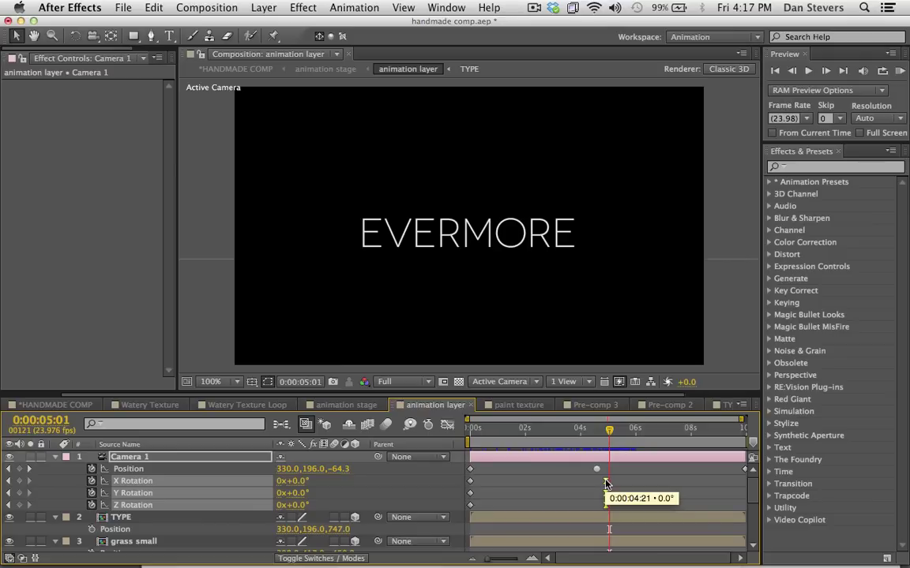
- Shift the three end rotation keyframes later and preview the tilt in HANDMADE COMP around 3 seconds
drag(608, 483, 653, 480)
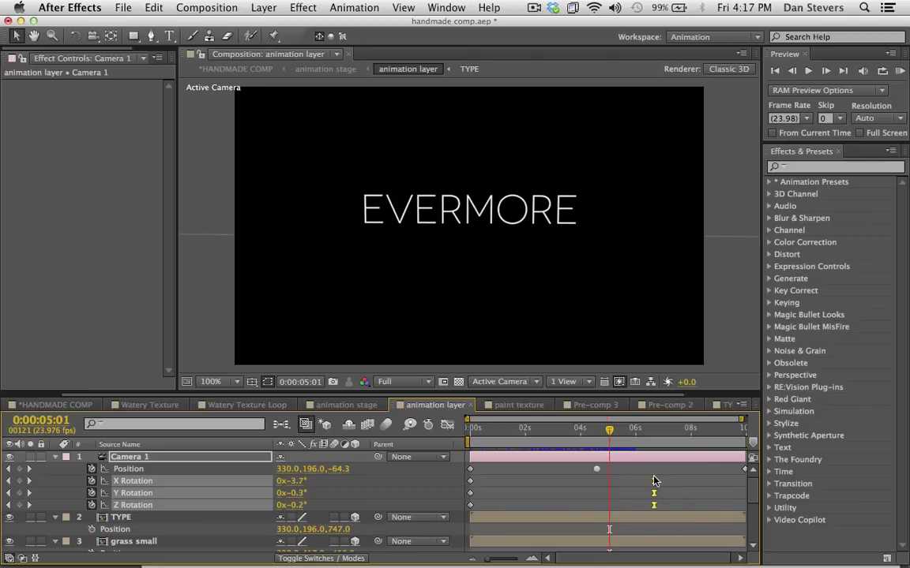
click(234, 69)
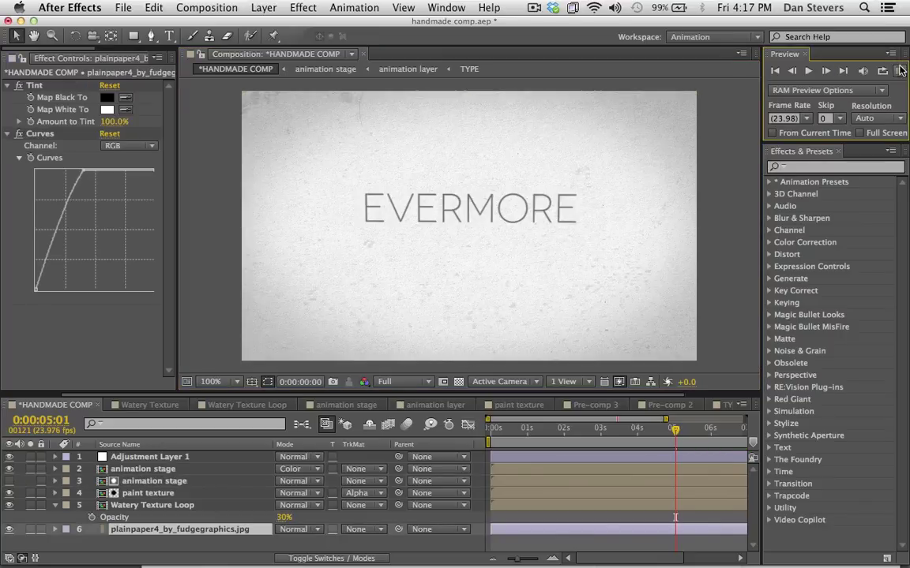
click(899, 70)
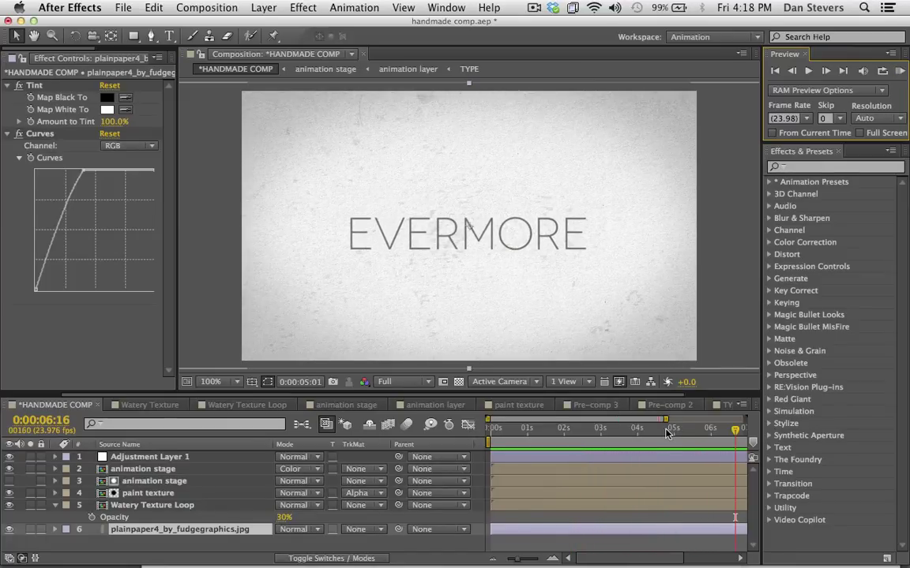
drag(667, 430, 614, 433)
mouse_move(627, 435)
mouse_down()
mouse_move(655, 432)
mouse_move(534, 432)
mouse_move(644, 424)
mouse_move(615, 427)
mouse_up()
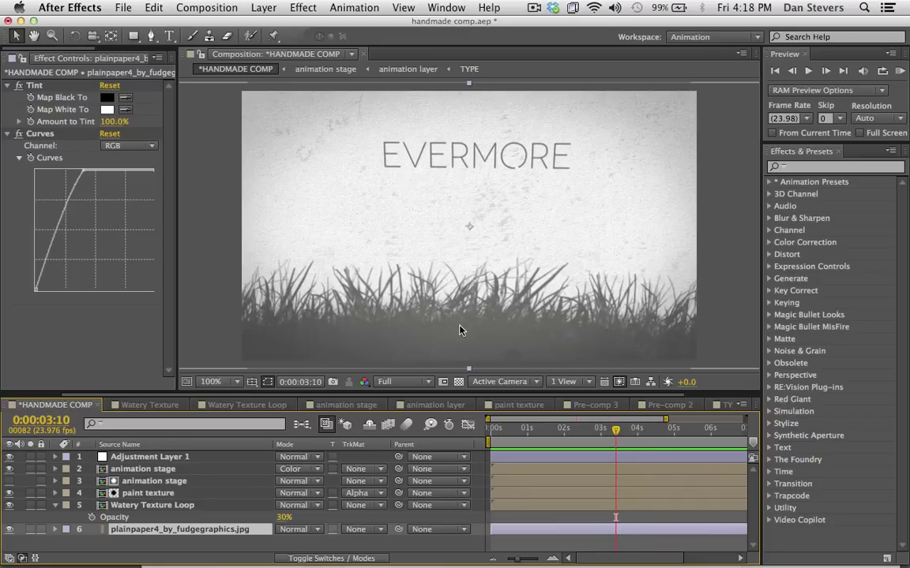
mouse_move(616, 431)
mouse_down()
mouse_move(558, 431)
mouse_move(551, 445)
mouse_move(604, 430)
mouse_up()
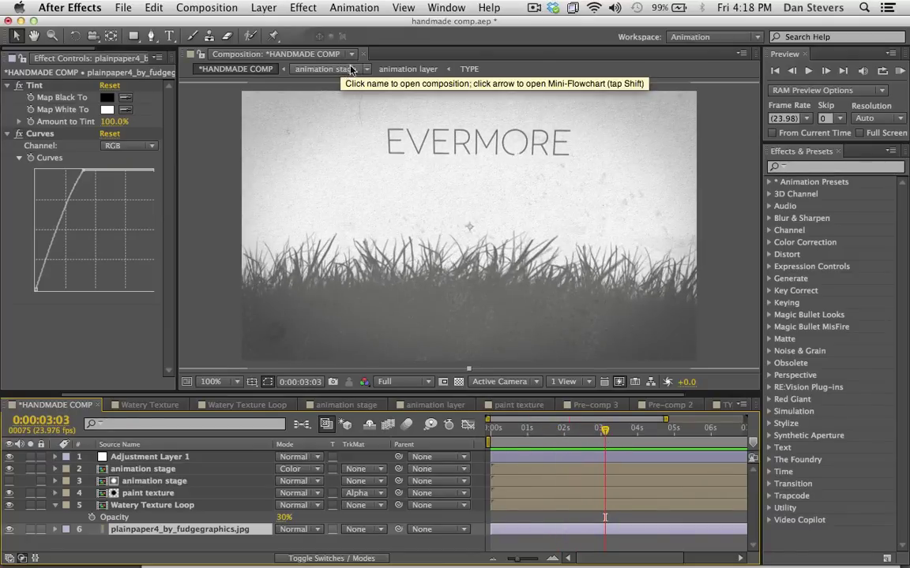
click(404, 69)
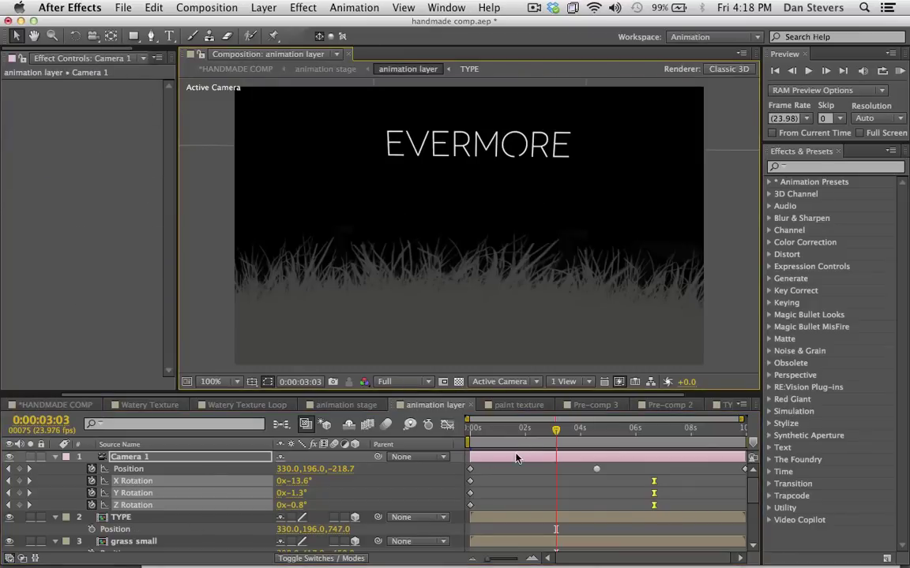
- Keyframe grass small layers 5–7 at 3:19 with a higher Position Y
drag(561, 435, 537, 430)
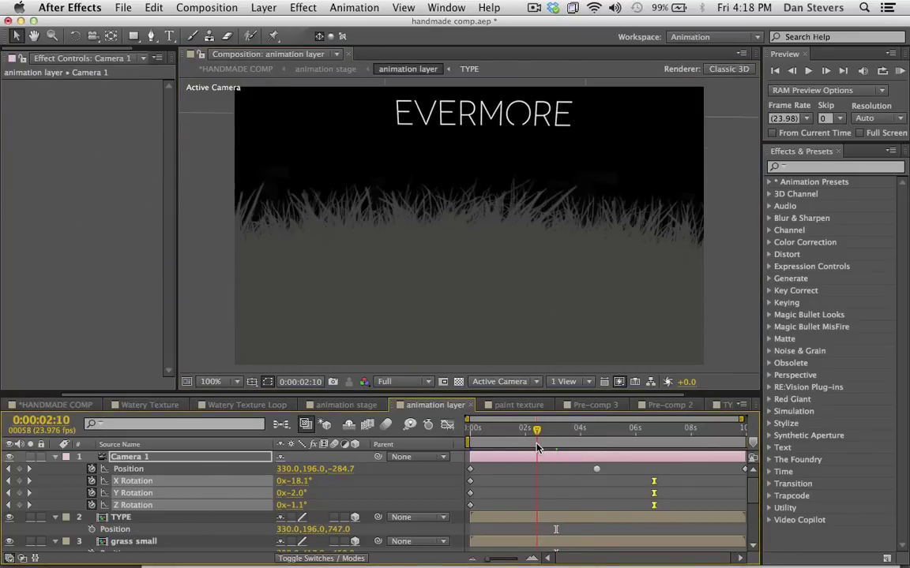
scroll(79, 490, down, 2)
click(118, 517)
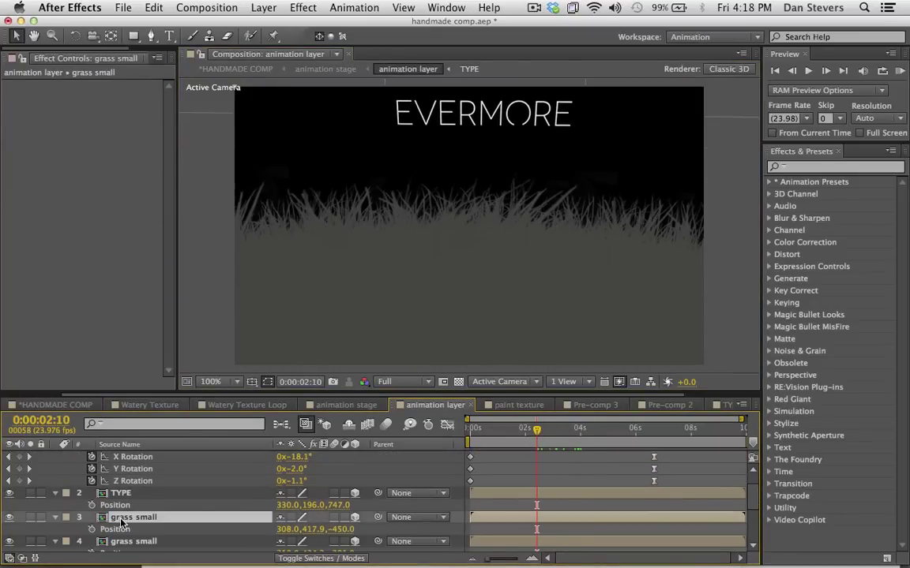
scroll(119, 517, down, 3)
scroll(120, 521, down, 4)
shift+click(118, 509)
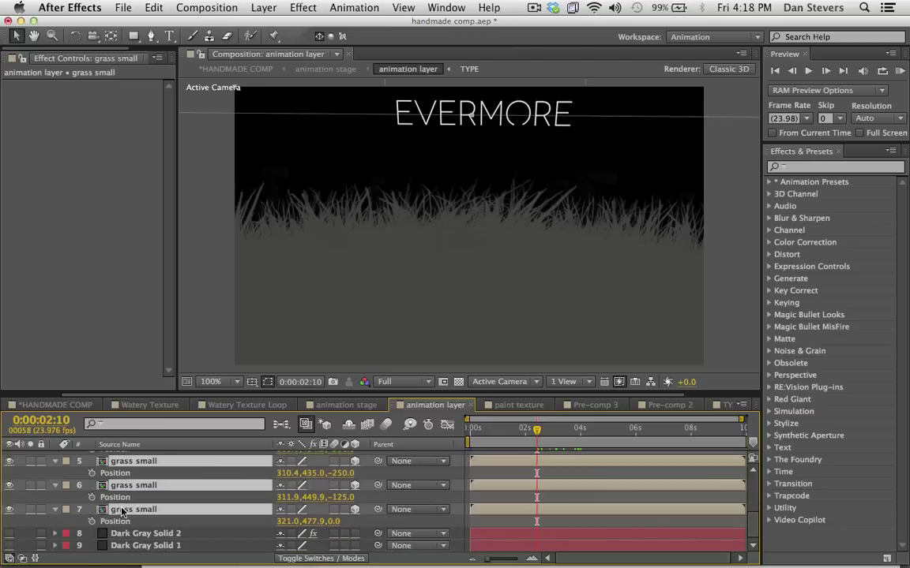
click(574, 430)
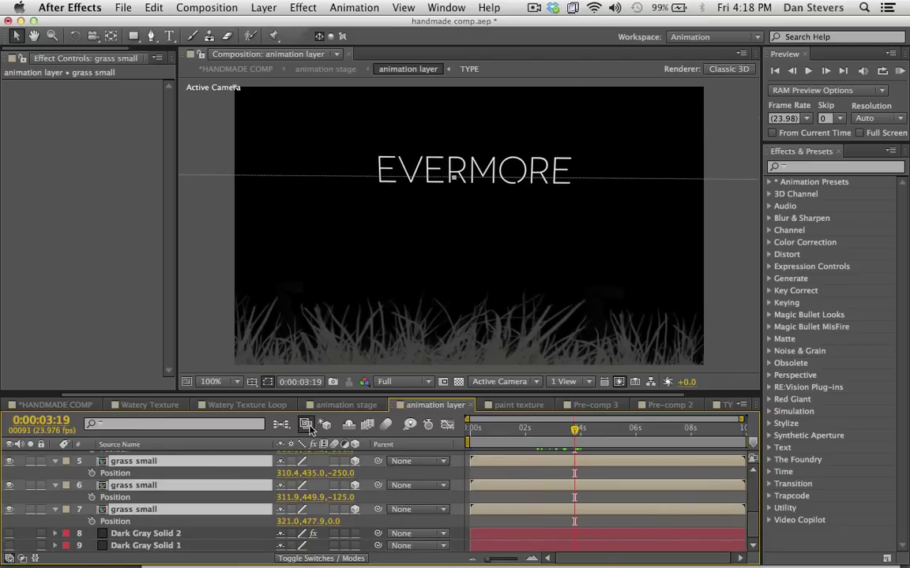
drag(316, 476, 300, 479)
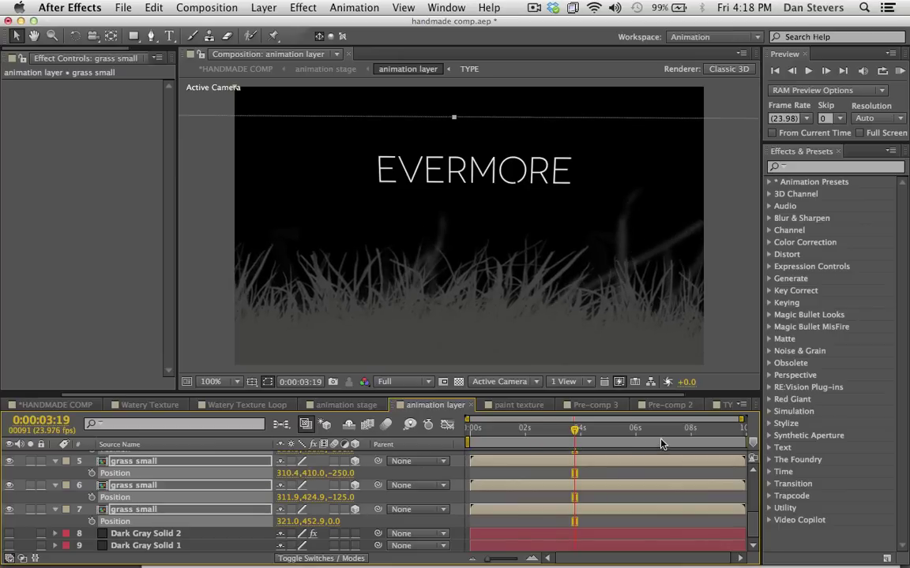
click(555, 431)
mouse_move(555, 433)
mouse_down()
mouse_move(498, 439)
mouse_move(604, 409)
mouse_move(540, 427)
mouse_up()
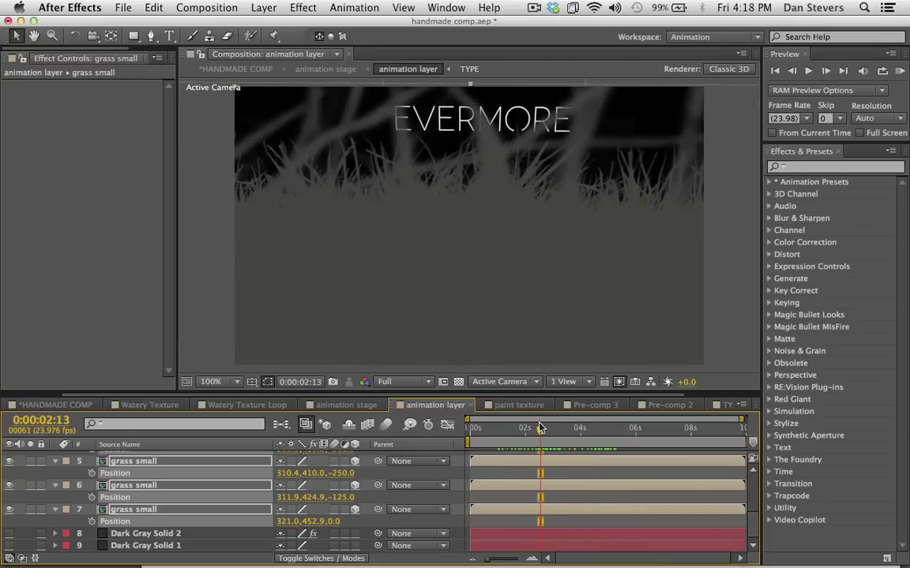
- Nudge grass small layer 5 to 311.9,424.9 around 2:13
click(124, 486)
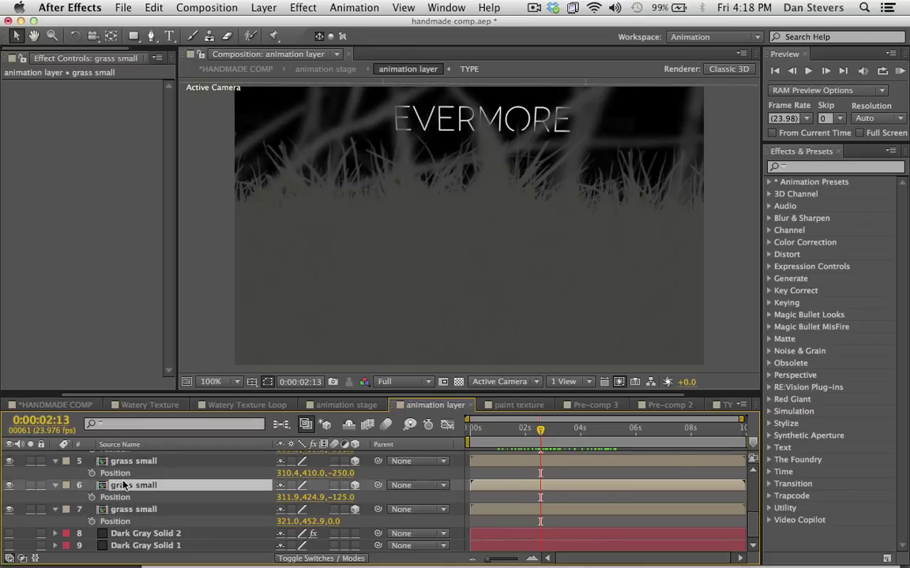
click(127, 462)
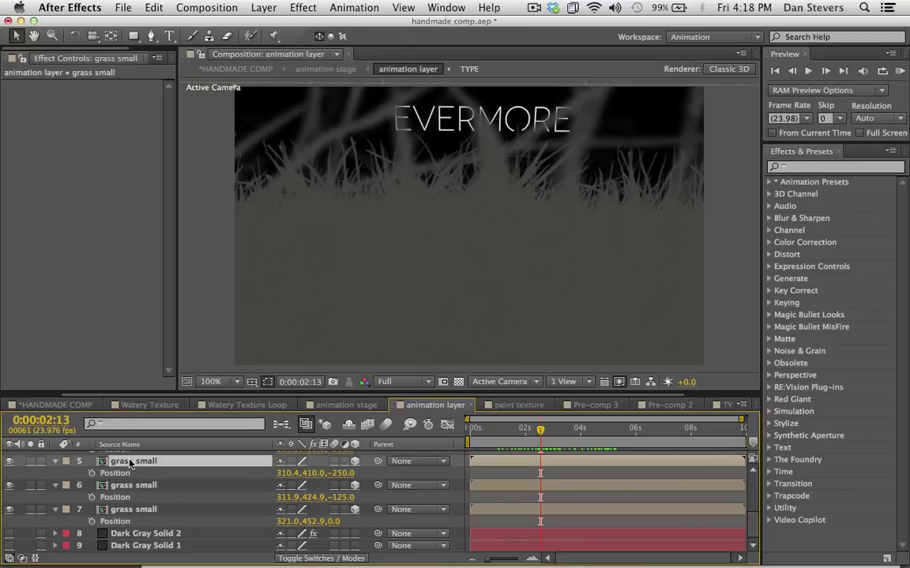
click(10, 462)
click(10, 462)
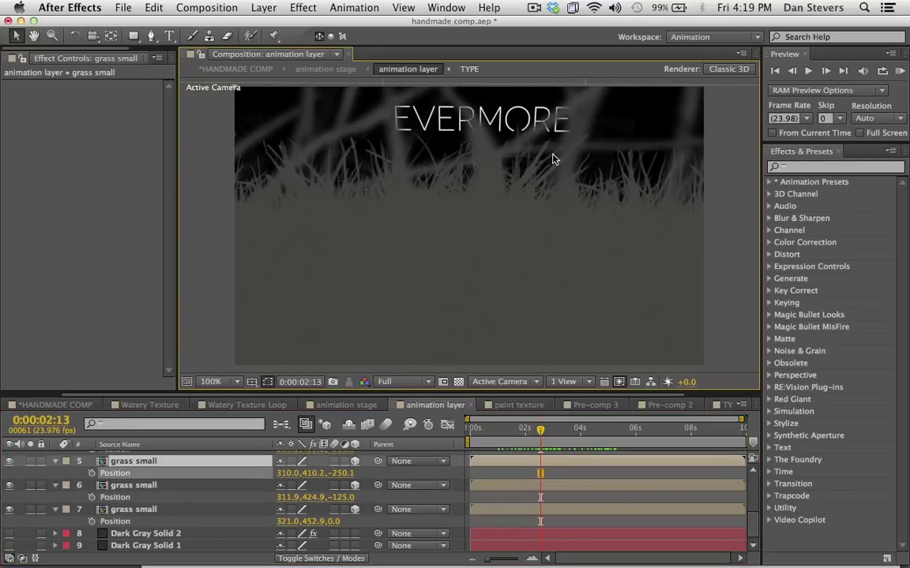
drag(537, 163, 518, 207)
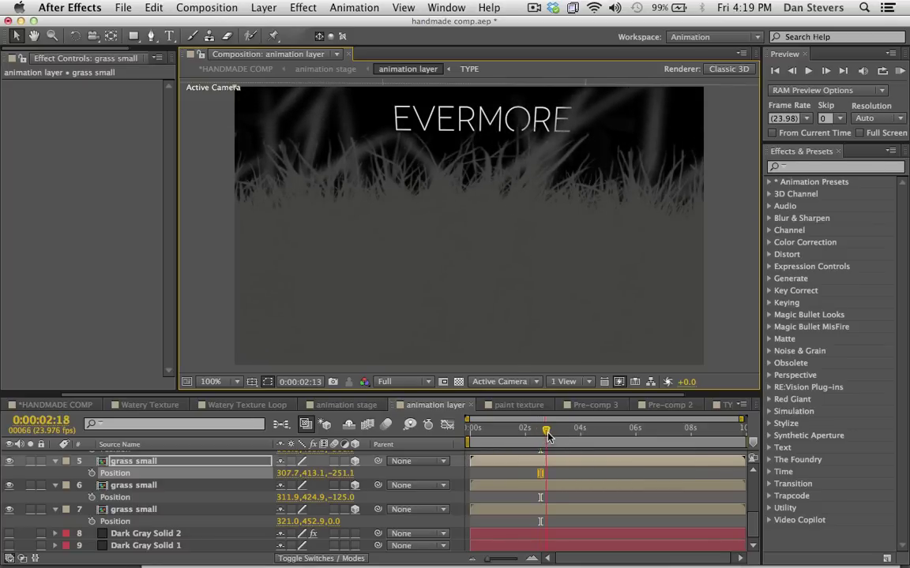
mouse_move(551, 440)
mouse_down()
mouse_move(541, 435)
mouse_move(610, 428)
mouse_move(509, 431)
mouse_move(564, 430)
mouse_up()
- Preview HANDMADE COMP, then return to the animation layer comp
click(235, 69)
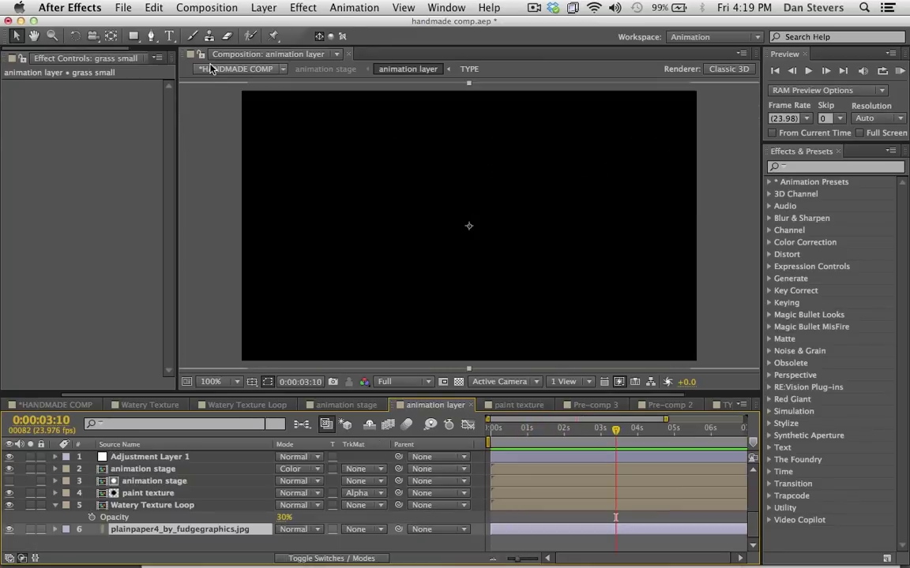
click(899, 71)
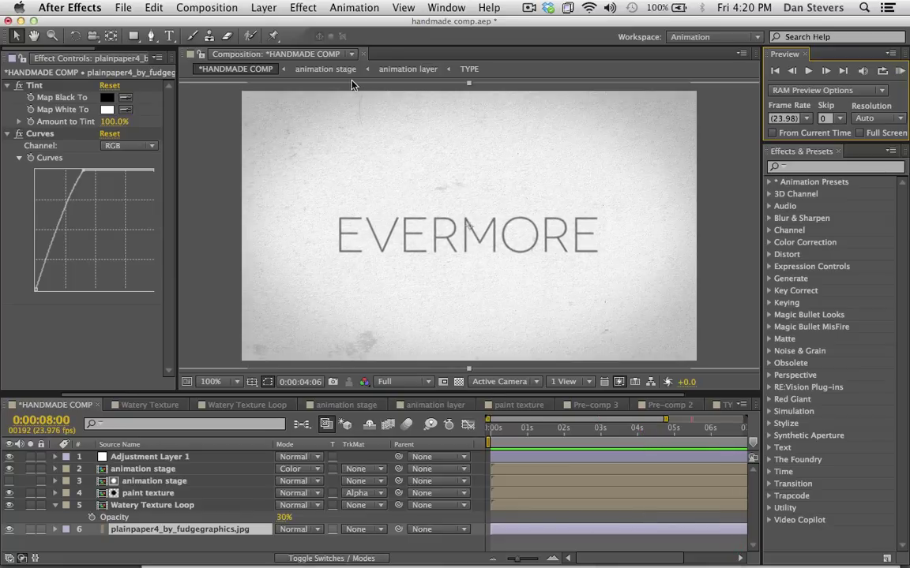
click(389, 69)
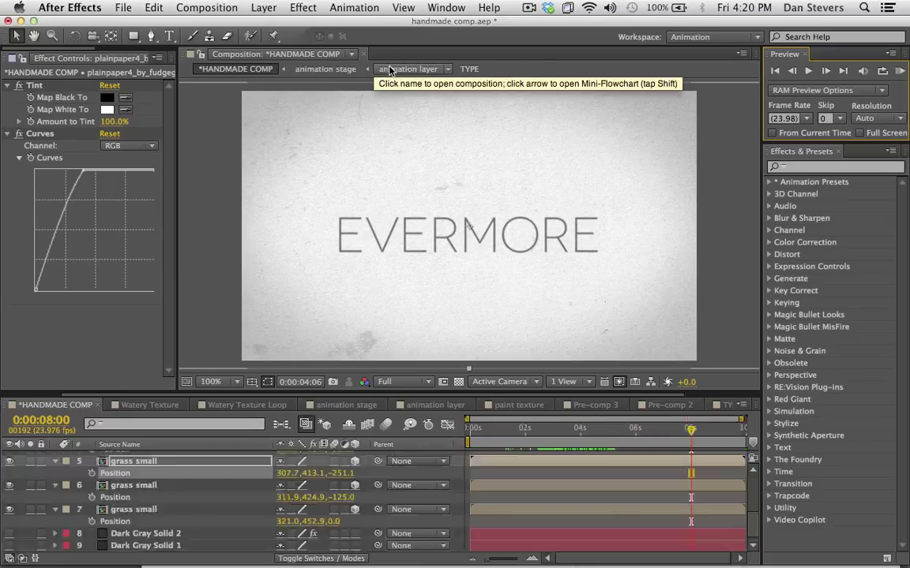
scroll(477, 509, up, 5)
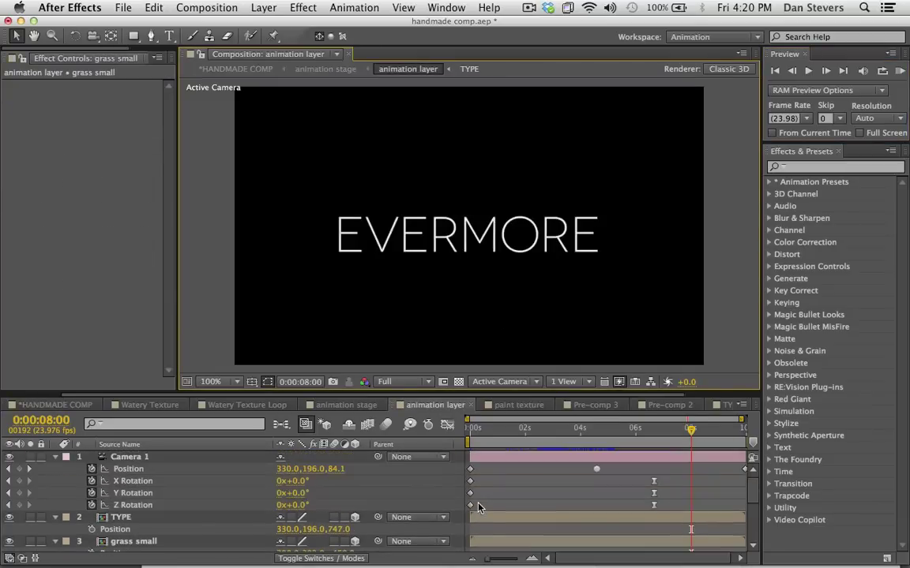
- Give the Camera 1 rotation keyframes near 6 seconds 75% incoming influence and shift them slightly earlier
click(620, 436)
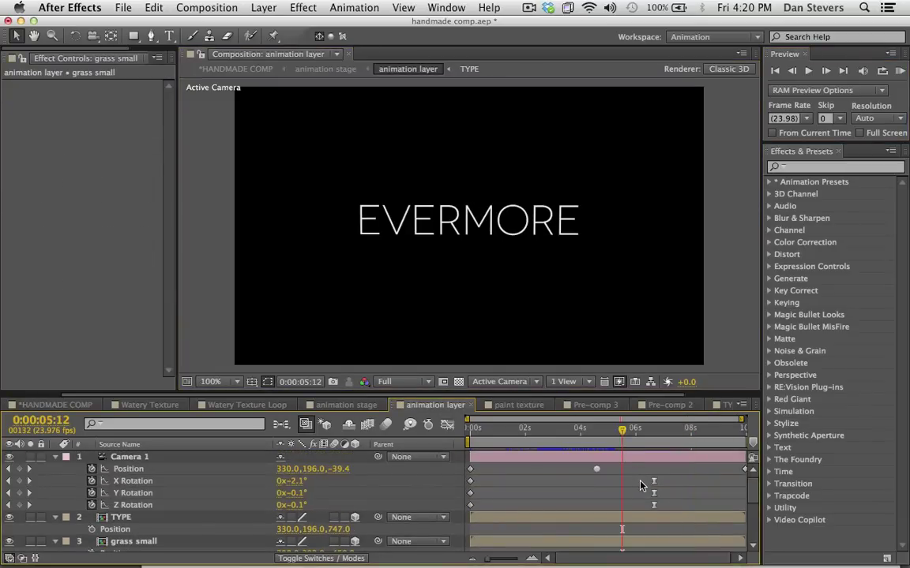
drag(645, 480, 666, 509)
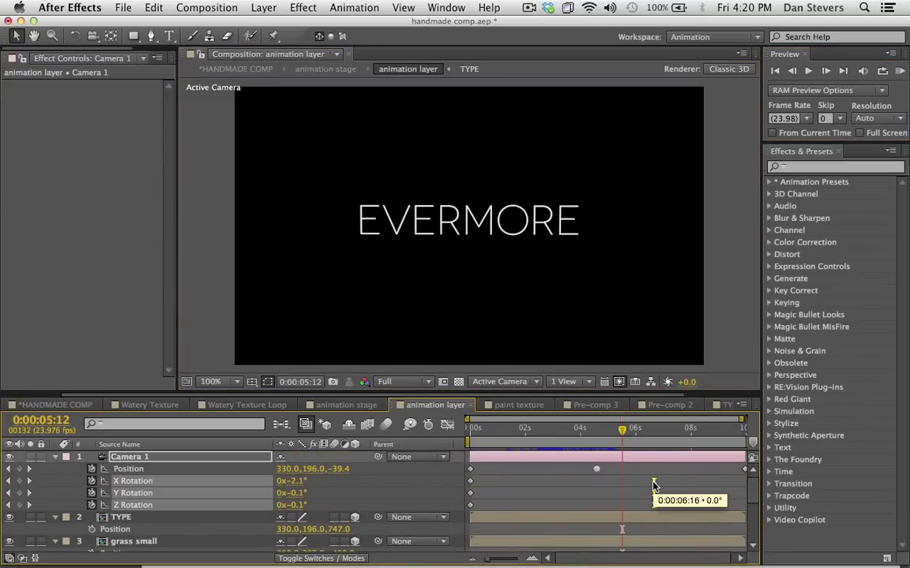
right_click(654, 484)
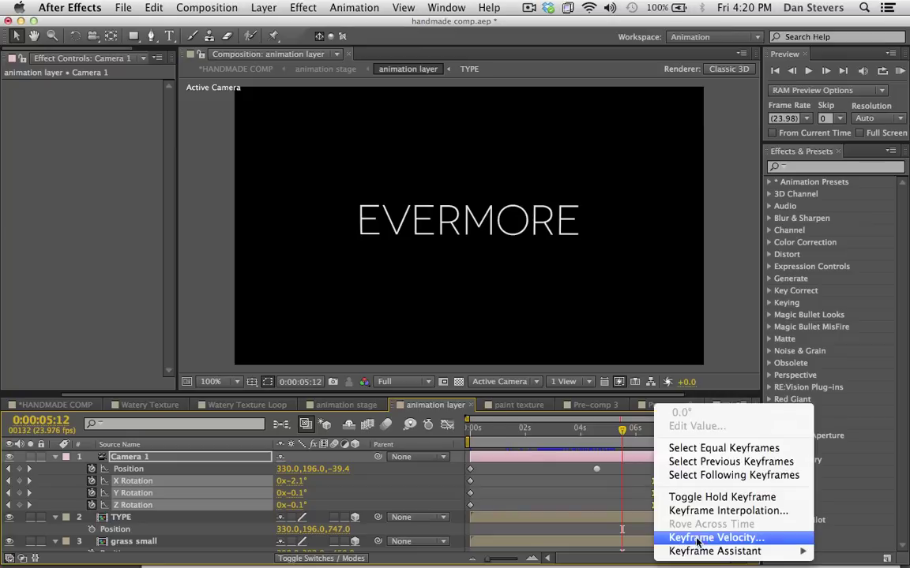
click(698, 537)
click(324, 289)
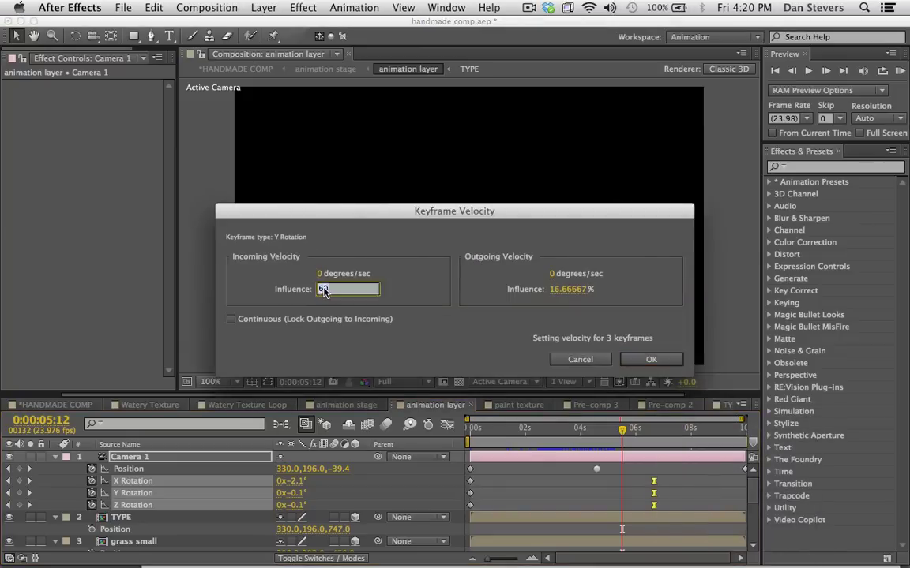
click(648, 360)
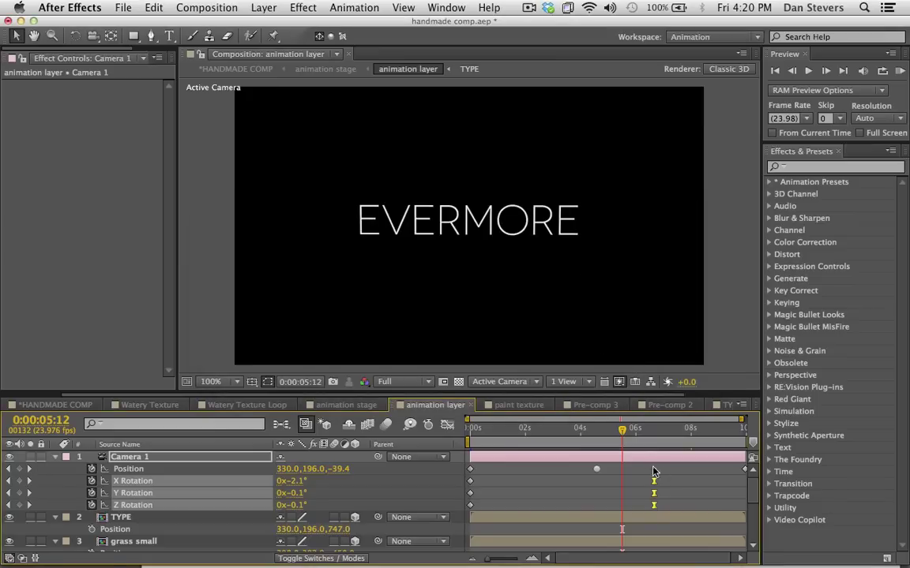
drag(654, 484, 646, 486)
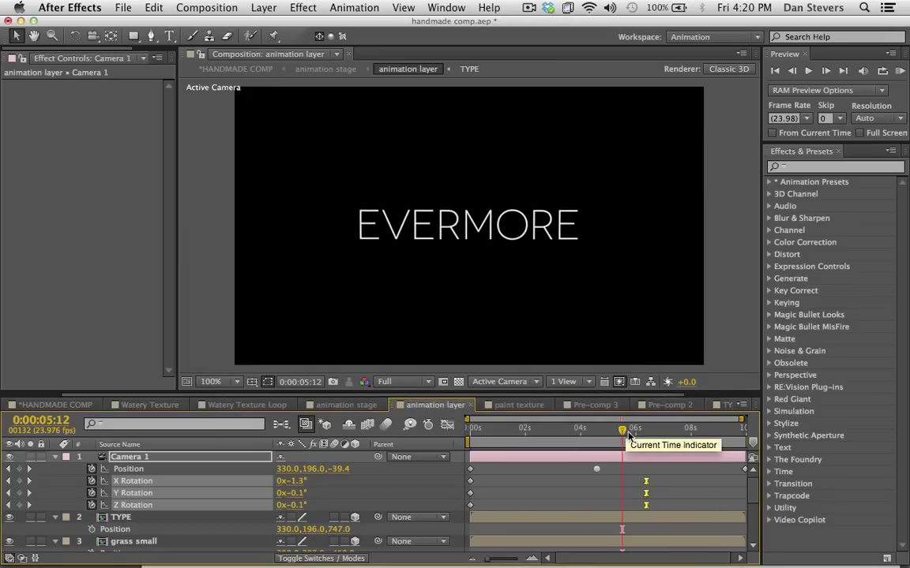
drag(622, 431, 661, 429)
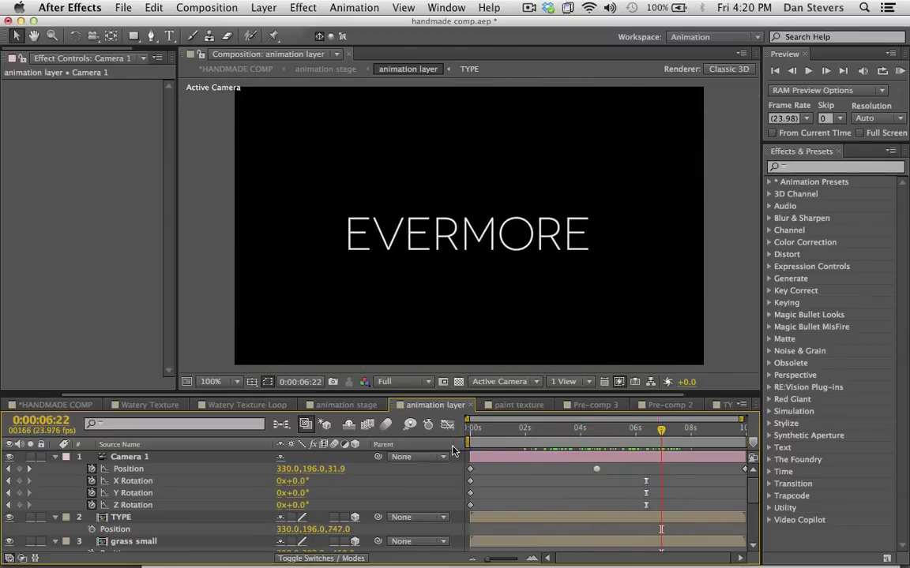
- Collapse the properties of Camera 1, TYPE and grass small layers 3–7
click(55, 457)
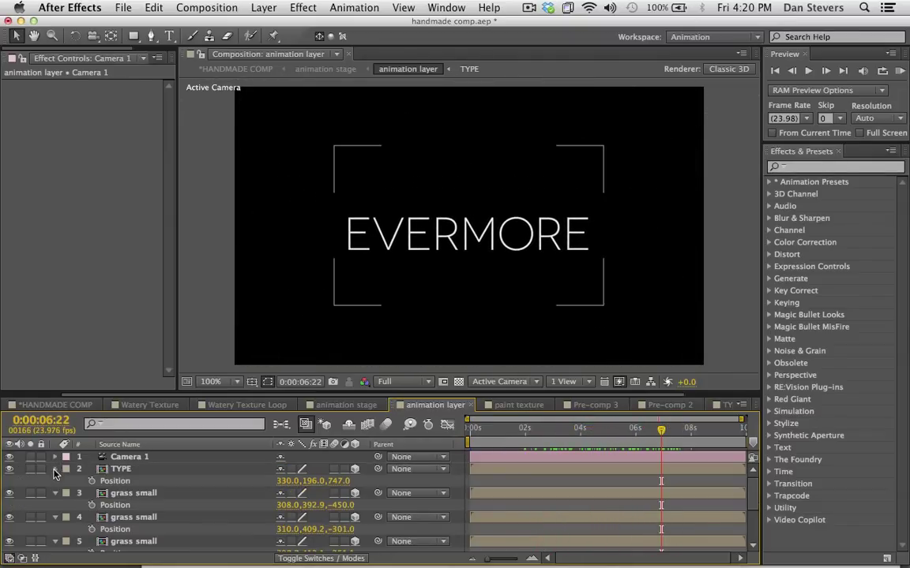
click(55, 469)
click(55, 481)
click(55, 493)
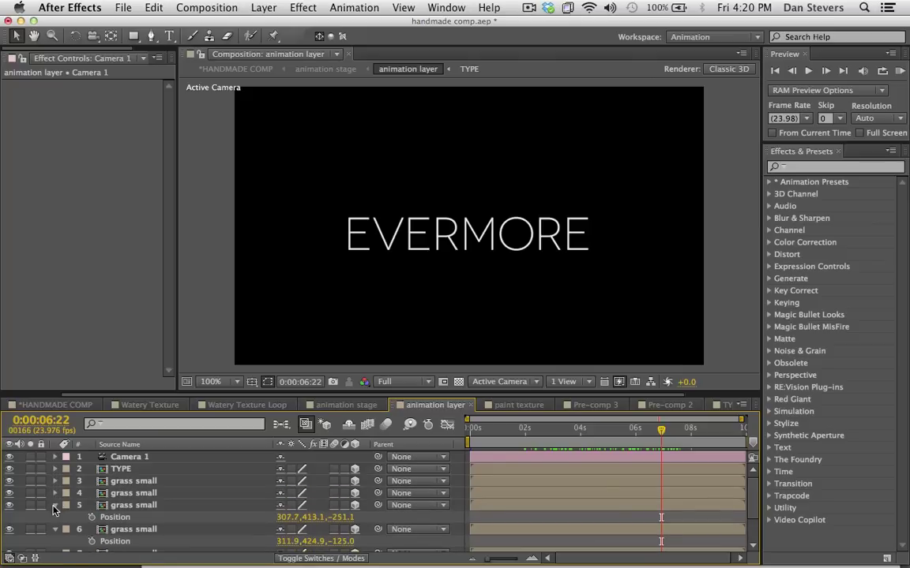
click(56, 505)
click(55, 517)
click(55, 529)
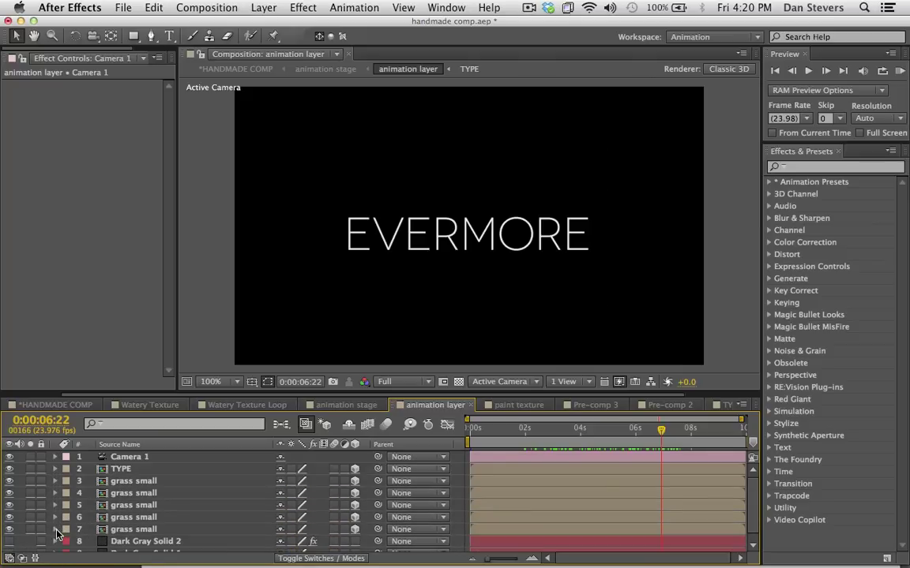
scroll(55, 534, down, 1)
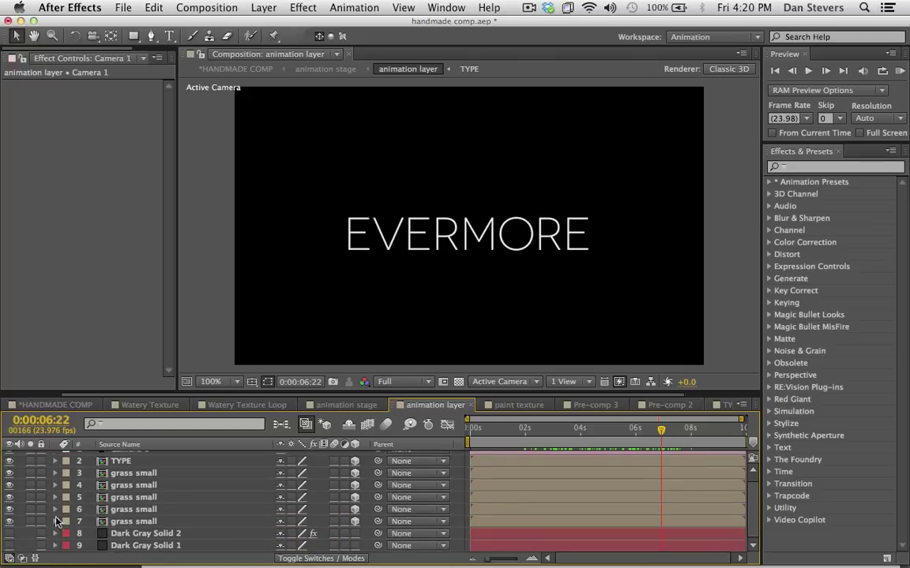
scroll(111, 52, down, 2)
- Create a new composition from Skies0220_2_L.jpg in the Project panel
click(124, 58)
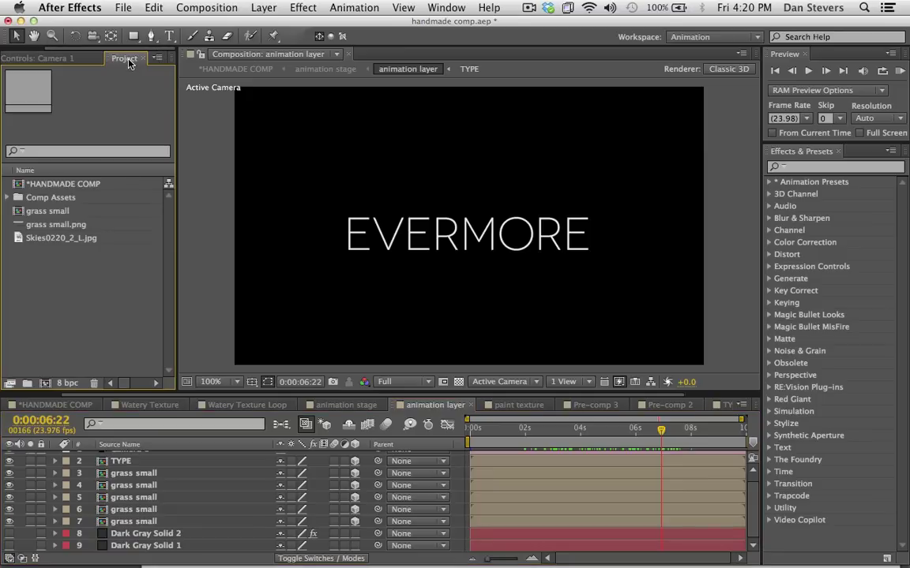
click(56, 239)
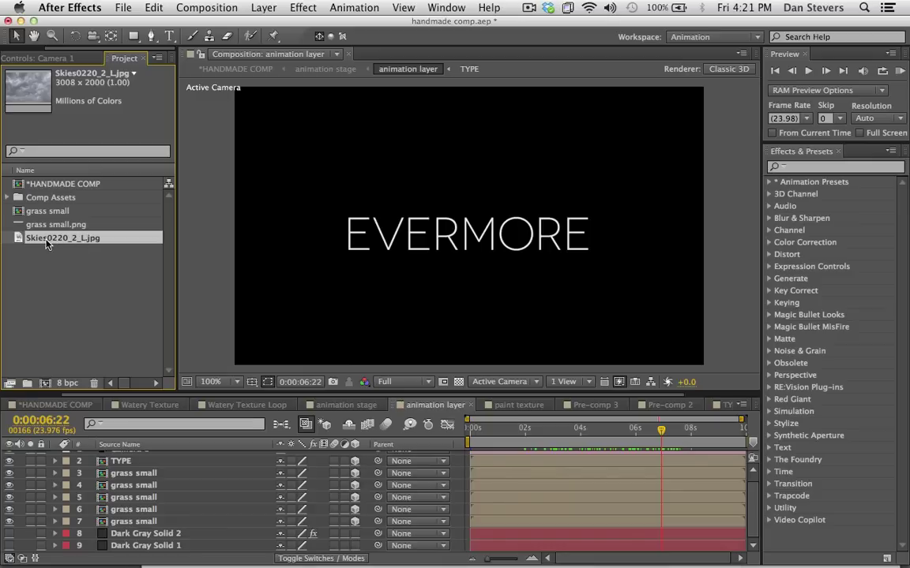
drag(46, 244, 45, 384)
- Zoom the sky comp to 25%, enlarge the viewer and recentre the image
key(comma)
key(comma)
key(comma)
key(comma)
key(comma)
key(comma)
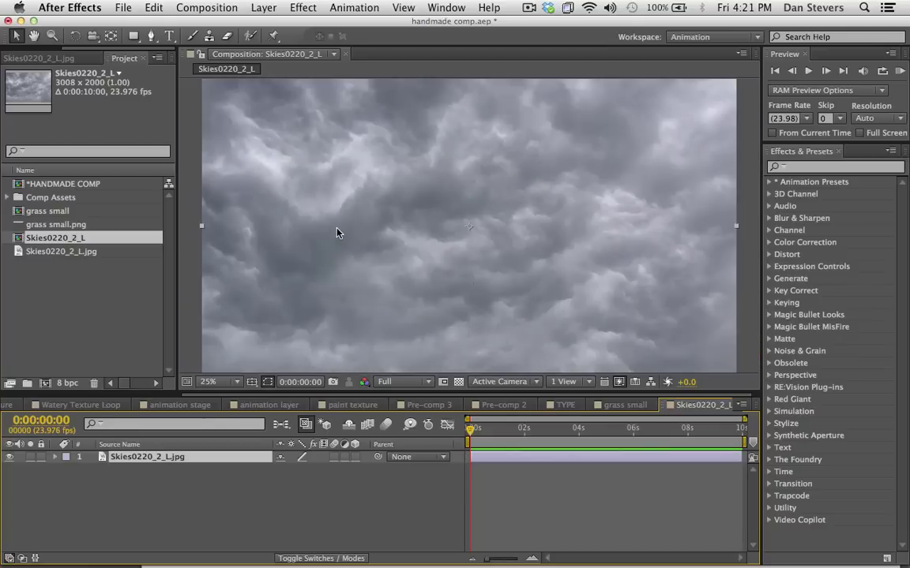
key(period)
drag(312, 393, 312, 489)
key(h)
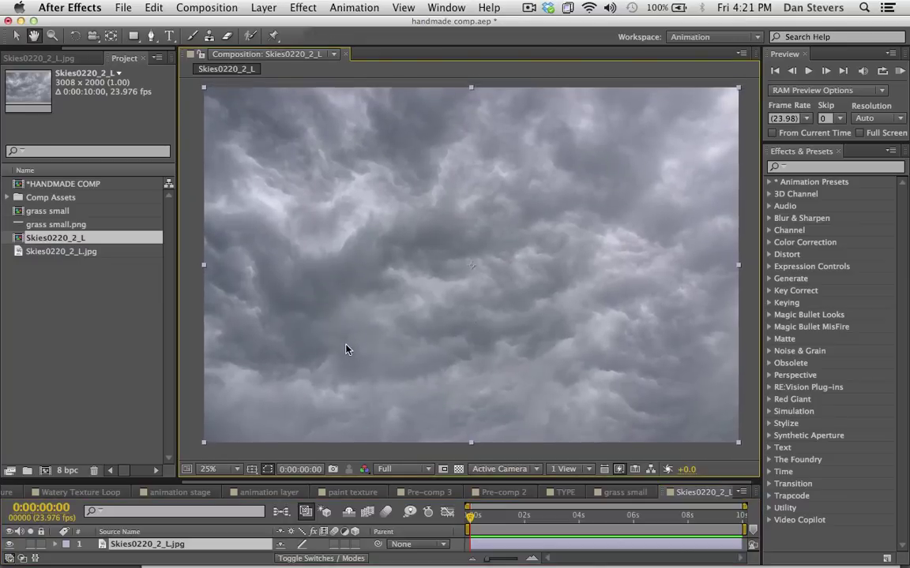
drag(346, 349, 345, 345)
key(v)
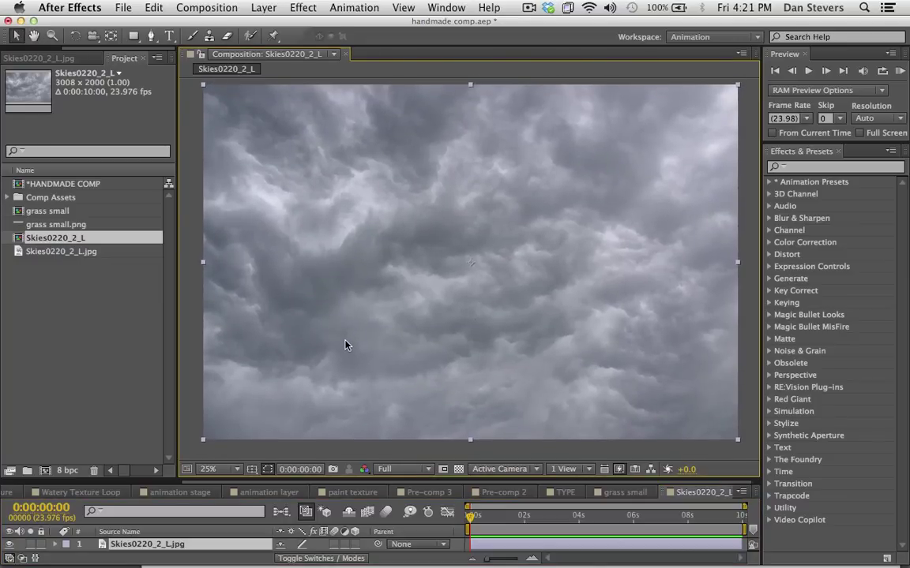
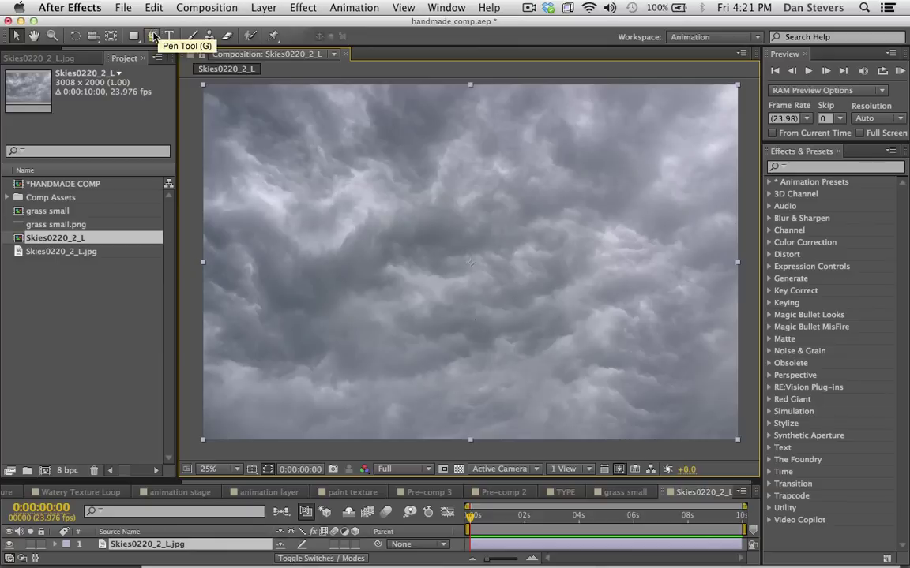
- Start a Pen mask on the Skies0220_2_L layer along the left cloud tops
click(152, 36)
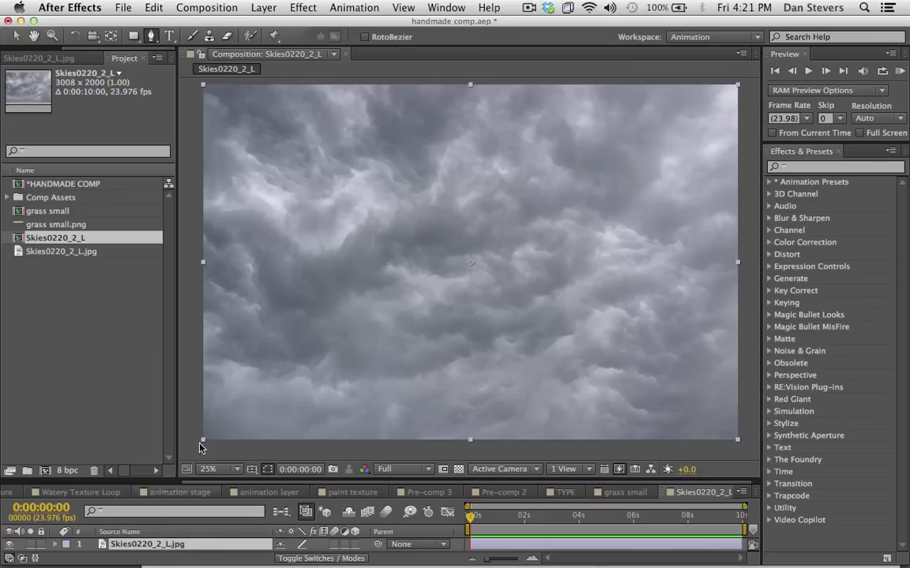
click(198, 203)
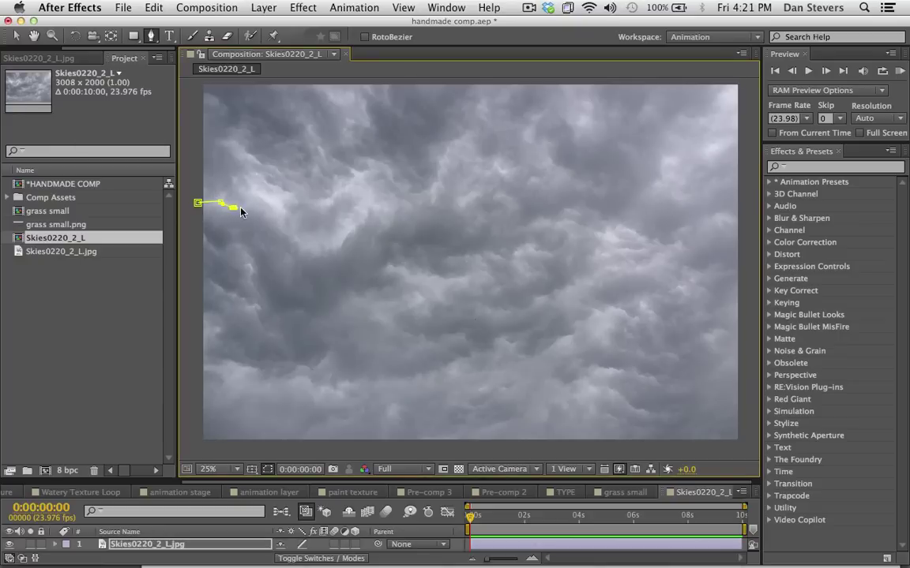
drag(274, 214, 270, 213)
scroll(260, 221, up, 2)
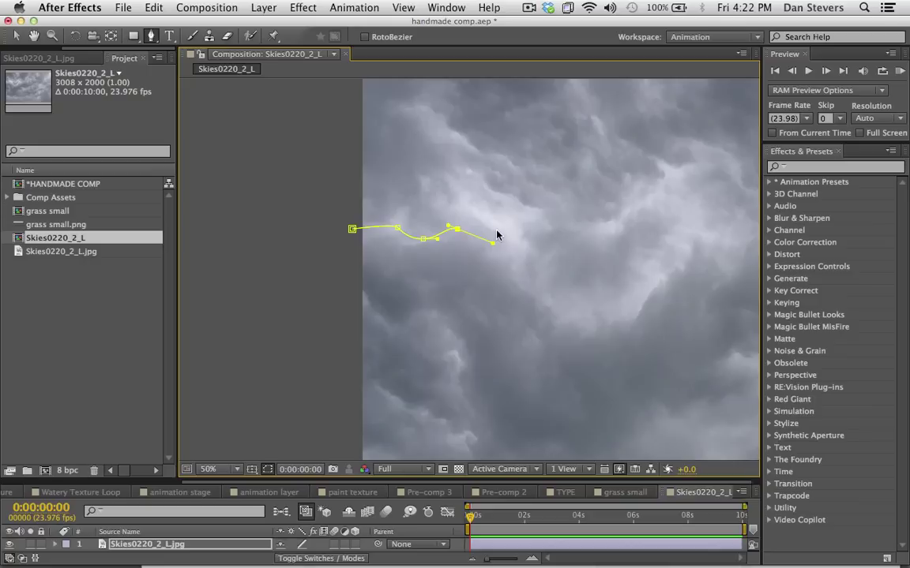
drag(496, 232, 507, 251)
drag(553, 310, 282, 188)
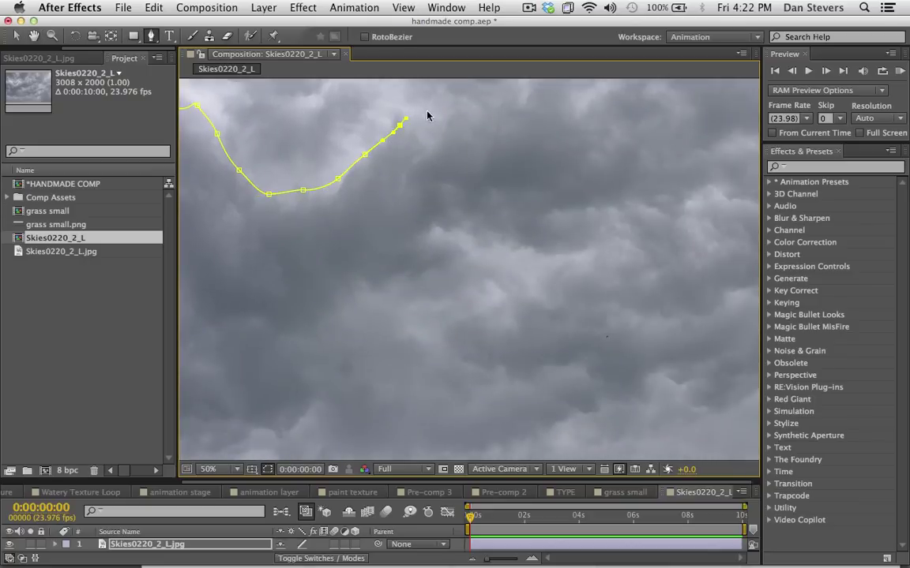
scroll(381, 258, down, 2)
drag(381, 258, 445, 250)
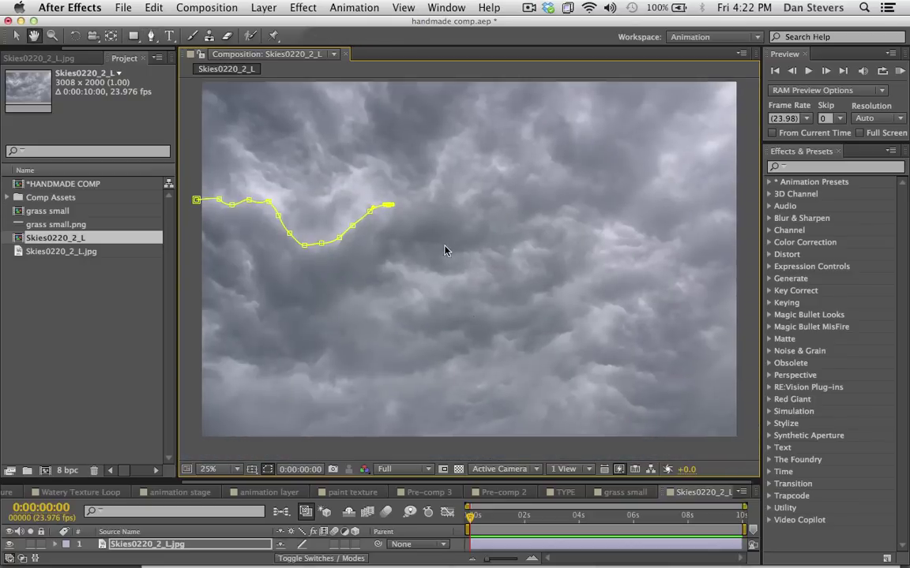
key(g)
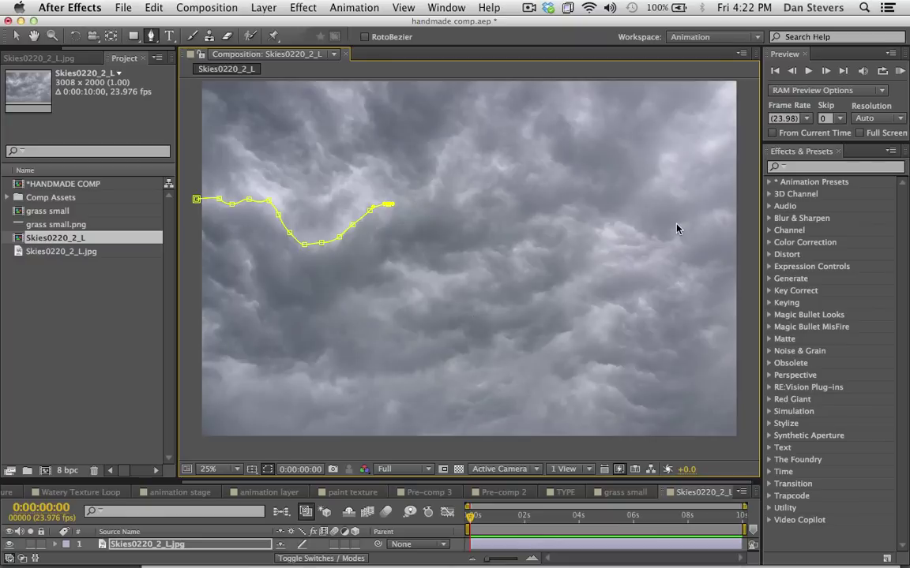
- Continue the mask path rightward along the cloud tops, curving past the right edge
click(445, 190)
click(459, 201)
click(476, 191)
click(491, 191)
click(497, 197)
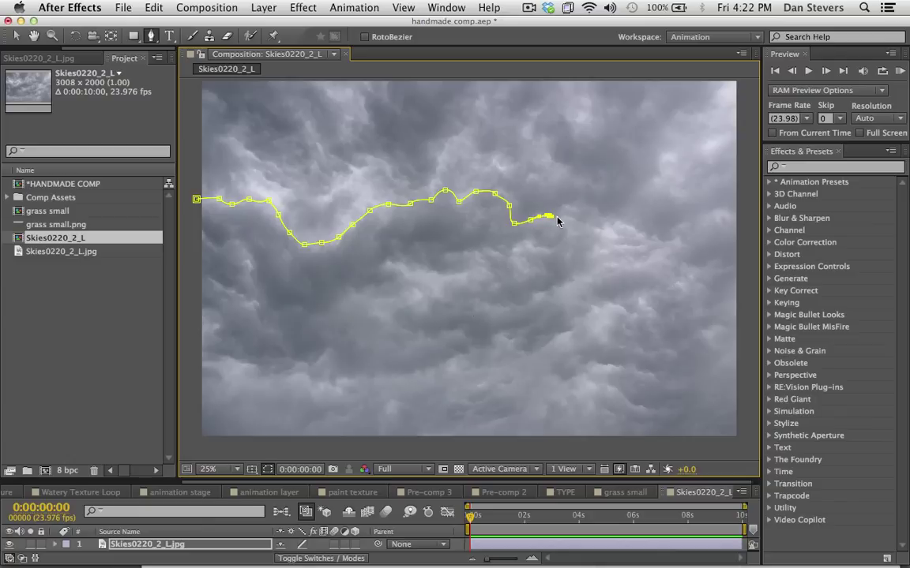
click(581, 225)
click(589, 230)
click(657, 243)
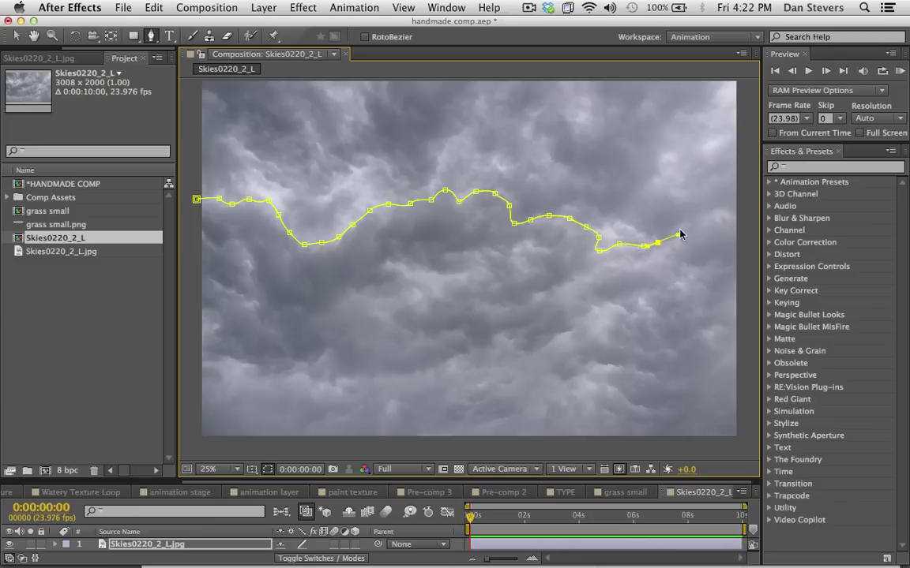
drag(693, 224, 757, 234)
- Close the mask with corner points outside the frame's right, bottom and left edges
key(comma)
click(689, 314)
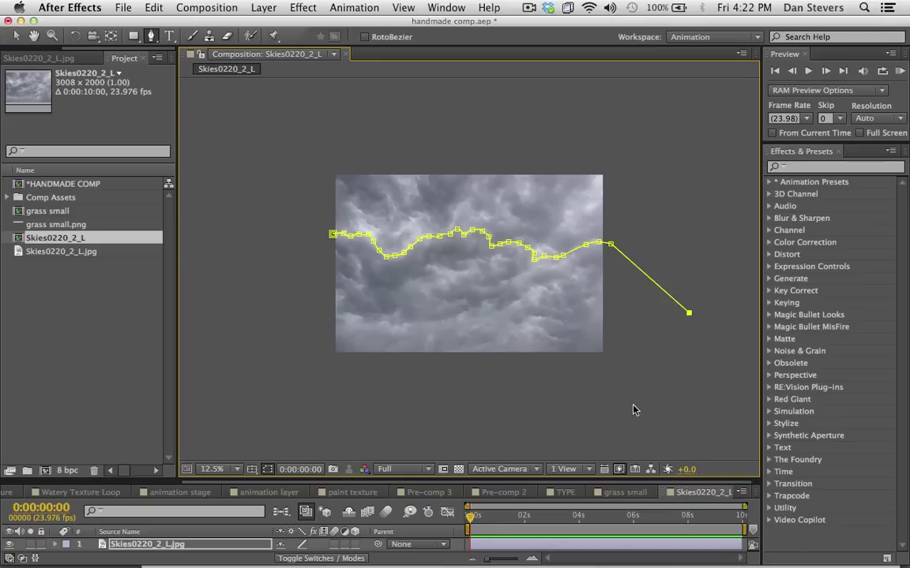
click(628, 413)
click(204, 414)
click(246, 266)
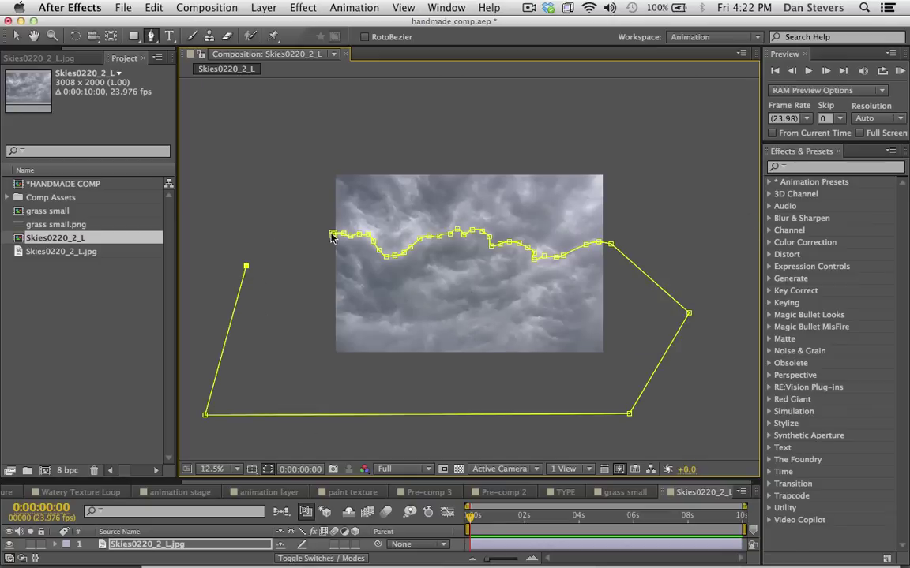
click(332, 235)
click(17, 35)
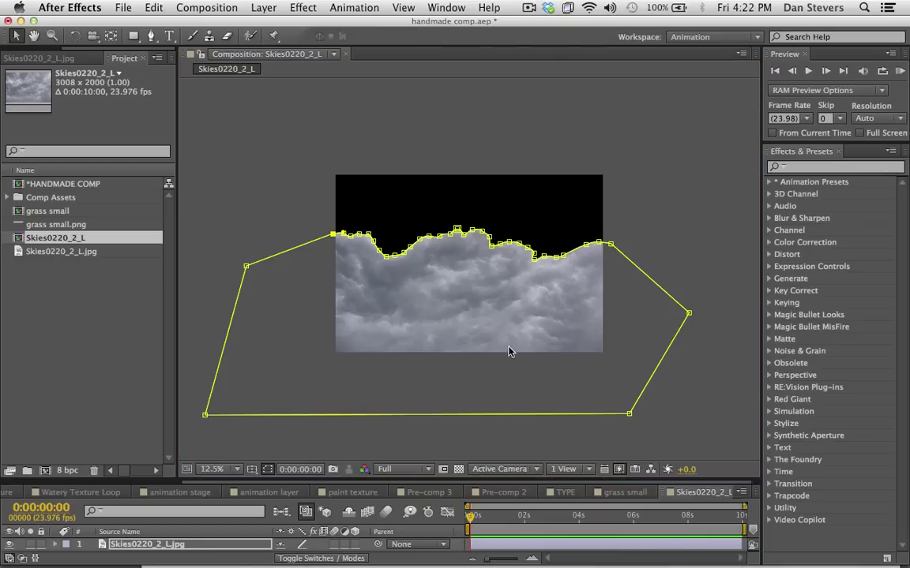
- Give Mask 1 on the Skies0220_2_L layer a 146-pixel feather
key(period)
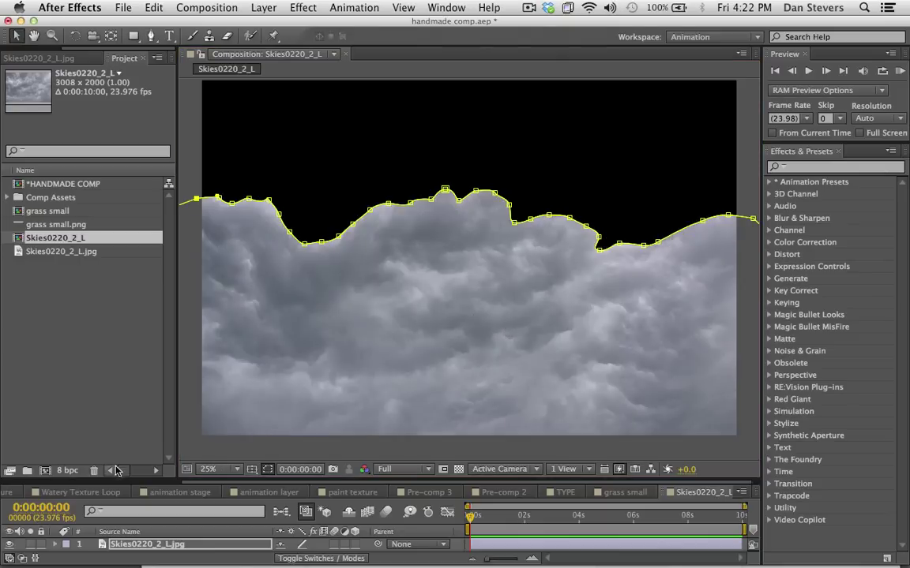
drag(129, 480, 131, 402)
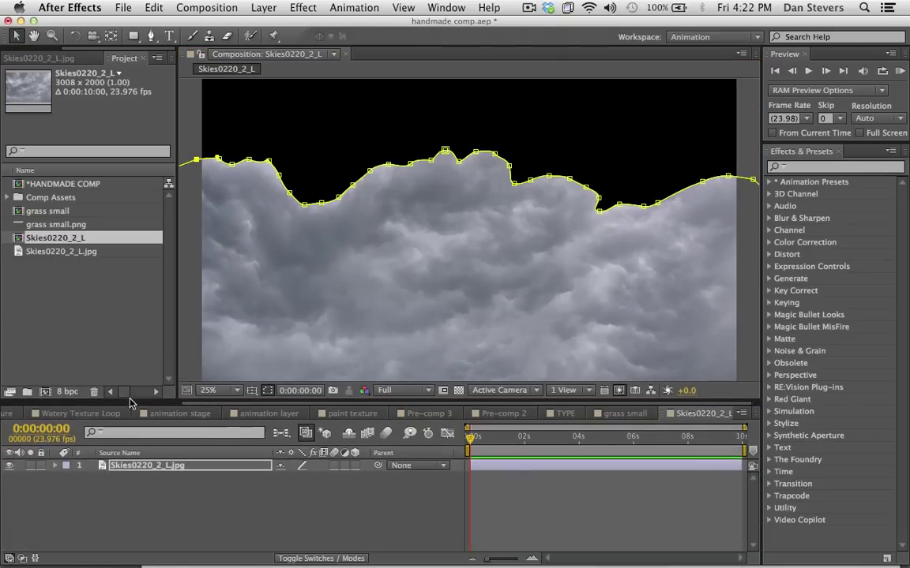
key(m)
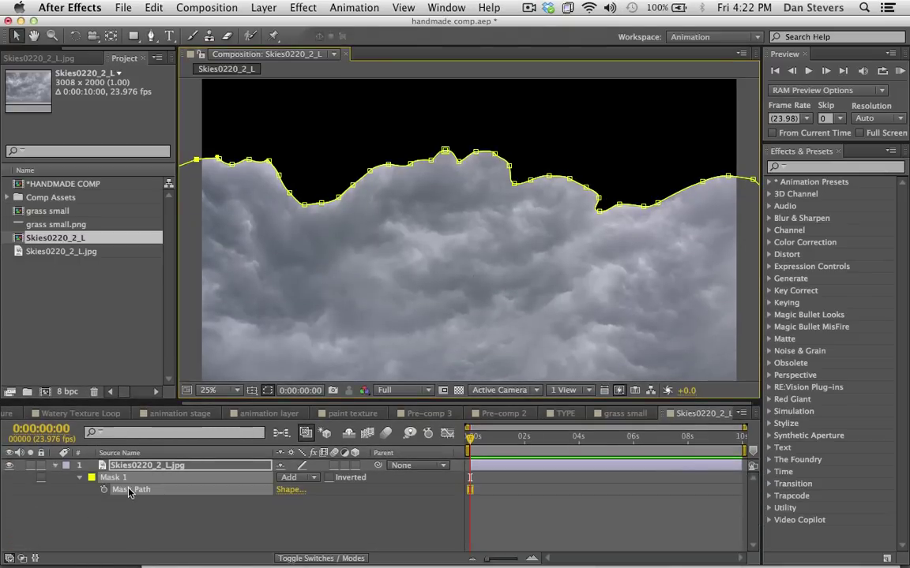
key(m)
key(m)
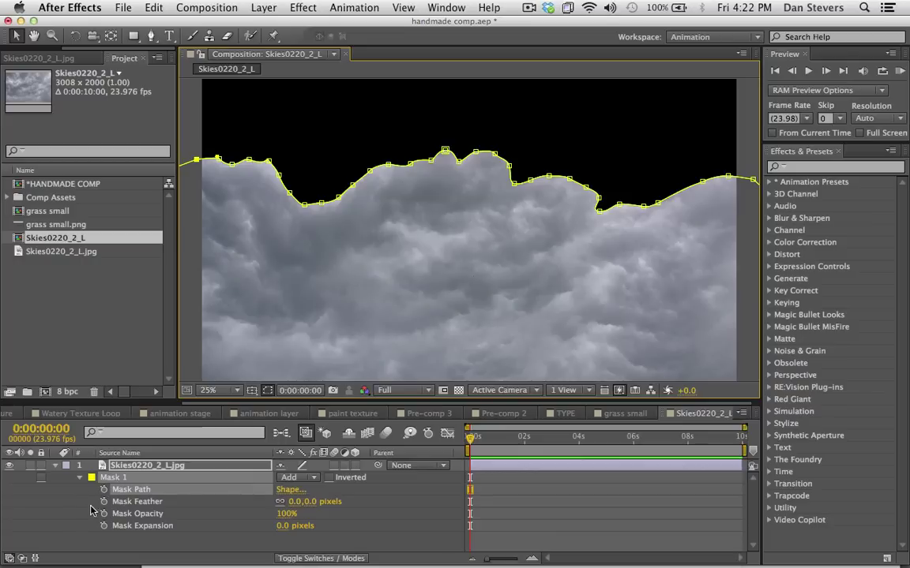
drag(295, 503, 368, 481)
click(53, 495)
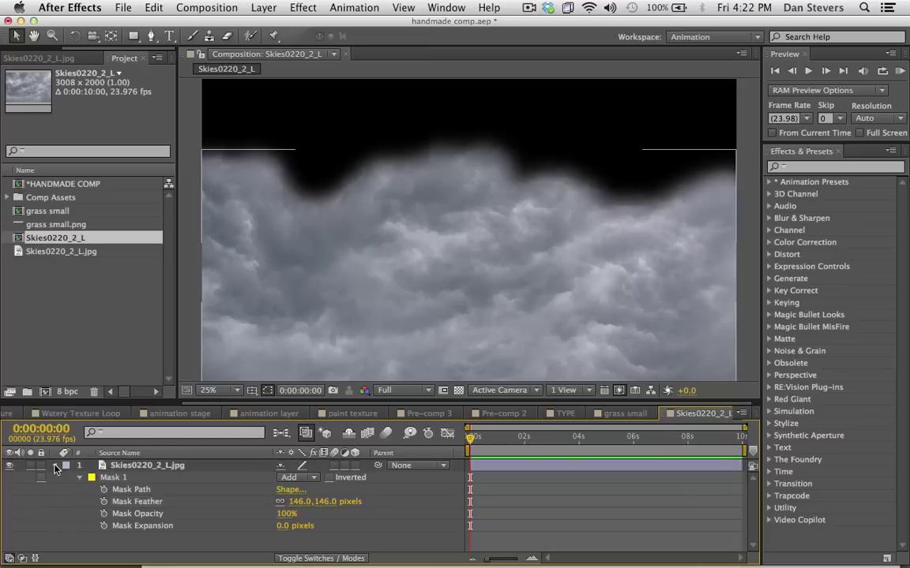
click(56, 467)
key(comma)
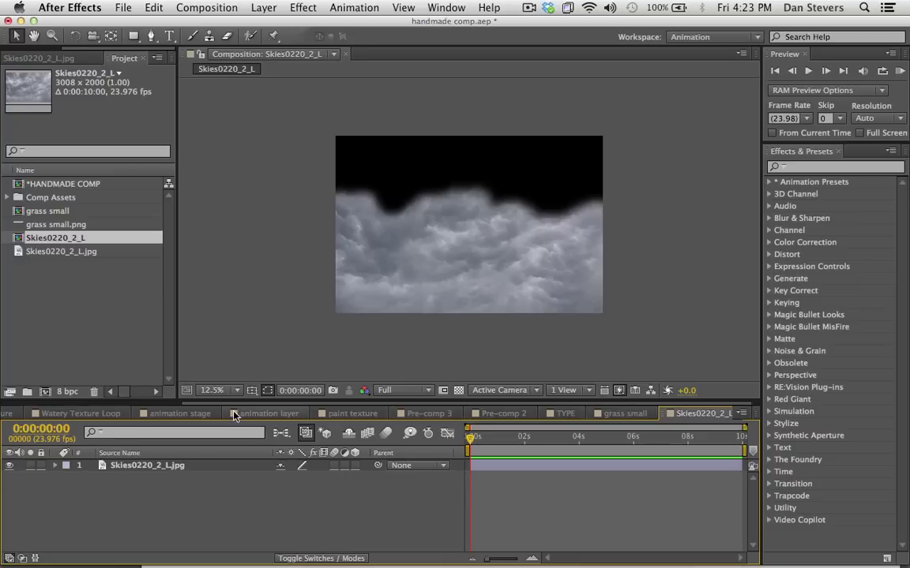
- Browse the paint texture, Pre-comp, TYPE and grass small comps, then return to Skies0220_2_L
click(357, 414)
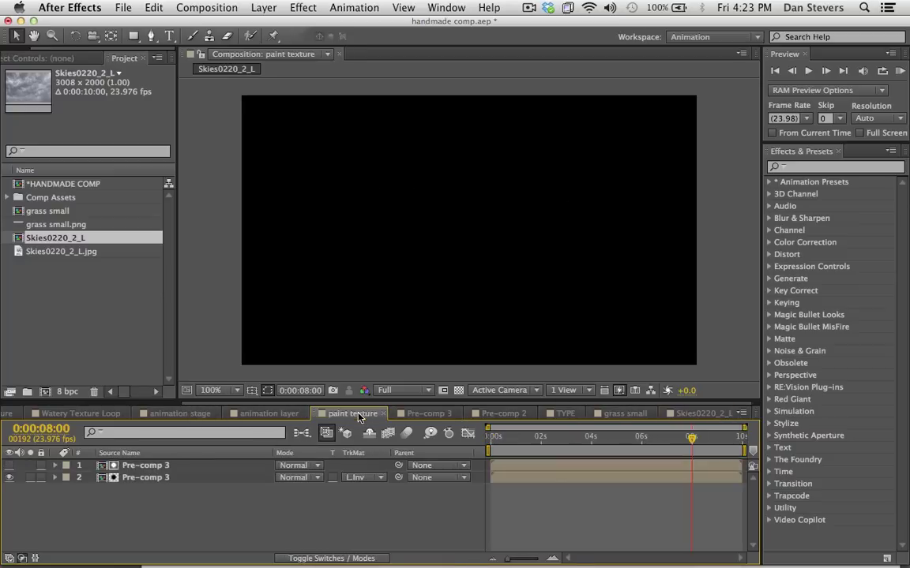
click(403, 414)
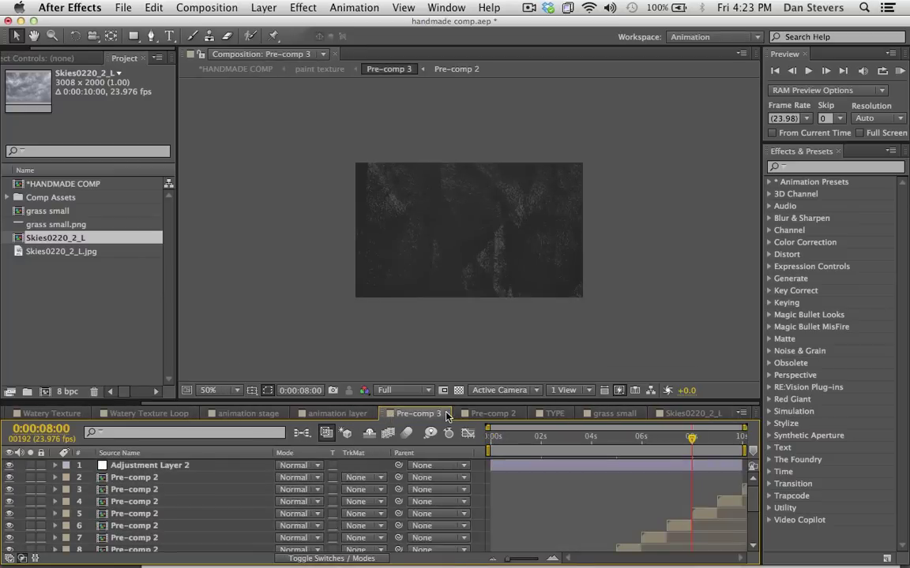
click(483, 414)
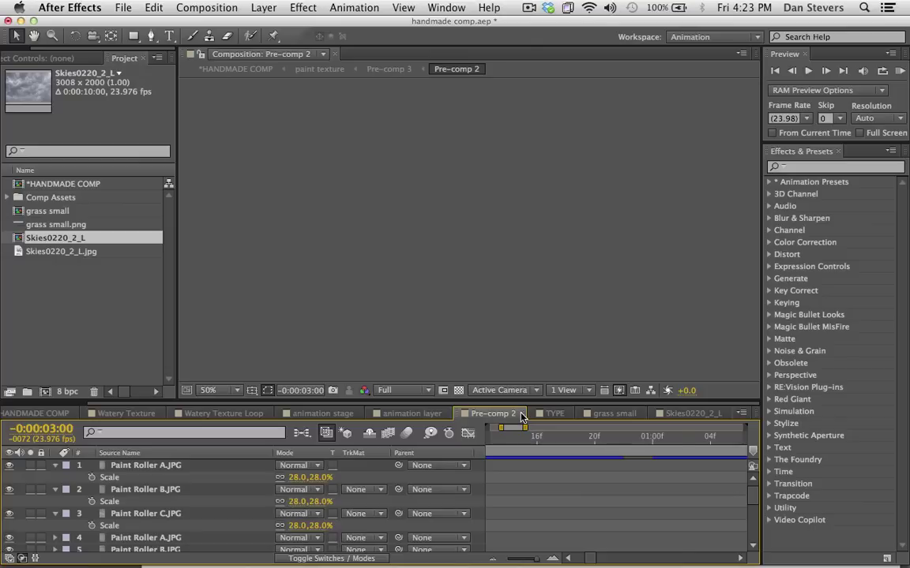
click(552, 414)
click(608, 413)
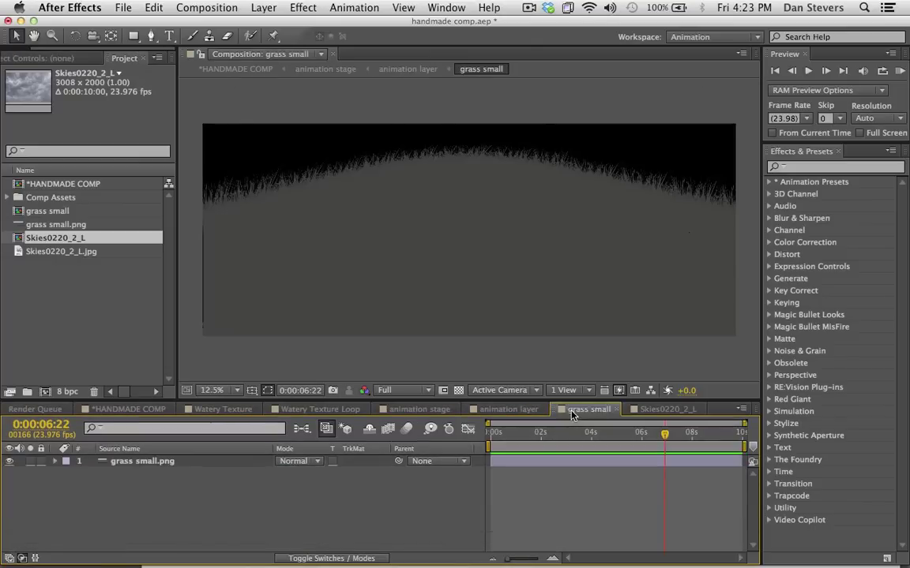
click(631, 410)
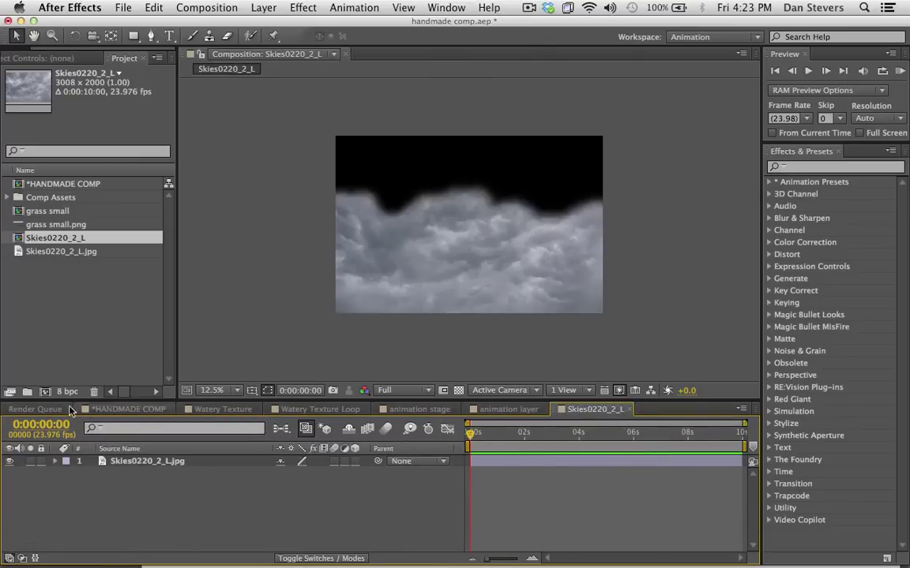
- Close the Watery Texture and Watery Texture Loop comps and switch to the animation layer comp
click(222, 409)
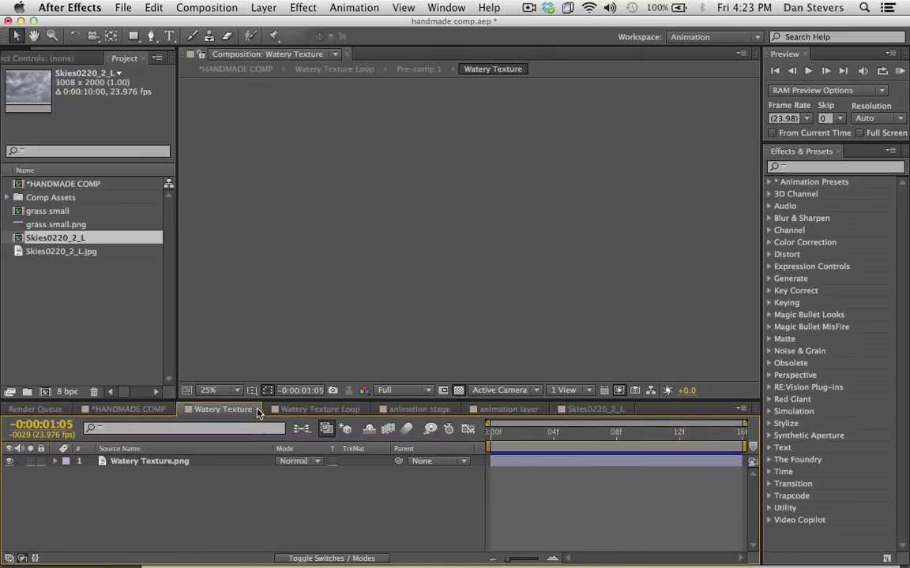
click(257, 408)
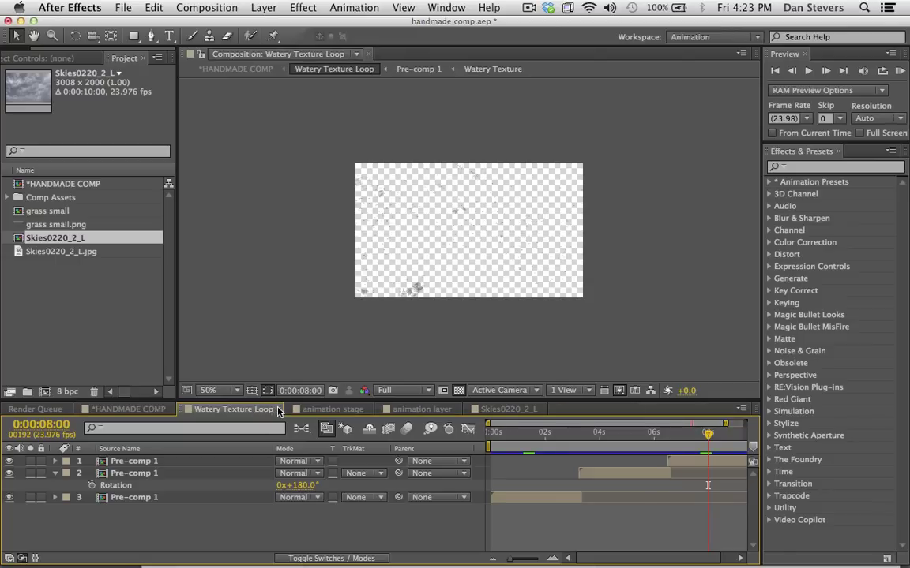
click(278, 409)
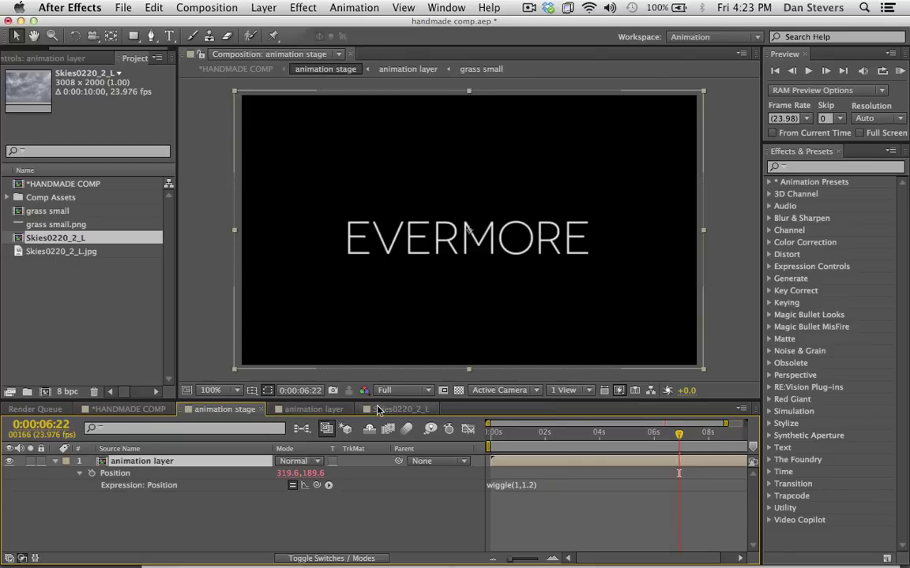
click(309, 409)
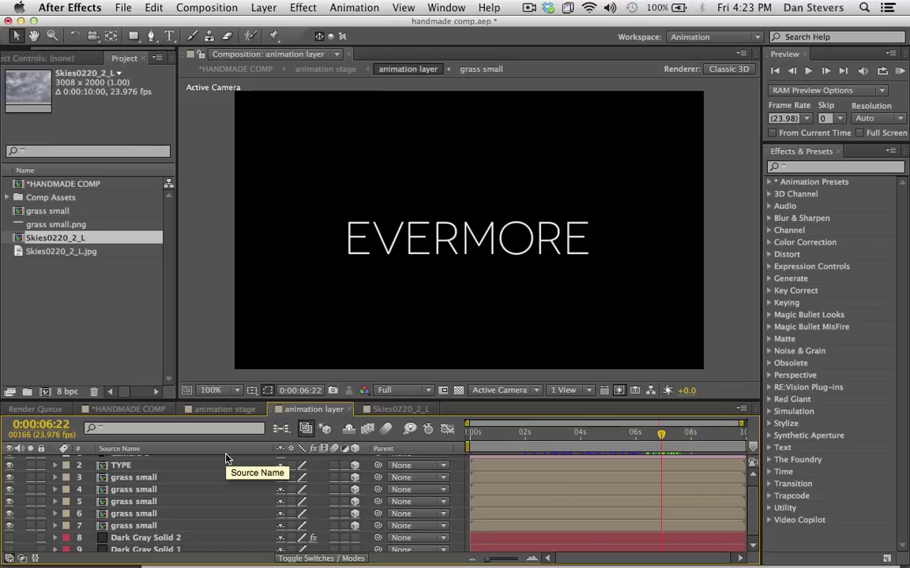
scroll(225, 466, up, 1)
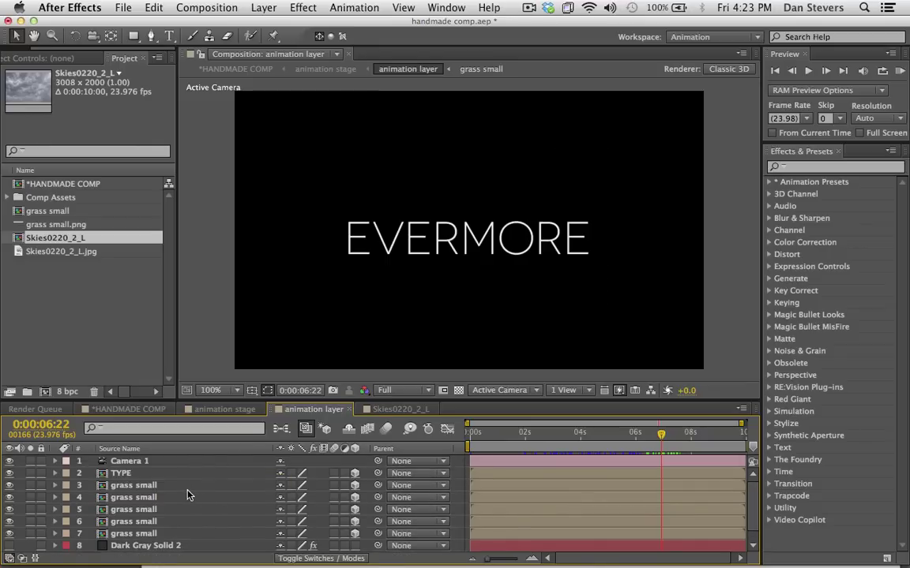
- Add the masked Skies0220_2_L comp as a 3D layer and place the clouds below EVERMORE
click(47, 226)
click(30, 238)
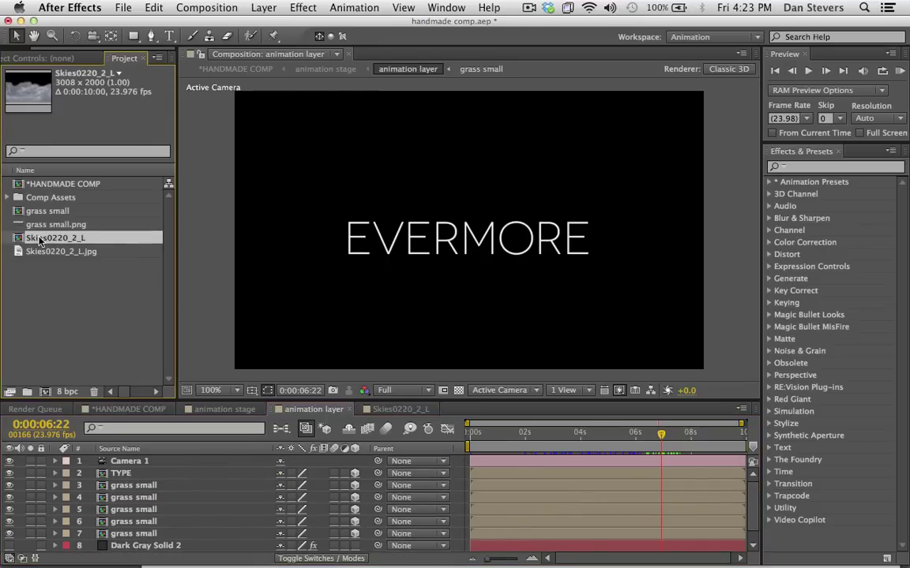
drag(40, 242, 140, 471)
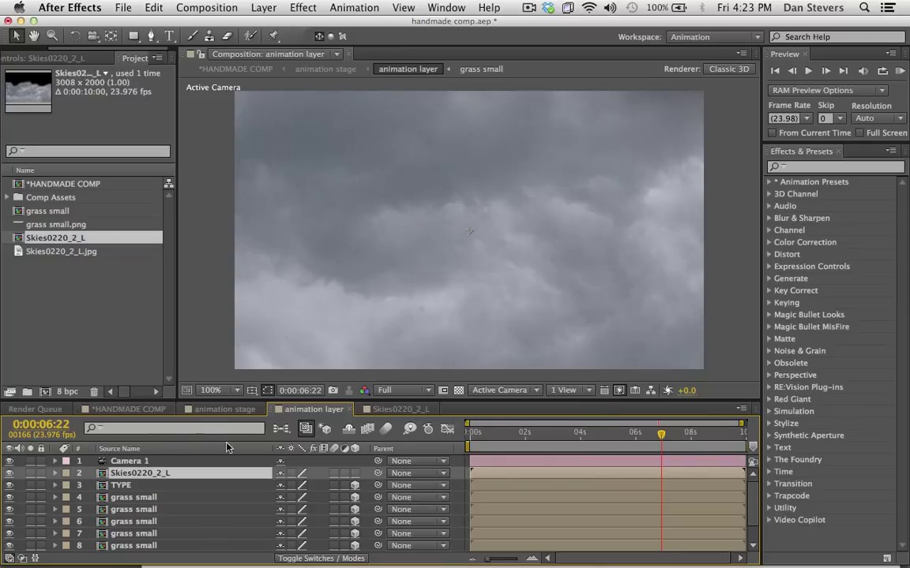
click(355, 473)
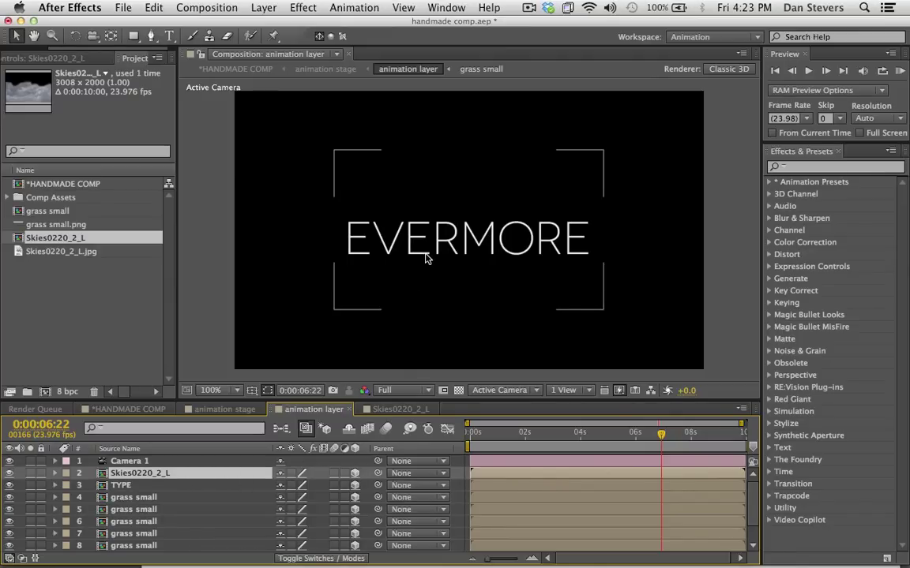
key(p)
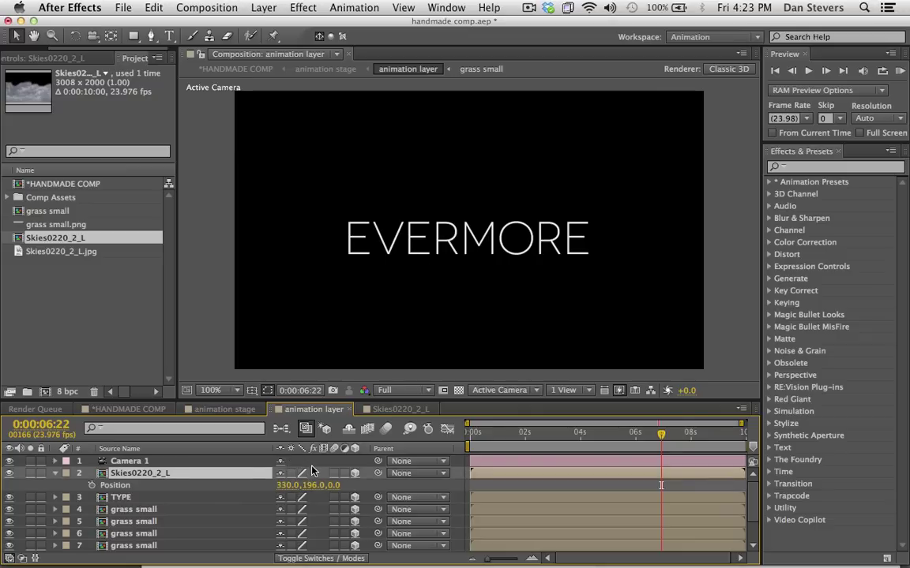
drag(333, 486, 690, 404)
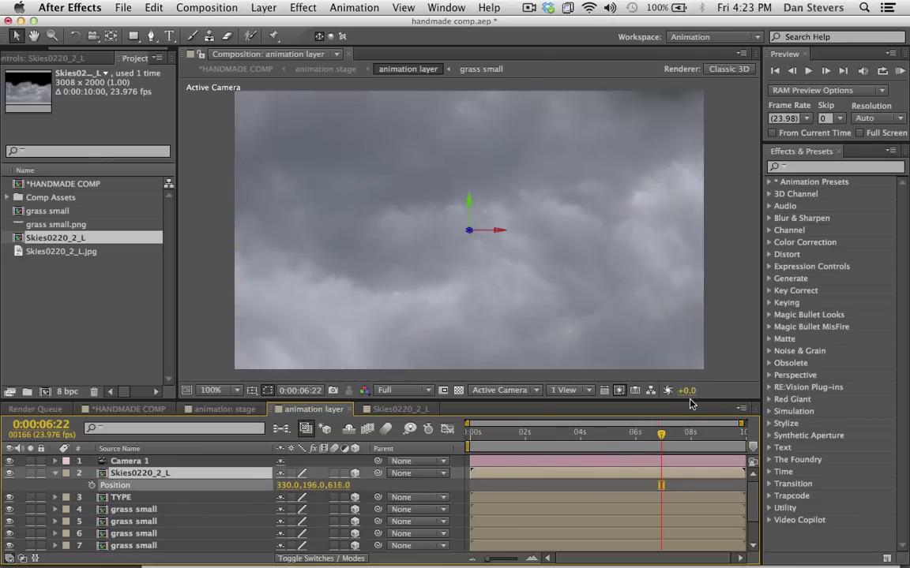
drag(548, 189, 407, 330)
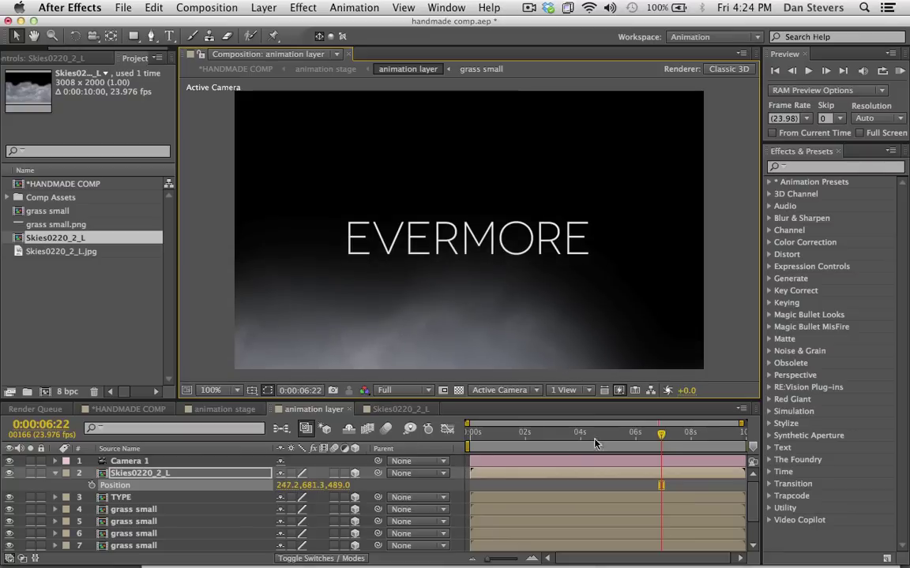
mouse_move(596, 444)
mouse_down()
mouse_move(519, 439)
mouse_move(676, 435)
mouse_move(516, 435)
mouse_move(608, 437)
mouse_up()
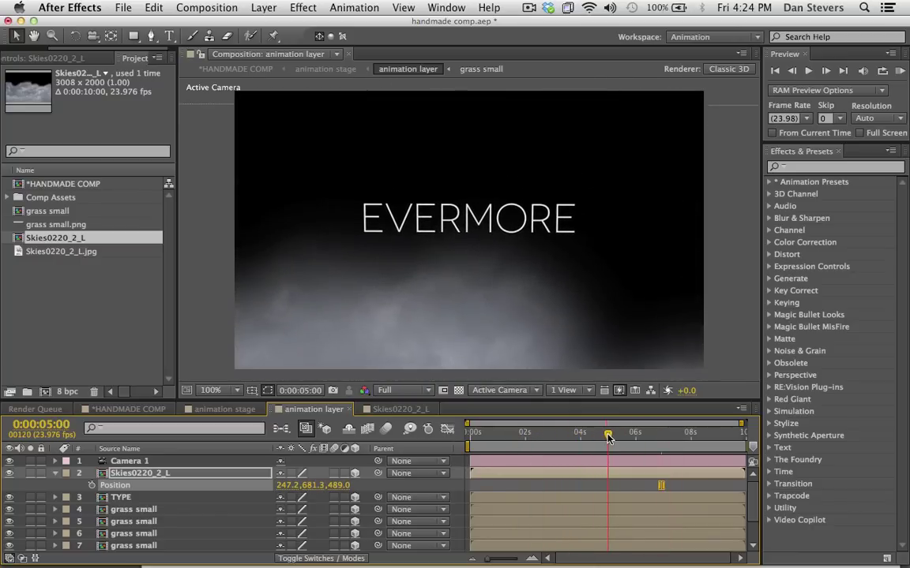
- Move the Position keyframe to 5 seconds and shrink the clouds to 42% scale
key(super+x)
key(super+v)
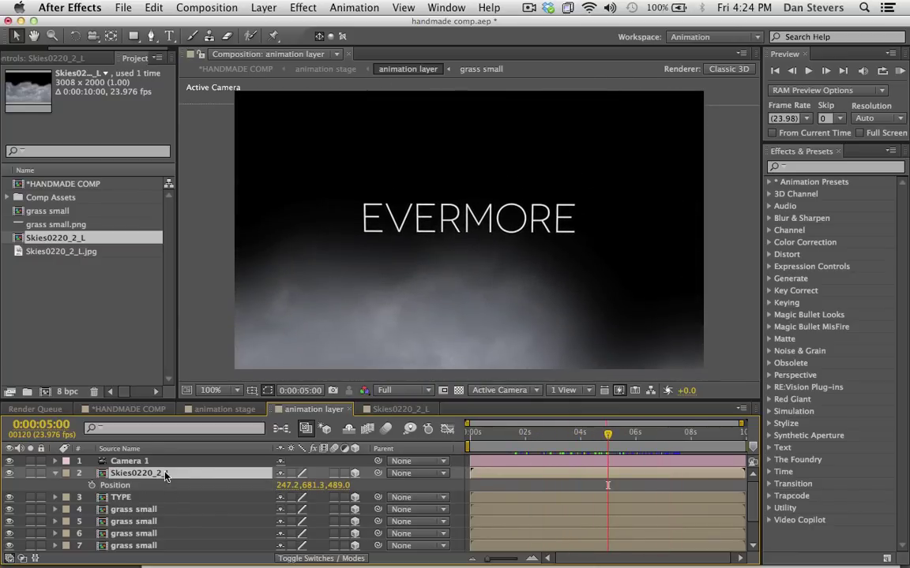
key(s)
drag(300, 487, 323, 377)
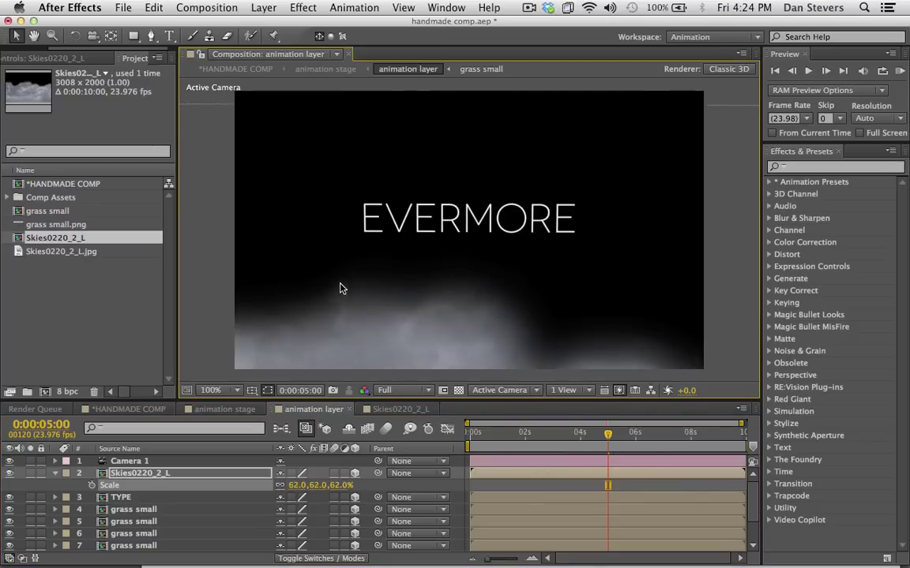
drag(294, 489, 278, 489)
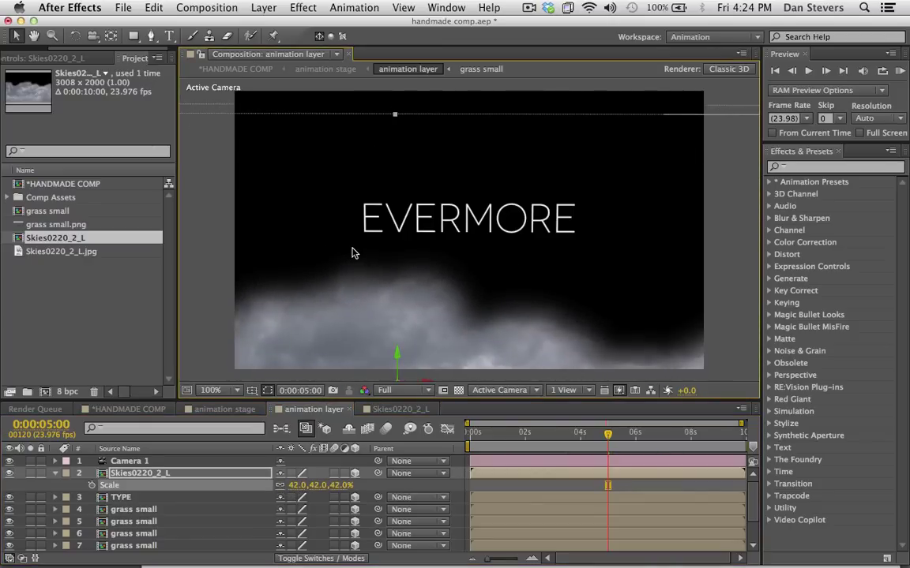
- Duplicate the sky layer and push the copy farther back and to the left
click(133, 474)
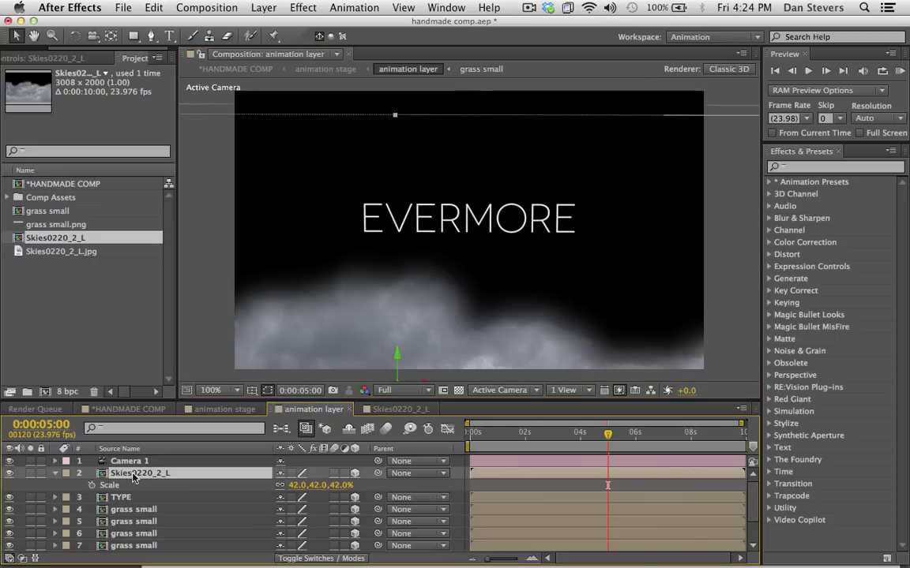
key(super+d)
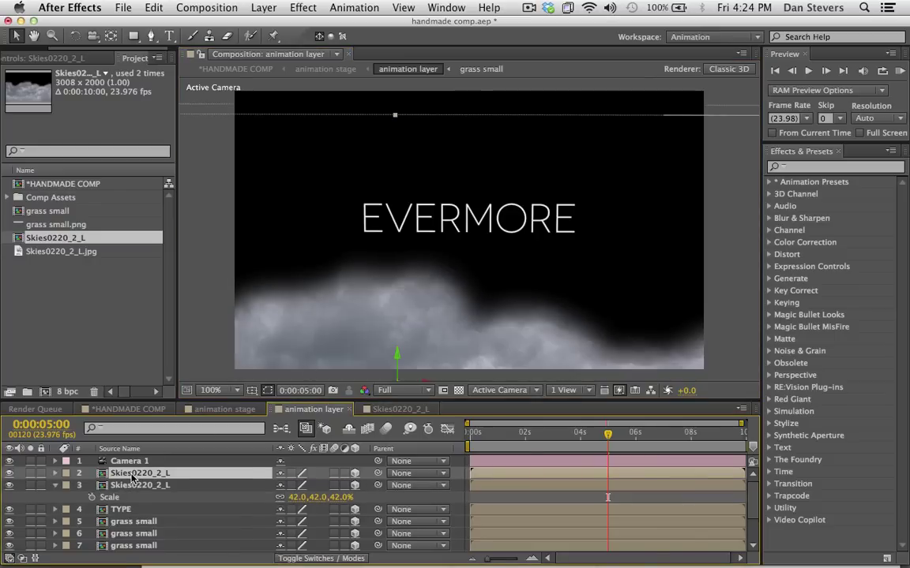
key(p)
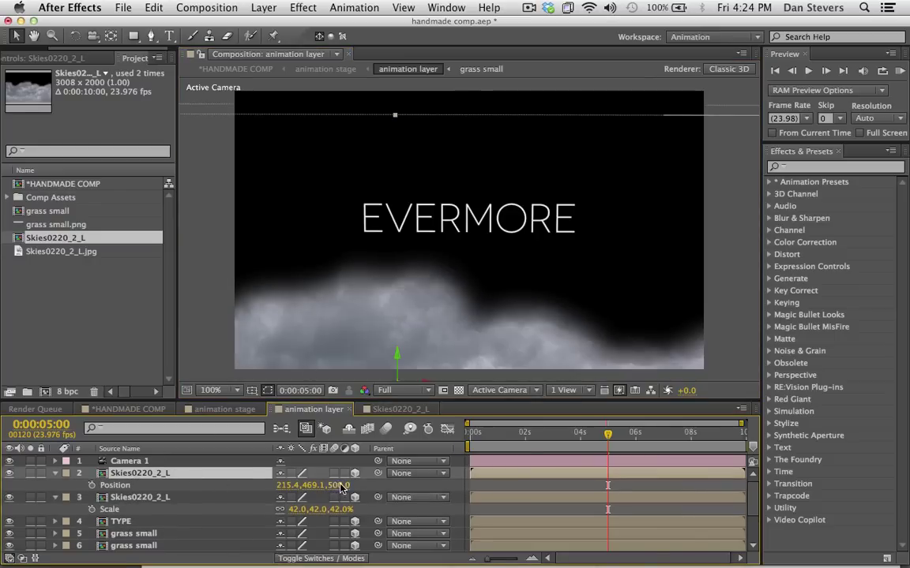
drag(341, 488, 557, 309)
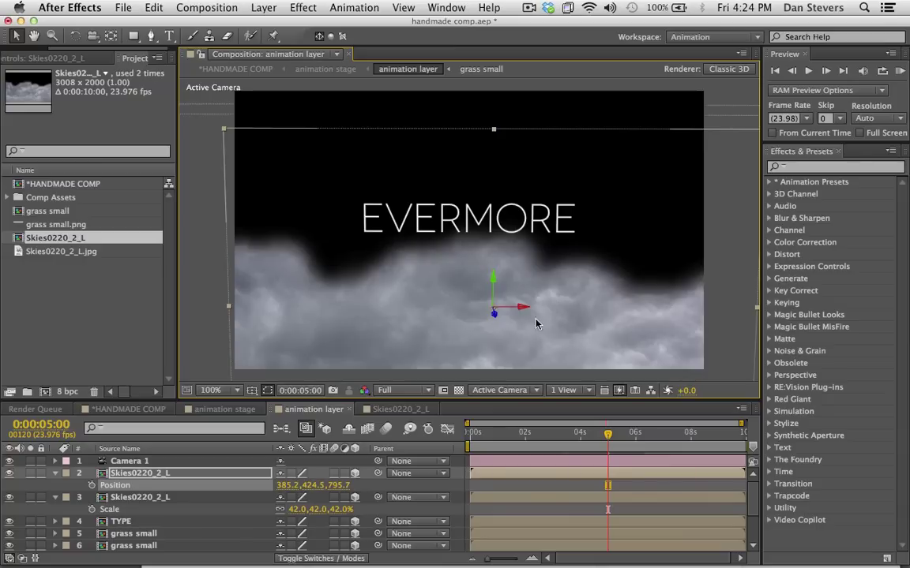
drag(416, 276, 397, 288)
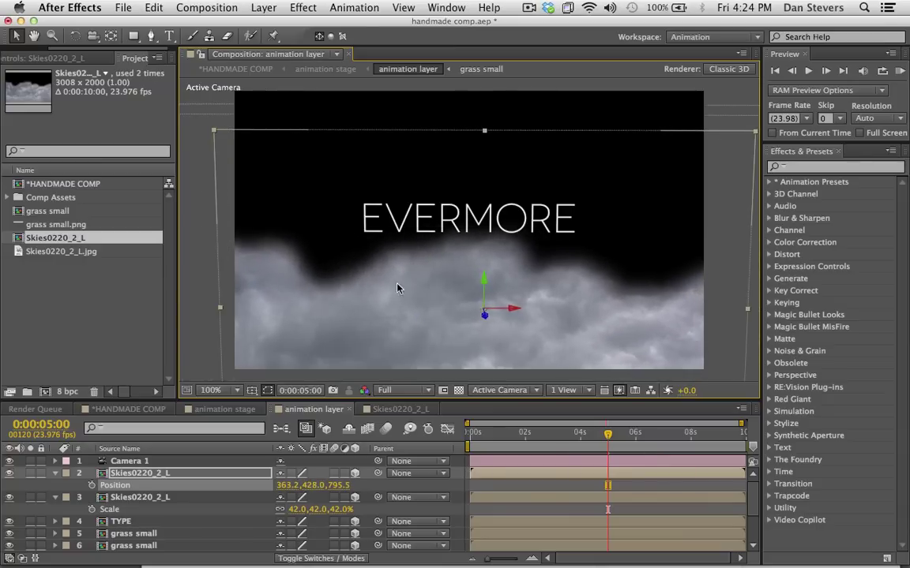
- Set the copy's Scale to 60% and reposition it in the frame
key(s)
click(297, 486)
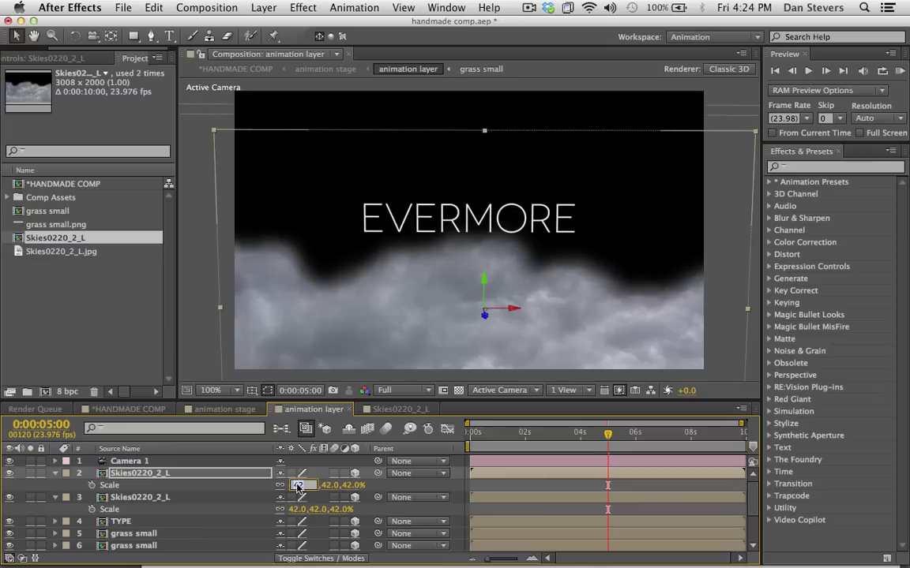
text(60)
key(Return)
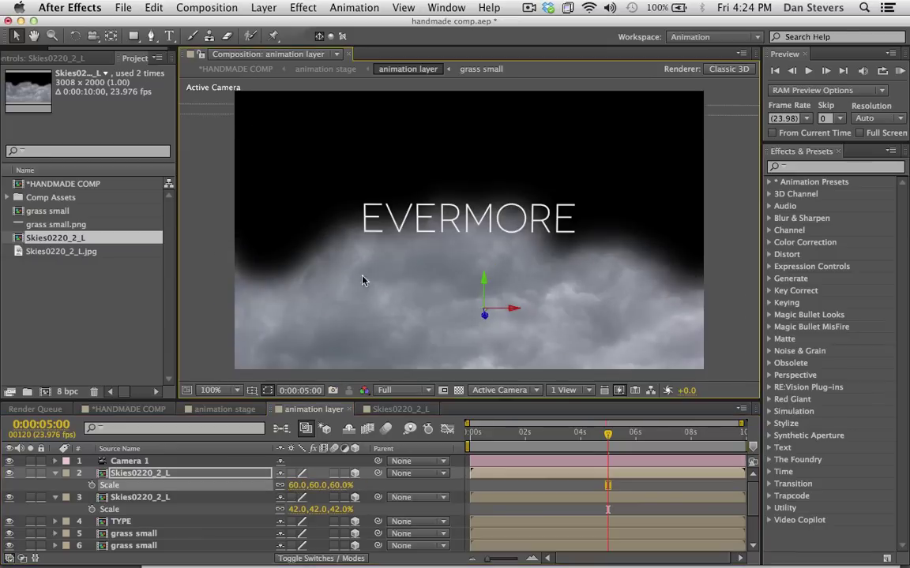
drag(365, 280, 299, 286)
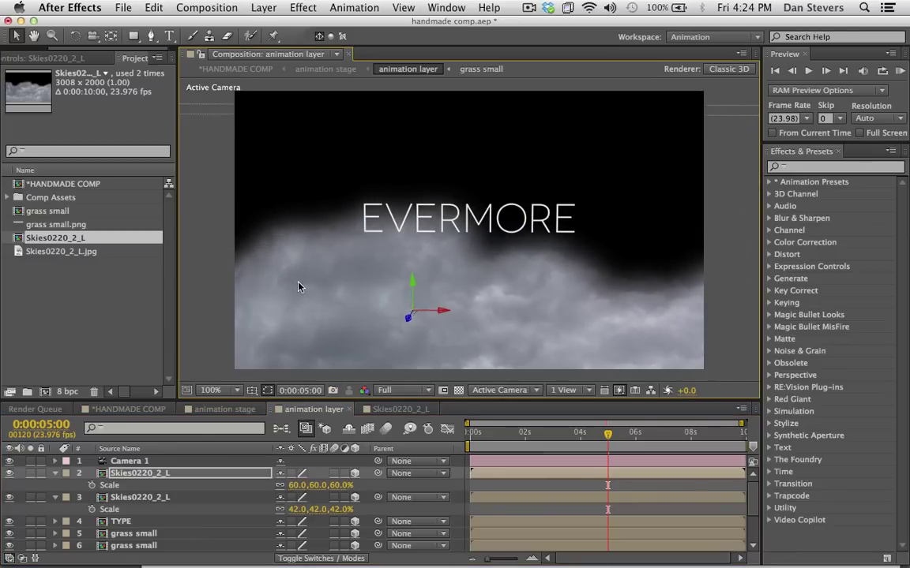
- Rotate the copy to 165° in Z, preview the motion, and duplicate the sky layer again
key(r)
drag(293, 521, 364, 52)
drag(316, 513, 390, 138)
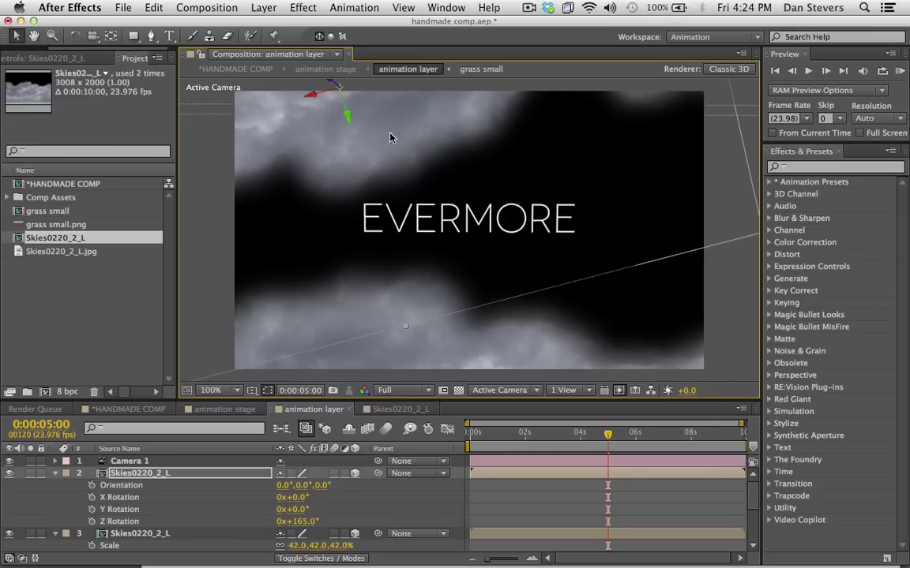
drag(587, 433, 613, 432)
key(space)
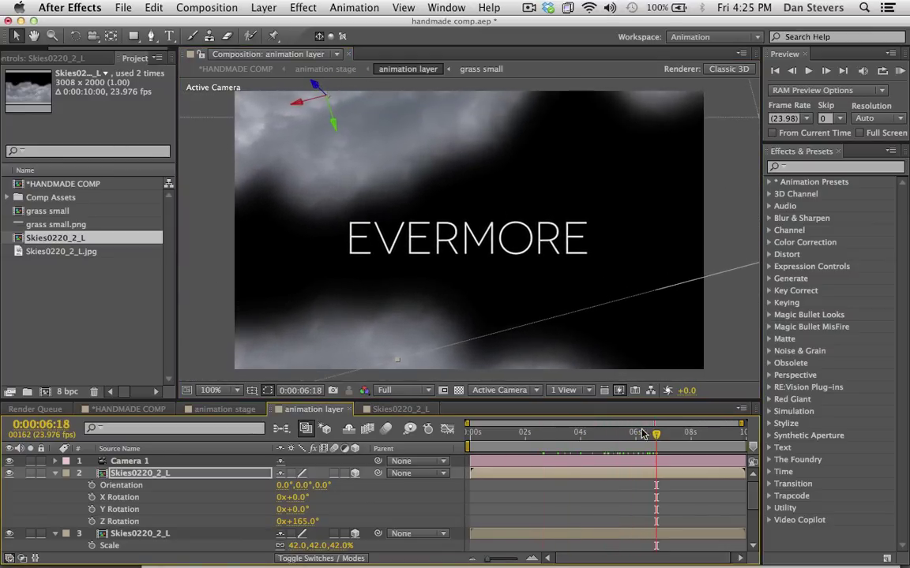
click(146, 474)
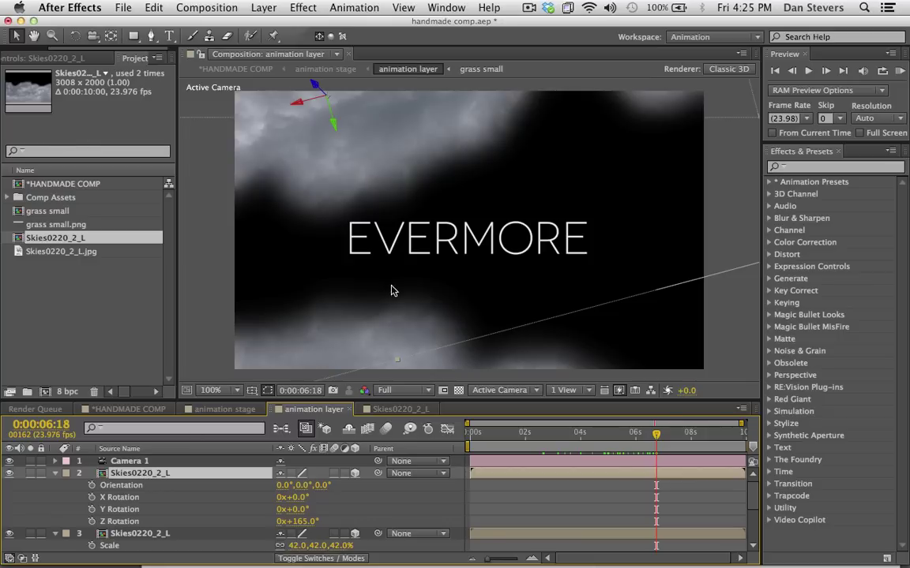
key(super+d)
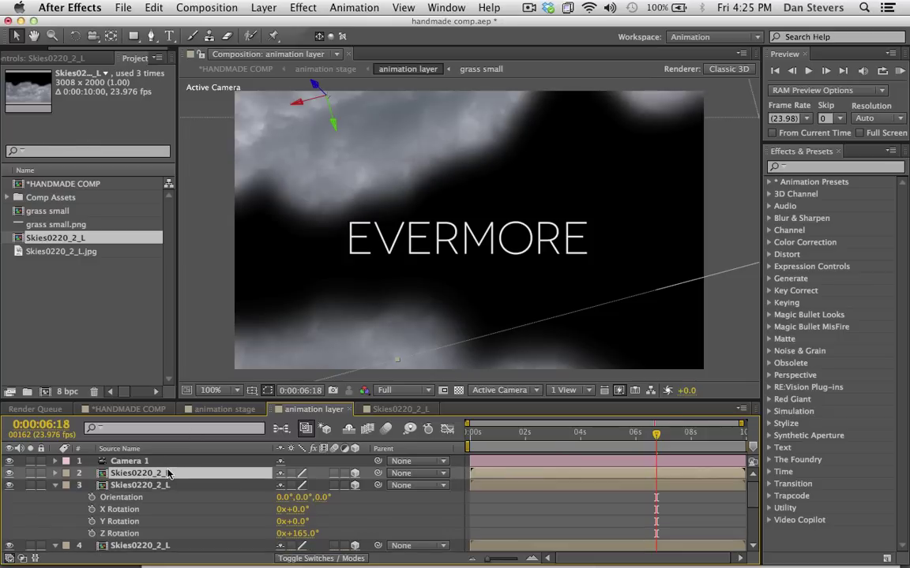
- Push the new cloud copy back to Z 1309.2, spin it in Z and move it down-right
key(p)
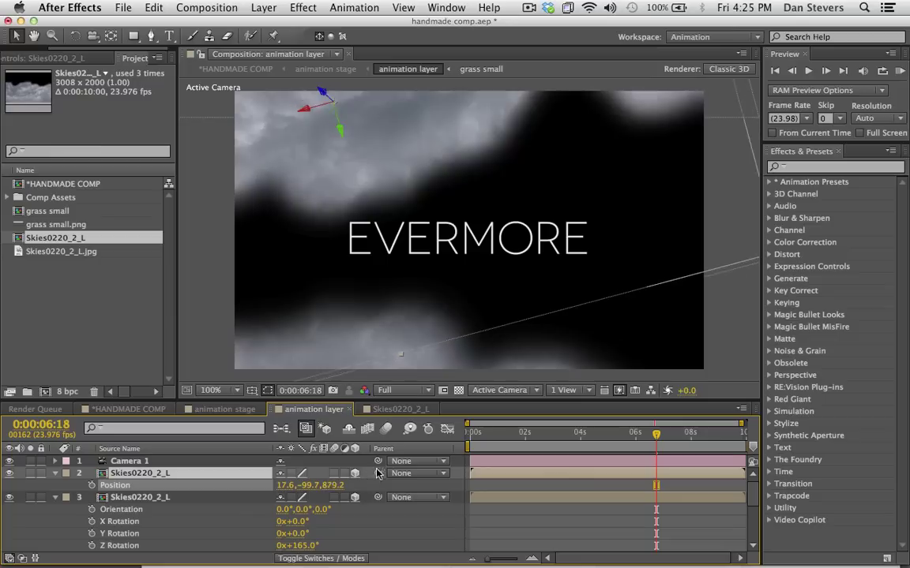
drag(332, 486, 596, 403)
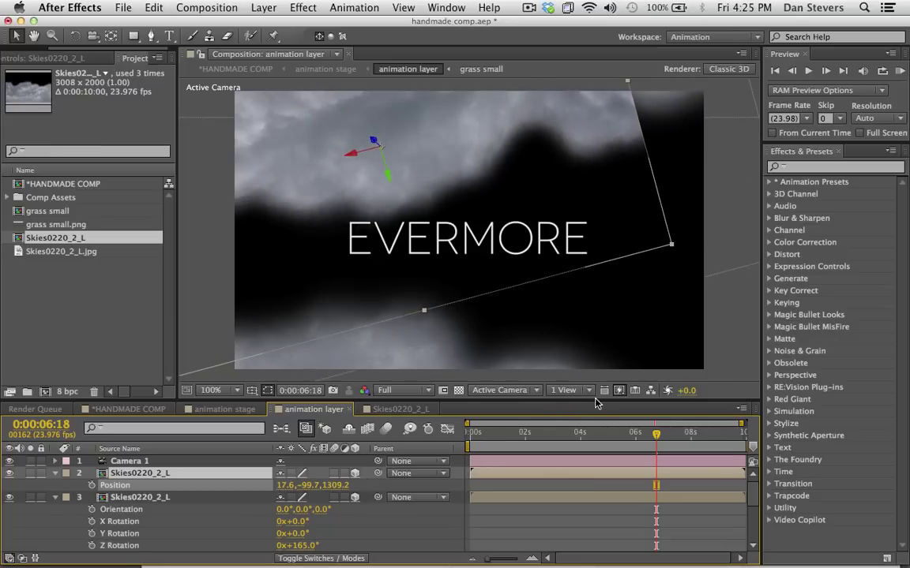
key(r)
drag(294, 521, 398, 493)
drag(508, 151, 615, 337)
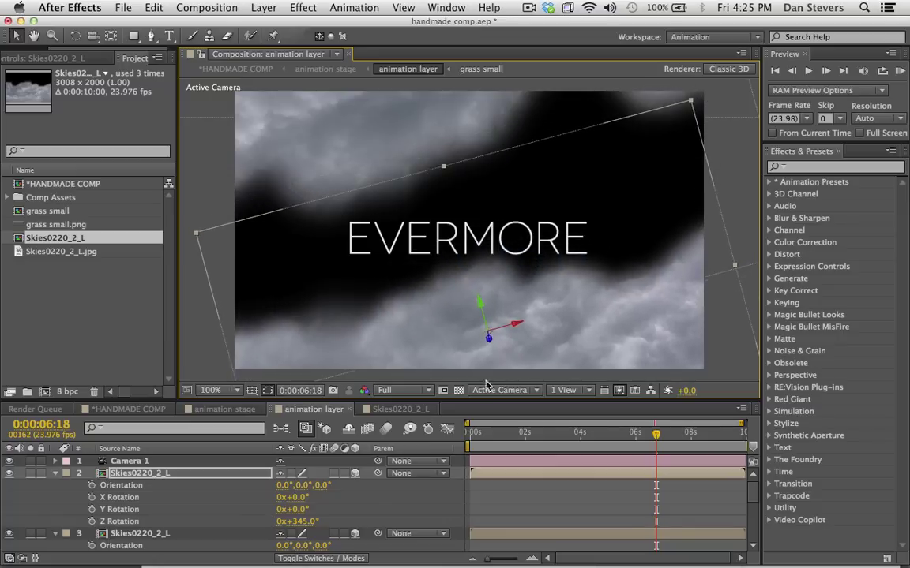
- Scale the cloud copy to 66%, lower it in the frame, and duplicate it
key(s)
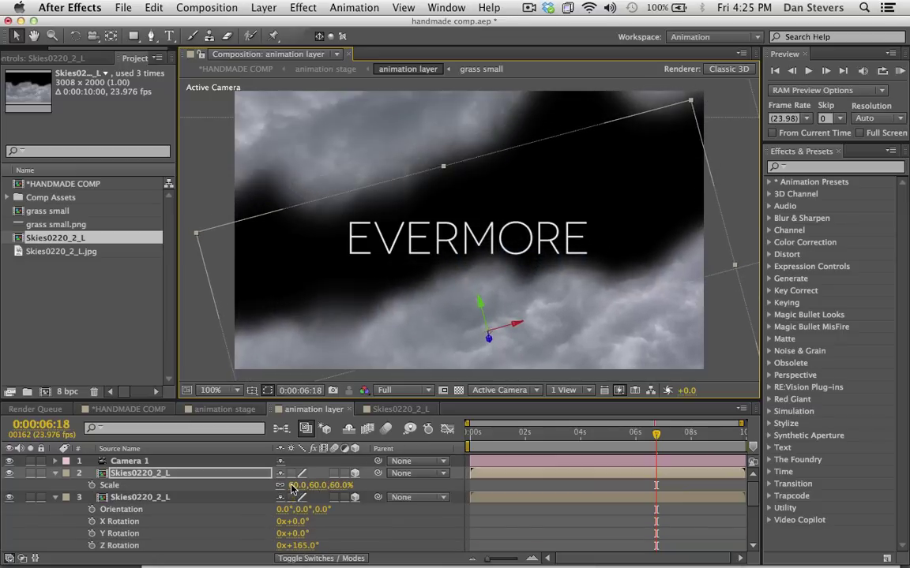
drag(294, 486, 298, 490)
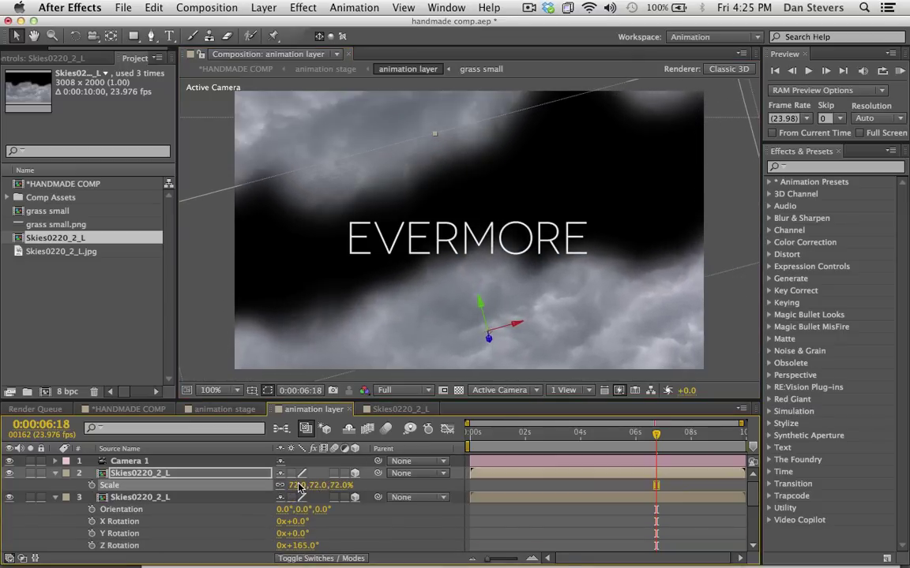
drag(458, 261, 440, 289)
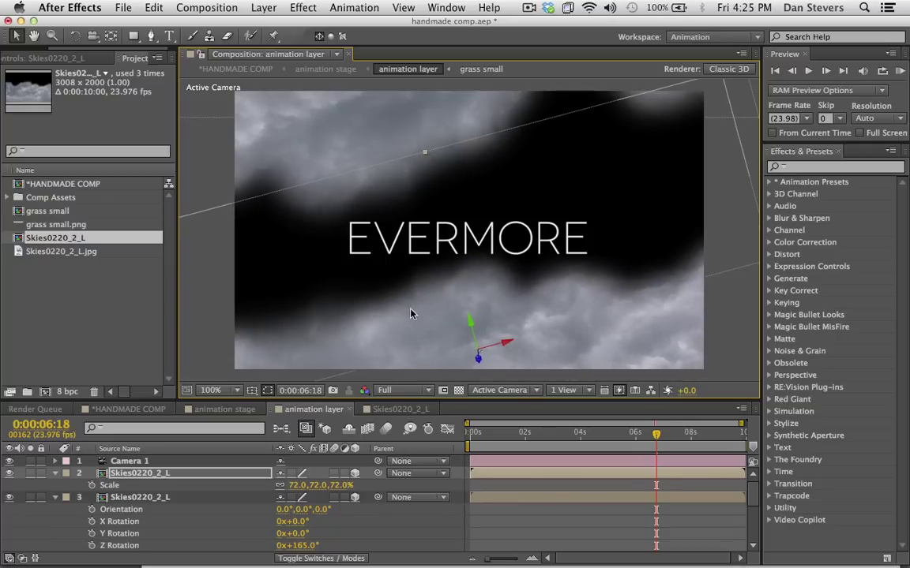
click(197, 474)
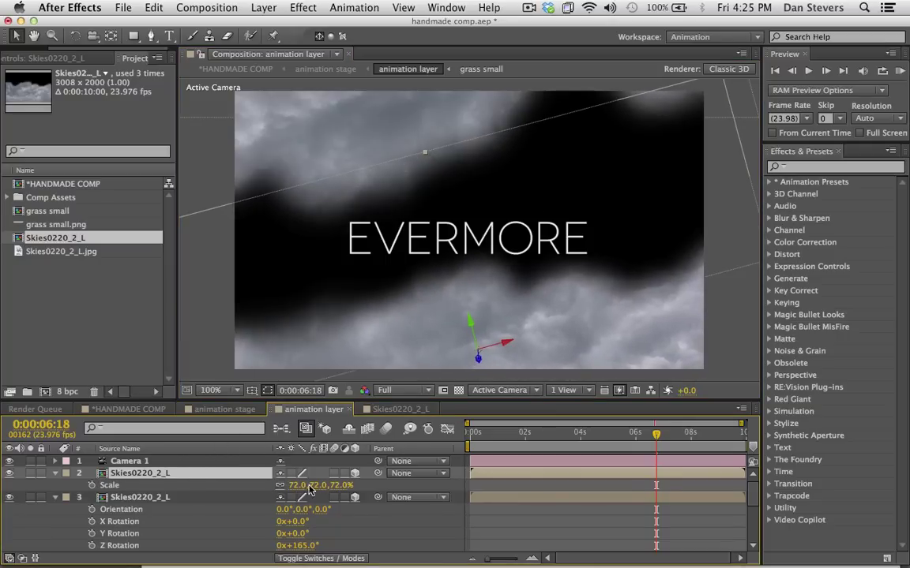
drag(294, 487, 290, 487)
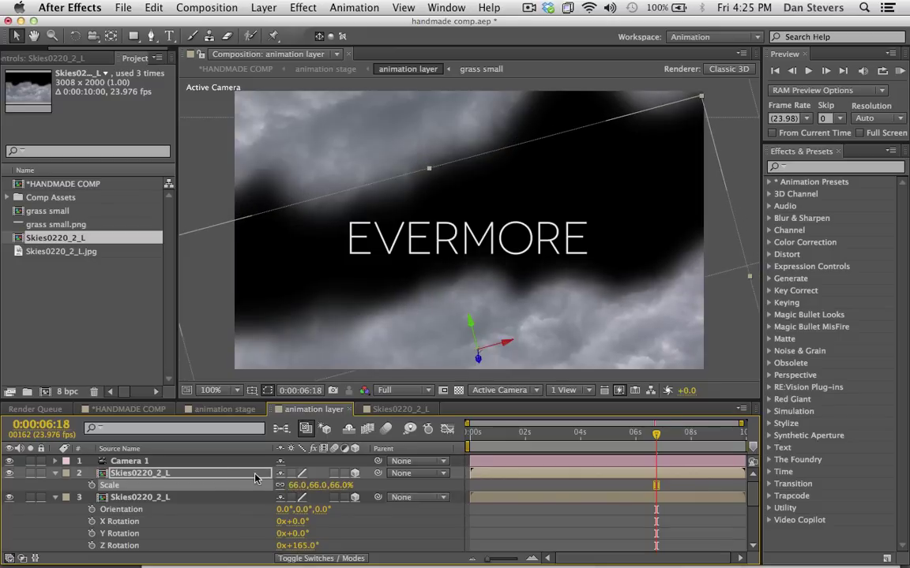
key(ctrl+d)
- Push the newest cloud copy back, rotate it past a full turn, enlarge it to 83%, and duplicate it
key(p)
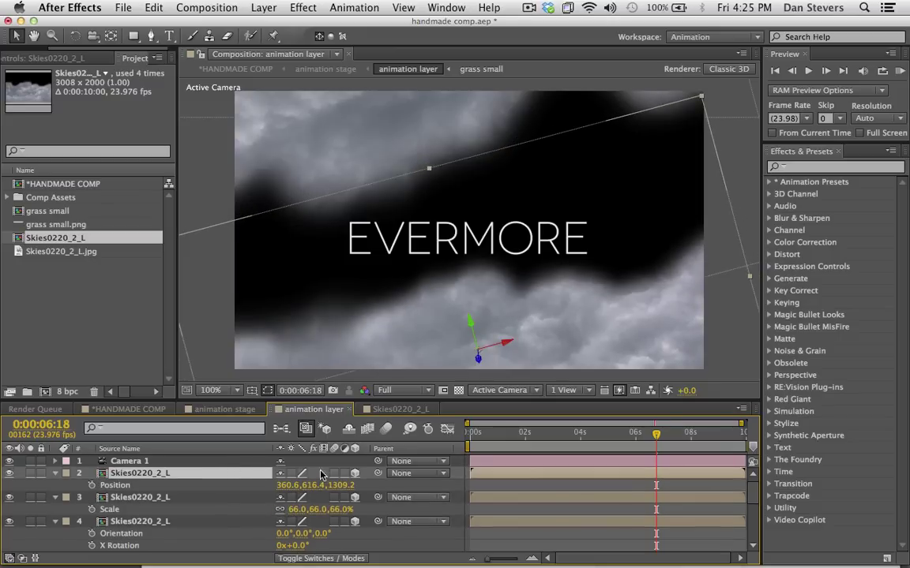
drag(347, 487, 642, 369)
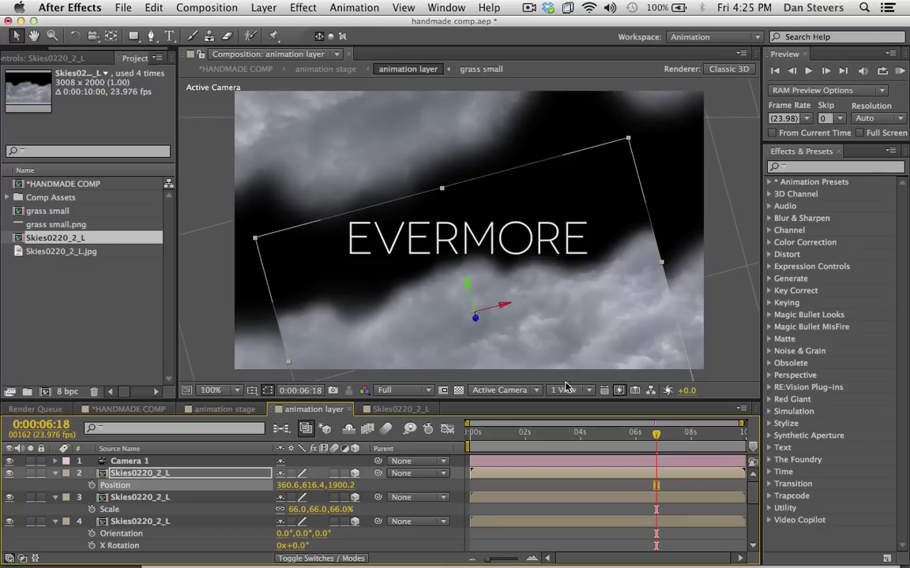
key(r)
drag(301, 521, 310, 517)
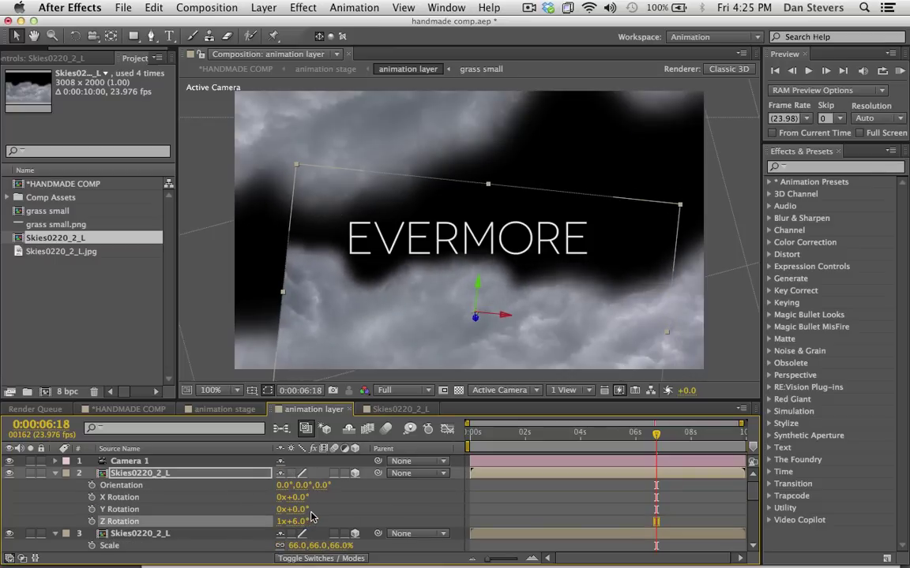
key(ctrl+d)
key(s)
drag(294, 486, 340, 243)
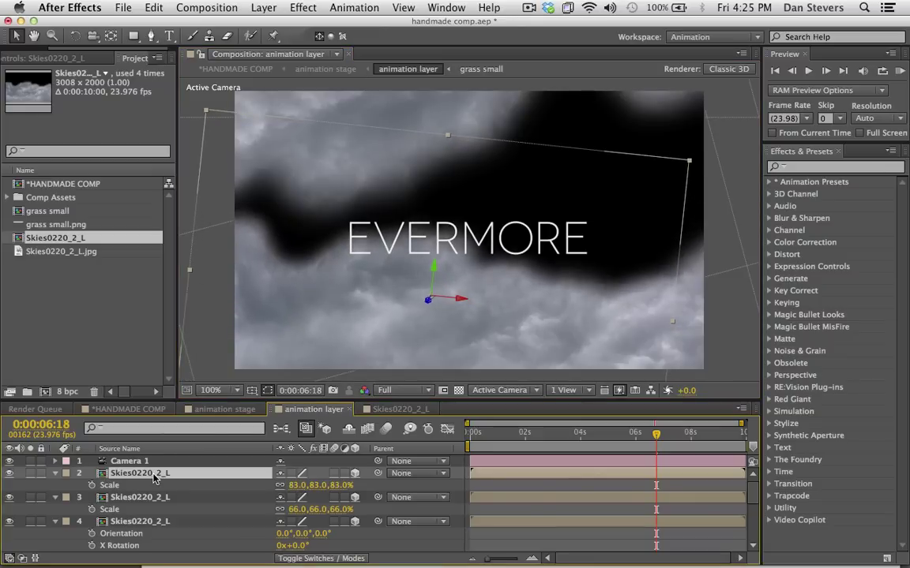
key(ctrl+d)
- Set the next copy to Z 2343.2, rotate it to 320°, shift it up-right, then duplicate it
key(p)
drag(348, 486, 465, 403)
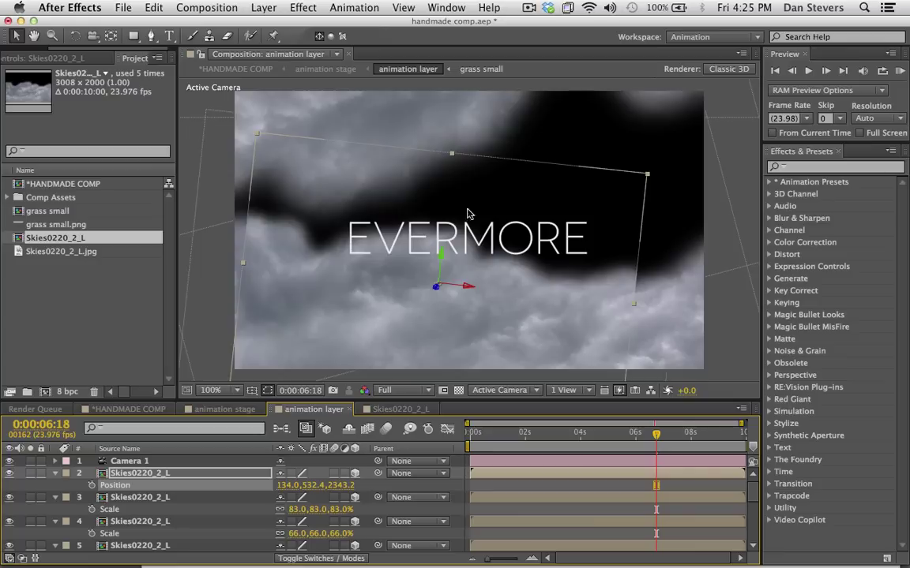
drag(373, 221, 414, 160)
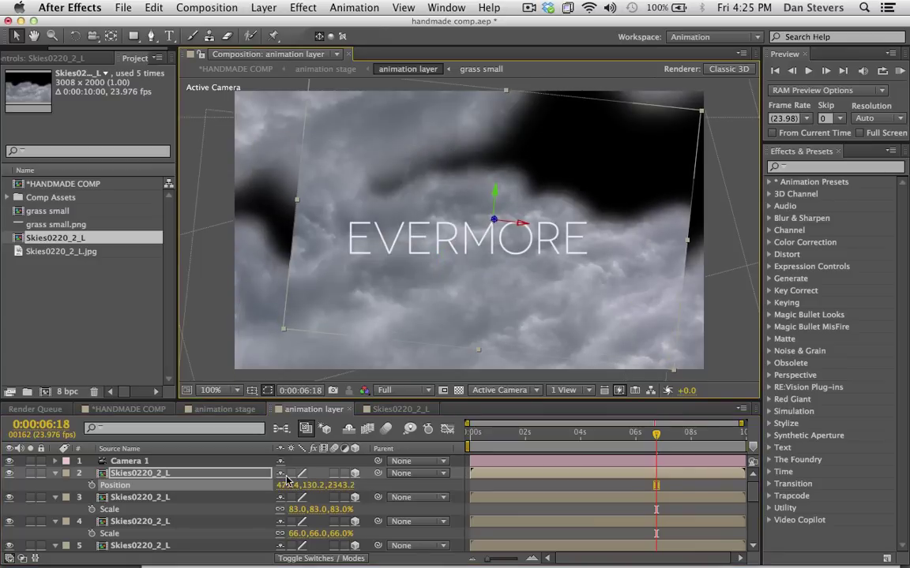
key(r)
drag(298, 518, 263, 521)
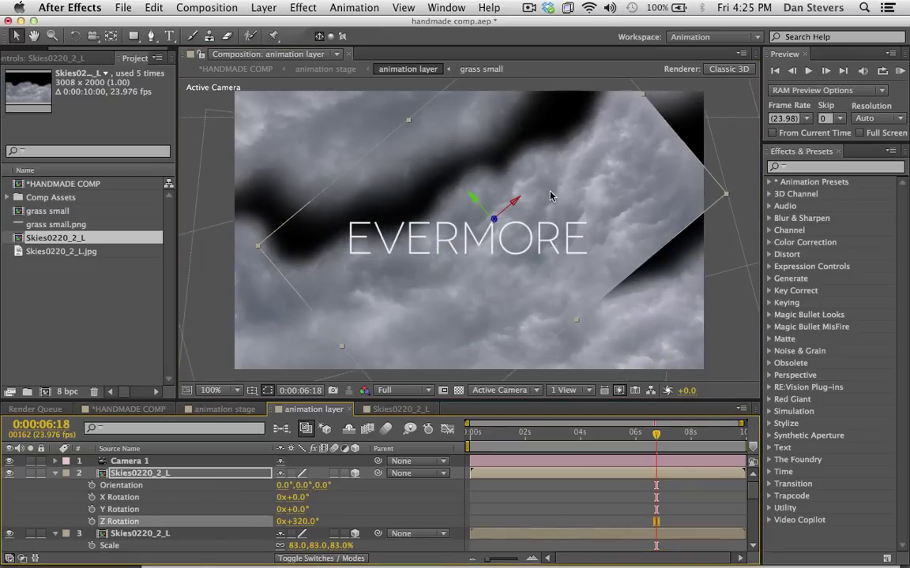
drag(536, 195, 665, 205)
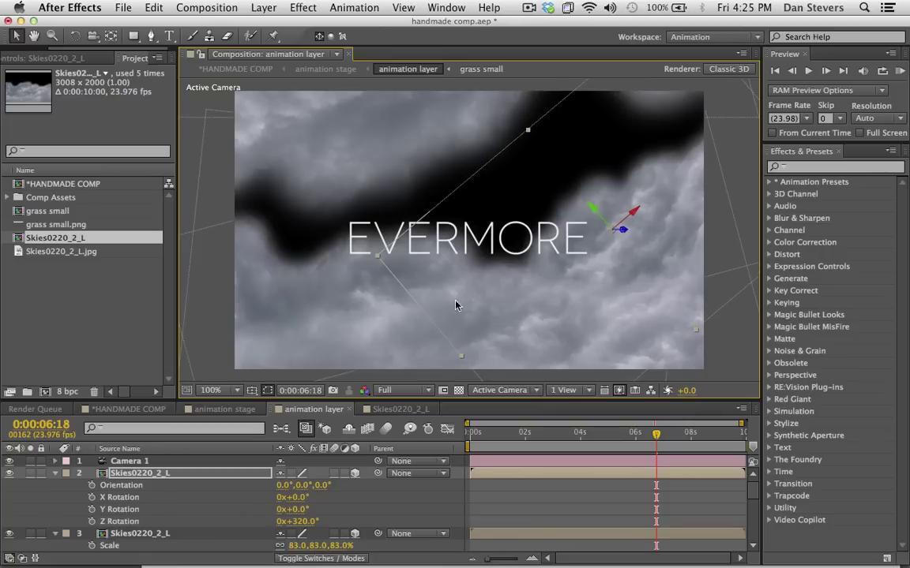
click(199, 474)
key(ctrl+d)
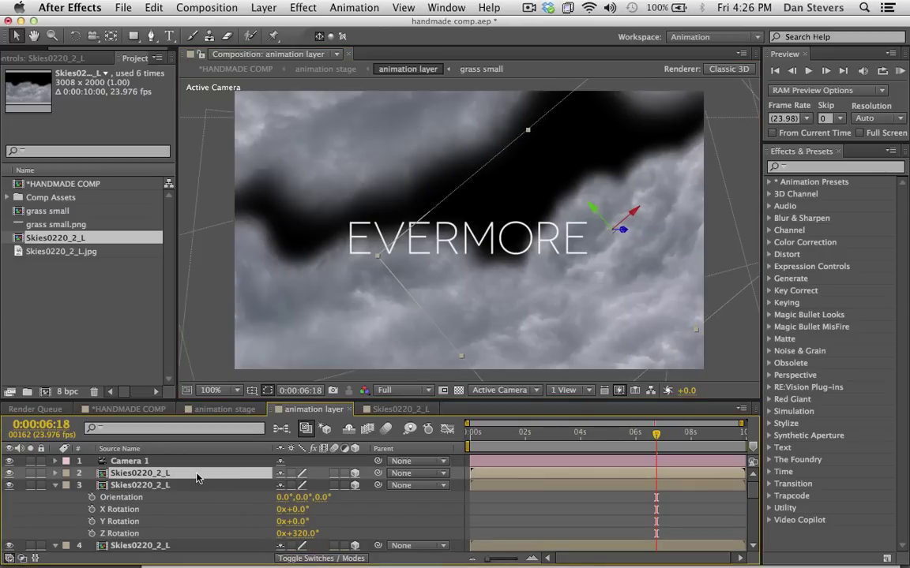
- Push the copied cloud plane back to about Z 4273
key(p)
drag(615, 229, 881, 276)
drag(907, 239, 863, 162)
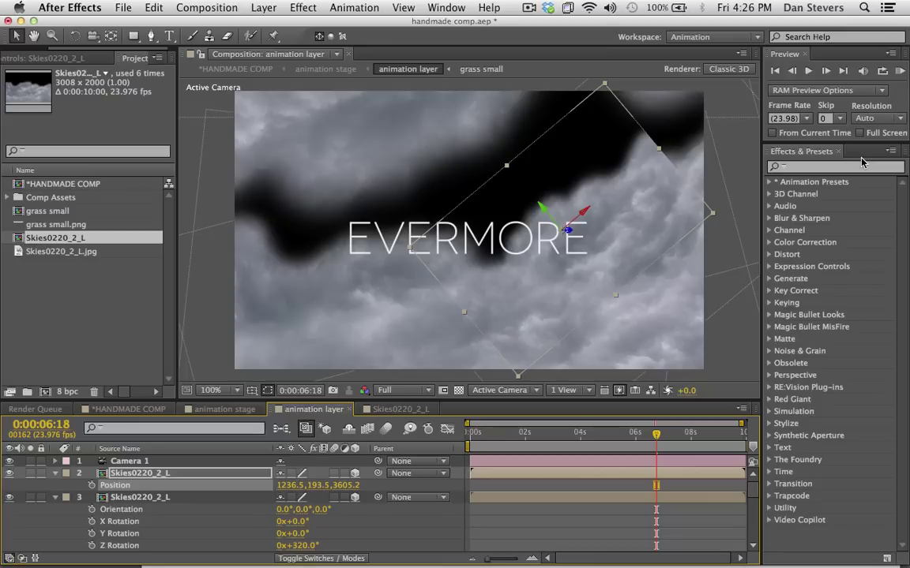
drag(348, 487, 731, 395)
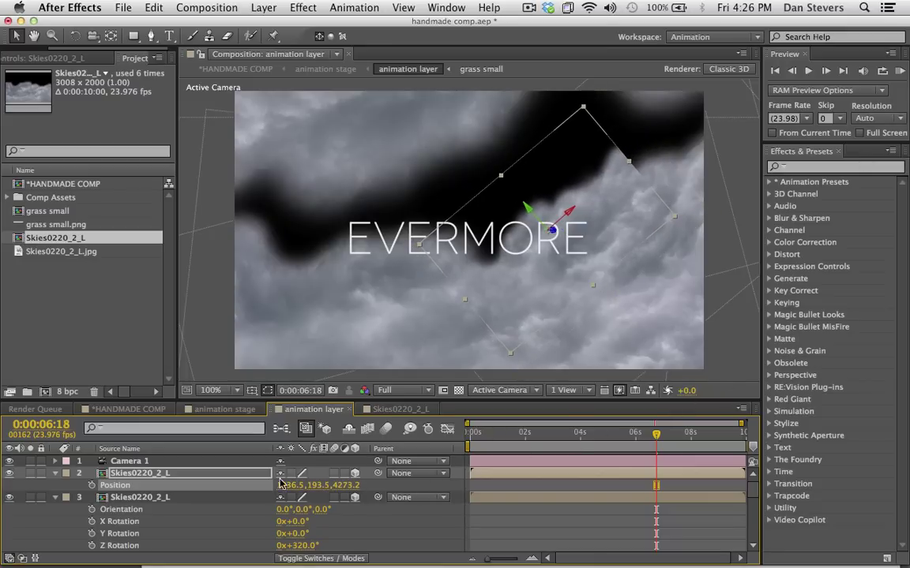
drag(342, 486, 365, 460)
- Rotate the cloud plane to 353° in Z and enlarge it to 238%
key(s)
key(r)
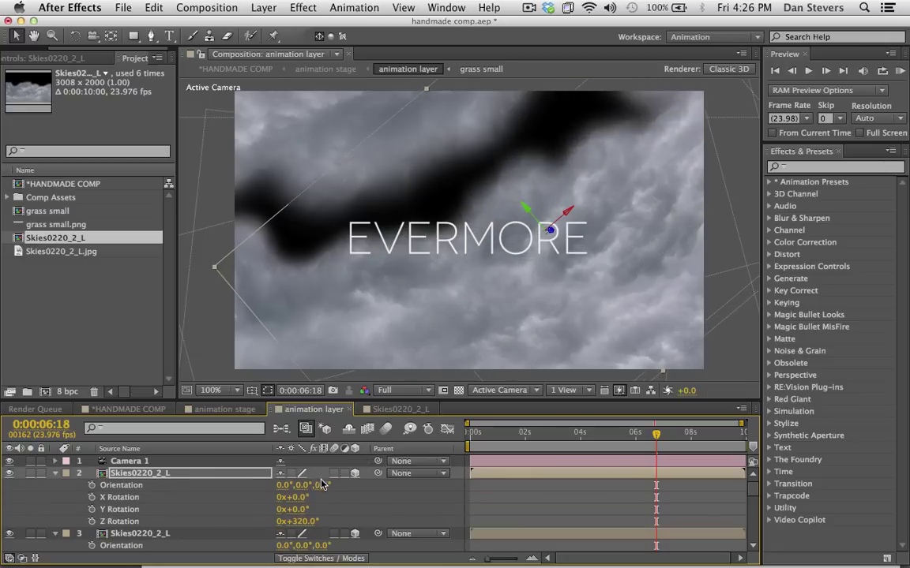
drag(300, 524, 442, 521)
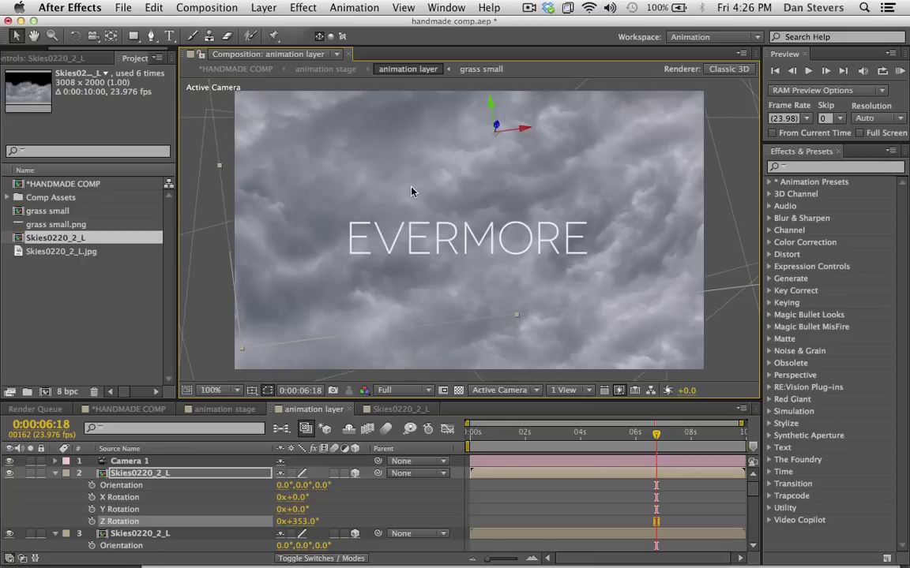
key(s)
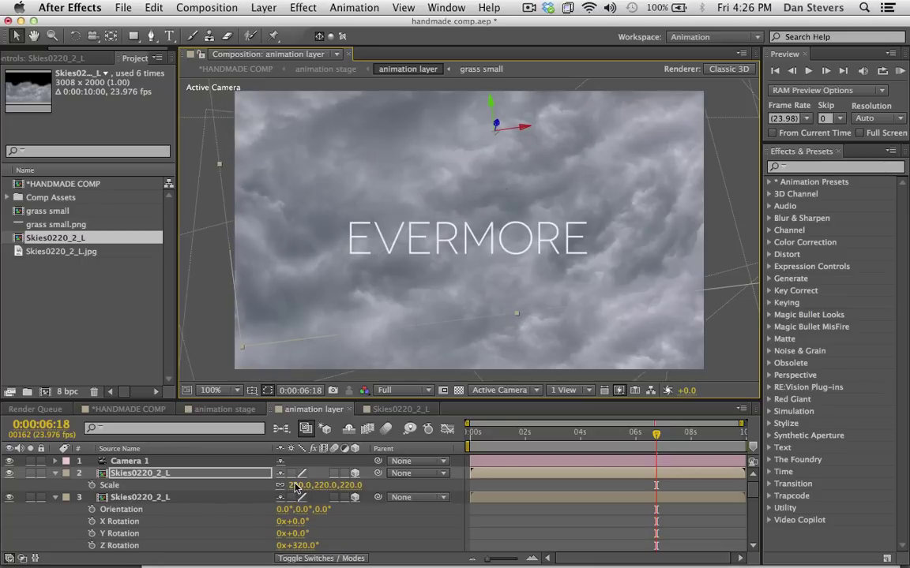
drag(302, 486, 302, 487)
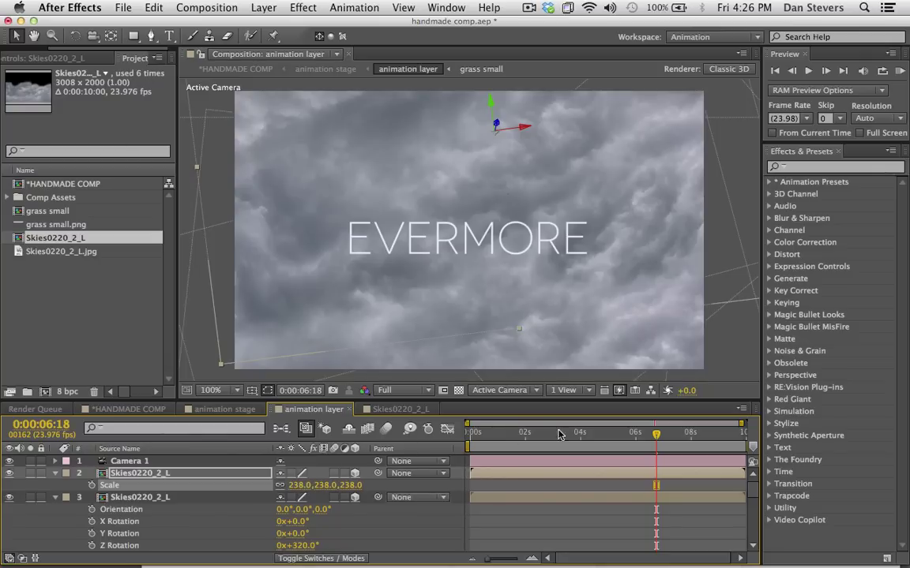
mouse_move(656, 434)
mouse_down()
mouse_move(561, 443)
mouse_move(655, 436)
mouse_up()
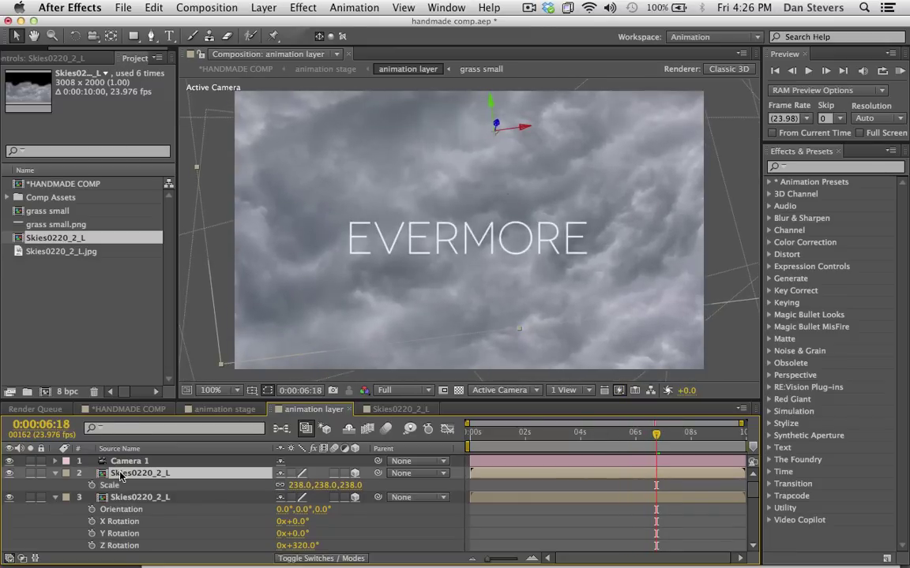
- Duplicate layer 7 and bring the lower copy forward to 393.6, 342.5, 413.0
scroll(117, 474, down, 5)
scroll(117, 490, down, 4)
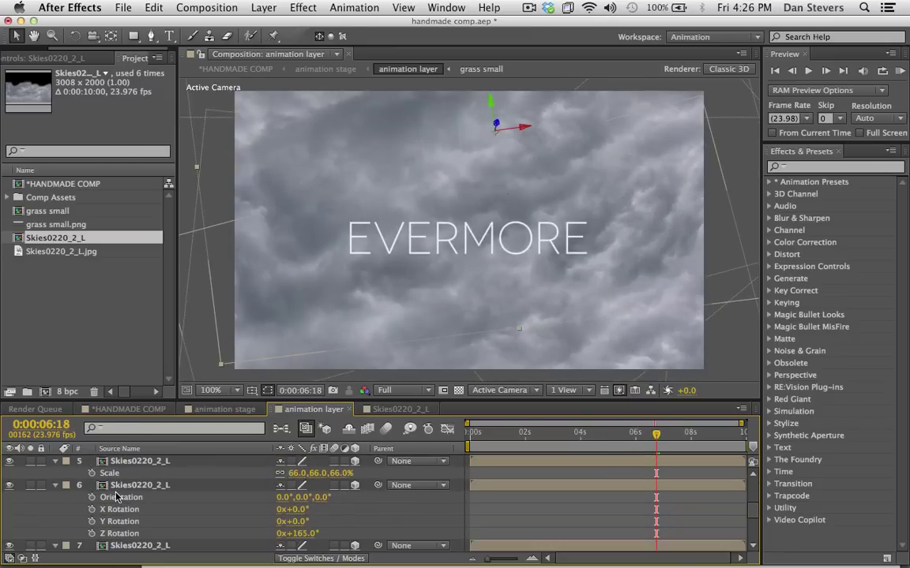
click(134, 509)
key(super+d)
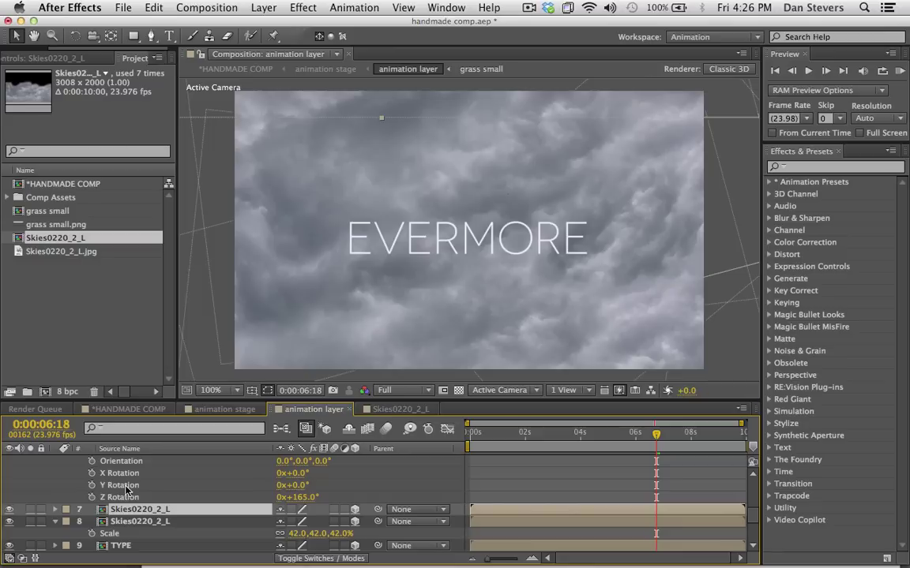
click(154, 523)
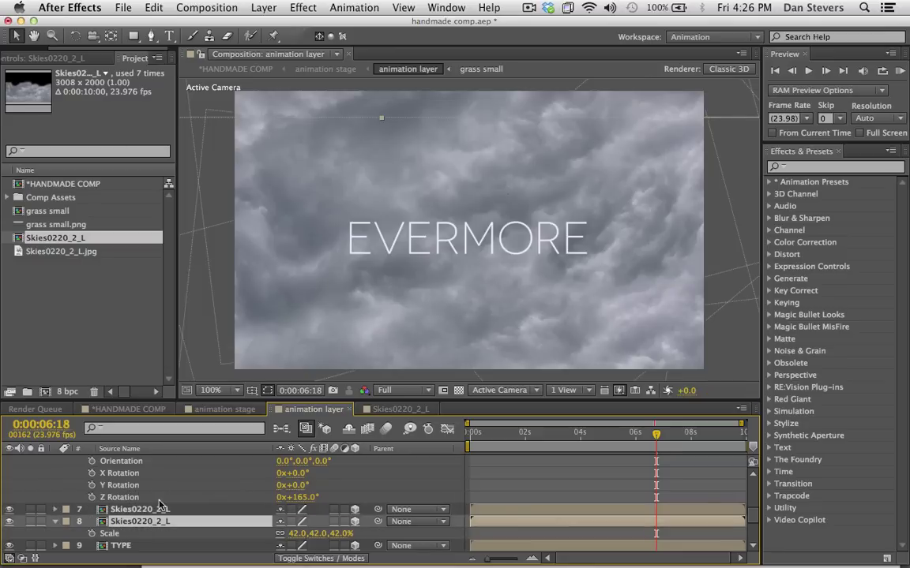
key(p)
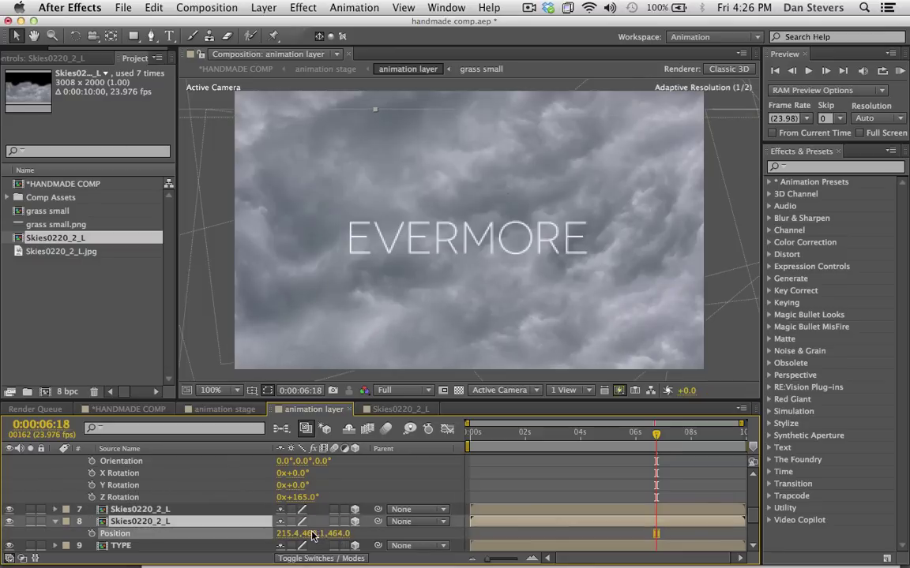
drag(335, 315, 484, 228)
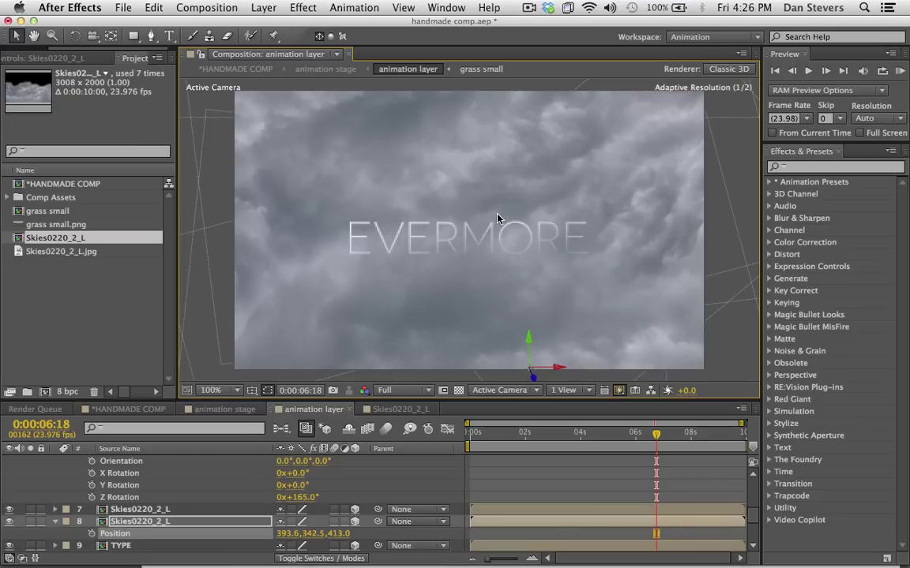
- Rotate that copy to −147° in Z and slide it left in the scene
key(r)
scroll(312, 537, down, 2)
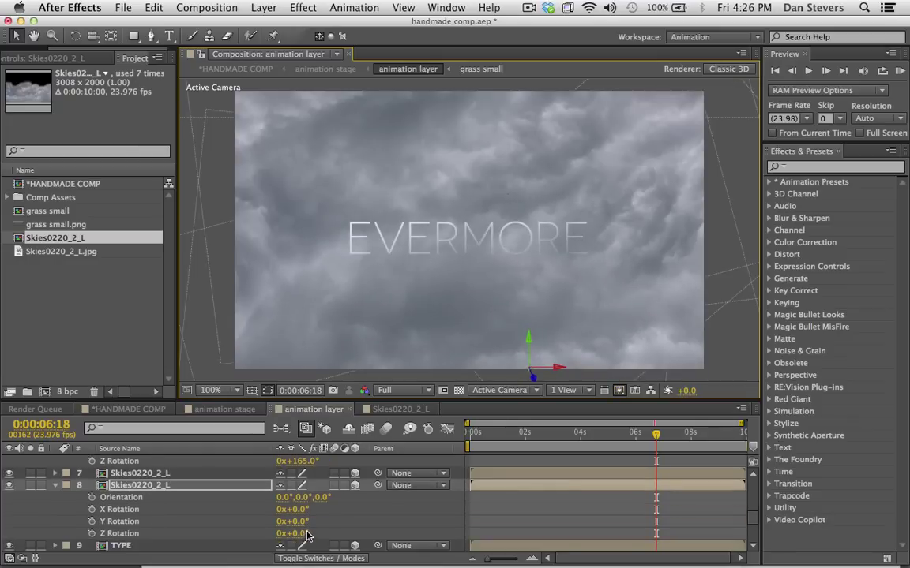
drag(308, 534, 221, 537)
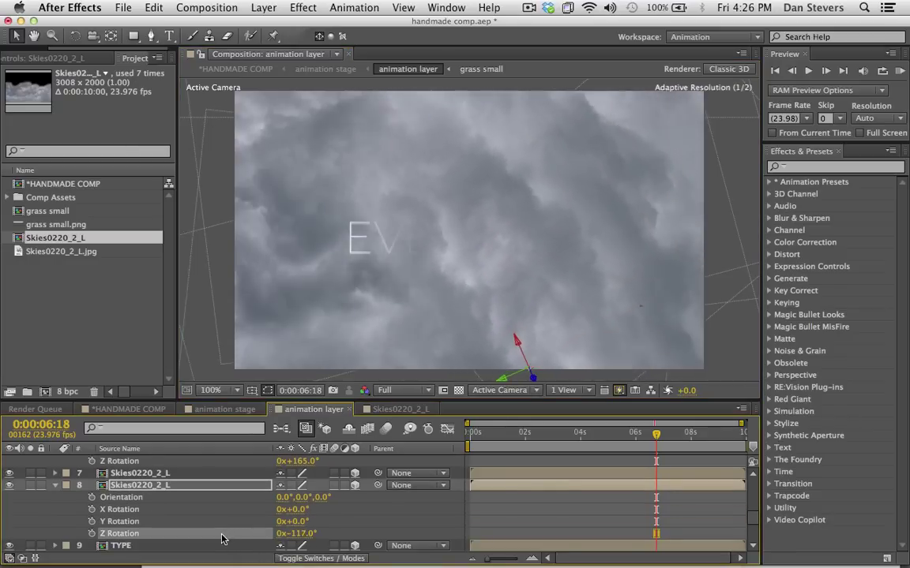
drag(540, 250, 633, 181)
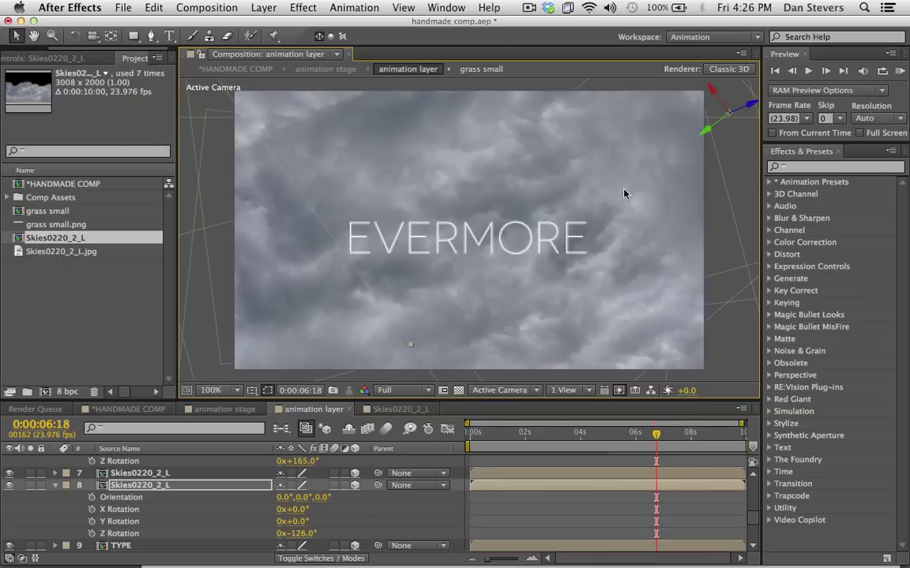
drag(322, 540, 314, 539)
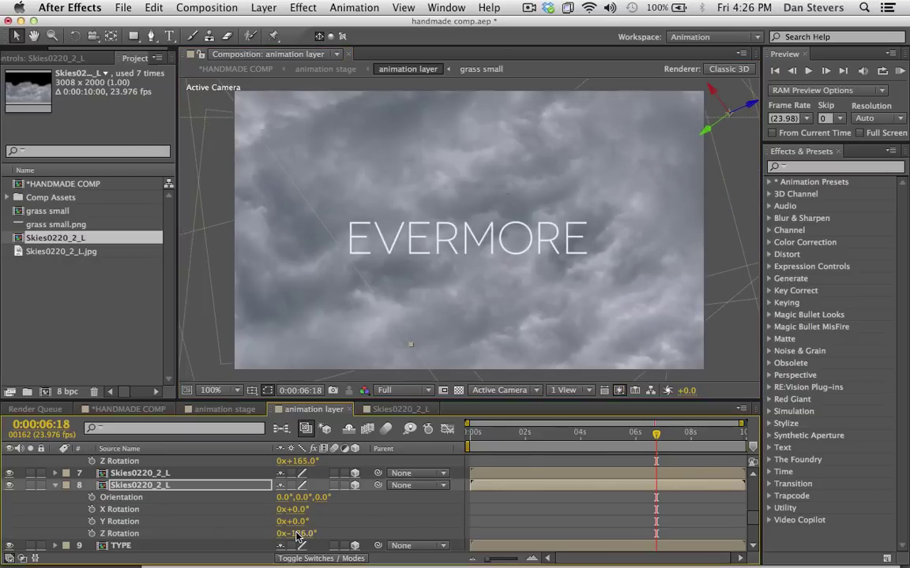
drag(649, 172, 625, 170)
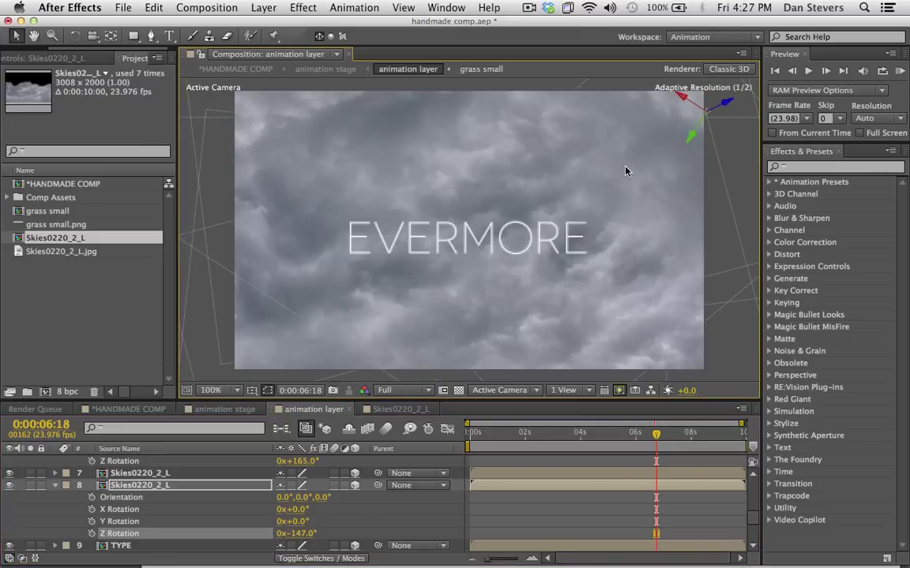
drag(675, 118, 641, 117)
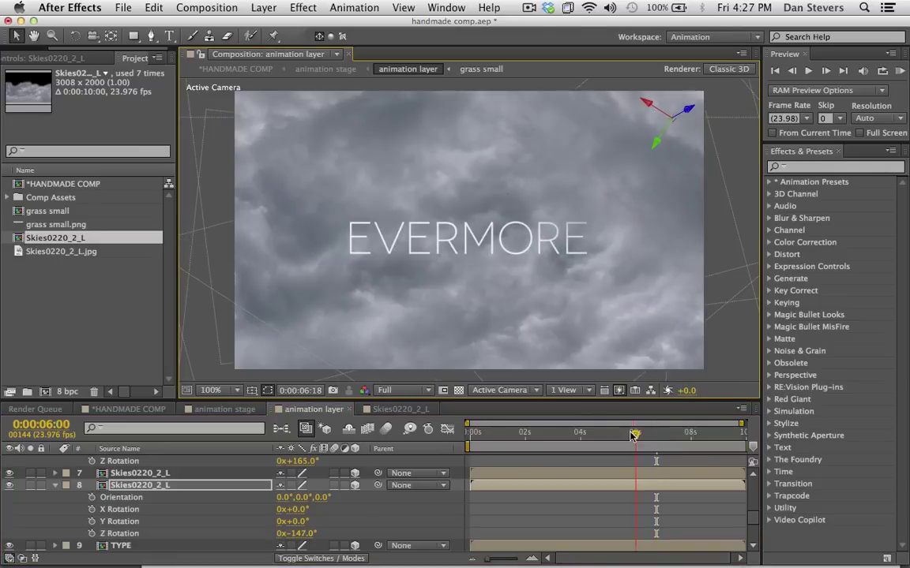
- Scrub the timeline to 0:00:08:11 to review the layered clouds behind EVERMORE
drag(637, 433, 705, 404)
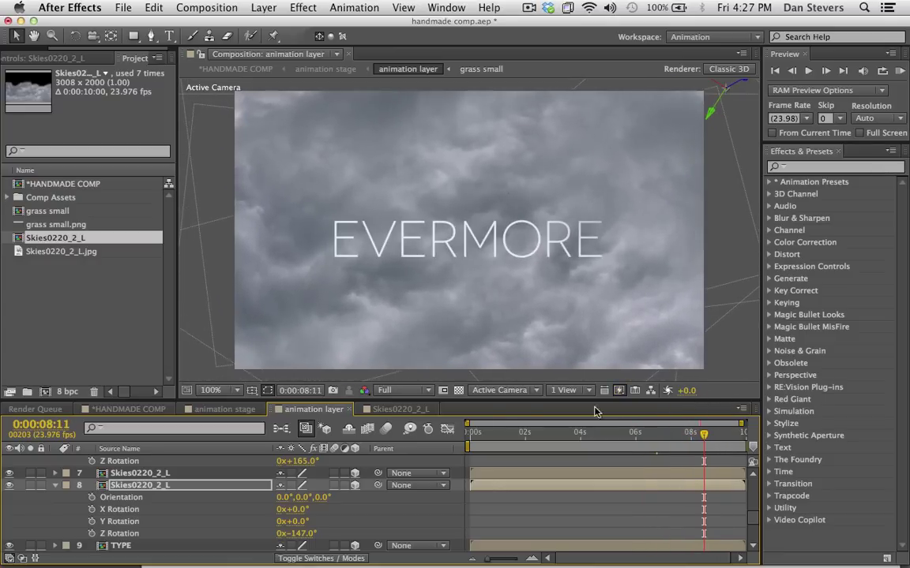
scroll(133, 487, up, 1)
scroll(133, 487, up, 4)
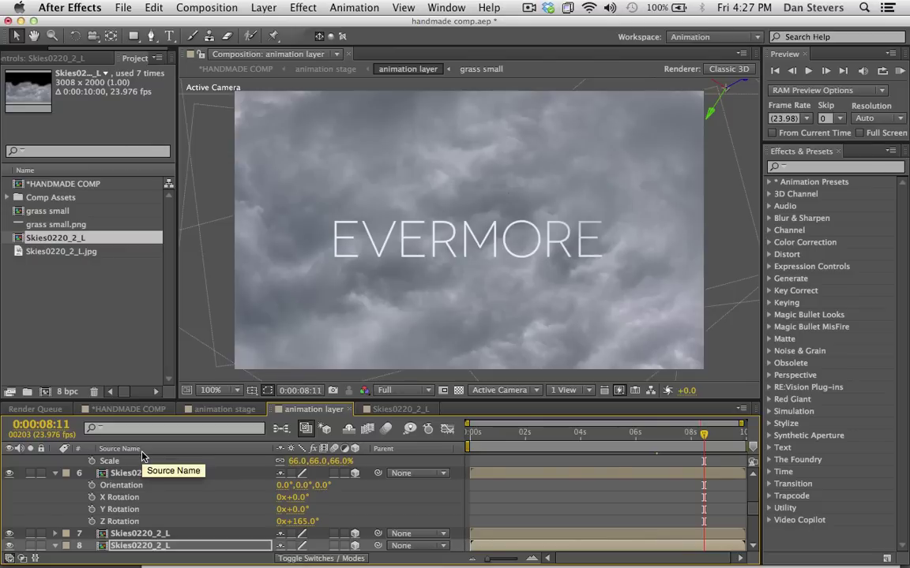
click(252, 71)
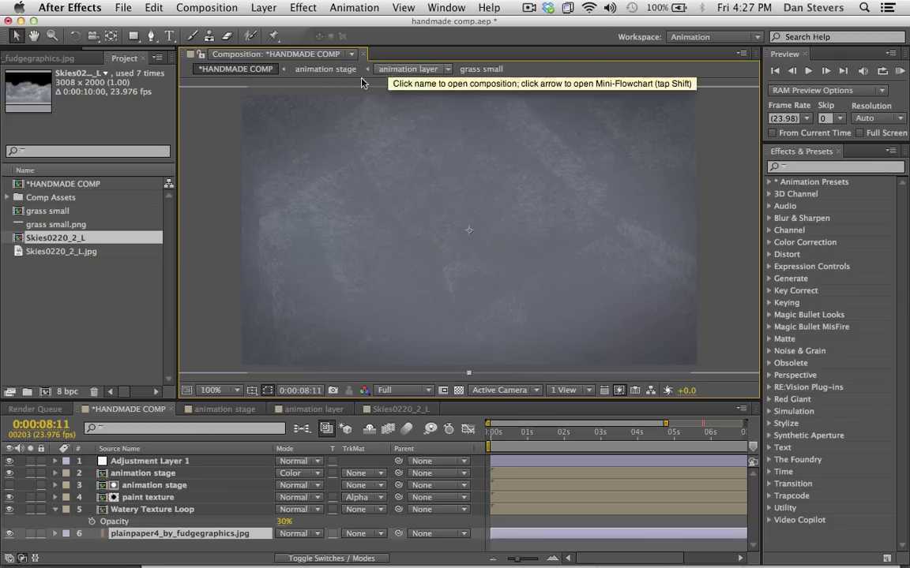
click(408, 68)
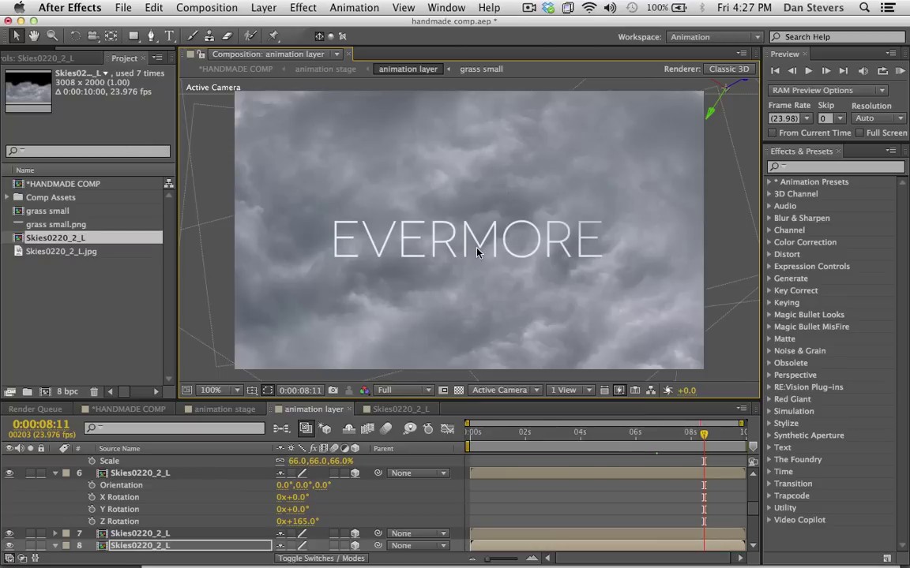
- Twirl closed the expanded properties of layers 2 through 8, then select Camera 1
scroll(109, 494, up, 2)
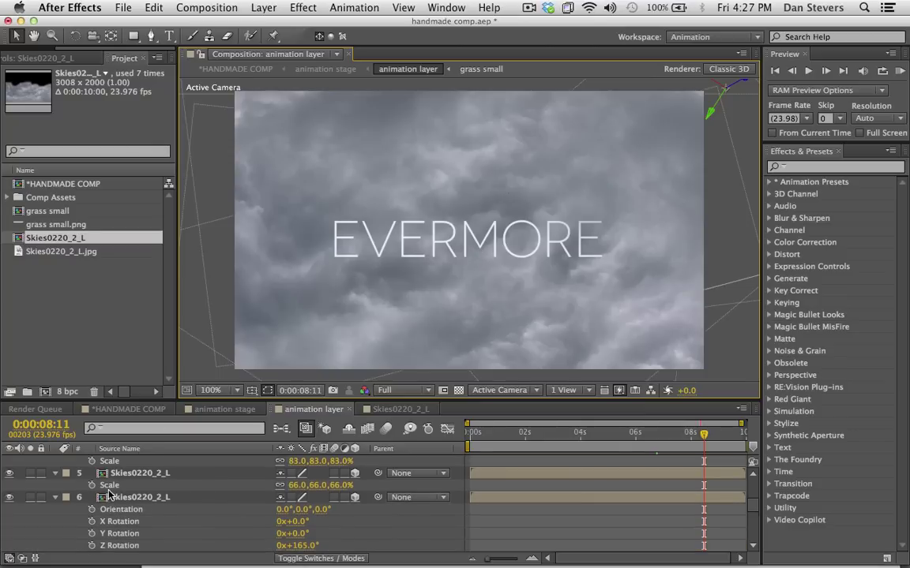
scroll(109, 493, up, 5)
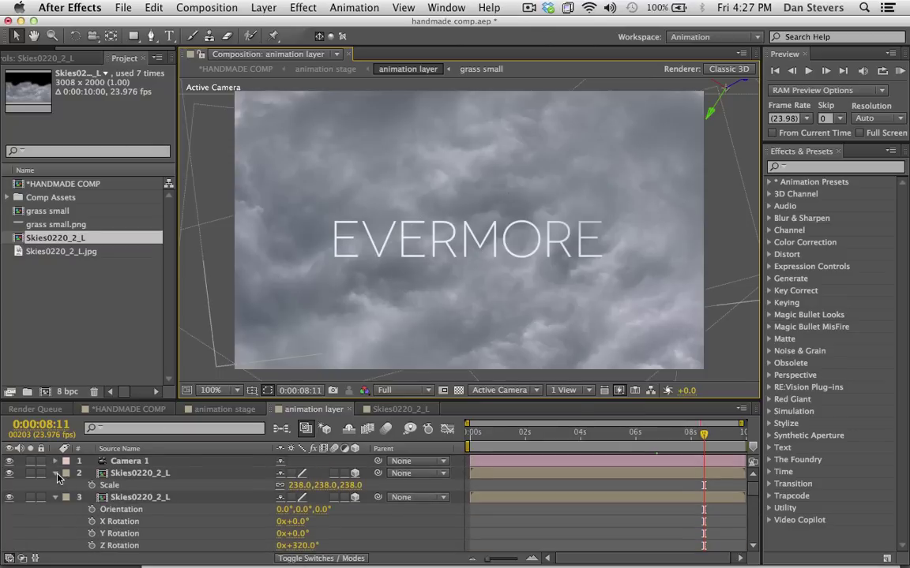
click(55, 473)
click(56, 485)
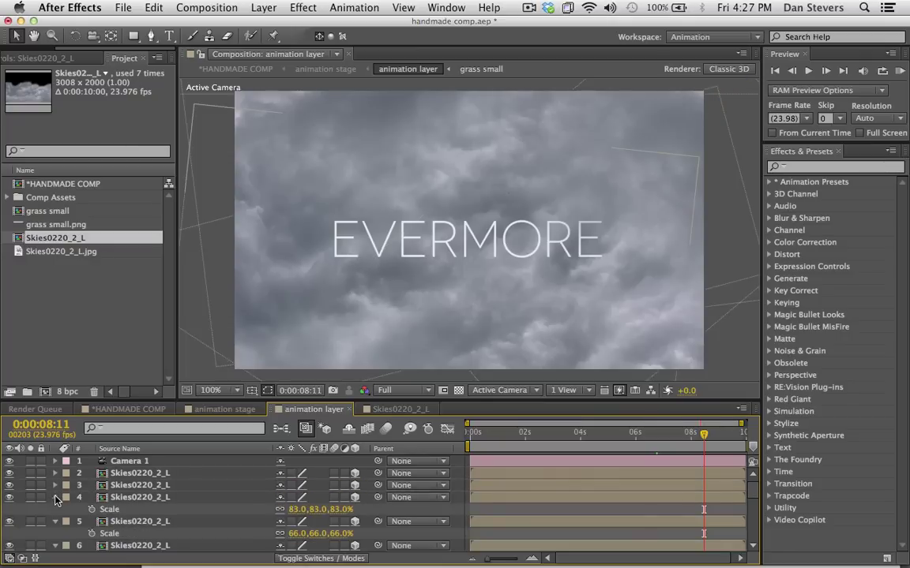
click(55, 498)
click(56, 509)
click(56, 521)
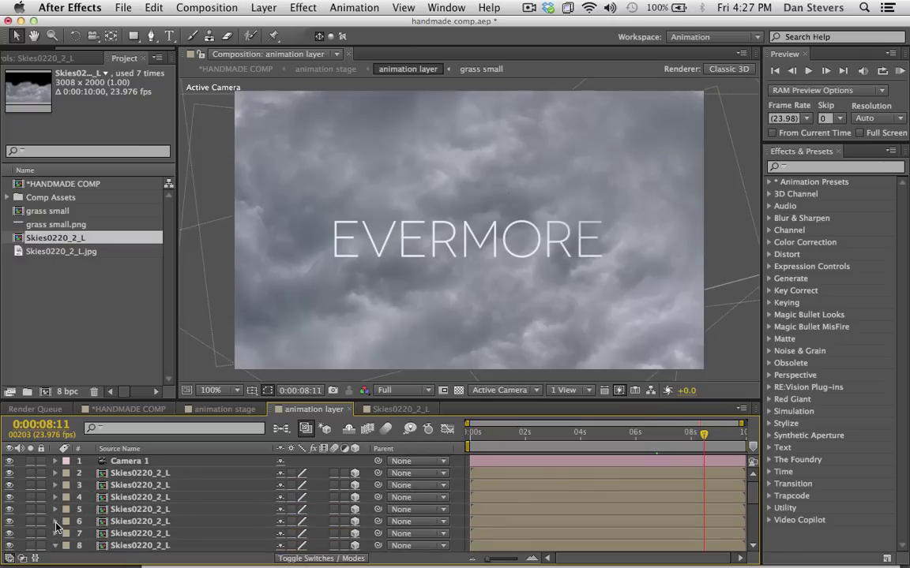
scroll(55, 522, down, 1)
click(55, 521)
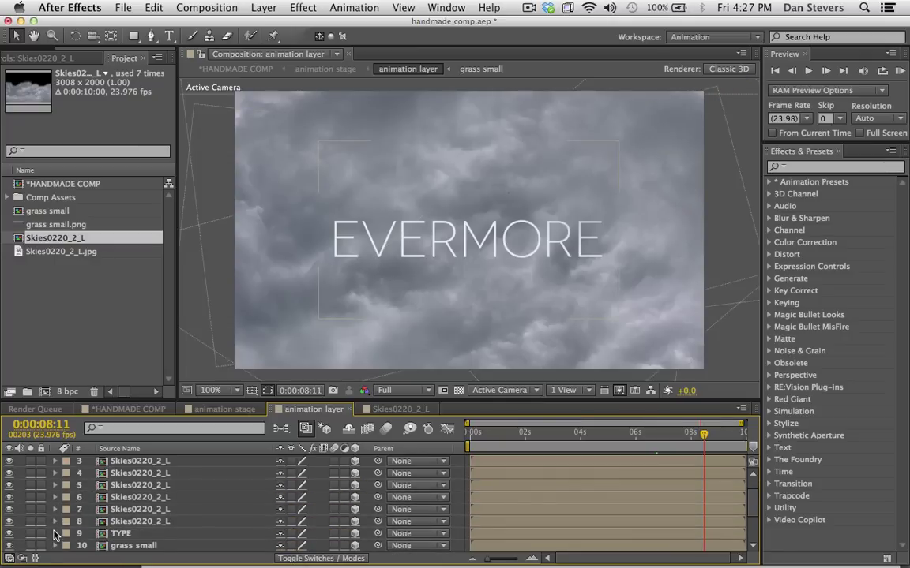
scroll(56, 536, up, 2)
click(124, 462)
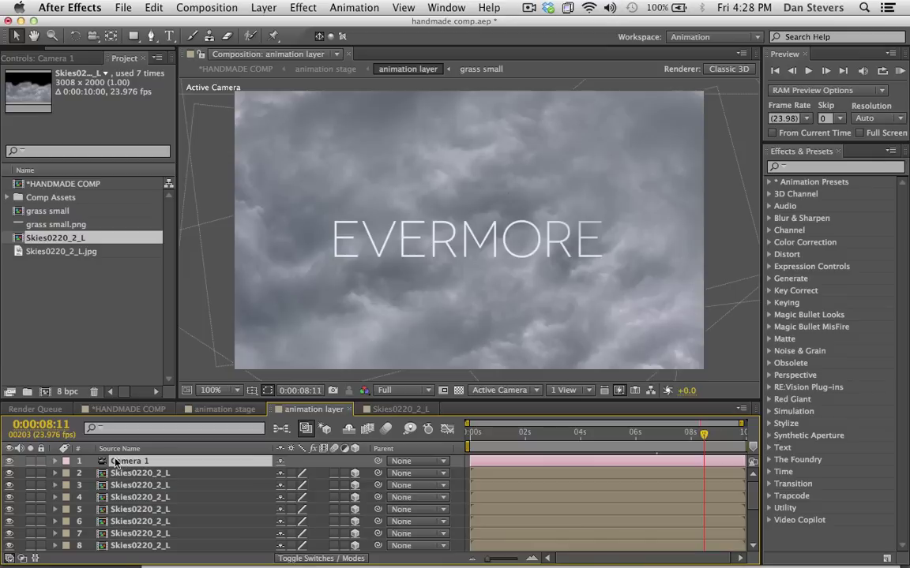
- Duplicate Camera 1, then pre-compose the original camera and all Skies layers into 'Clouds'
key(super+d)
click(118, 473)
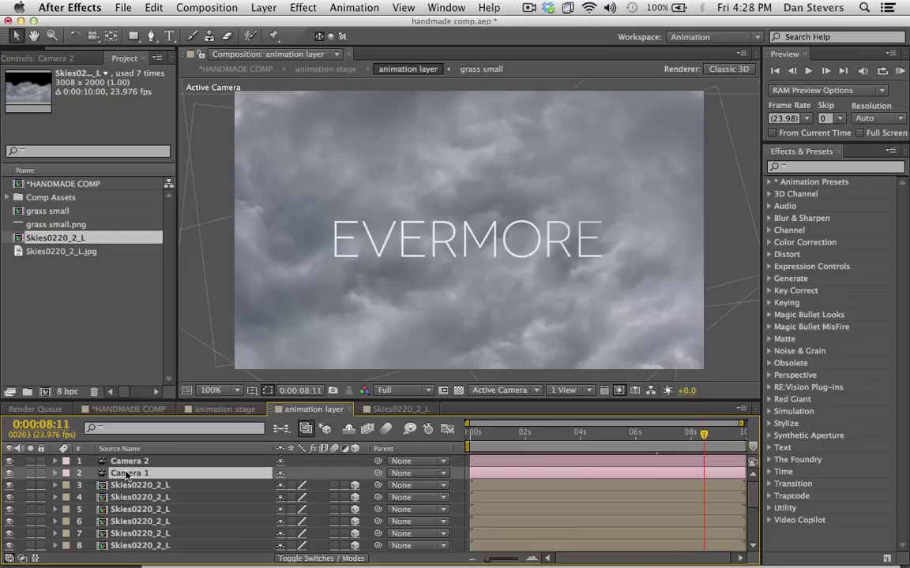
scroll(126, 490, down, 3)
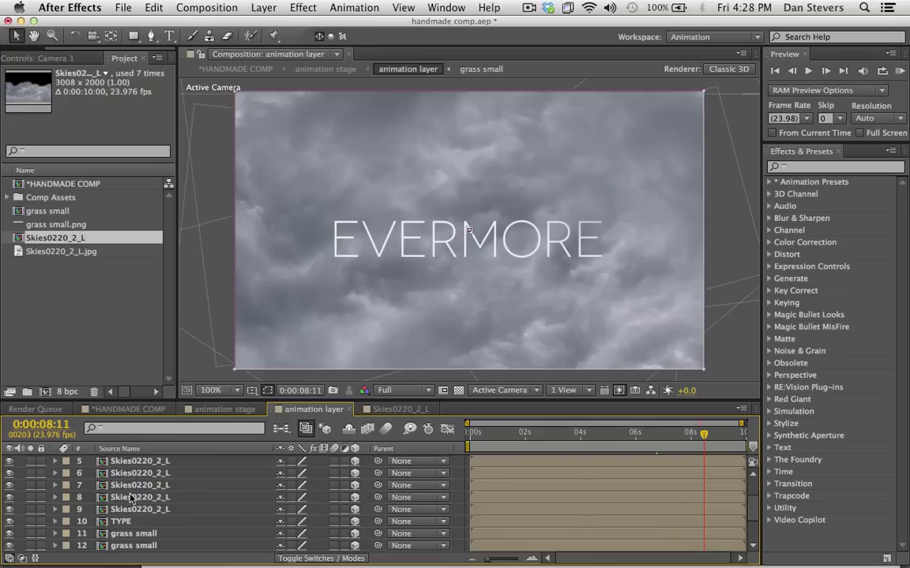
shift+click(128, 509)
scroll(129, 509, up, 3)
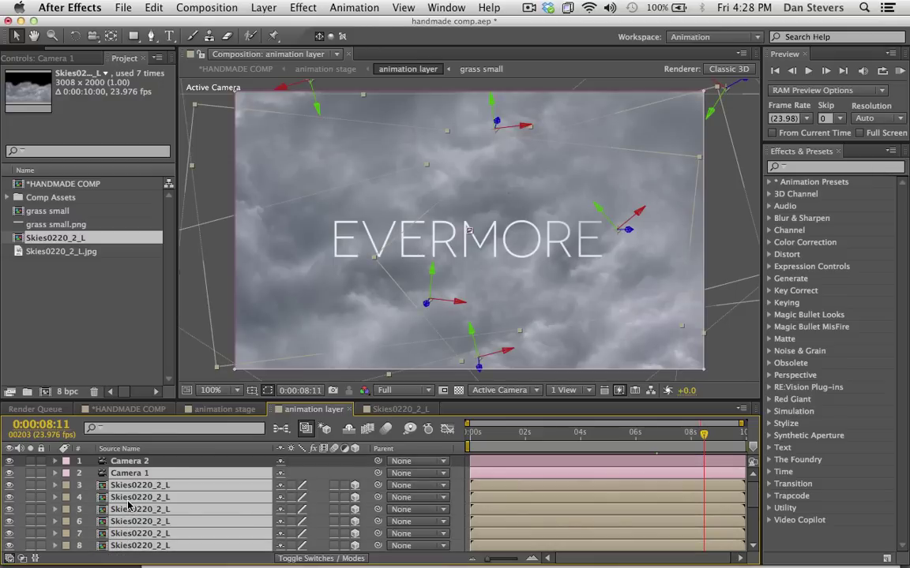
key(super+shift+c)
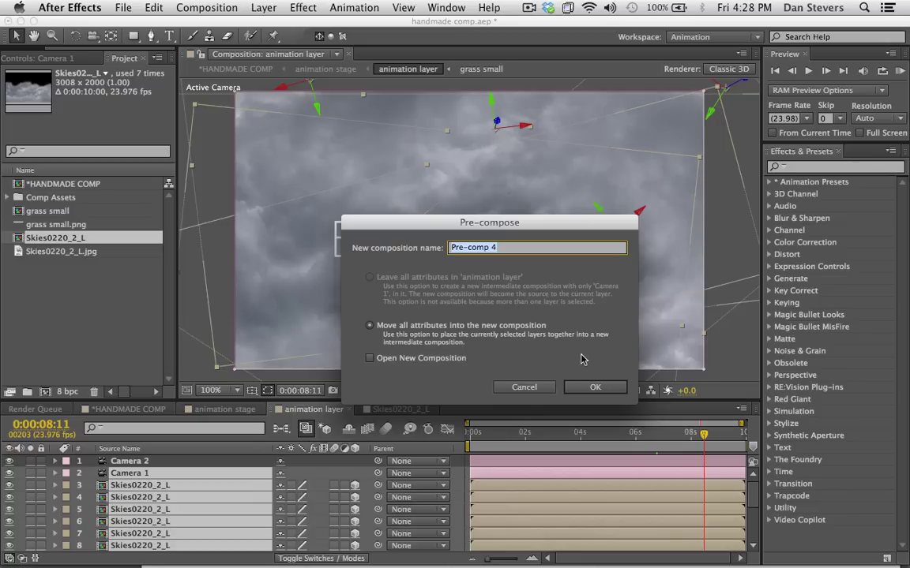
text(Clouds)
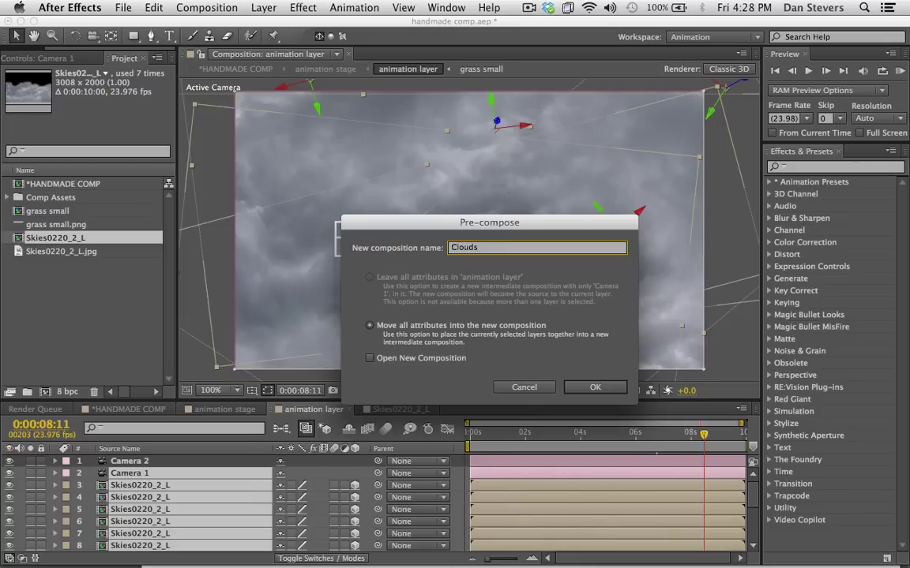
key(Return)
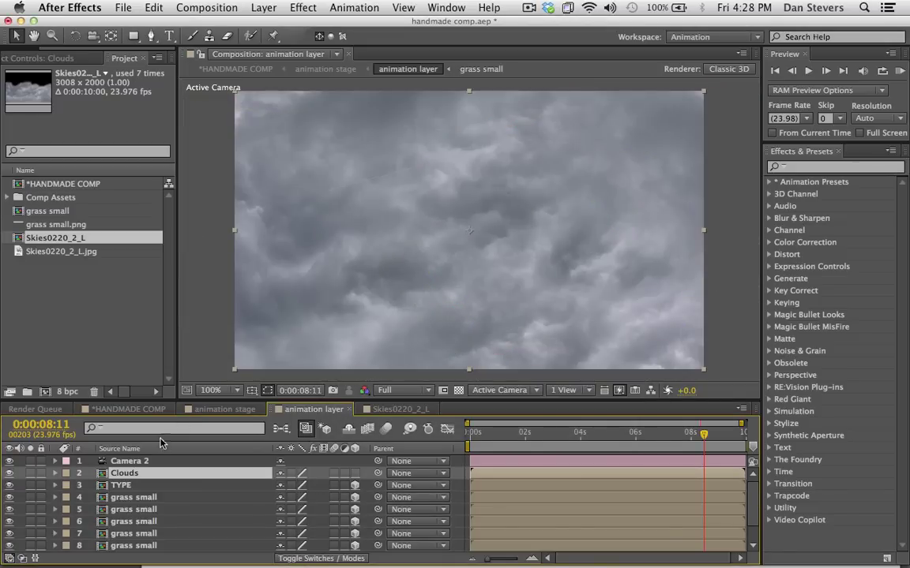
- Move the Clouds layer below the title and grass layers and scrub to check the animation
drag(138, 472, 124, 540)
scroll(136, 485, down, 1)
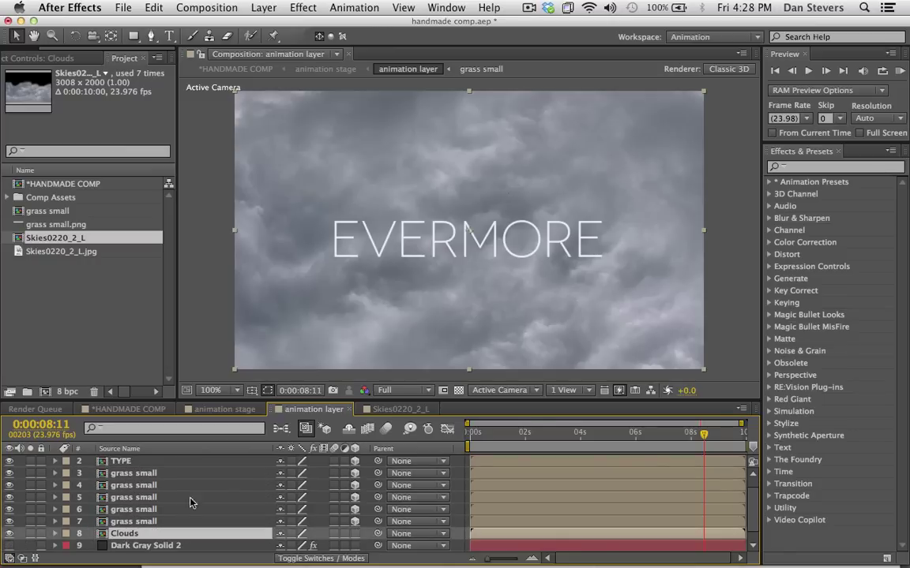
drag(694, 439, 535, 435)
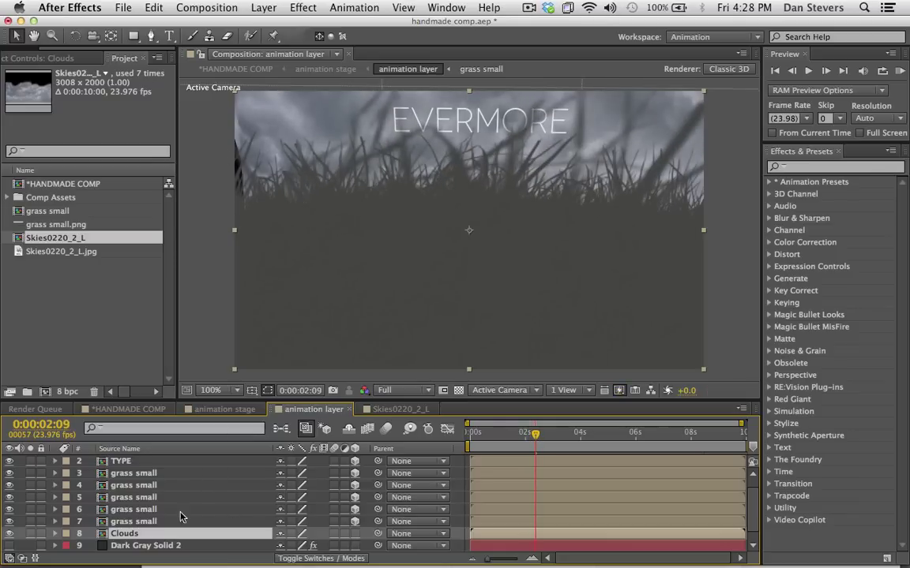
drag(533, 434, 574, 427)
scroll(140, 492, up, 1)
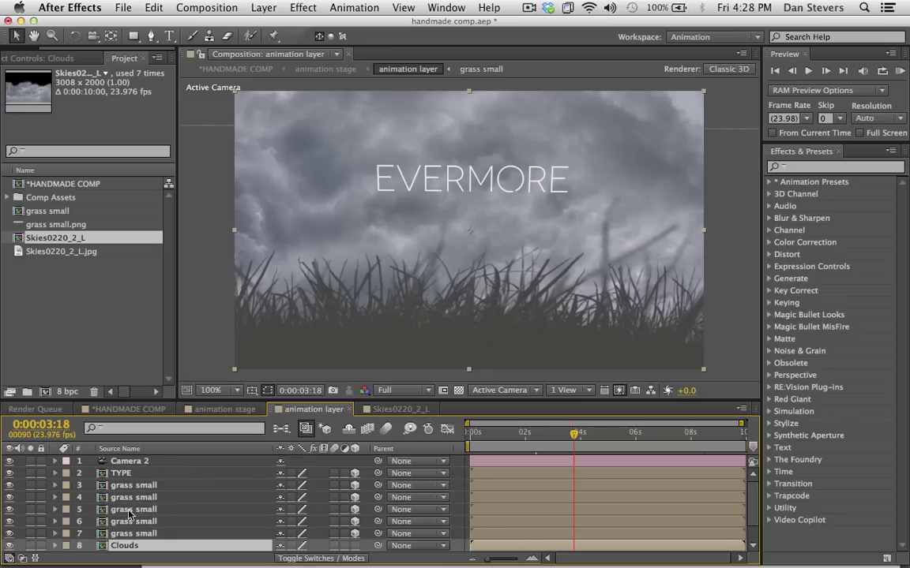
- Open the Clouds pre-comp and scale the first Skies layer (layer 2) up to 265%
double_click(124, 546)
click(130, 461)
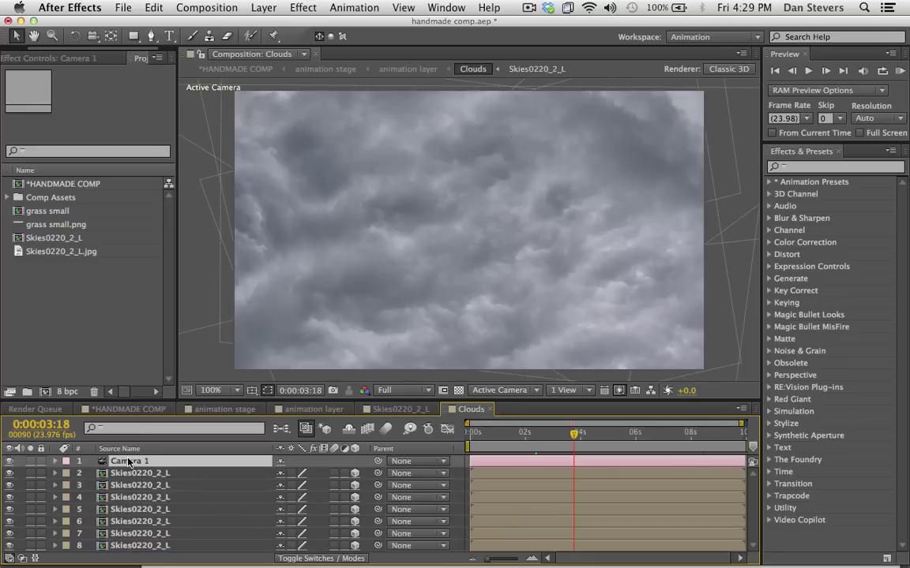
drag(504, 435, 527, 456)
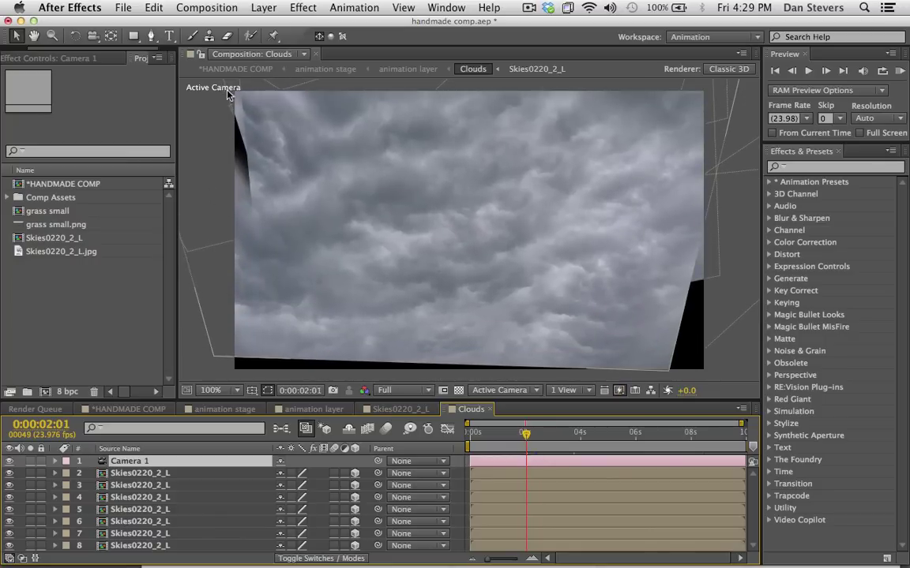
click(141, 473)
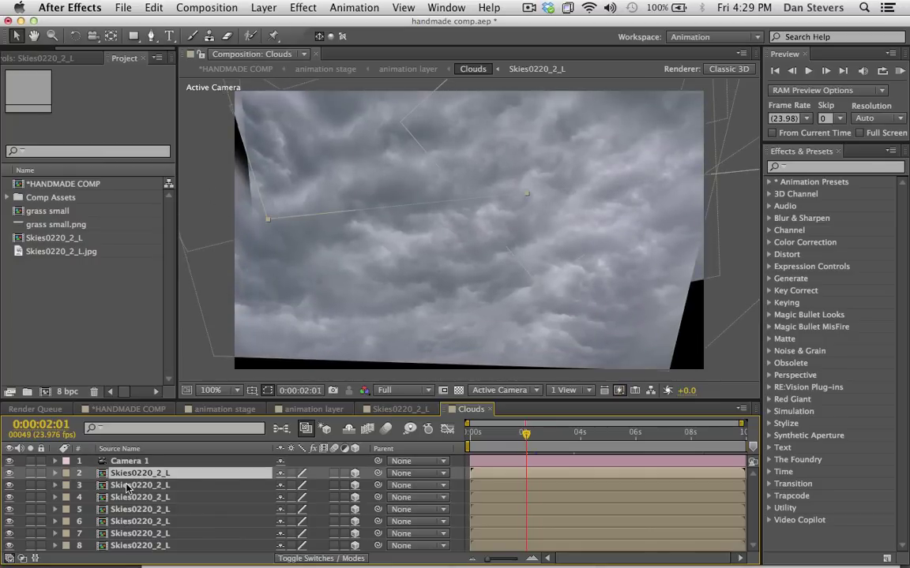
key(p)
key(s)
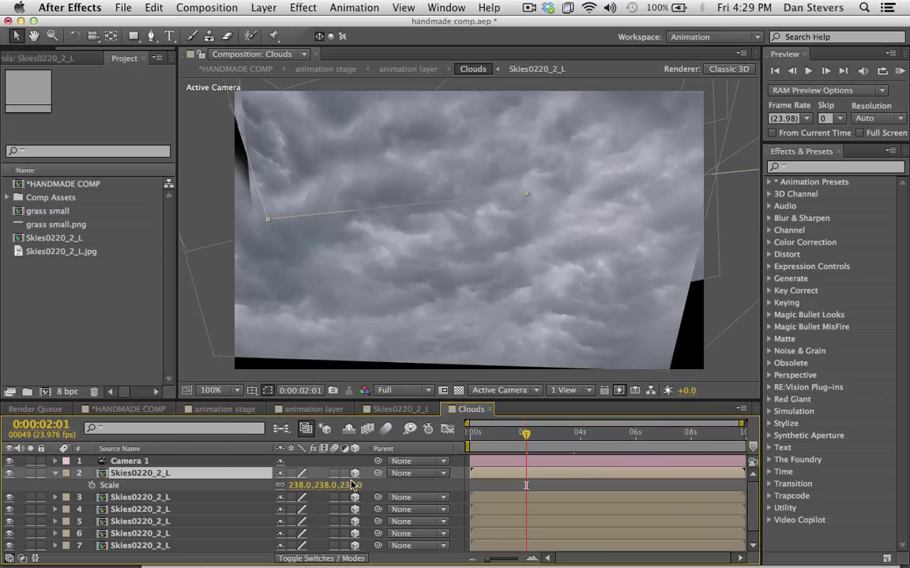
drag(352, 484, 366, 483)
- Scale Skies layer 4 to 94% and layer 7 to 45%, then return to the animation layer comp
click(167, 499)
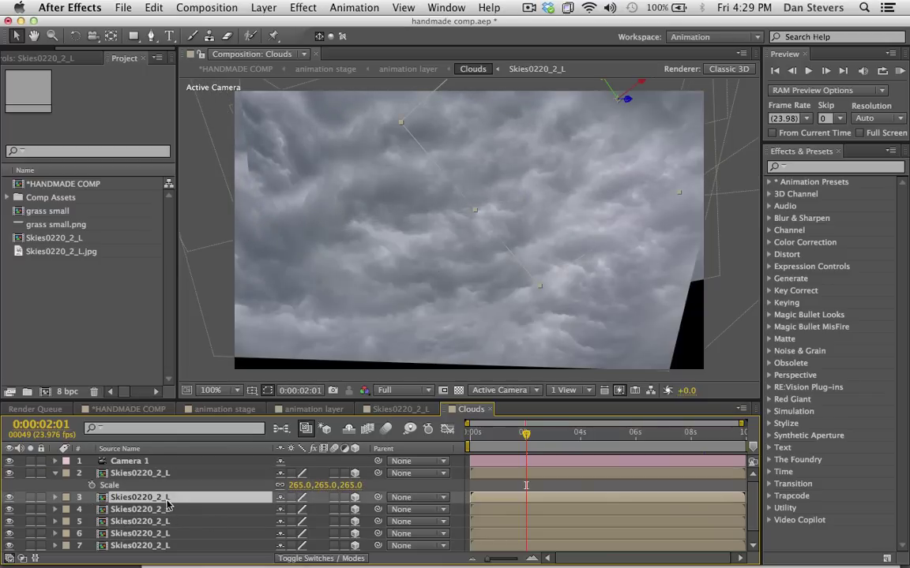
click(154, 512)
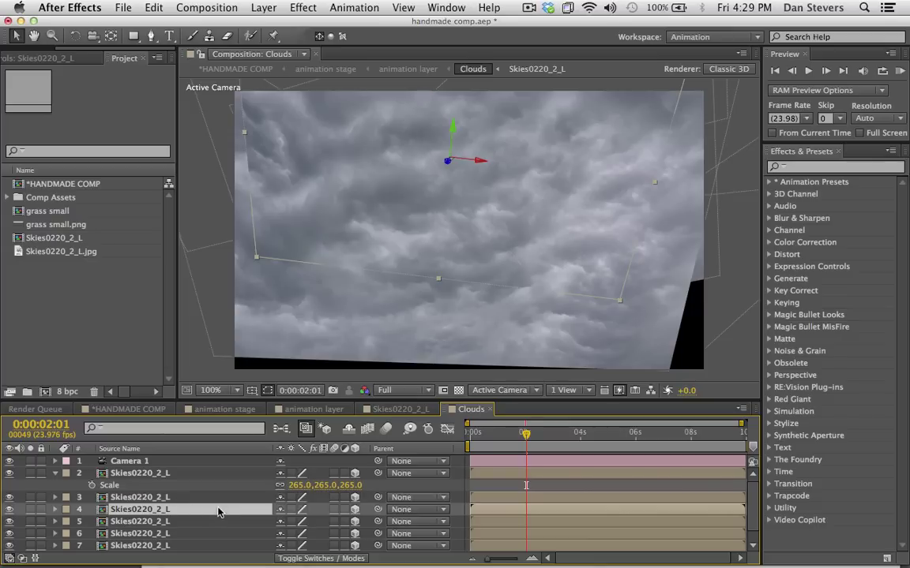
key(s)
drag(300, 523, 307, 523)
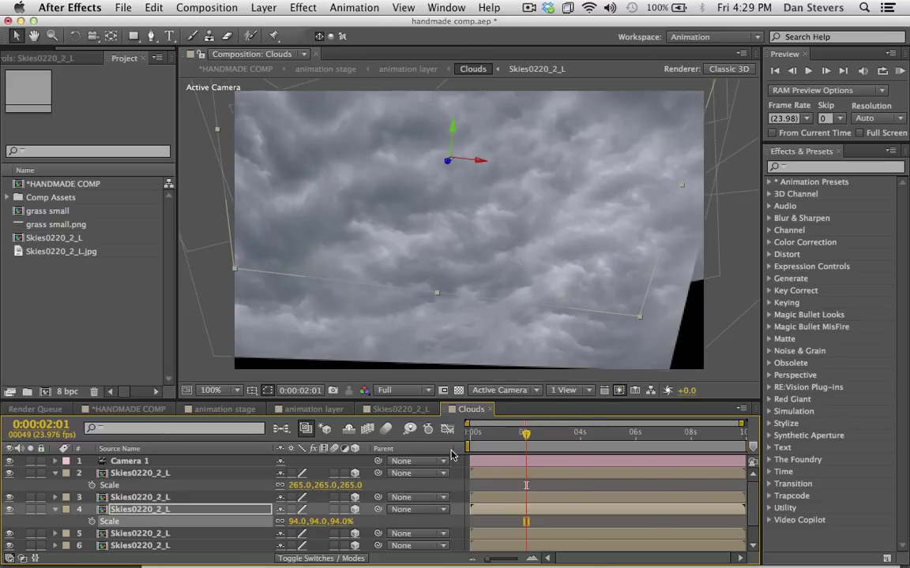
scroll(316, 521, down, 1)
click(140, 534)
key(s)
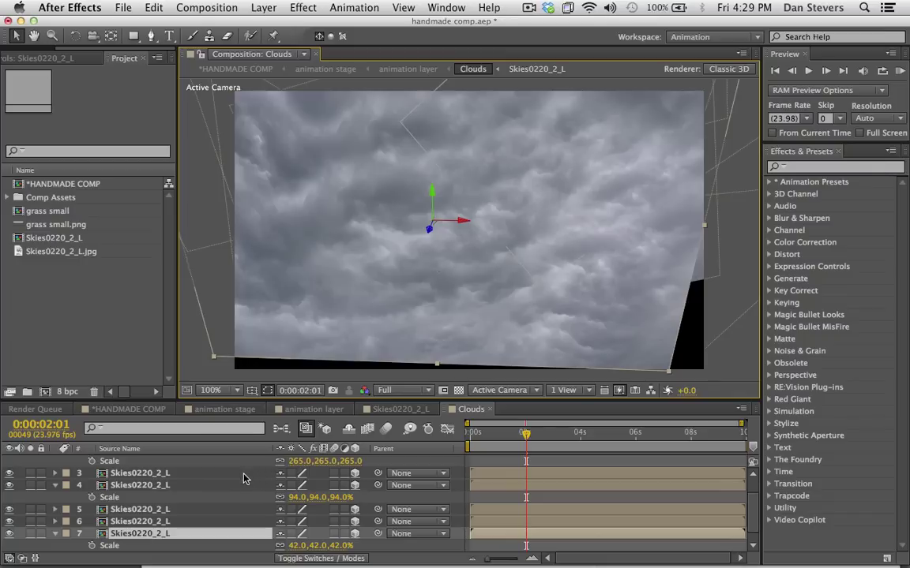
drag(302, 548, 302, 548)
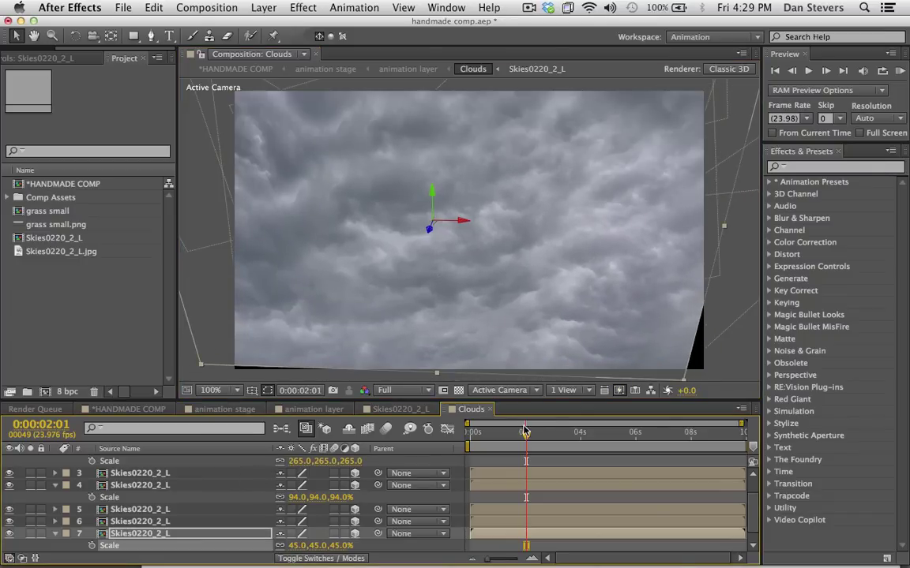
drag(526, 434, 593, 363)
click(407, 69)
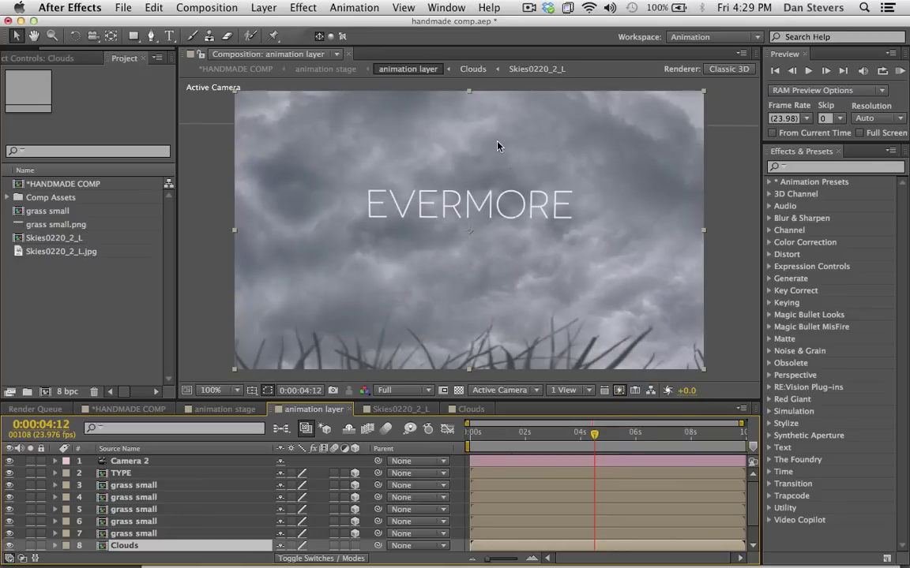
- Reopen the Clouds comp and hide the Scale properties on layers 2, 4 and 7
click(466, 69)
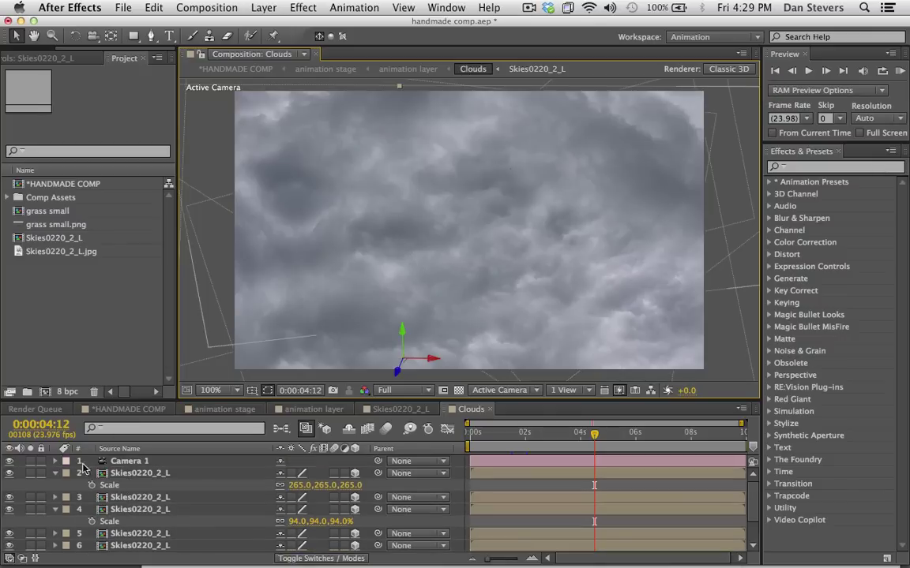
click(55, 473)
click(55, 497)
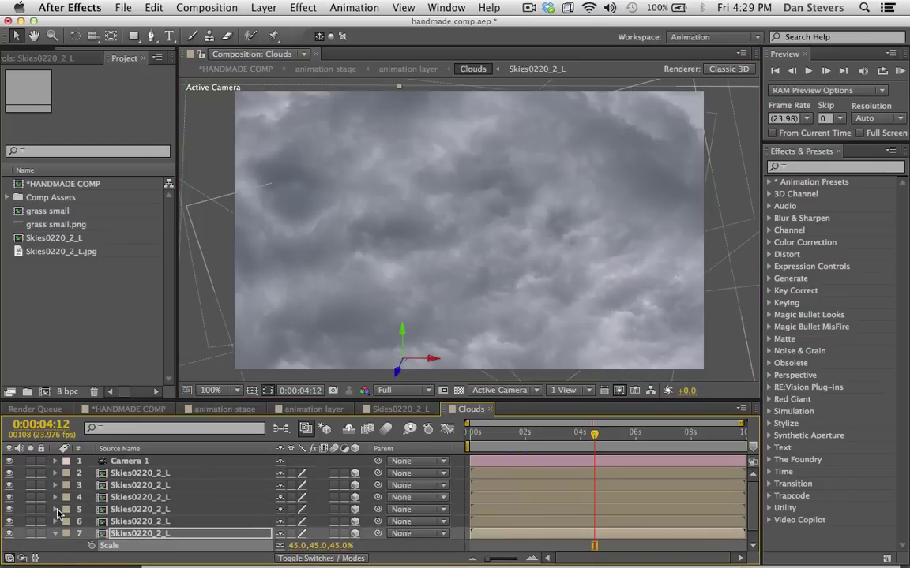
click(54, 534)
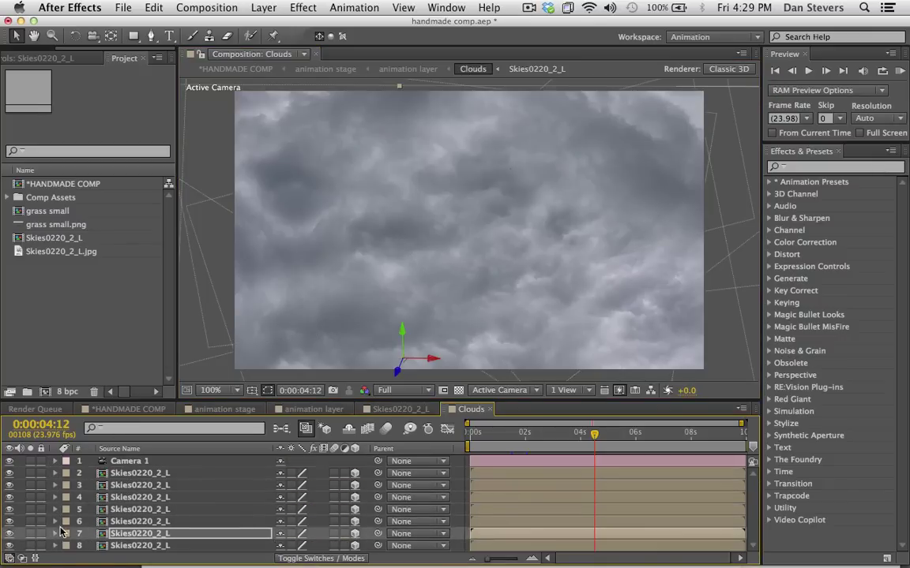
- Pre-compose all eight Clouds layers into Pre-comp 4 and duplicate the Pre-comp 4 layer
click(134, 462)
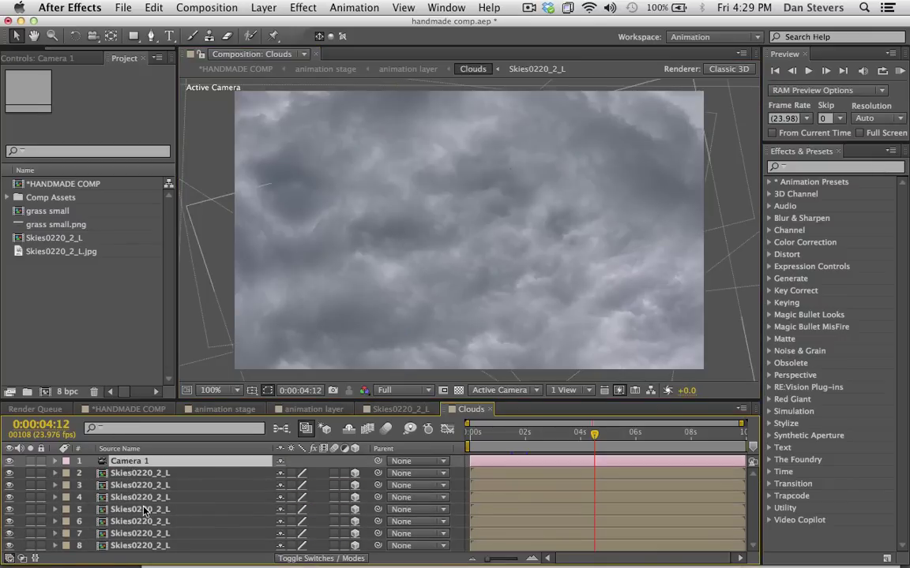
shift+click(124, 546)
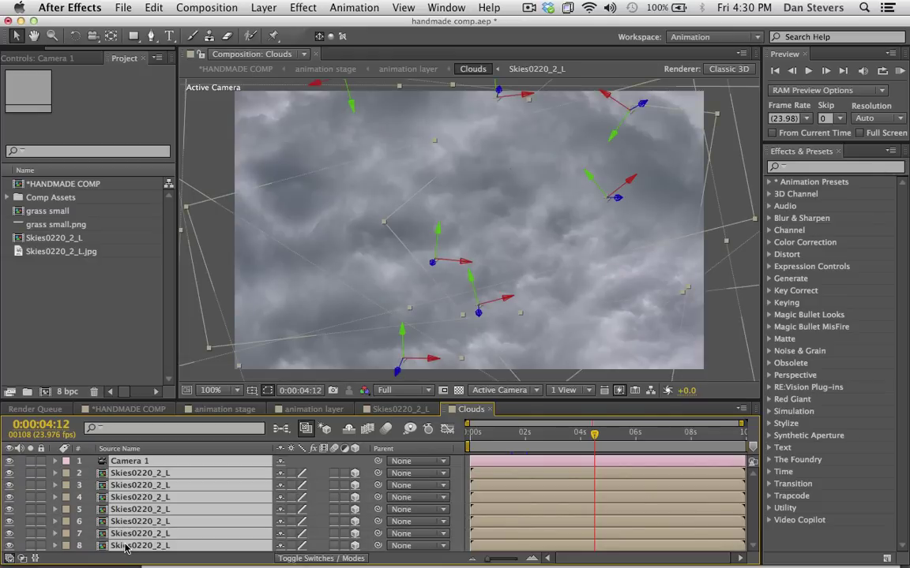
key(super+shift+c)
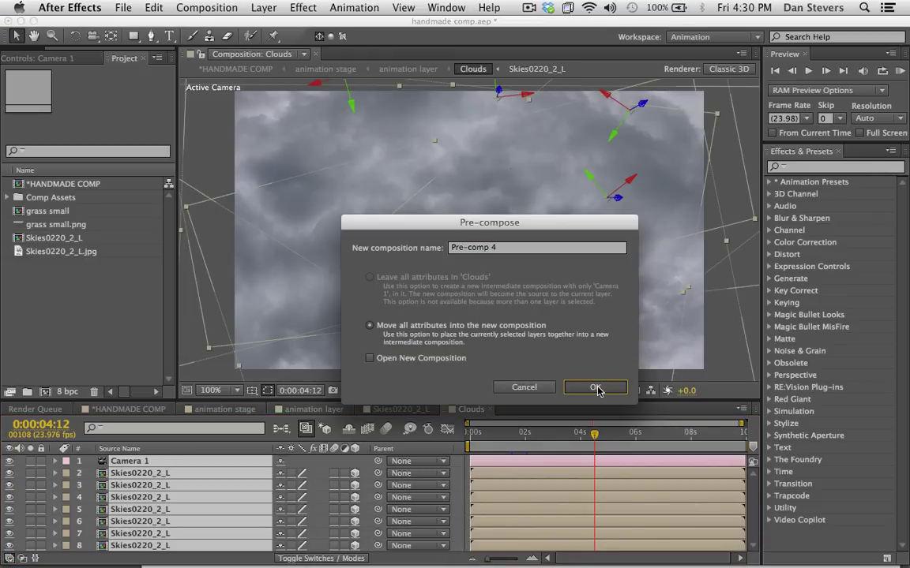
click(588, 386)
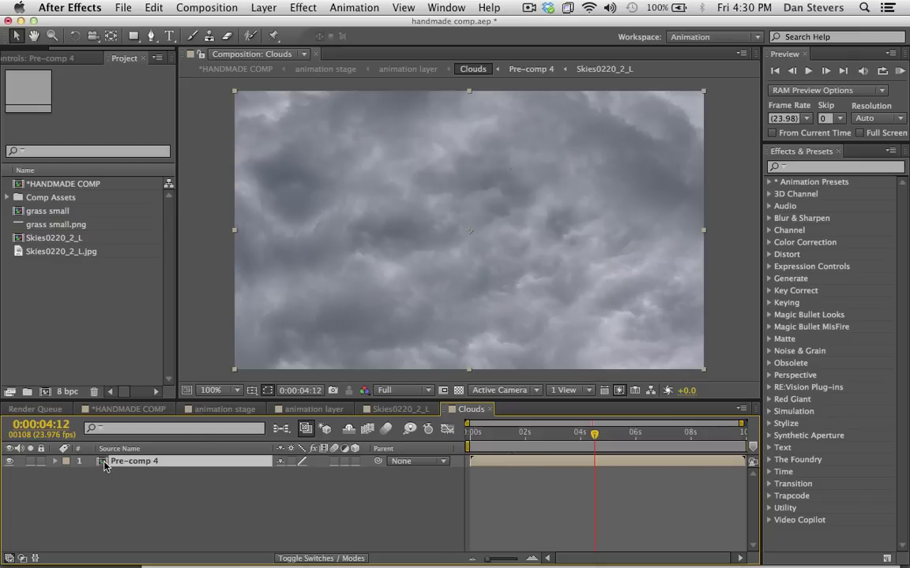
key(super+d)
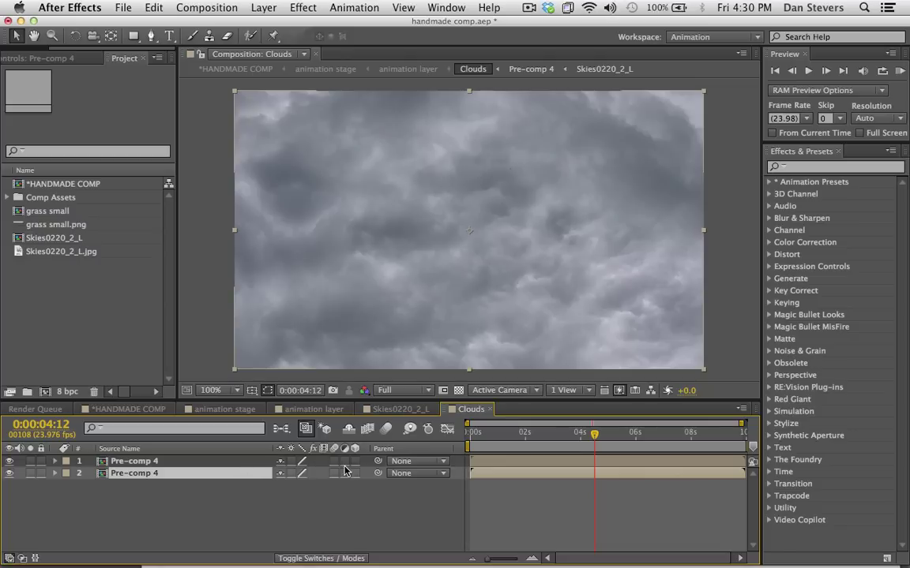
click(320, 558)
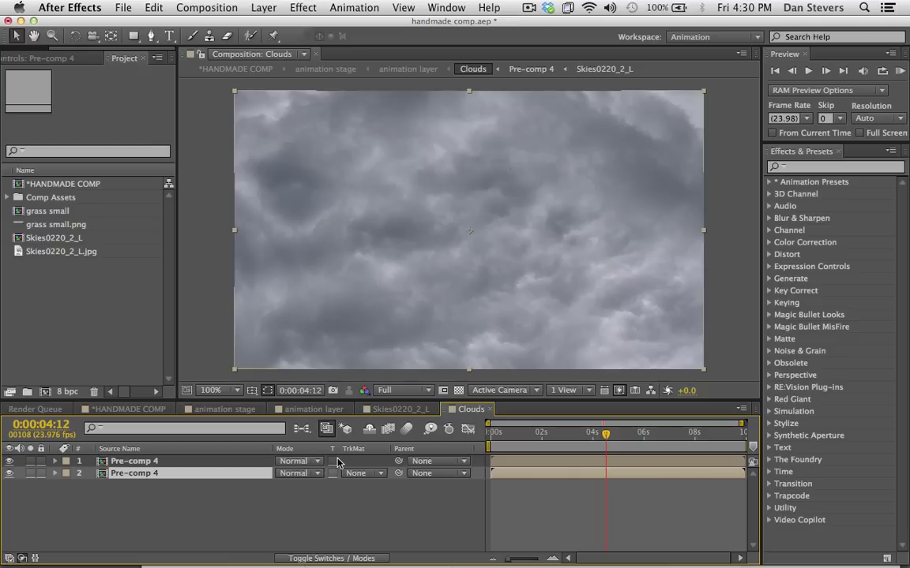
click(358, 473)
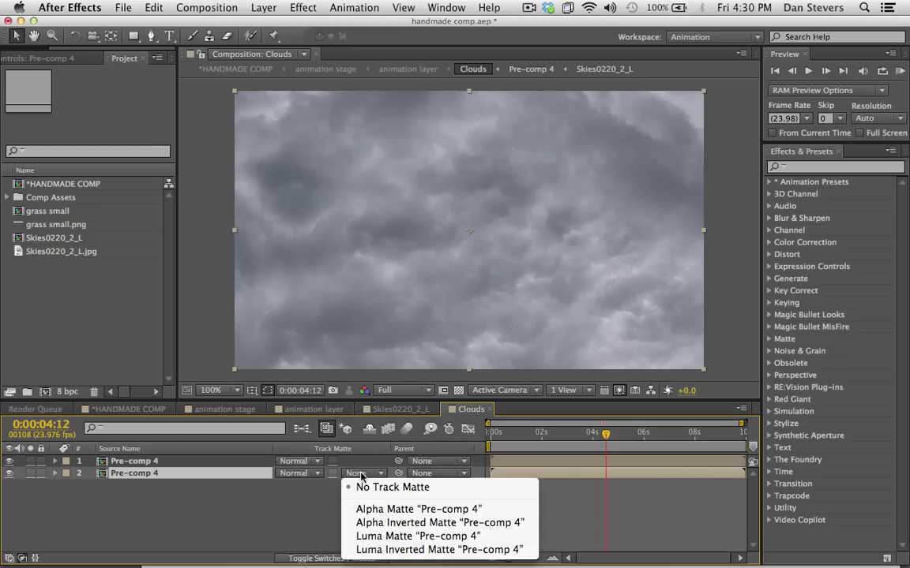
click(382, 550)
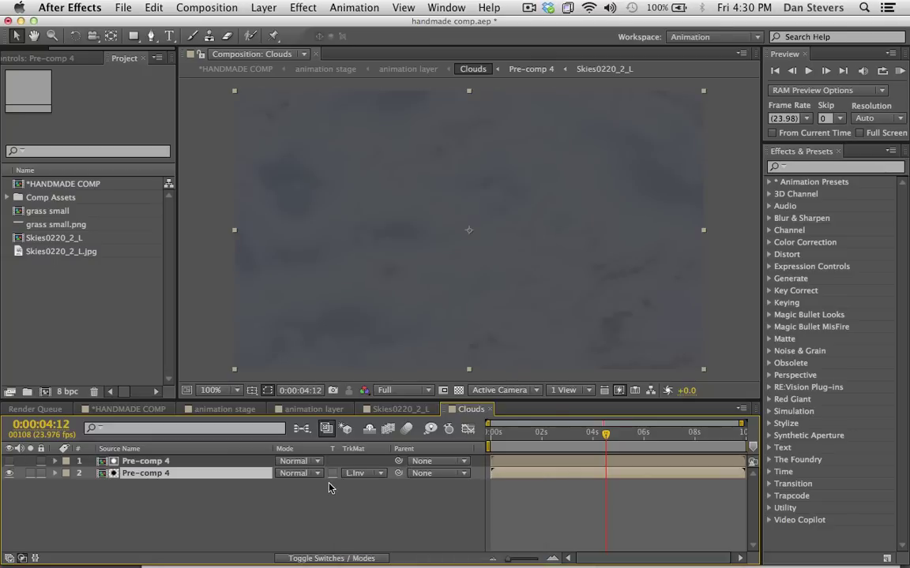
click(458, 390)
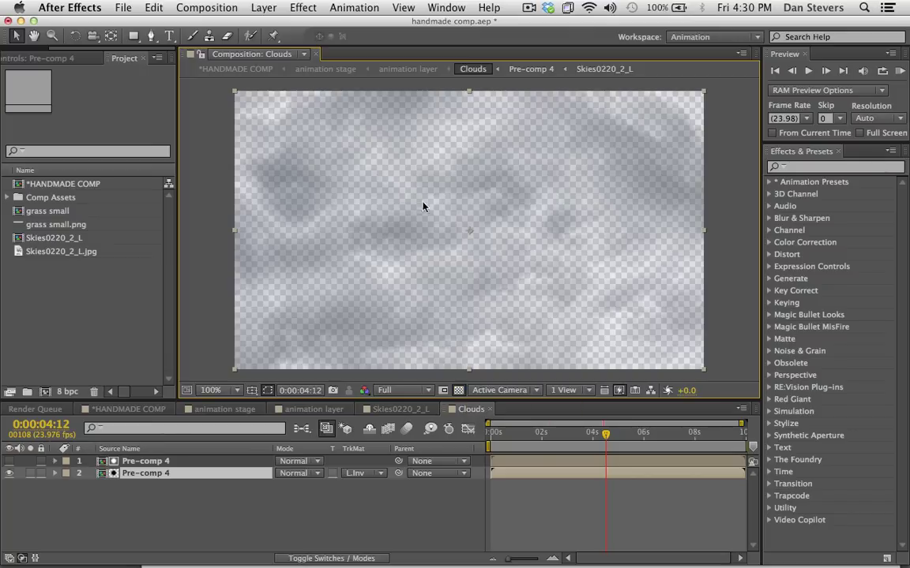
click(458, 391)
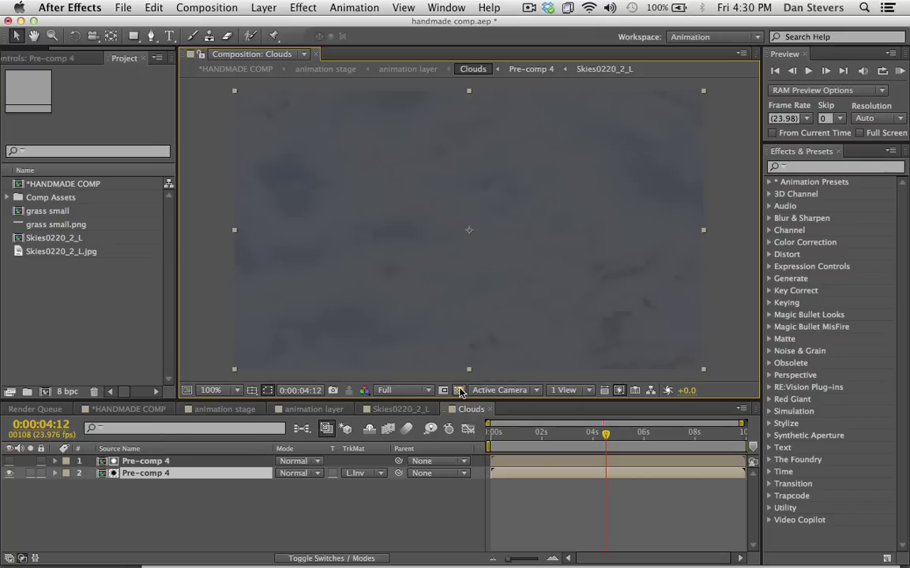
- Open HANDMADE COMP and review its animation from one to about three seconds
click(235, 70)
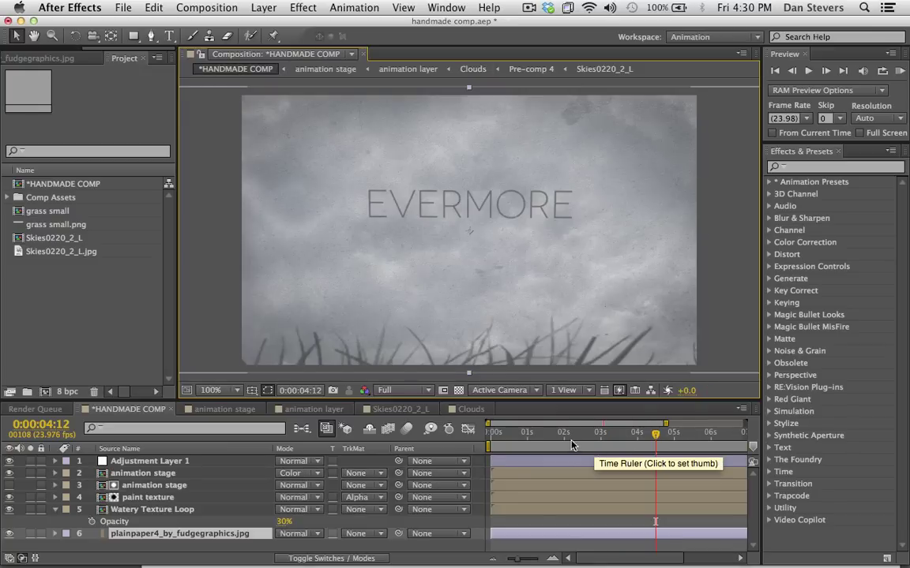
click(569, 435)
click(537, 433)
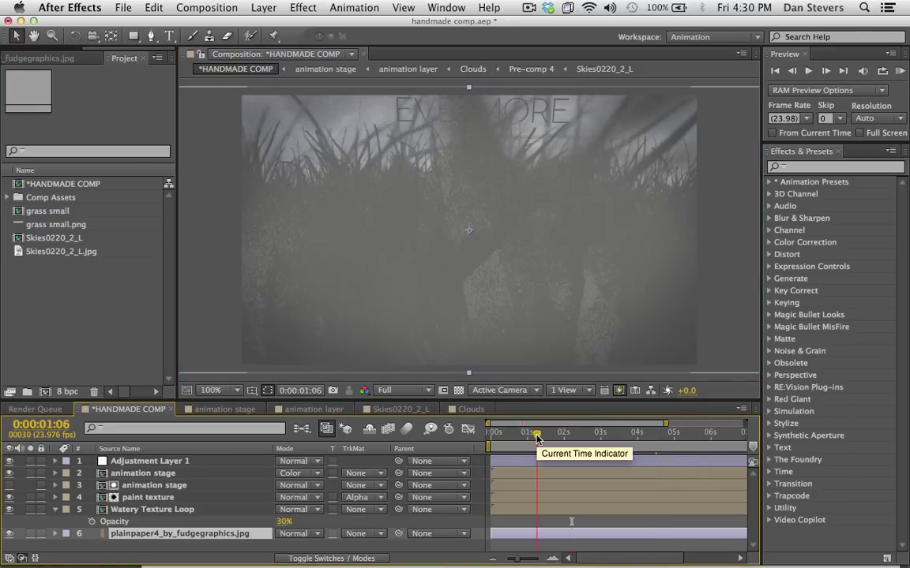
drag(574, 433, 694, 437)
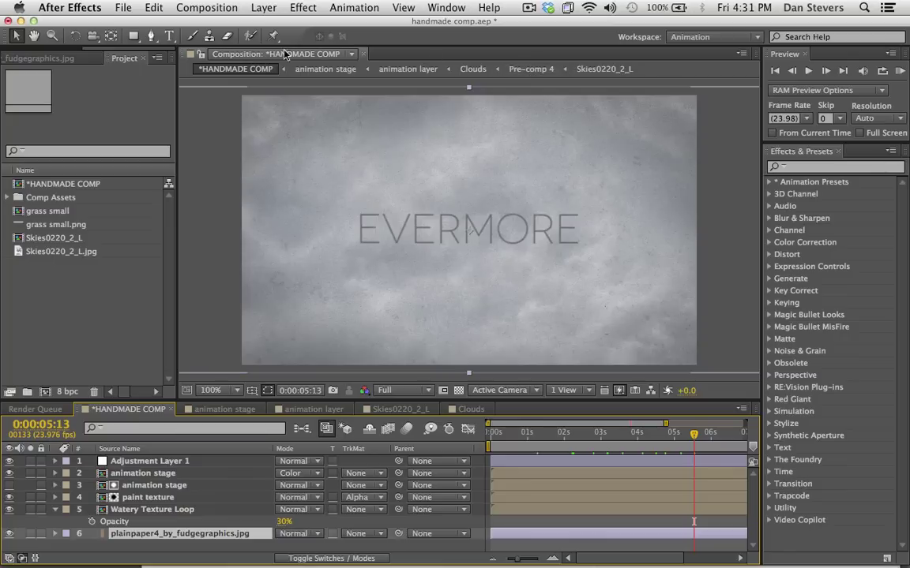
- Open a second comp viewer and drill into animation stage > animation layer
click(233, 56)
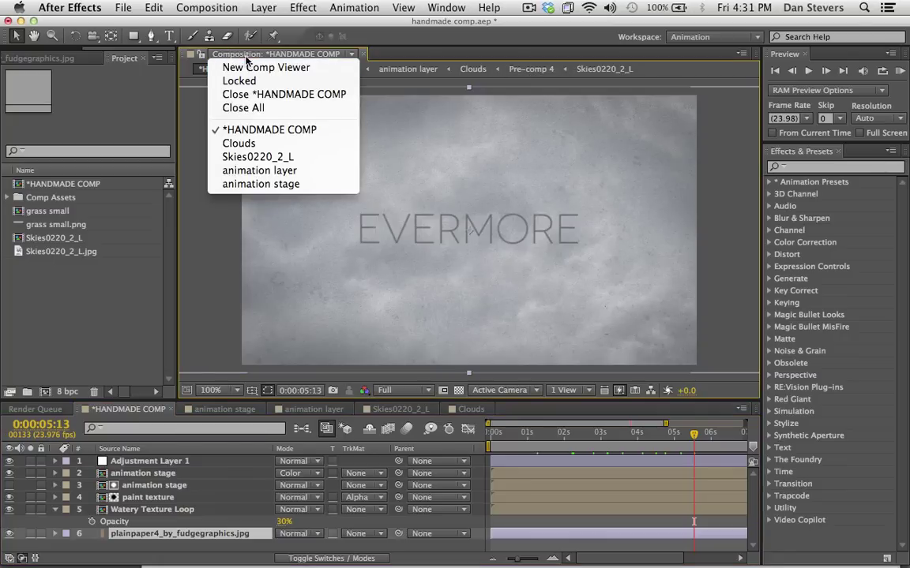
click(242, 69)
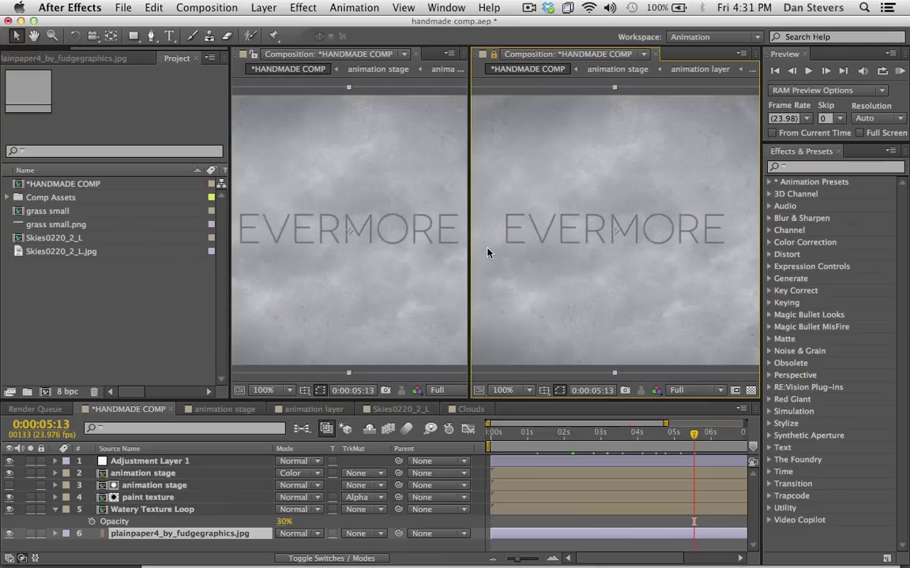
double_click(154, 474)
double_click(132, 461)
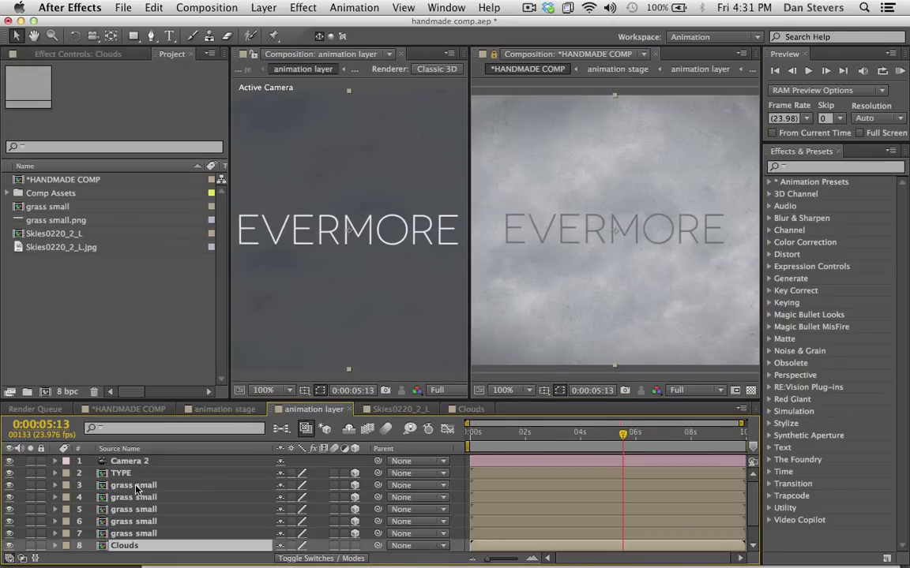
- Widen the left viewer and open Pre-comp 4 inside the Clouds comp
drag(228, 319, 100, 329)
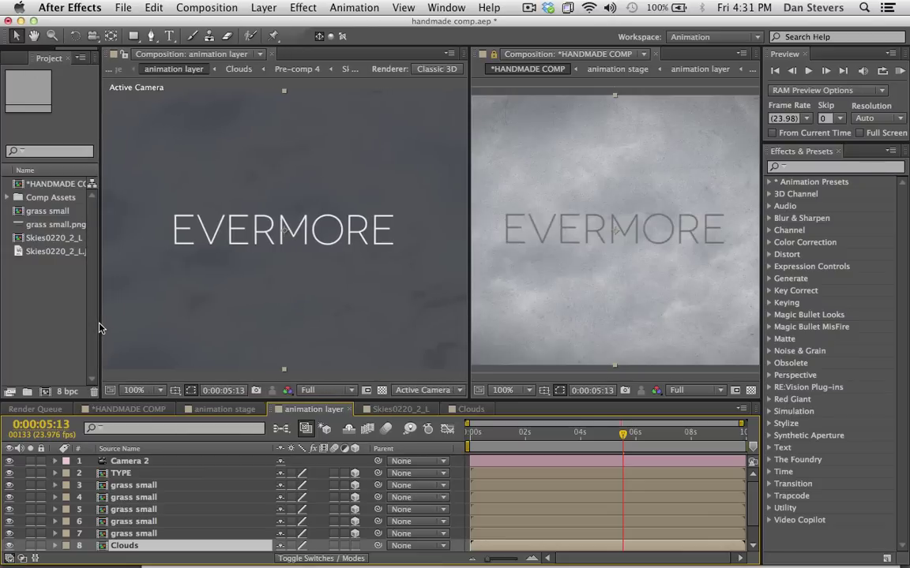
double_click(120, 545)
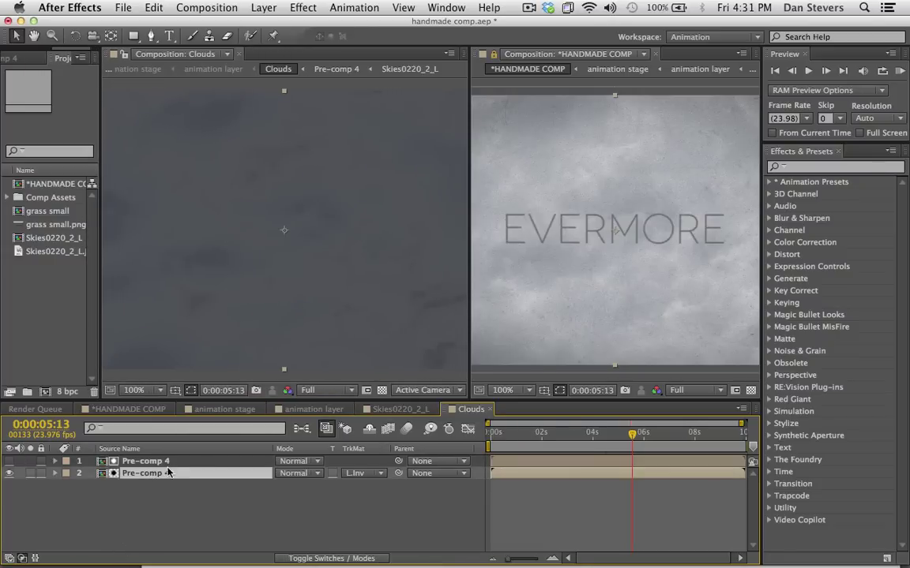
double_click(140, 475)
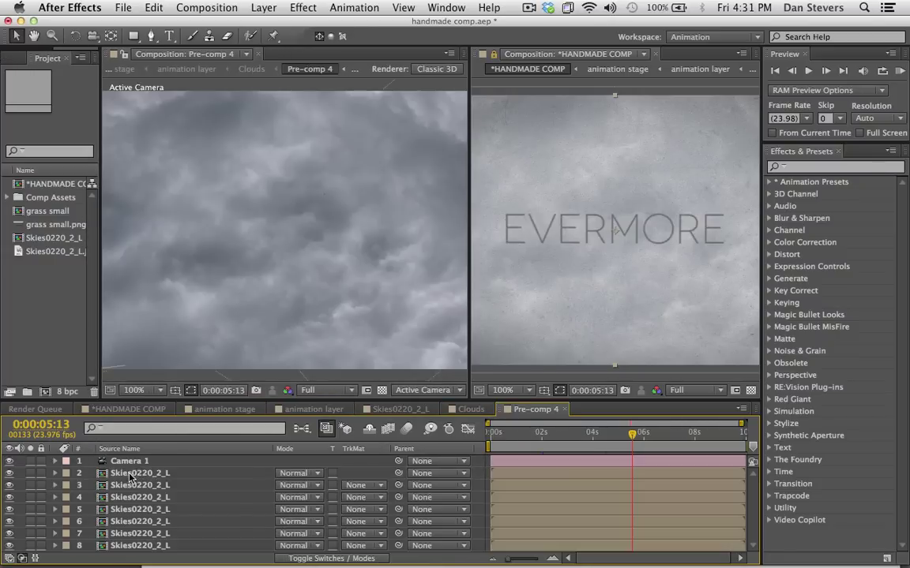
click(123, 465)
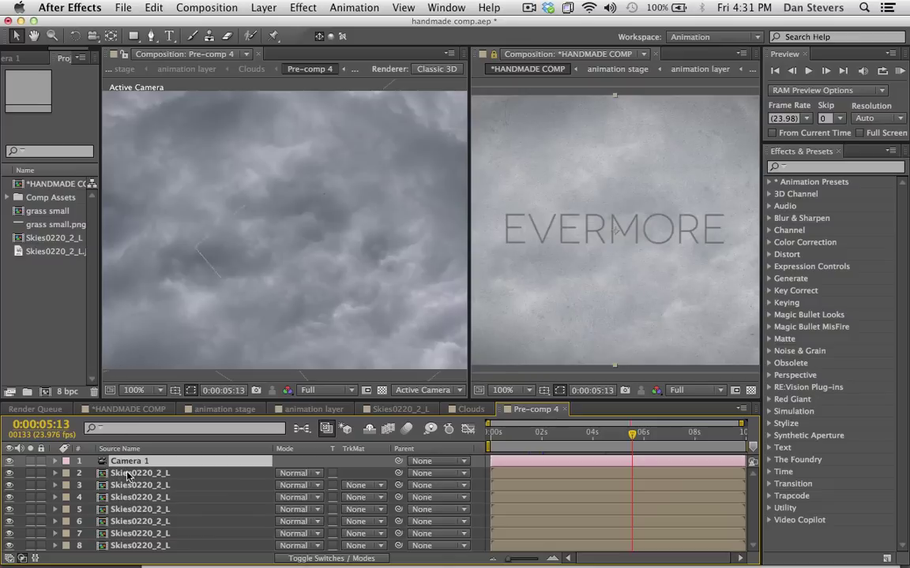
- Add a new adjustment layer to Pre-comp 4 and apply a Levels effect to it
click(264, 7)
mouse_move(269, 25)
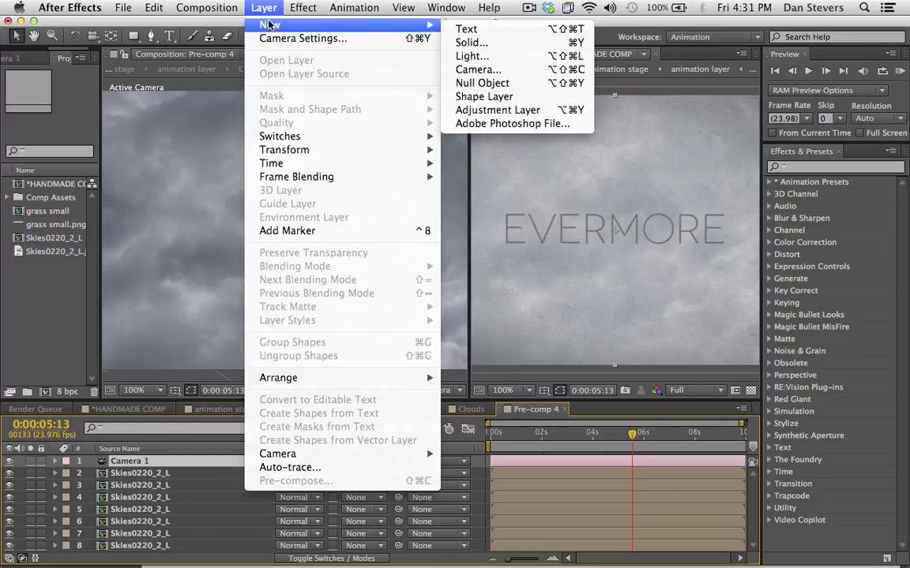
click(551, 109)
click(303, 7)
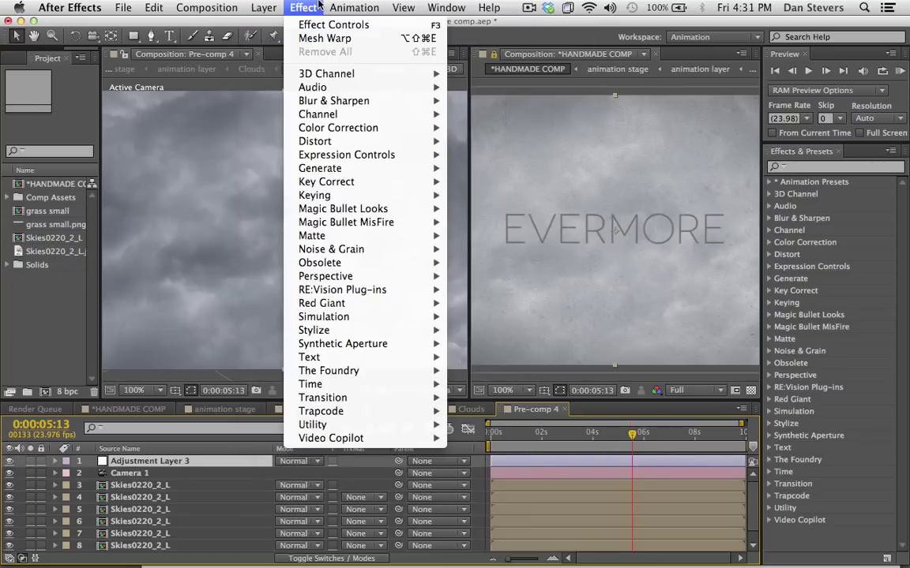
mouse_move(364, 128)
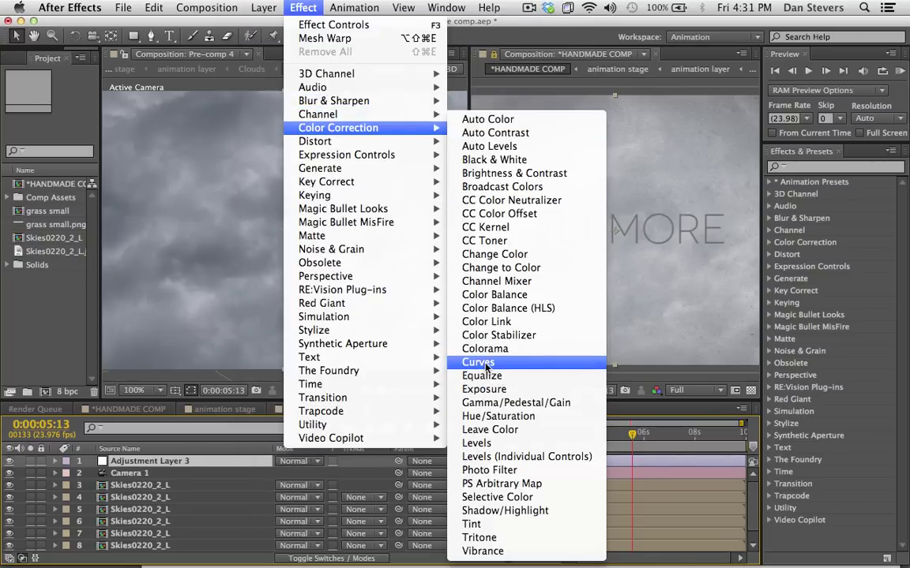
click(474, 443)
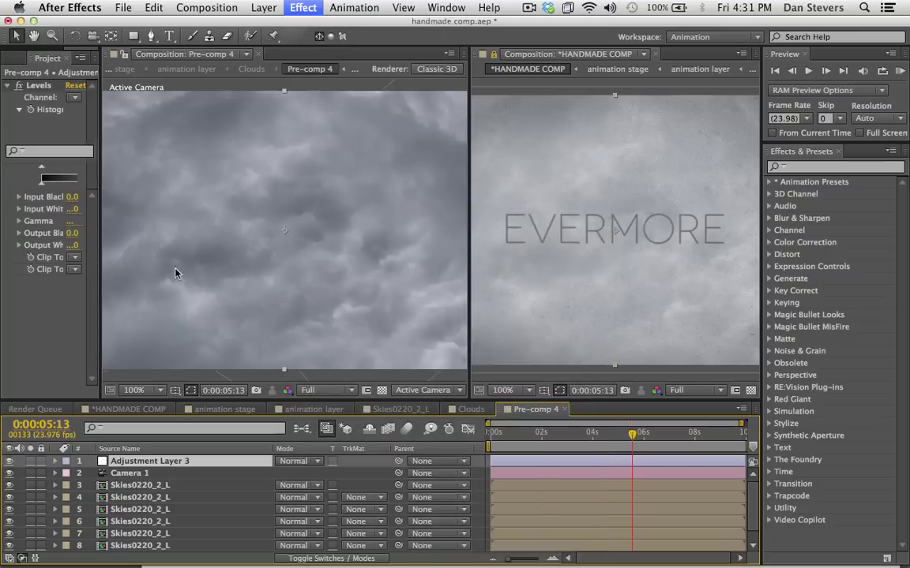
- Set the Levels Input White to 208 and Input Black to 82
drag(100, 247, 247, 215)
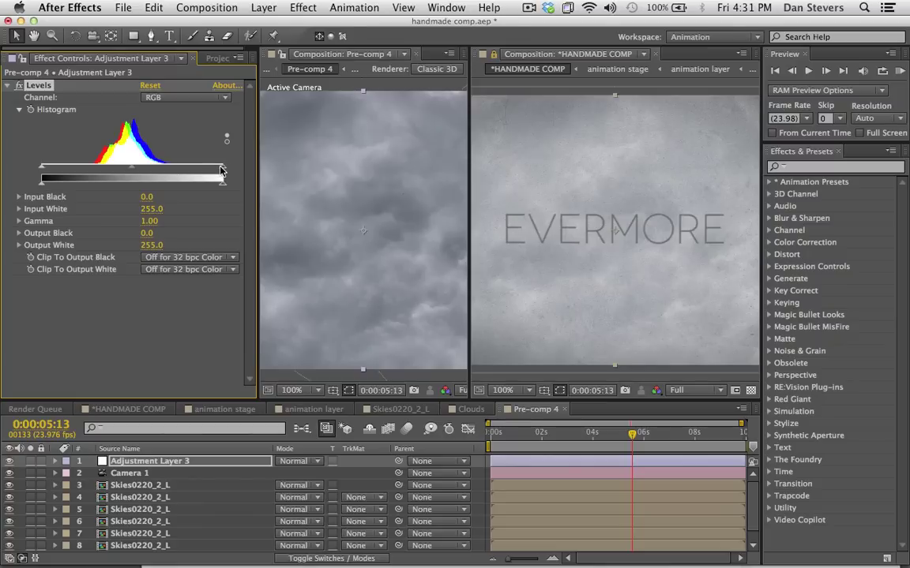
drag(221, 169, 189, 182)
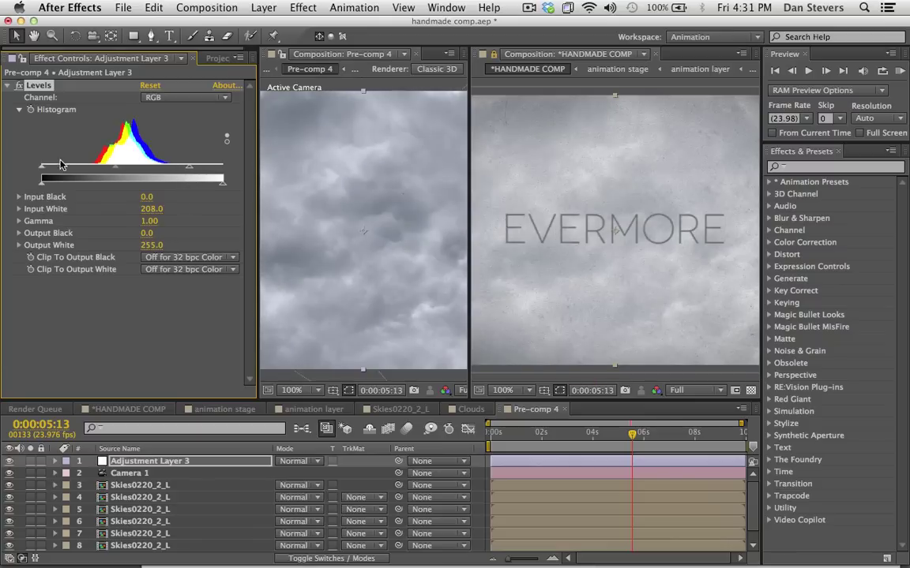
drag(43, 168, 93, 174)
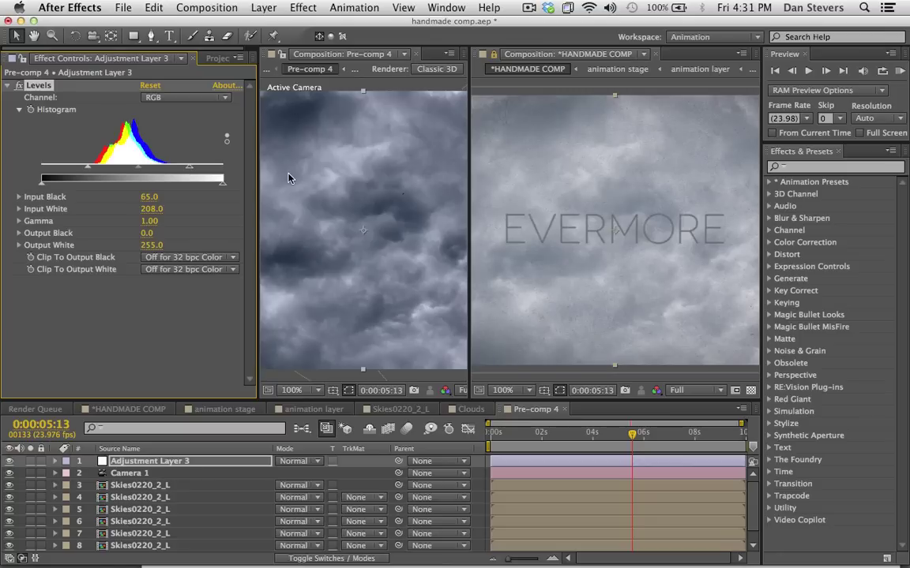
drag(470, 252, 367, 253)
drag(85, 166, 101, 173)
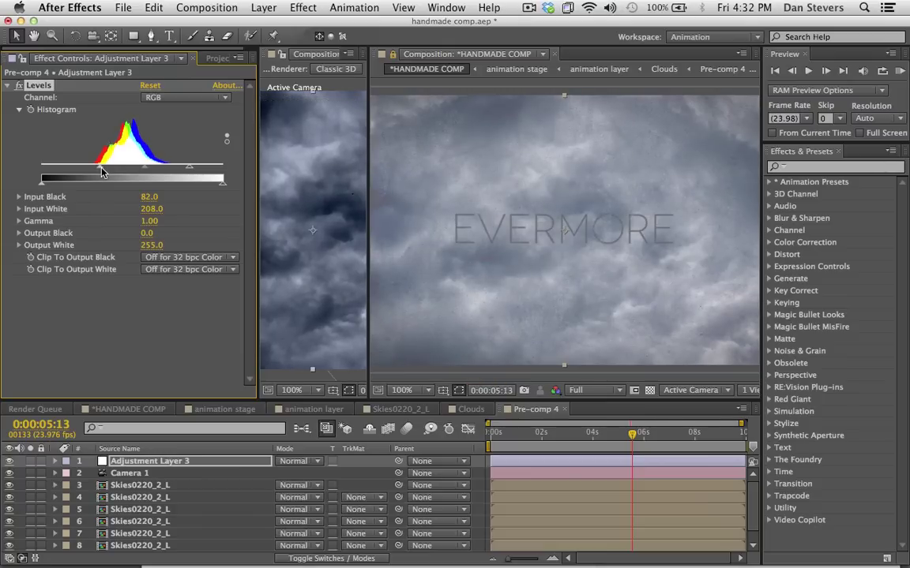
click(302, 7)
- Add a Tint effect and set Levels Input Black to 92 and Output White to 216
mouse_move(339, 127)
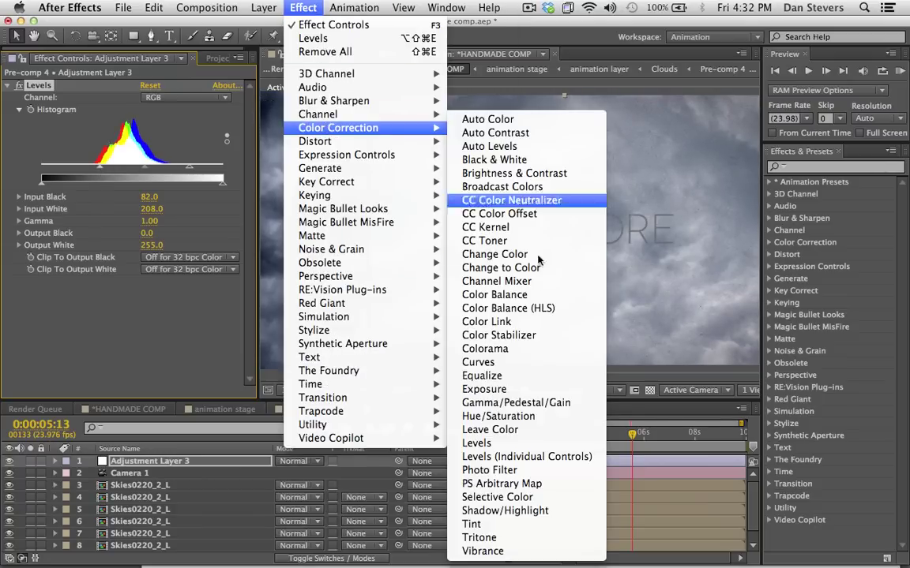
click(471, 524)
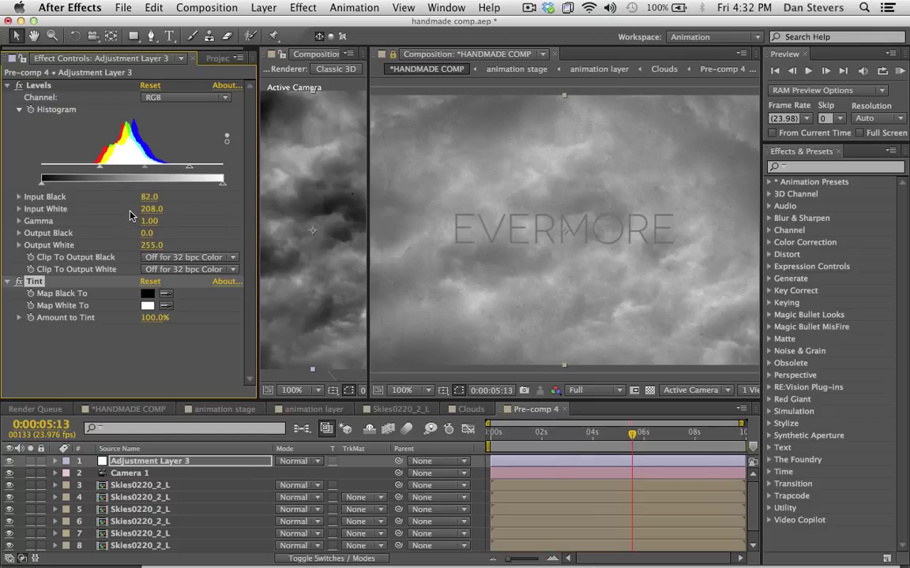
drag(107, 169, 108, 171)
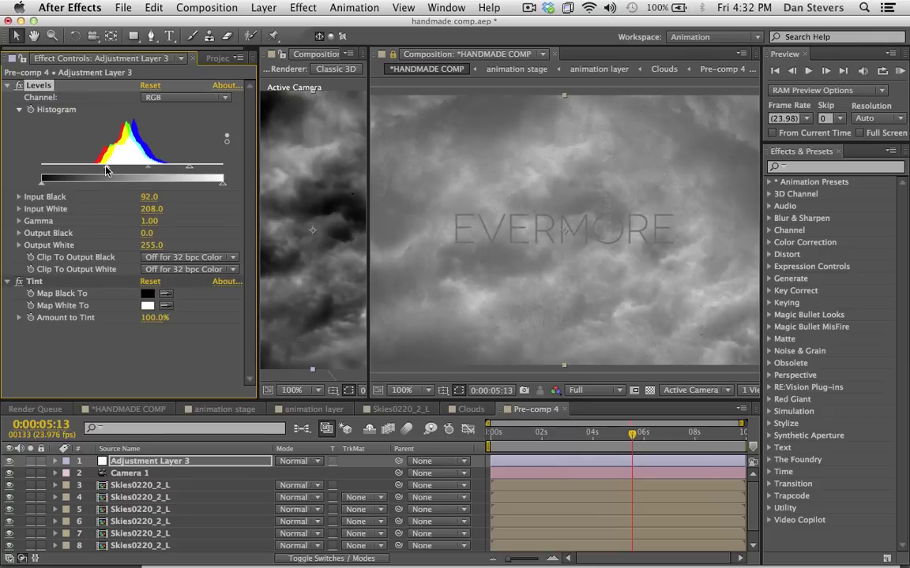
drag(222, 184, 212, 187)
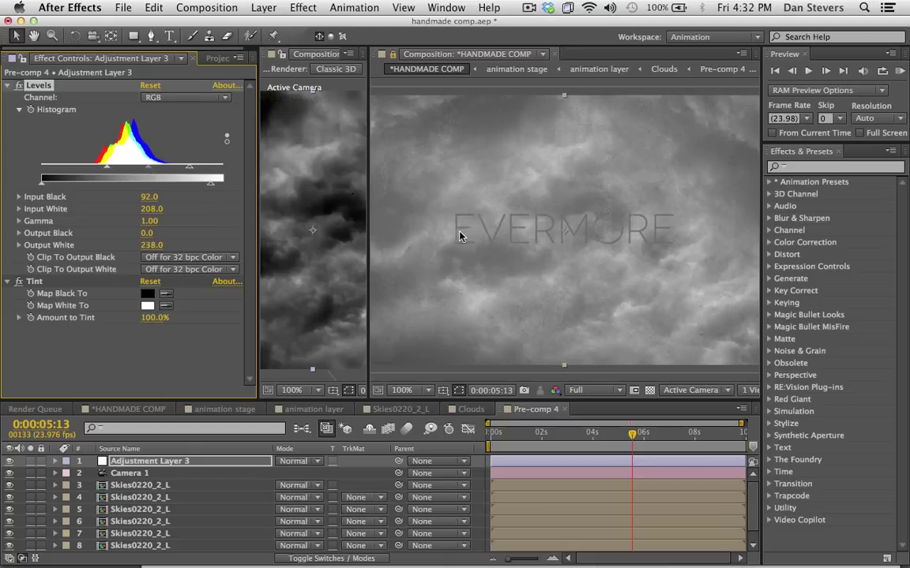
drag(210, 184, 191, 186)
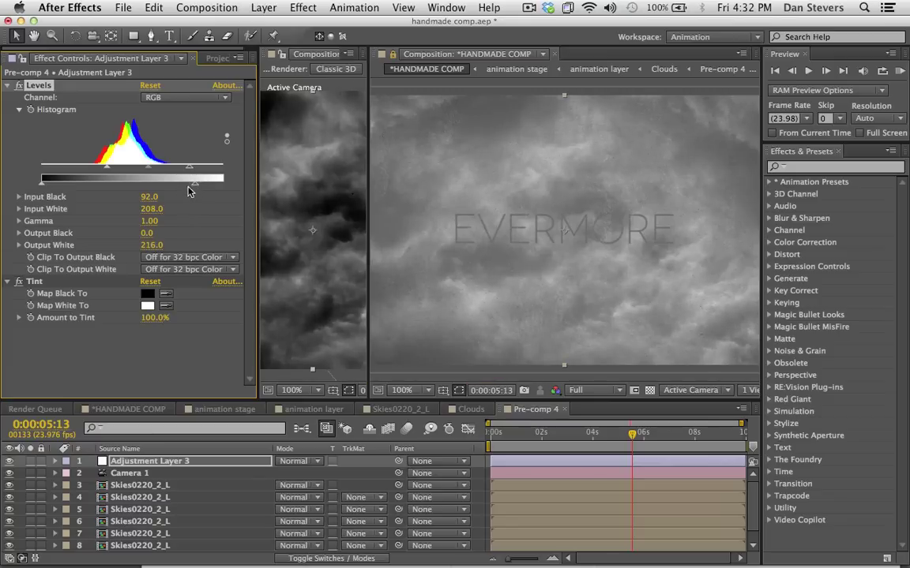
drag(367, 207, 375, 206)
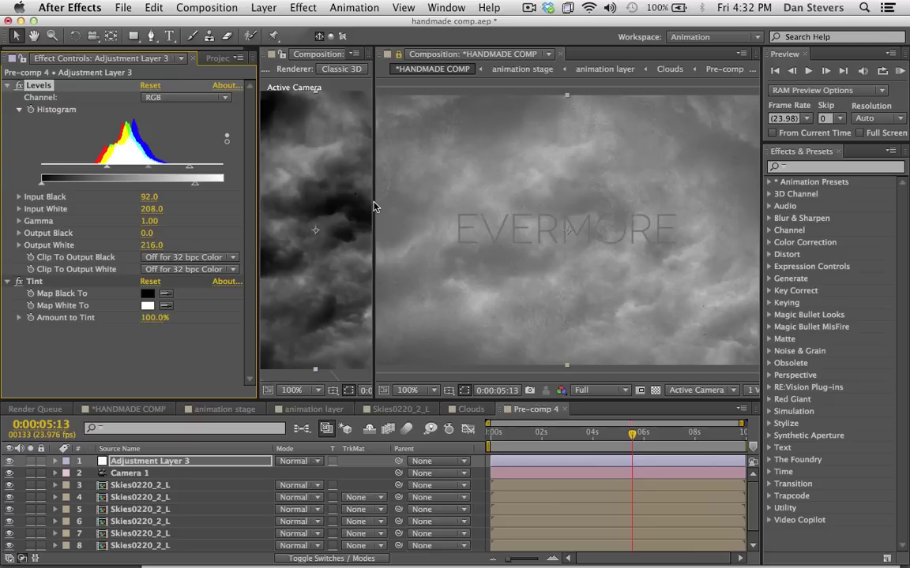
drag(374, 207, 595, 190)
- In the animation layer comp, check Dark Gray Solid 2's cyan Fill colour (00D2FF), then select Clouds
click(297, 69)
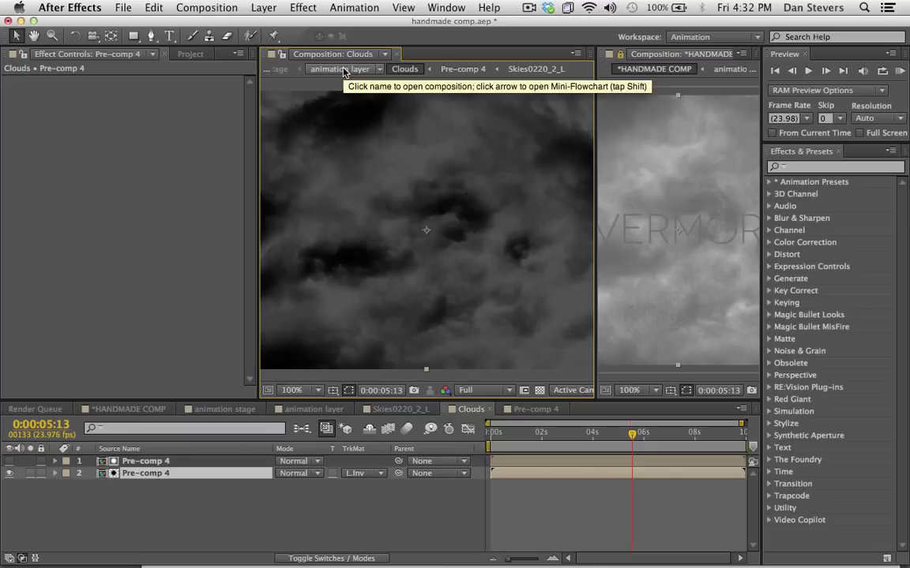
click(343, 70)
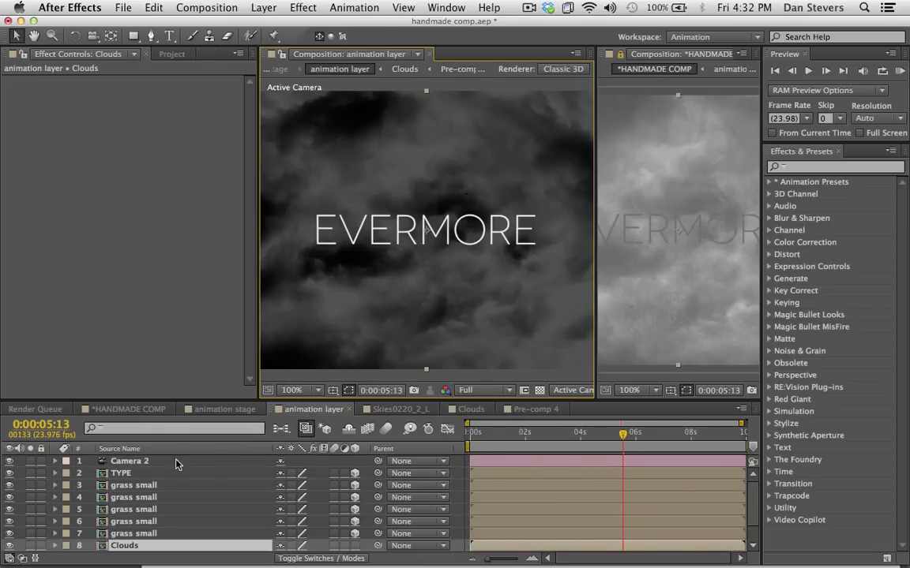
scroll(143, 515, down, 2)
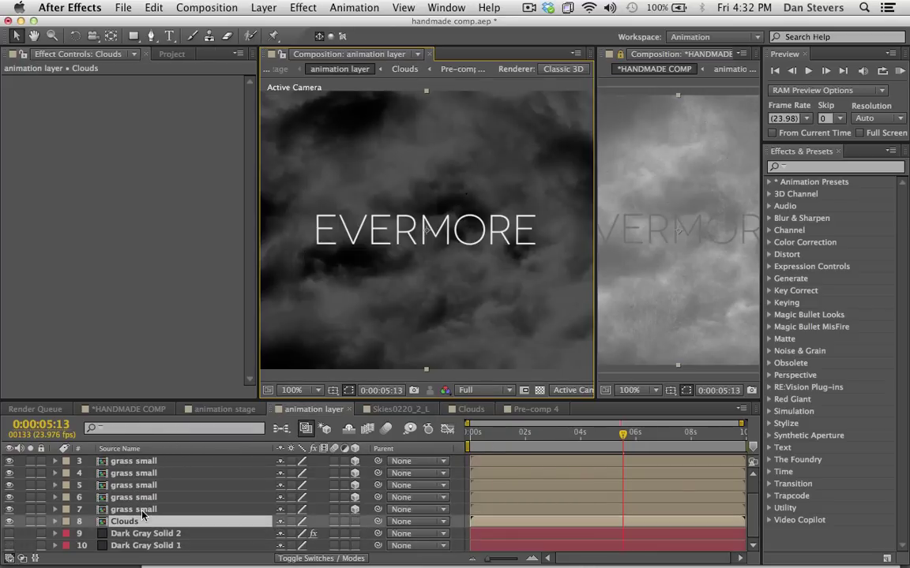
click(131, 510)
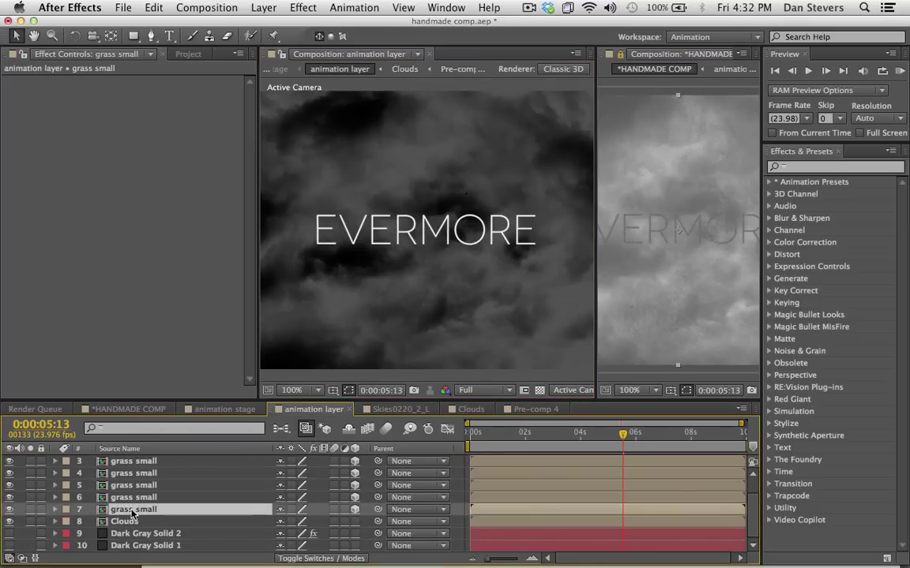
click(126, 522)
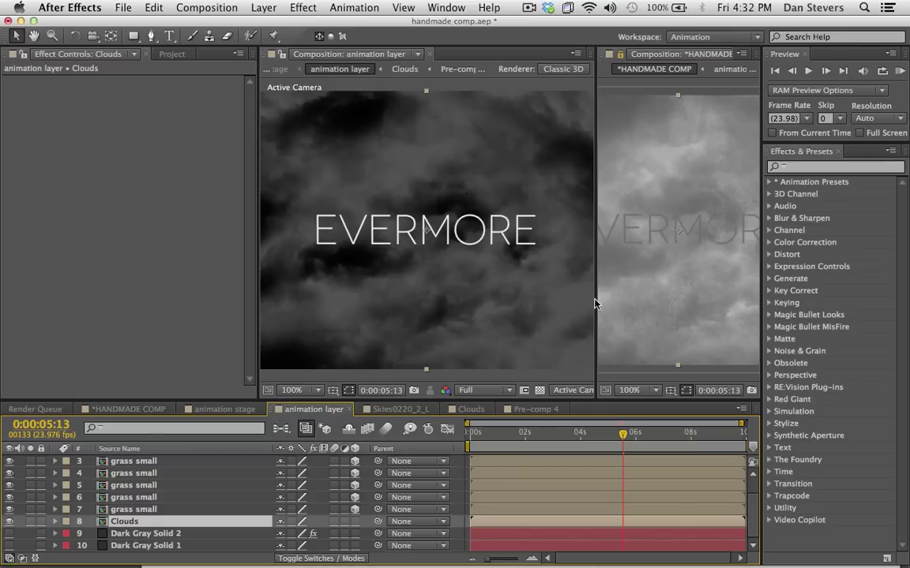
click(138, 534)
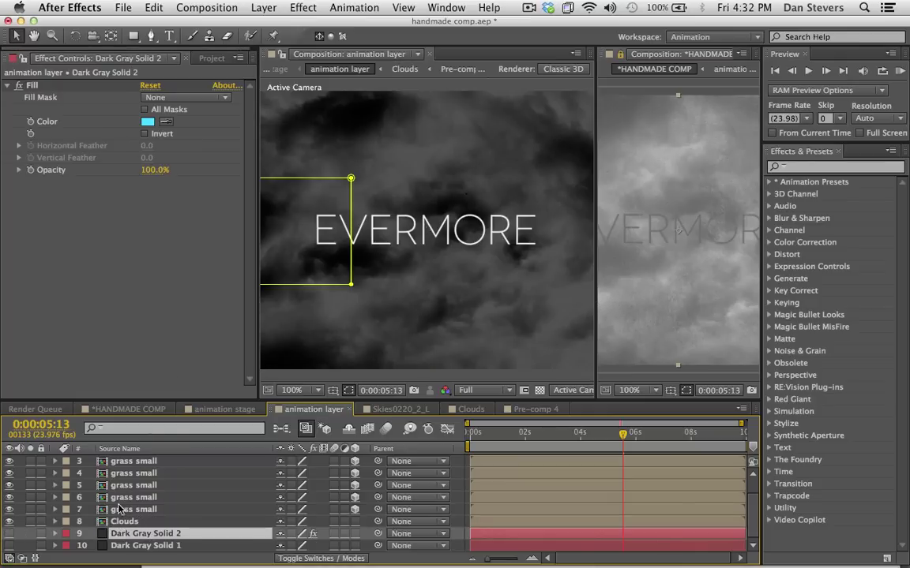
click(33, 85)
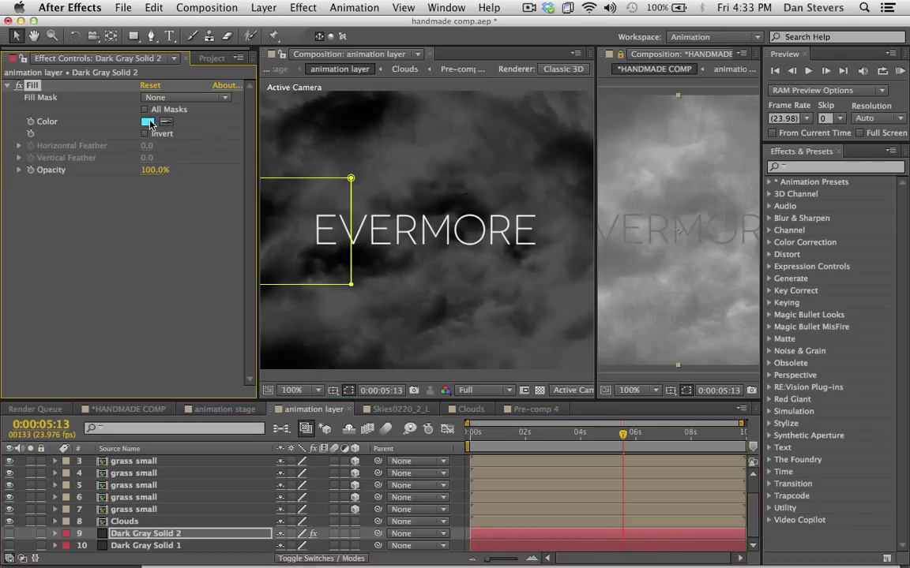
click(147, 123)
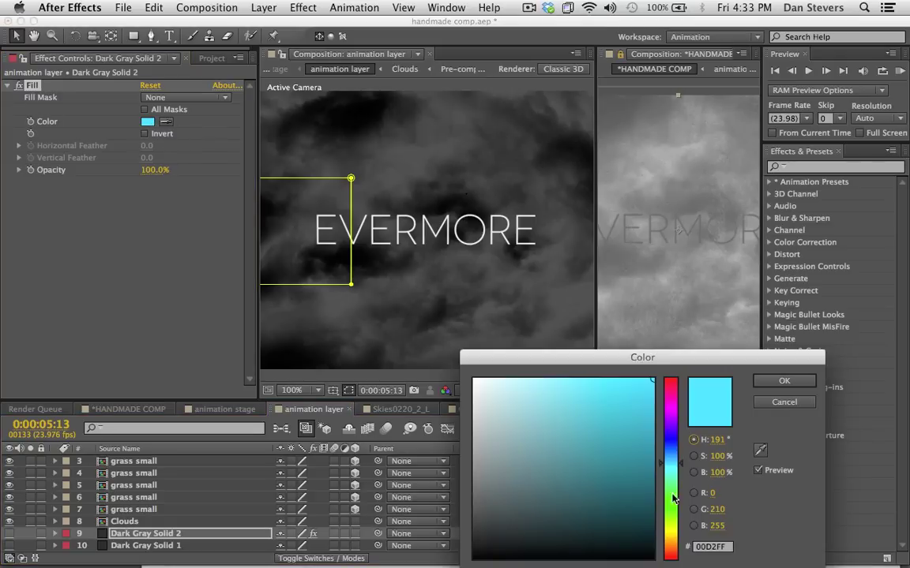
click(779, 381)
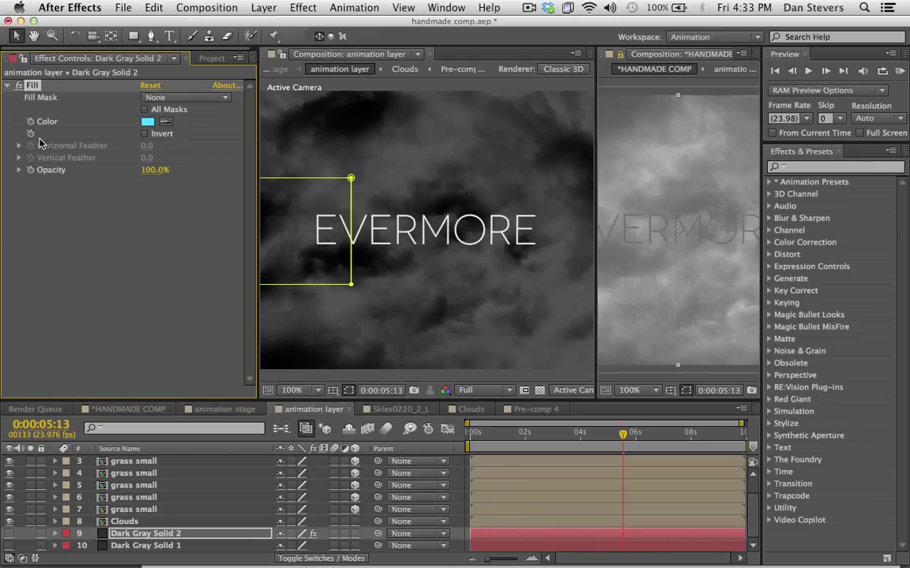
click(122, 522)
- Paste the cyan Fill effect onto the Clouds layer
key(ctrl+v)
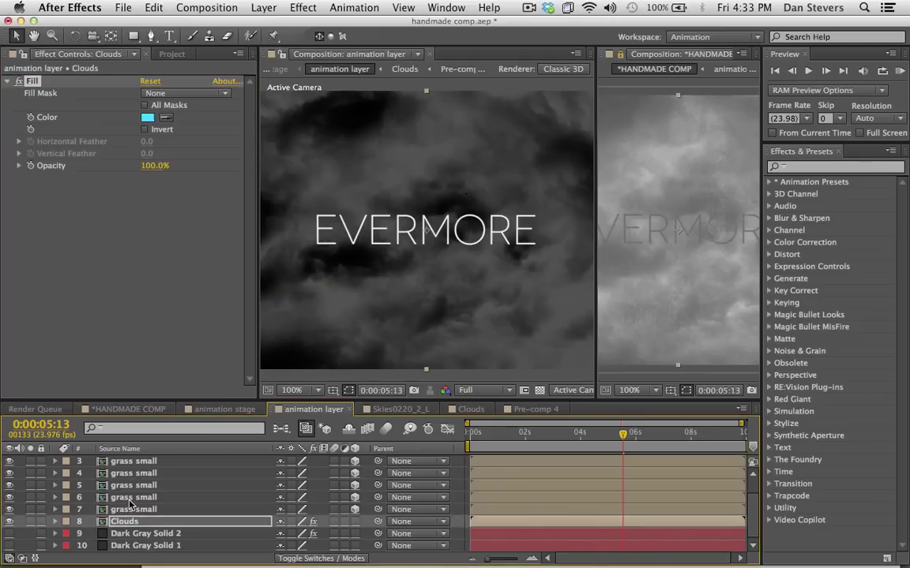
click(303, 8)
mouse_move(324, 170)
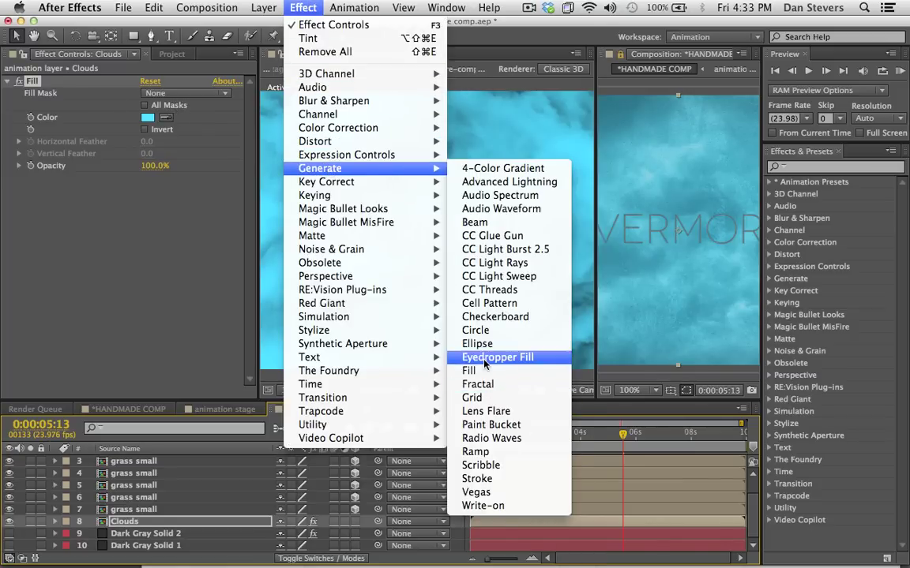
click(122, 265)
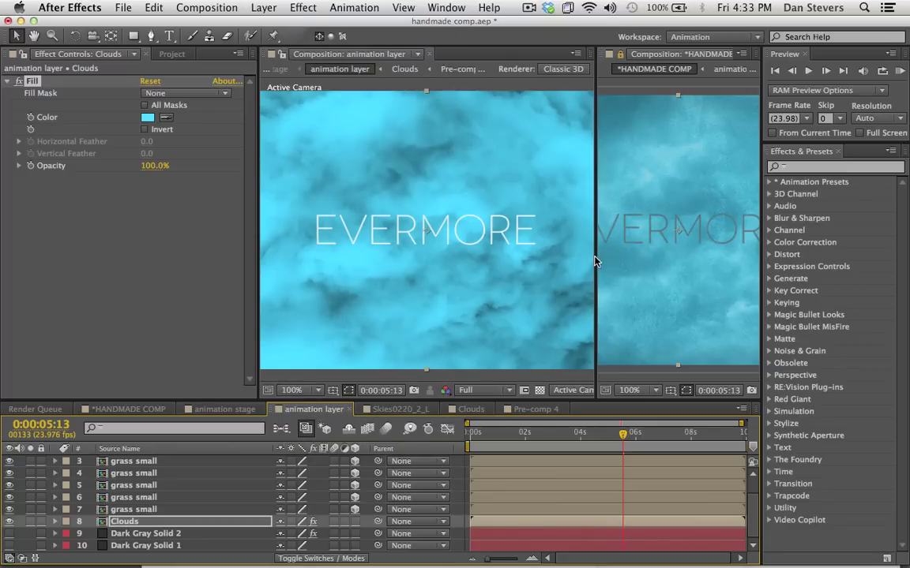
- Resize the two viewers so the animation layer view gets more room
drag(596, 262, 308, 295)
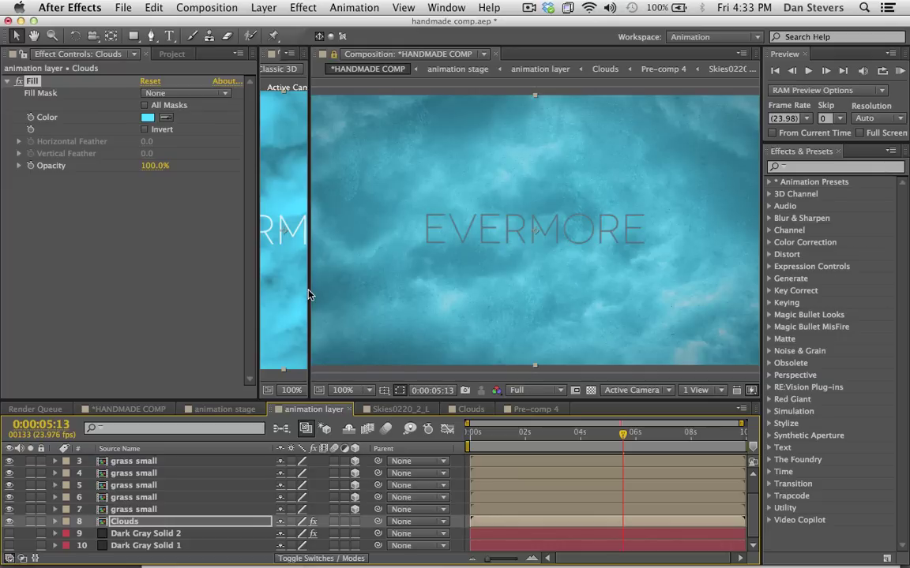
drag(308, 294, 348, 290)
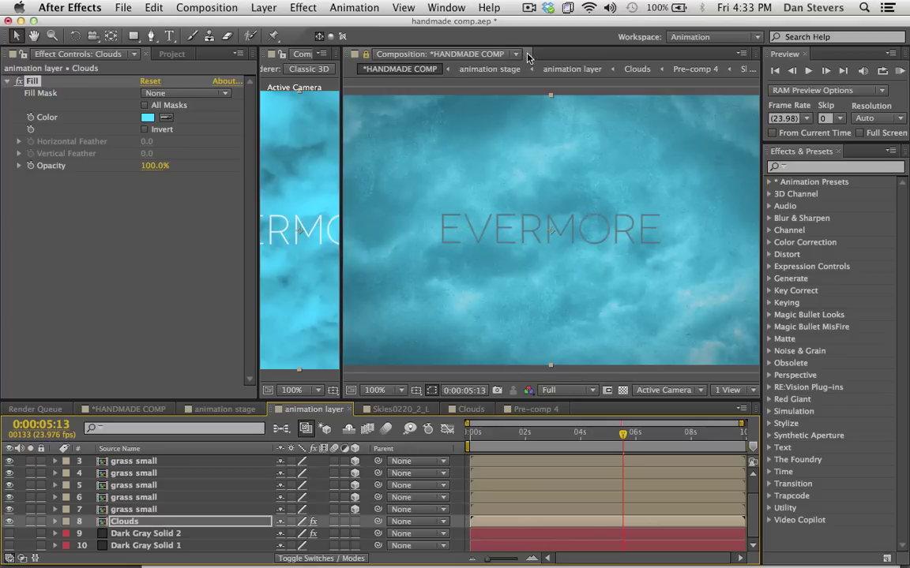
drag(340, 192, 535, 205)
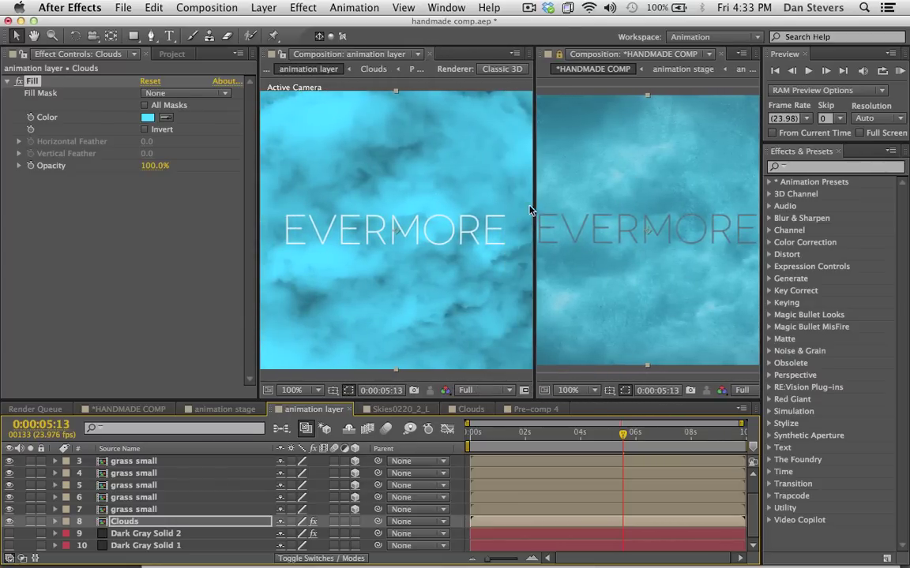
drag(258, 203, 139, 246)
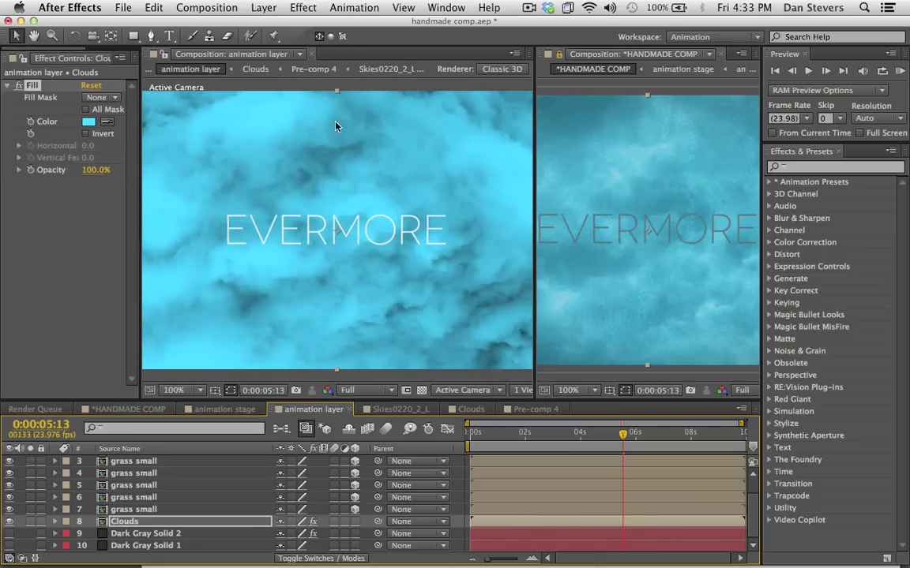
click(148, 69)
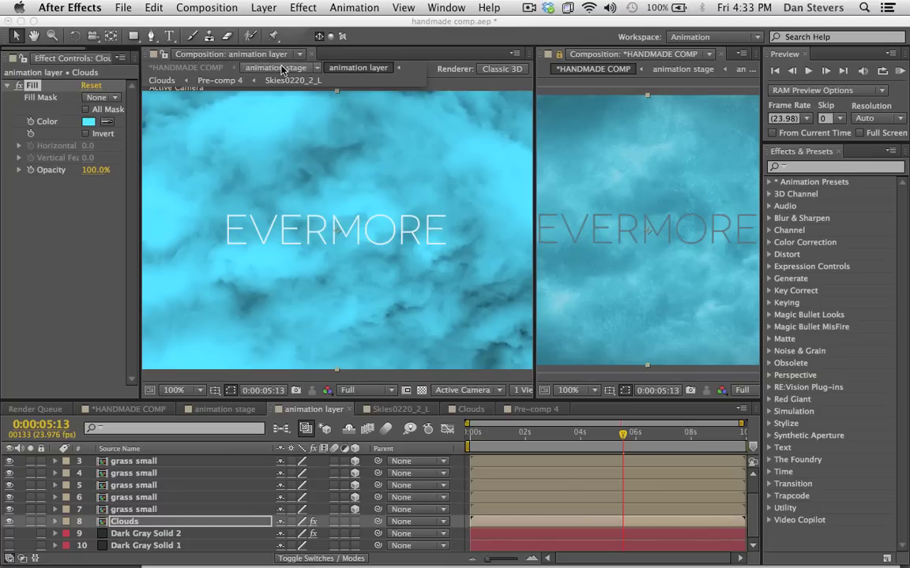
scroll(126, 529, up, 2)
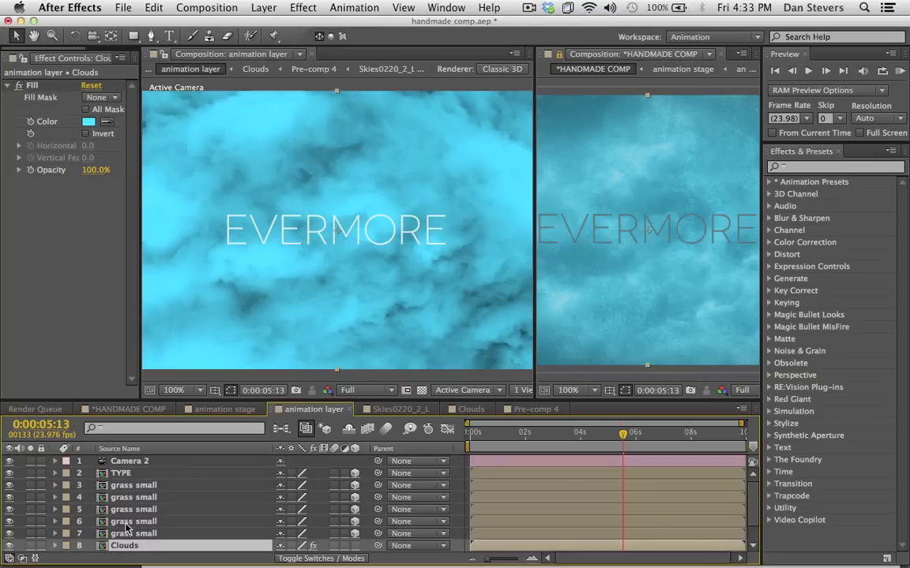
click(123, 472)
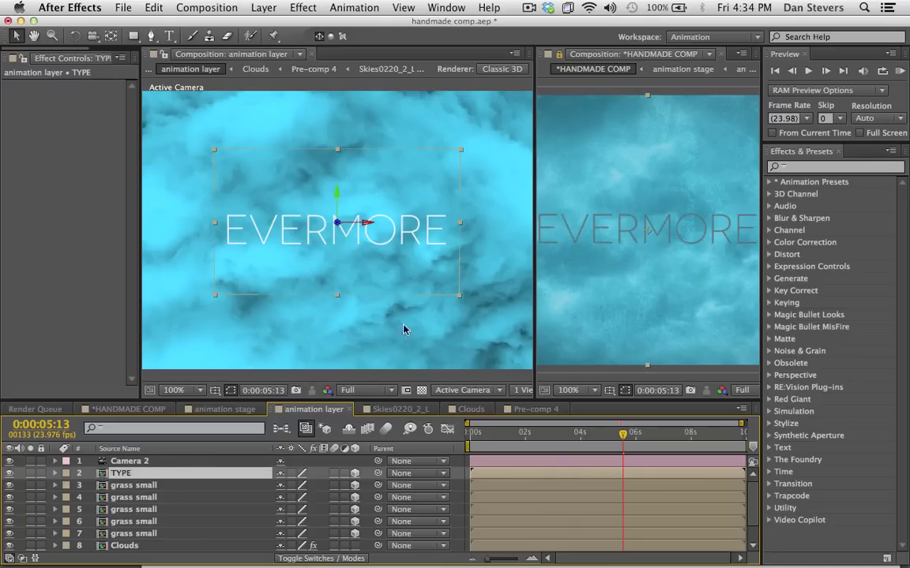
drag(534, 315, 494, 315)
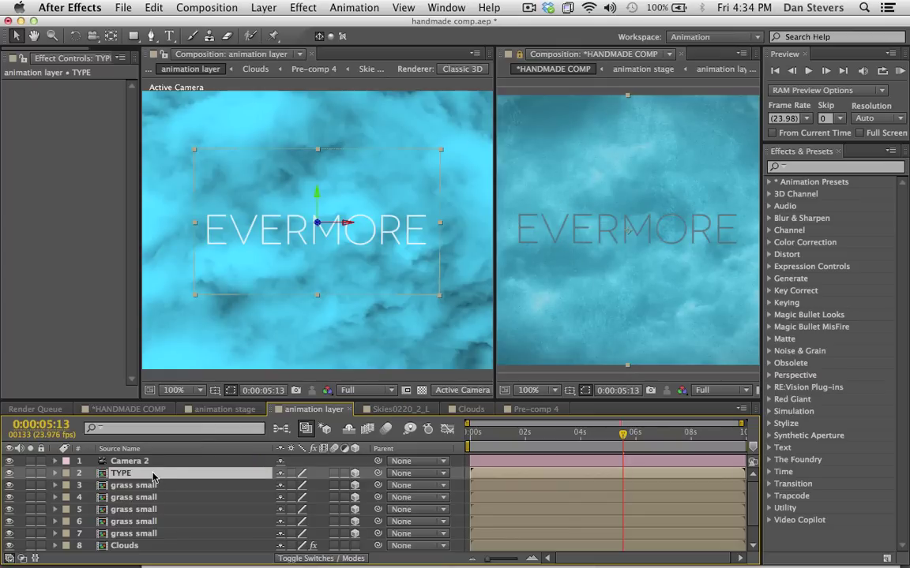
- Set the TYPE layer's blend mode to Silhouette Alpha in the Modes column
key(F4)
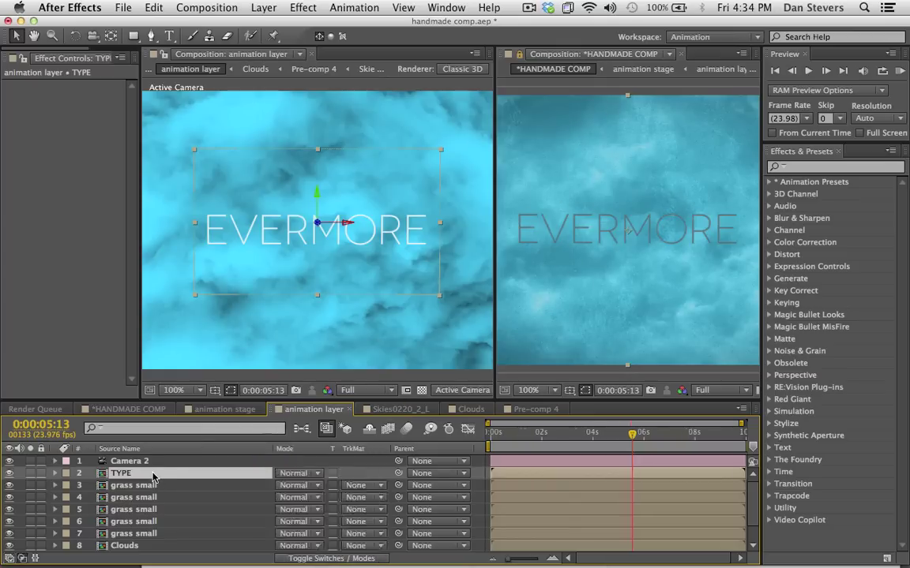
click(295, 474)
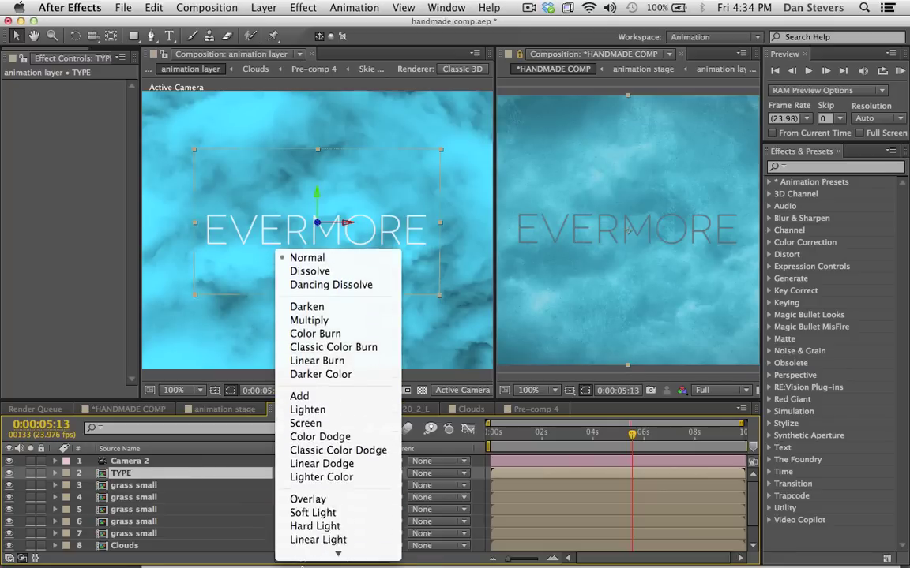
mouse_move(303, 562)
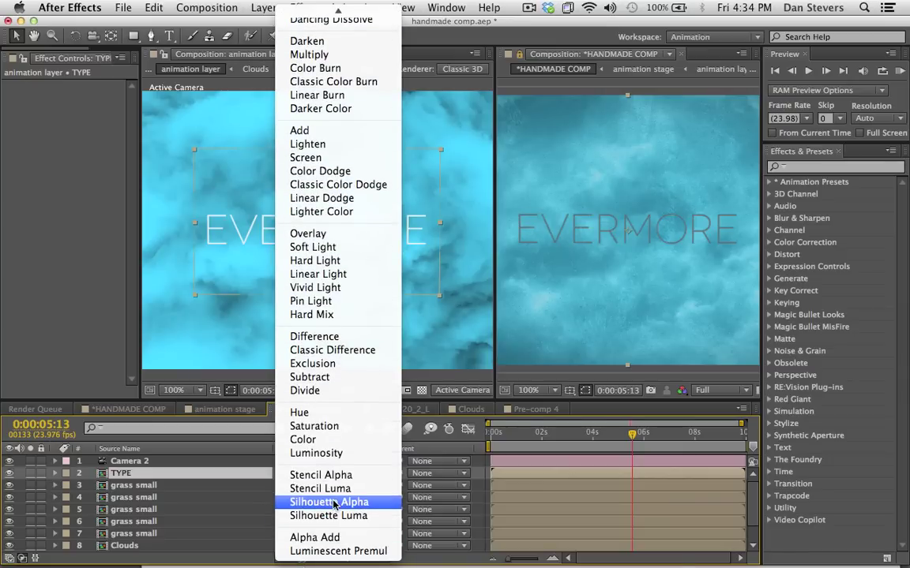
click(334, 504)
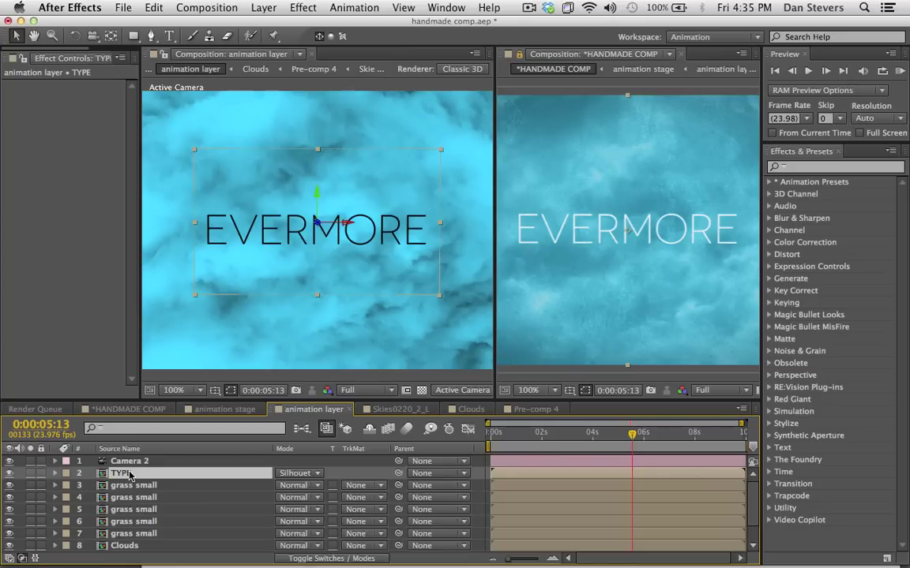
click(304, 473)
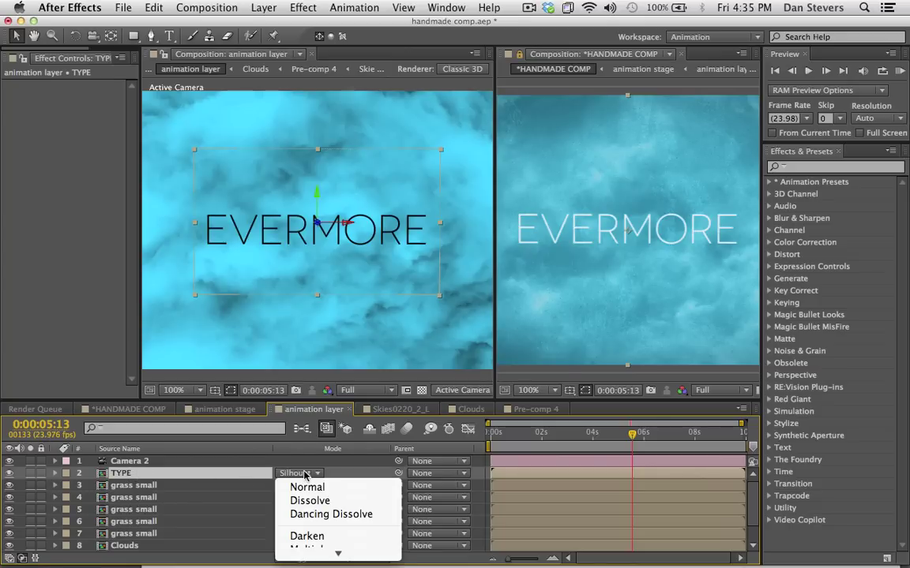
click(221, 431)
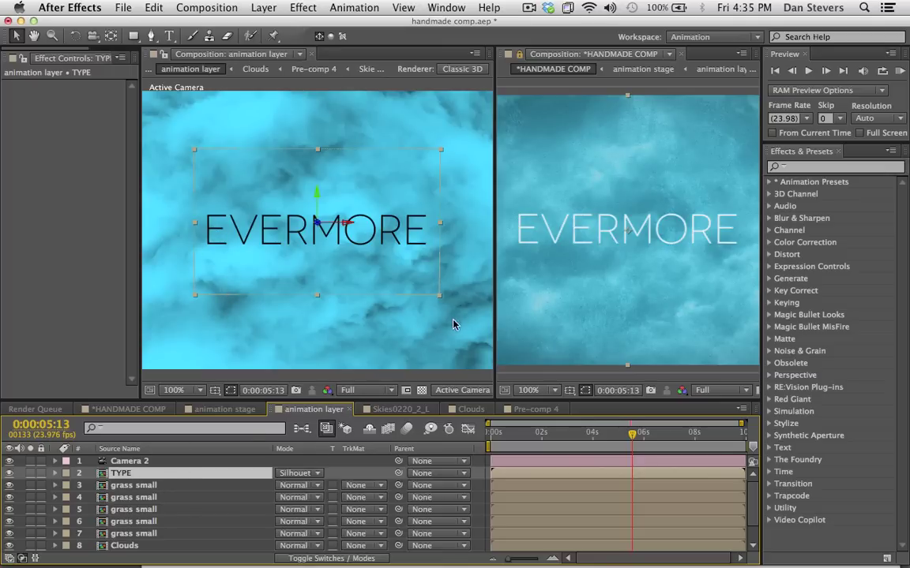
- Widen the viewers, scrub to 0:00:03:02 with grass under EVERMORE, and select the first grass small layer
drag(493, 326, 264, 315)
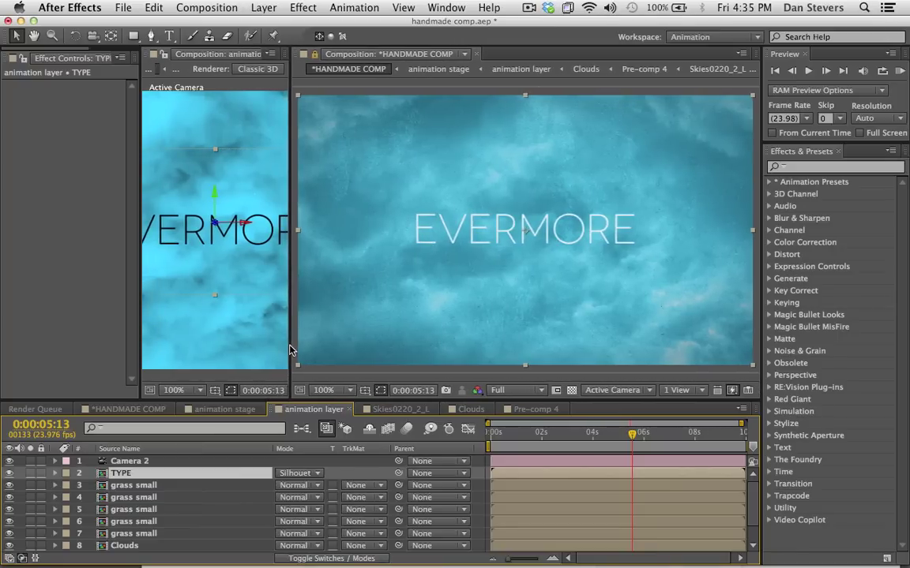
click(559, 434)
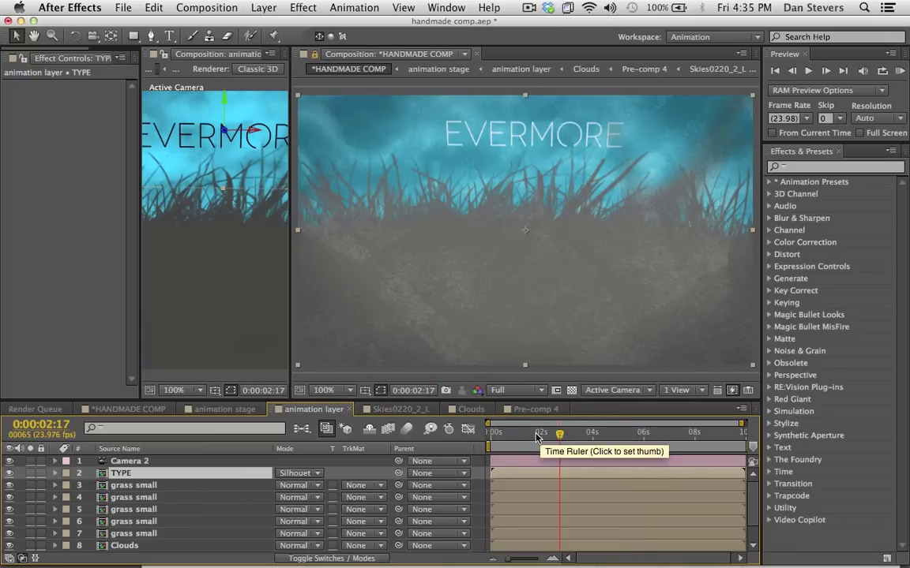
click(531, 439)
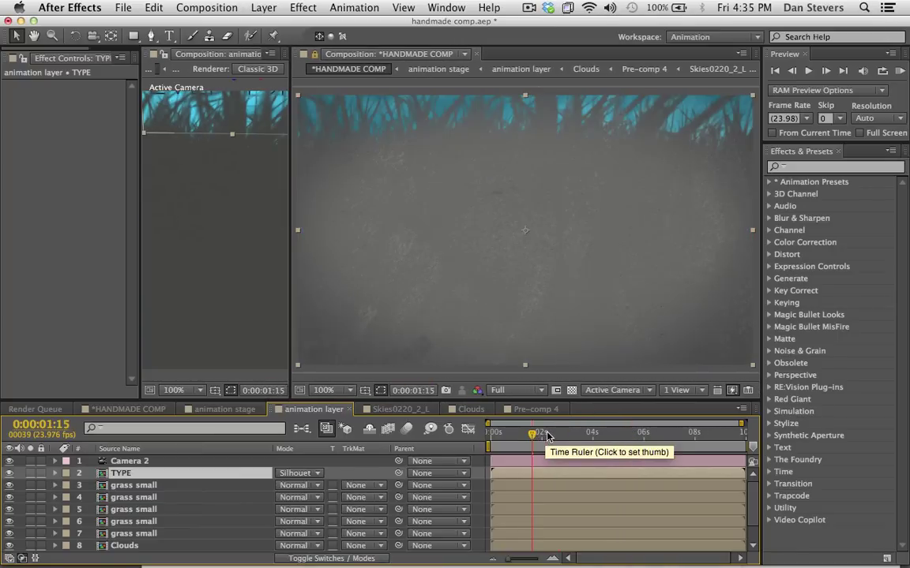
click(558, 437)
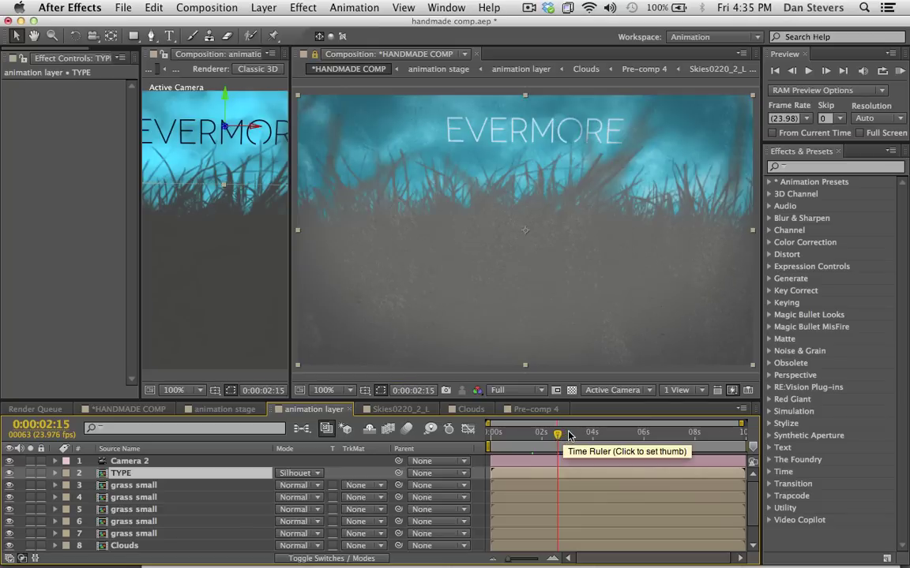
click(569, 433)
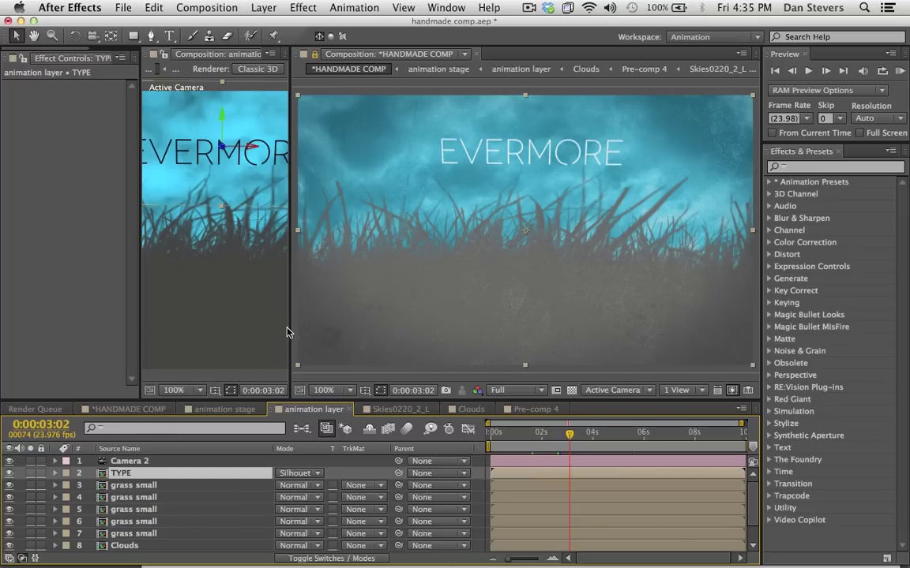
drag(289, 329, 327, 325)
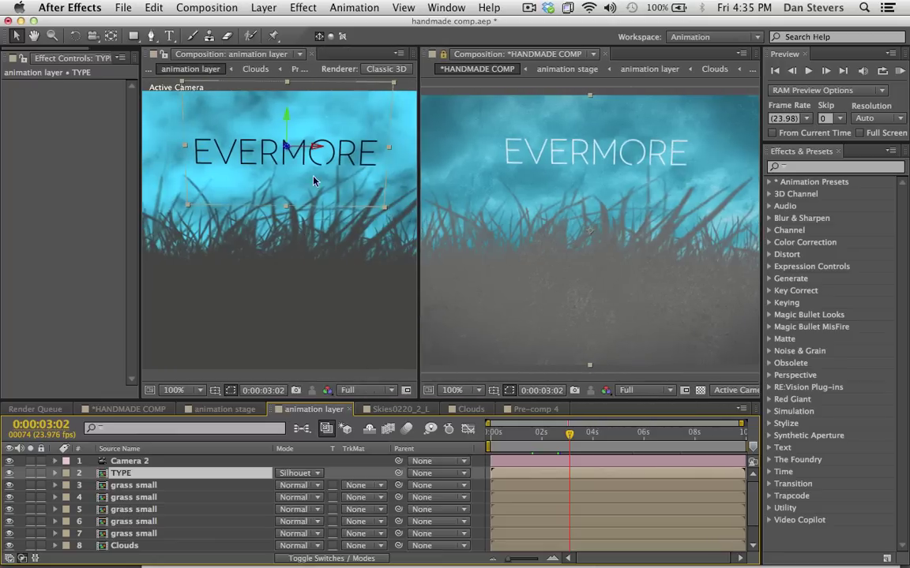
click(128, 484)
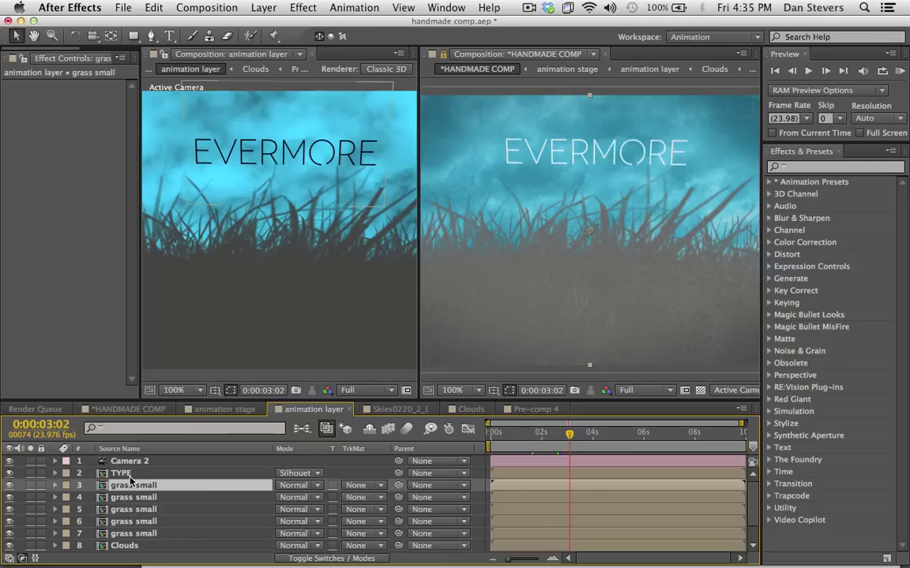
- Give all five grass small layers Silhouette Alpha blending
shift+click(136, 534)
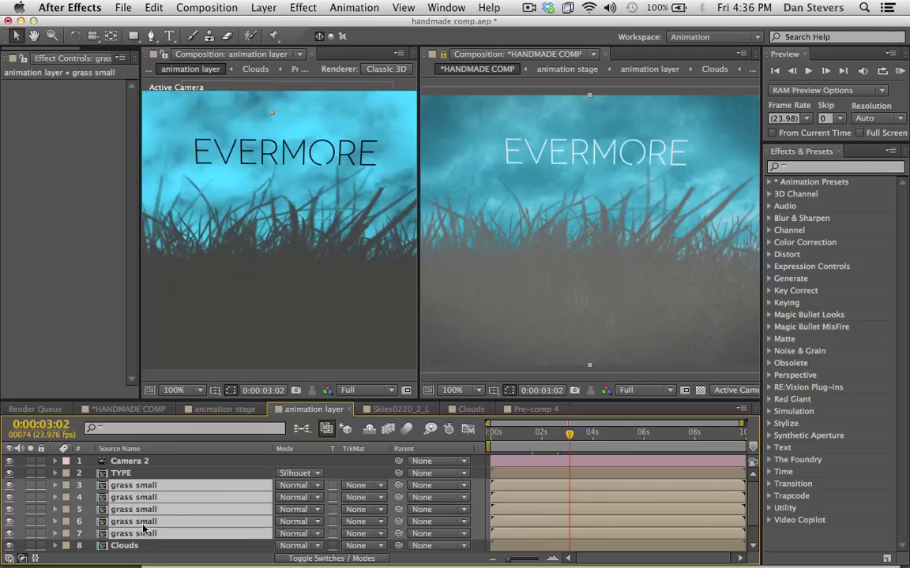
click(298, 488)
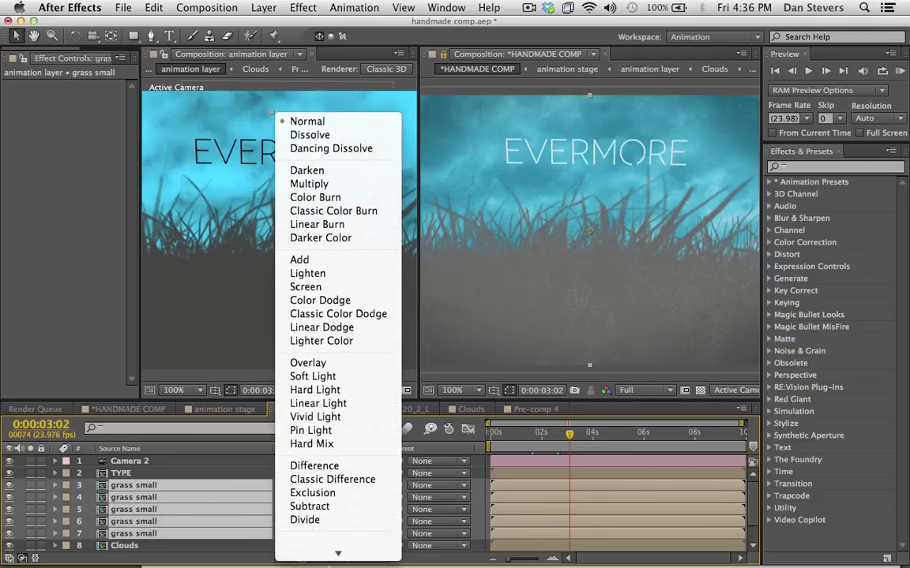
click(319, 493)
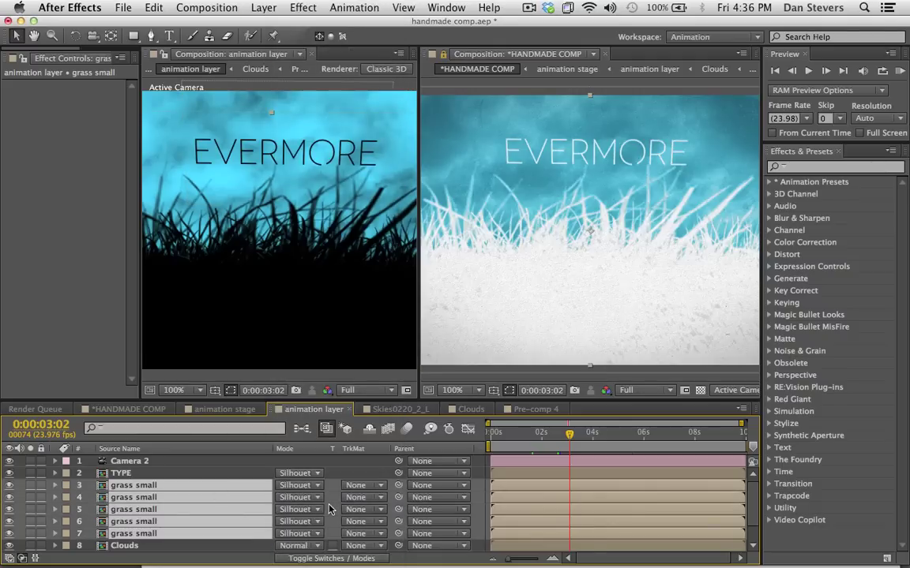
- Select the TYPE and grass small layers and make the timeline taller to reveal more layers
click(125, 473)
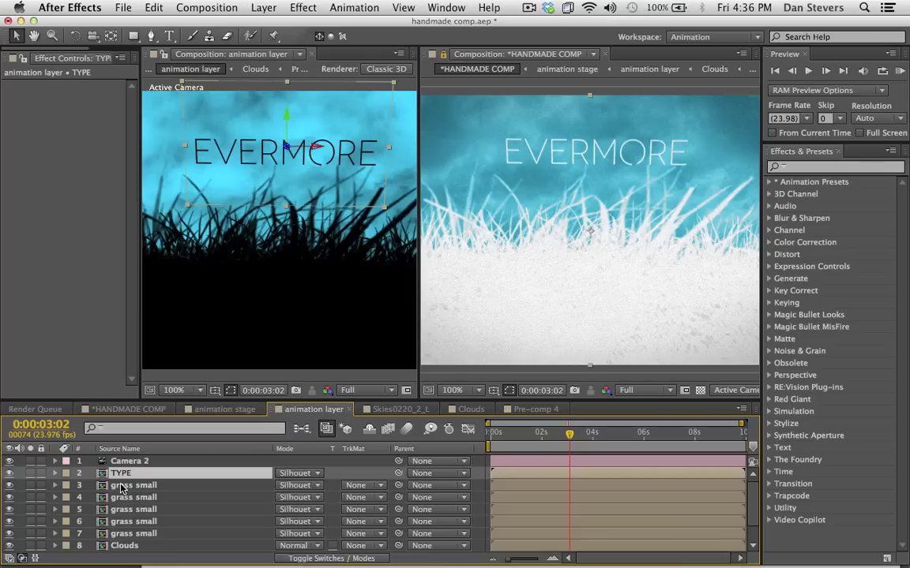
click(122, 487)
shift+click(124, 535)
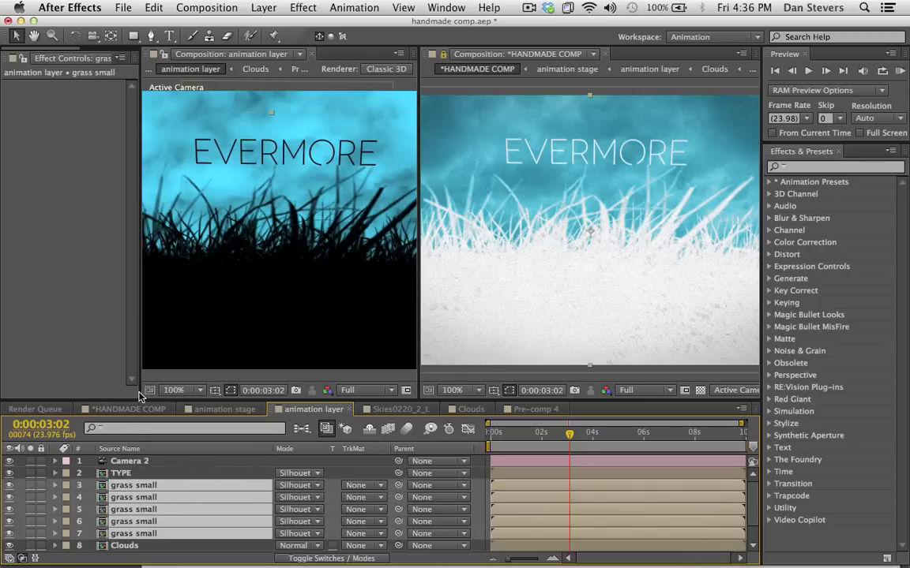
drag(138, 403, 141, 385)
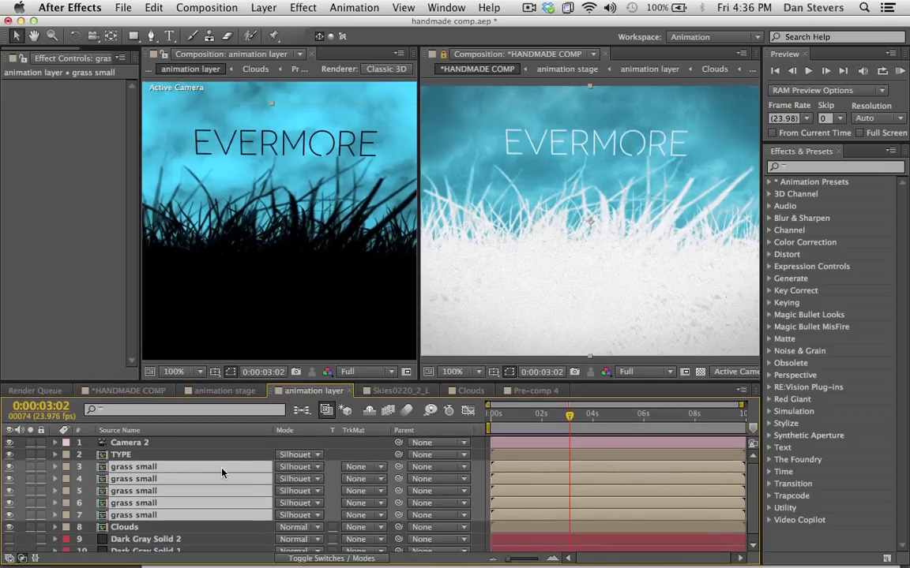
- Check the TYPE and Clouds layers, switch to a widened HANDMADE COMP view, and run a RAM preview
click(122, 455)
click(124, 527)
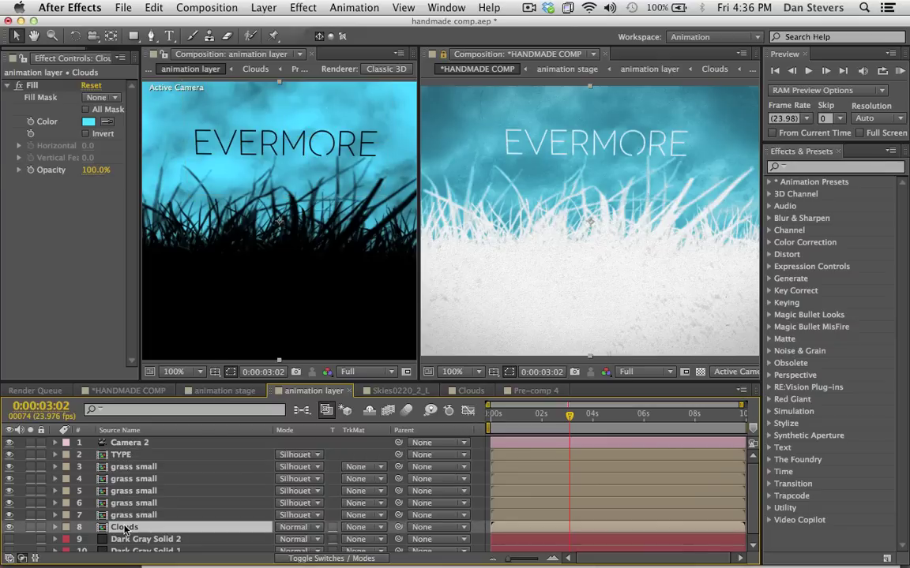
click(466, 69)
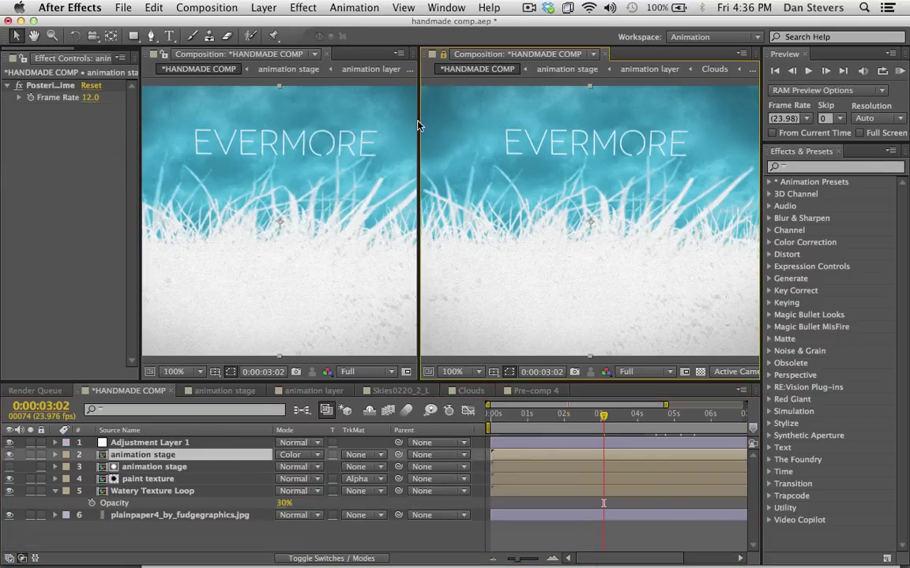
drag(418, 126, 710, 182)
key(KP_6)
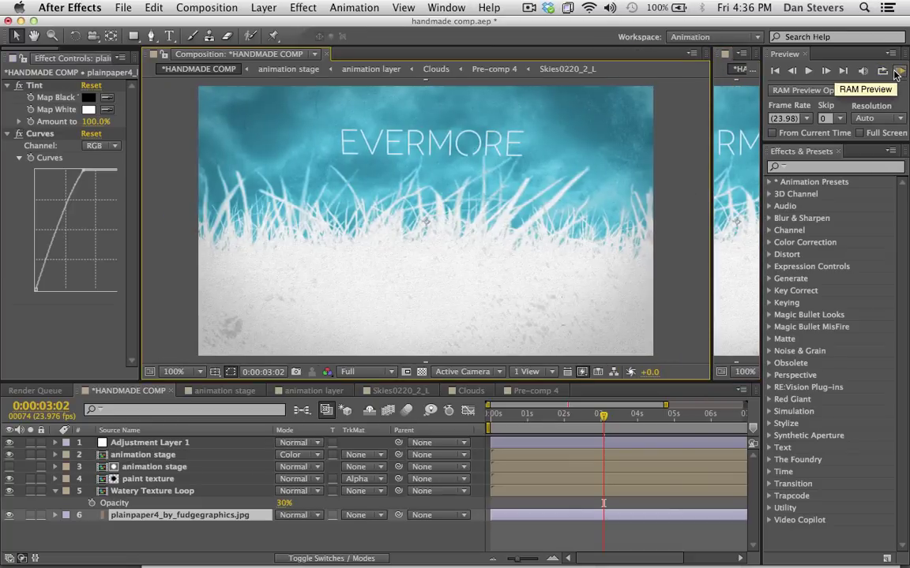
click(897, 72)
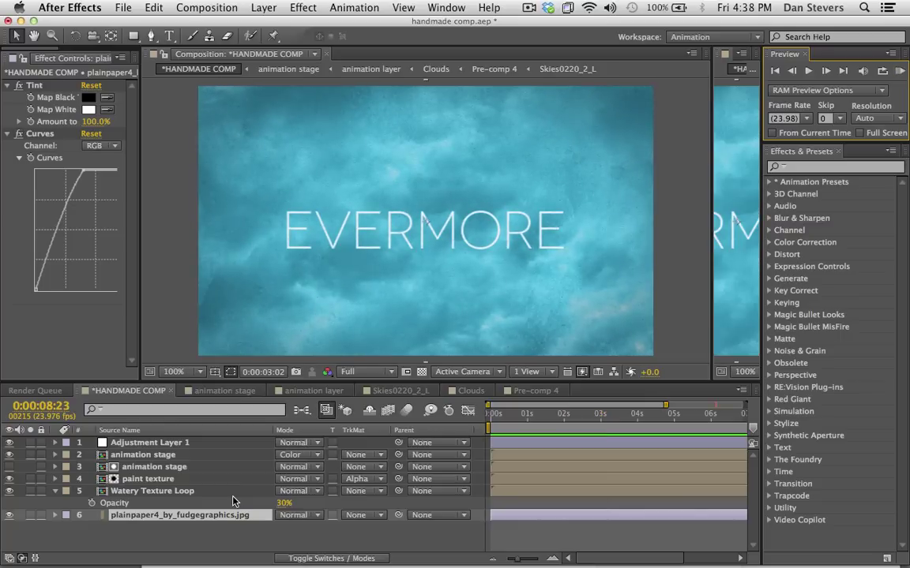
- Hide and re-show the Color-mode animation stage layer while scrubbing the grass-rising frames to compare
drag(550, 416, 654, 397)
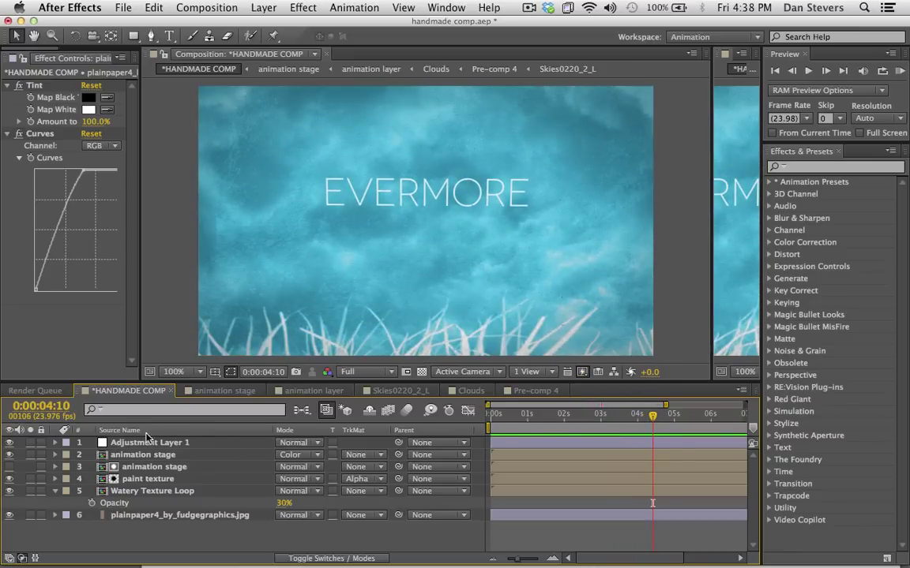
click(134, 454)
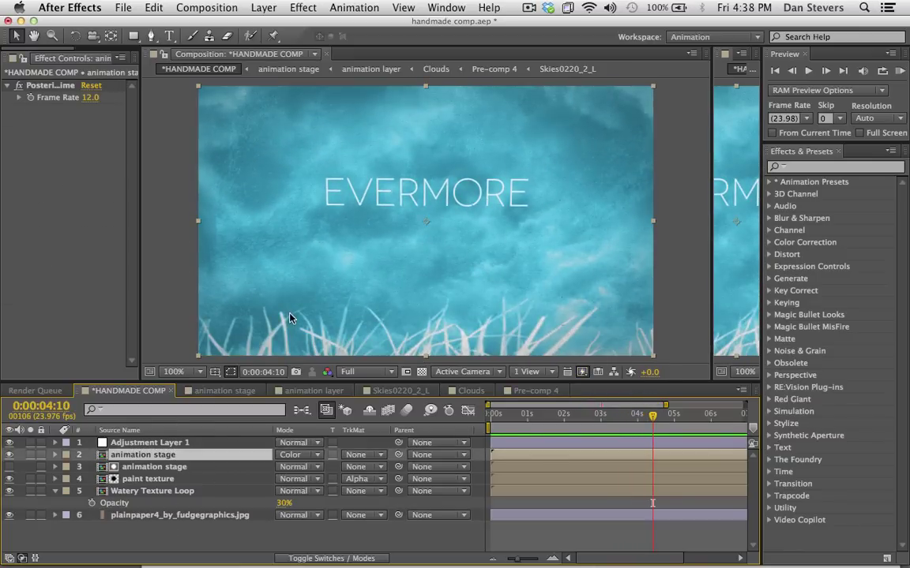
click(9, 455)
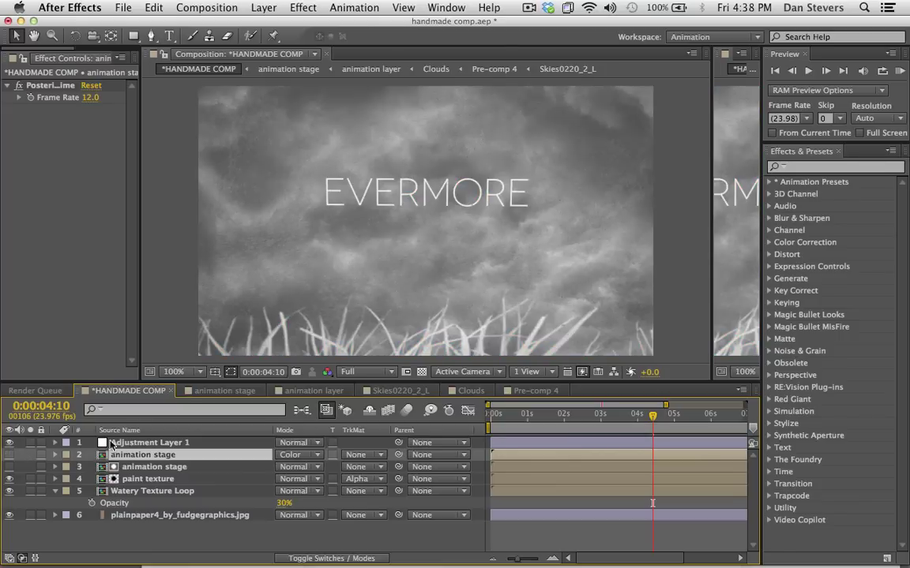
drag(612, 417, 642, 417)
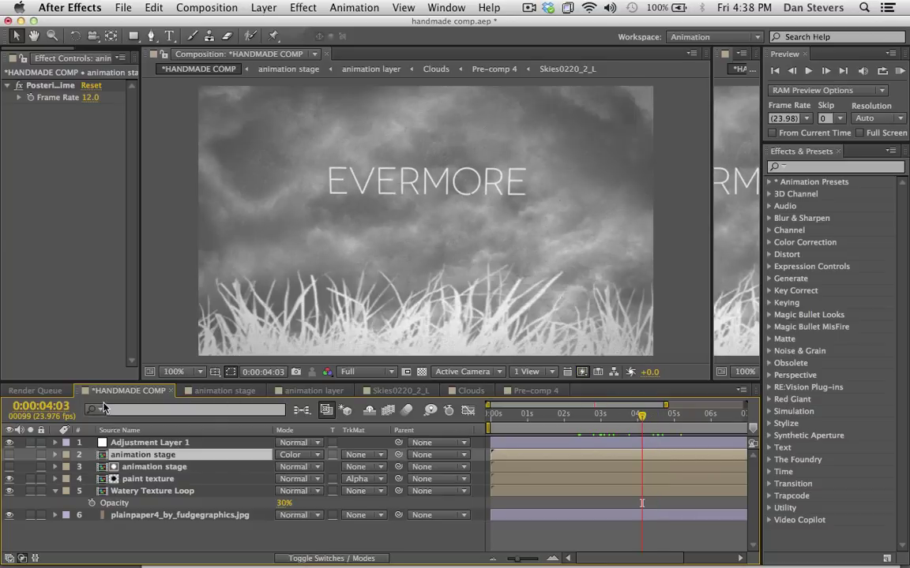
click(9, 455)
- Open the animation layer precomp and place it side by side with a widened HANDMADE COMP viewer
double_click(134, 455)
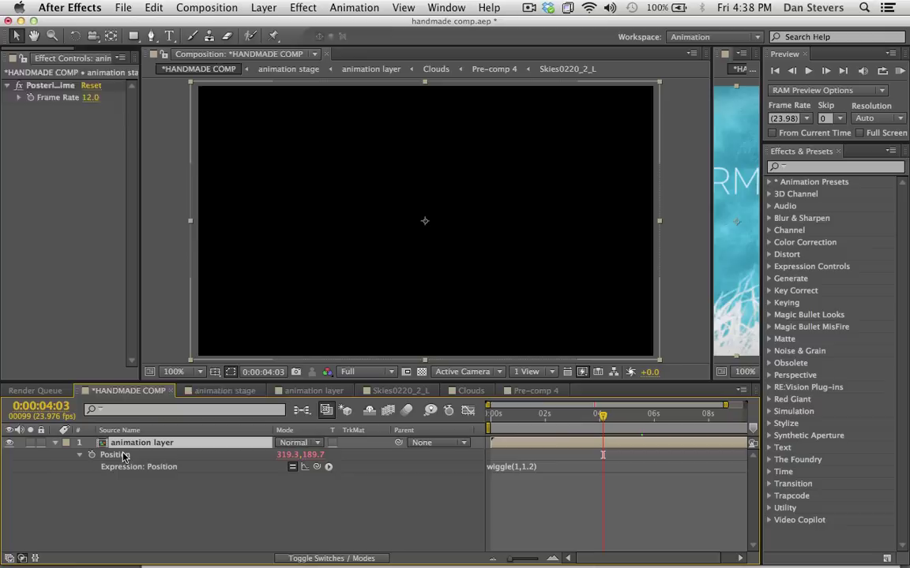
double_click(130, 443)
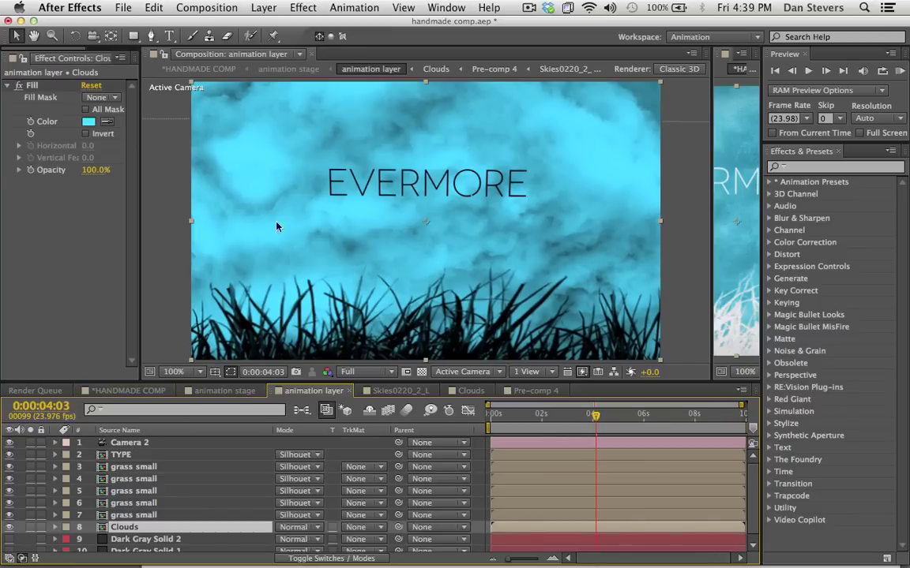
drag(710, 269, 420, 265)
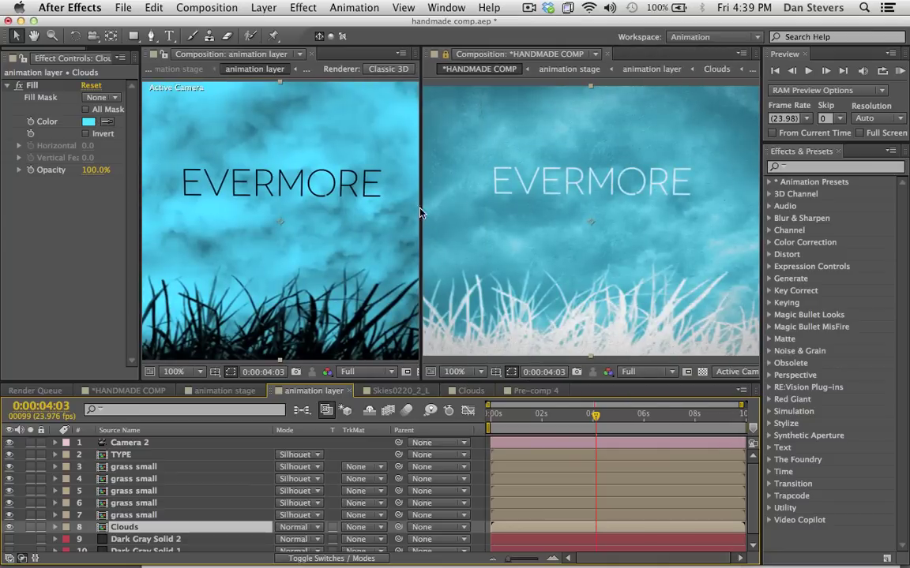
drag(420, 211, 210, 187)
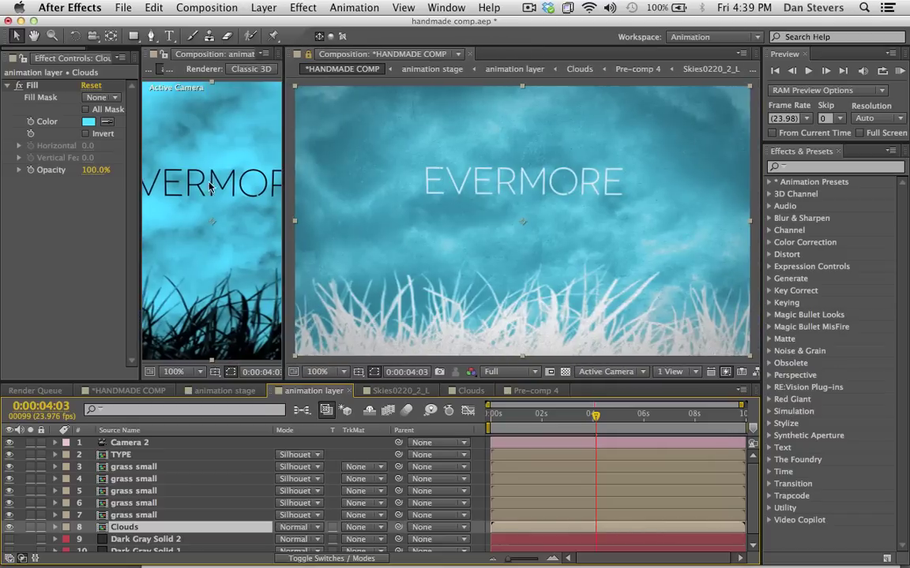
- Try orange and then yellow as the Clouds fill colour
click(89, 122)
drag(670, 473, 669, 546)
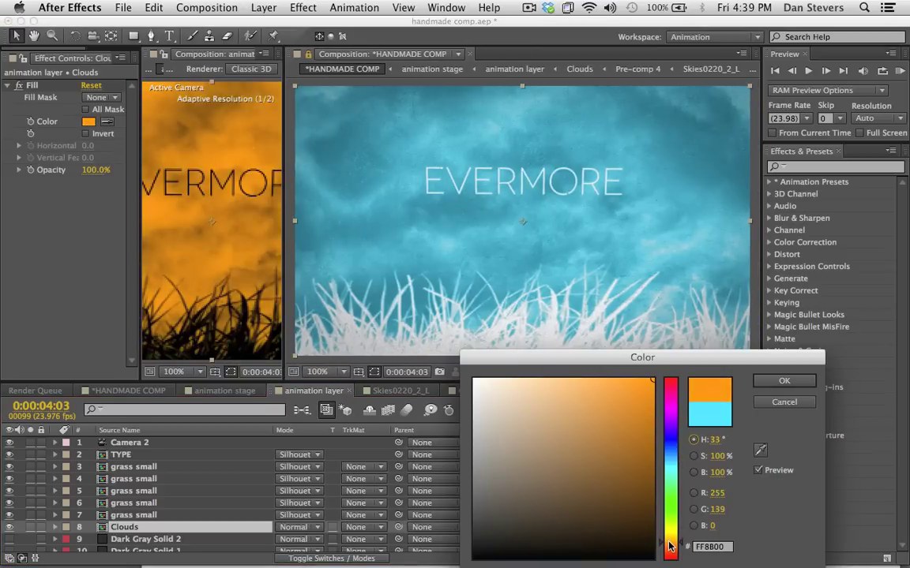
click(782, 381)
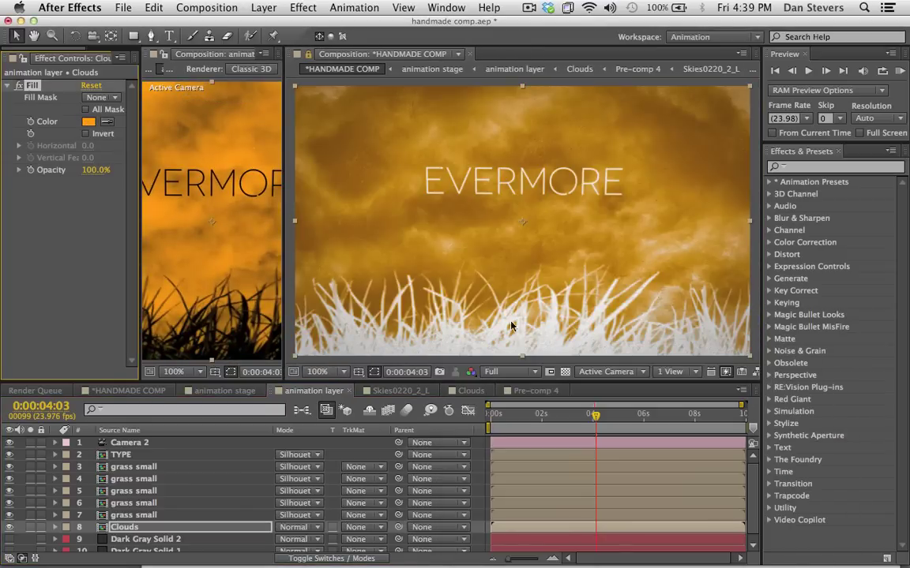
click(89, 122)
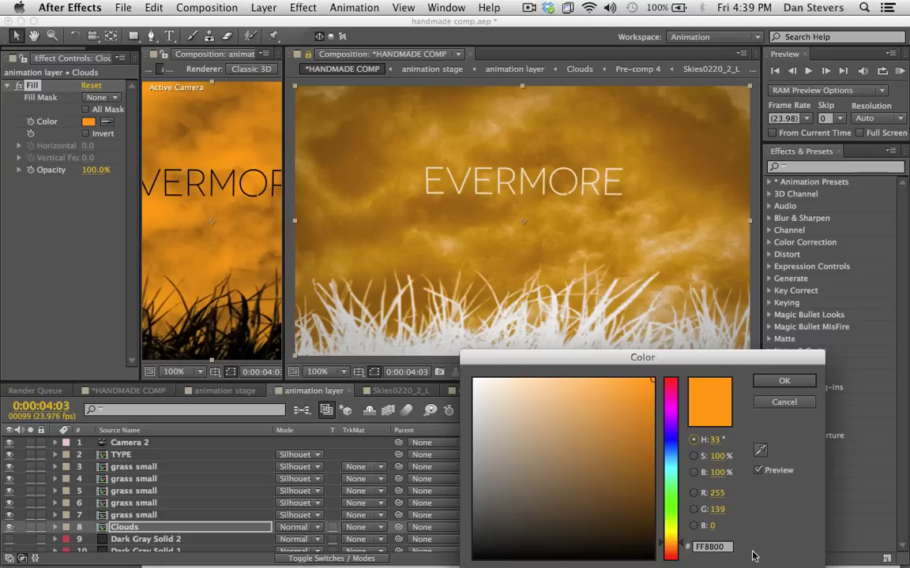
drag(673, 546, 676, 537)
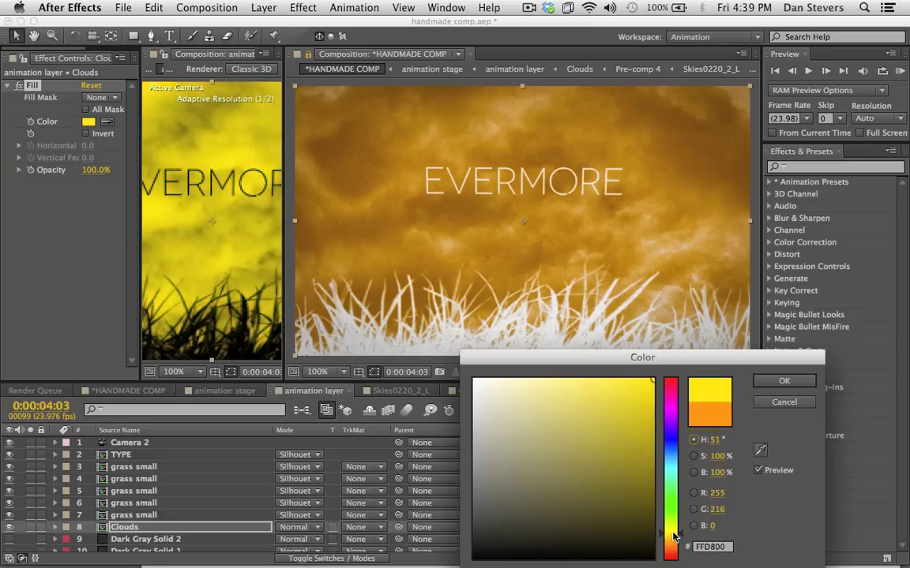
click(784, 380)
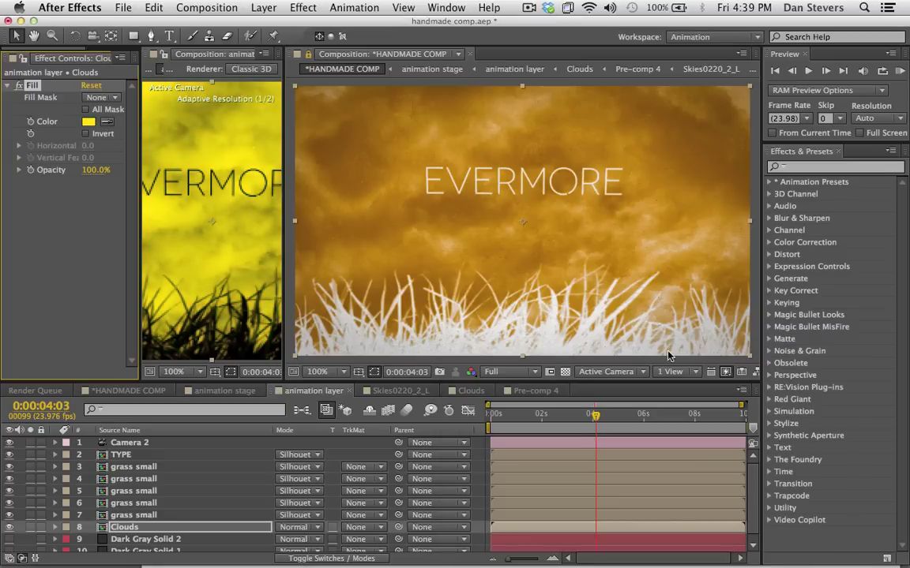
- Try a lavender purple Clouds fill, then undo back to cyan
click(86, 123)
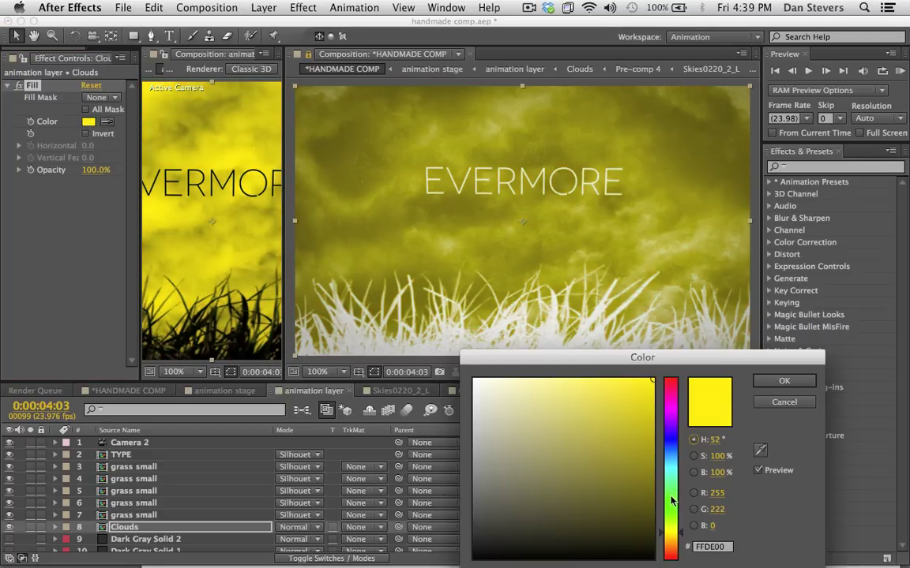
drag(671, 501, 681, 434)
click(646, 397)
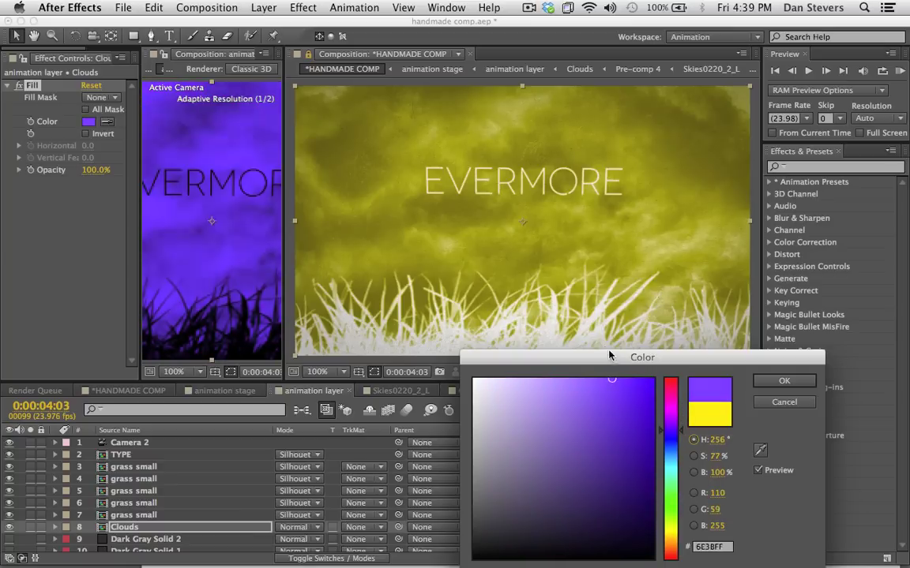
click(784, 381)
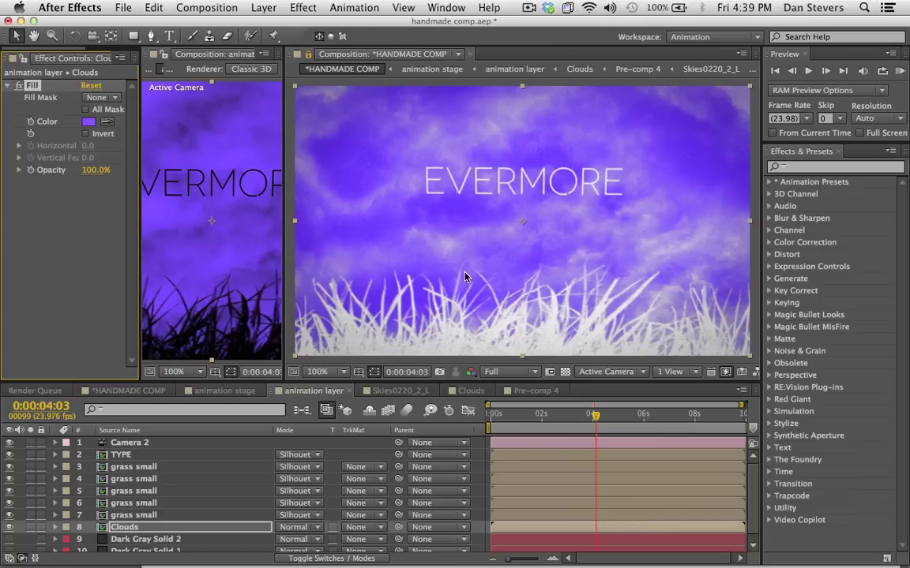
key(super+z)
key(super+z)
key(super+z)
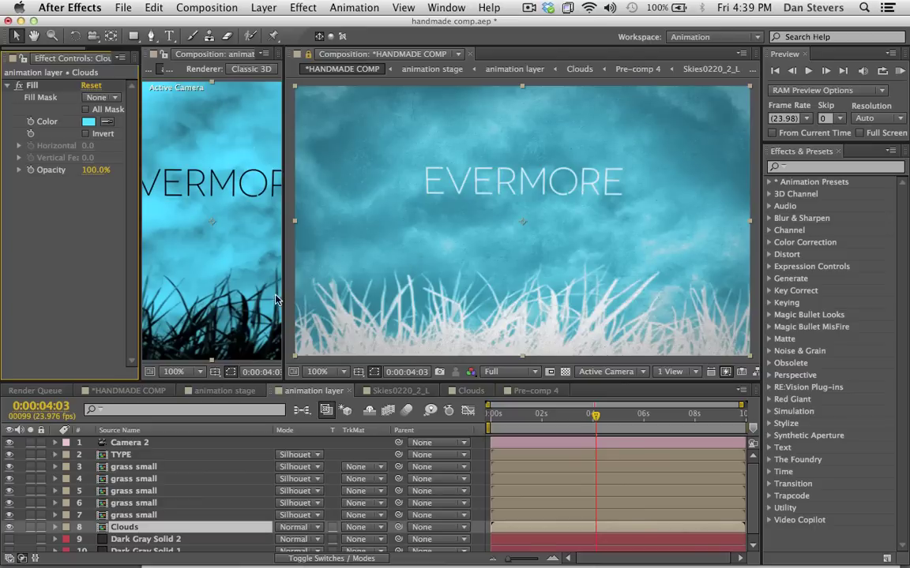
- Drag the viewer divider to widen the animation layer viewer
drag(288, 121, 736, 130)
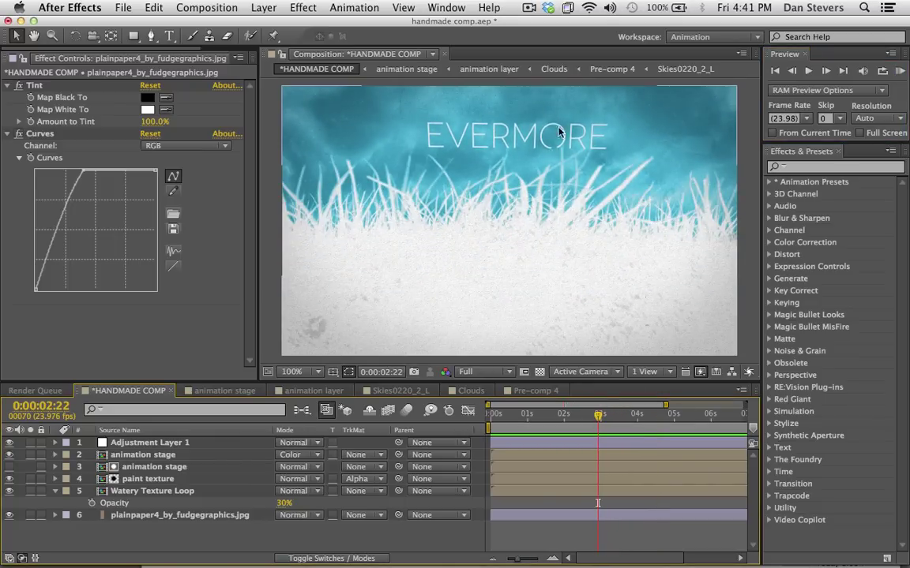
- In the TYPE comp, slide the O's Radial Wipe Transition Completion keyframes later to about 0:00:01:19
click(143, 455)
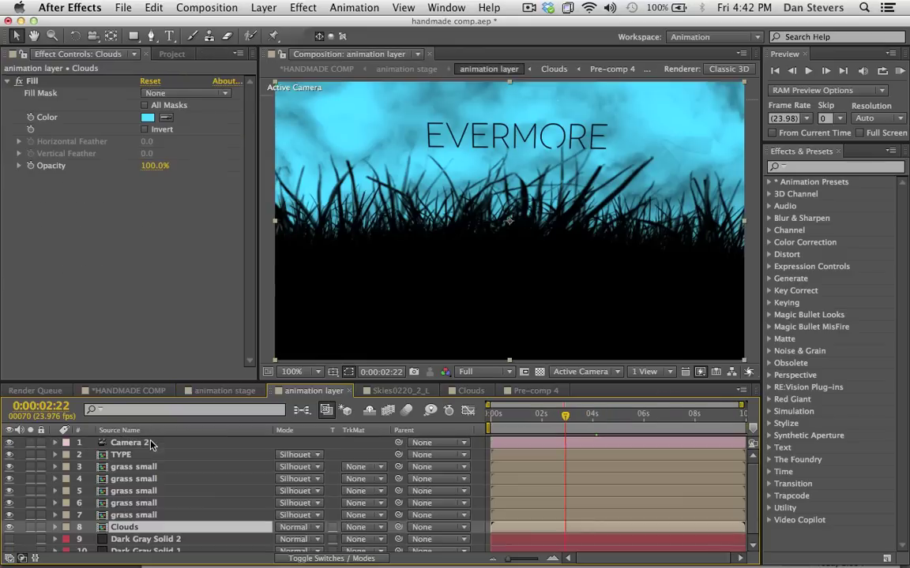
click(131, 466)
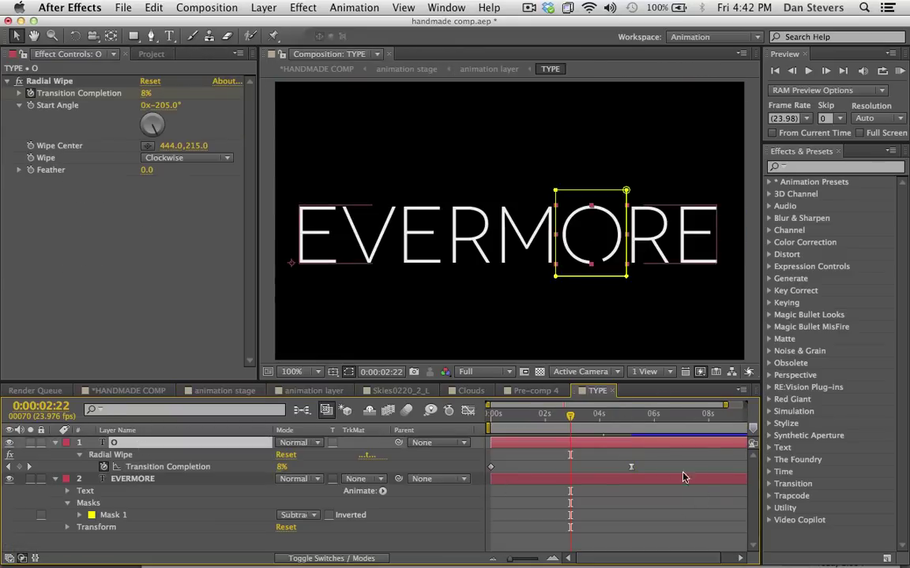
click(524, 476)
click(491, 467)
drag(489, 470, 540, 469)
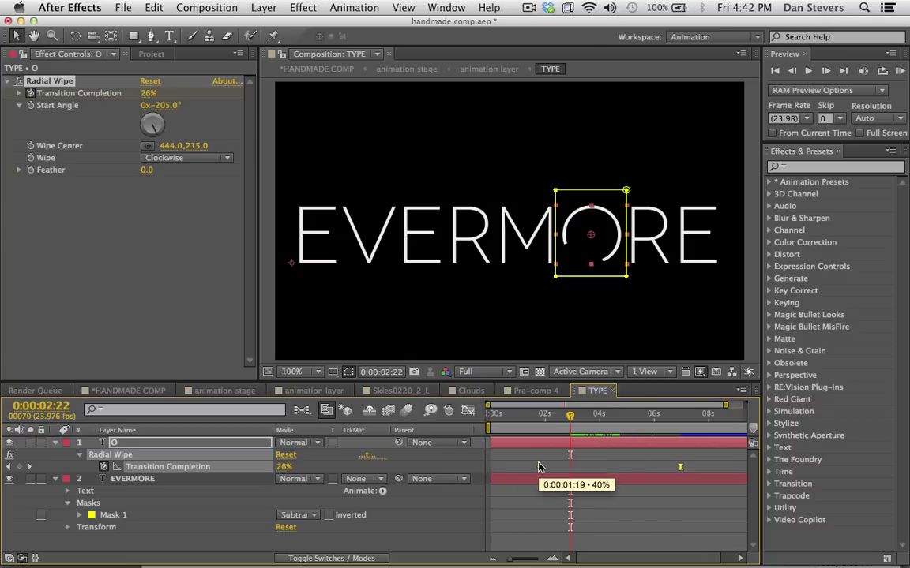
- Scrub from 0:00:02:12 to check the O's reveal, then RAM-preview HANDMADE COMP
click(557, 419)
drag(557, 418, 646, 410)
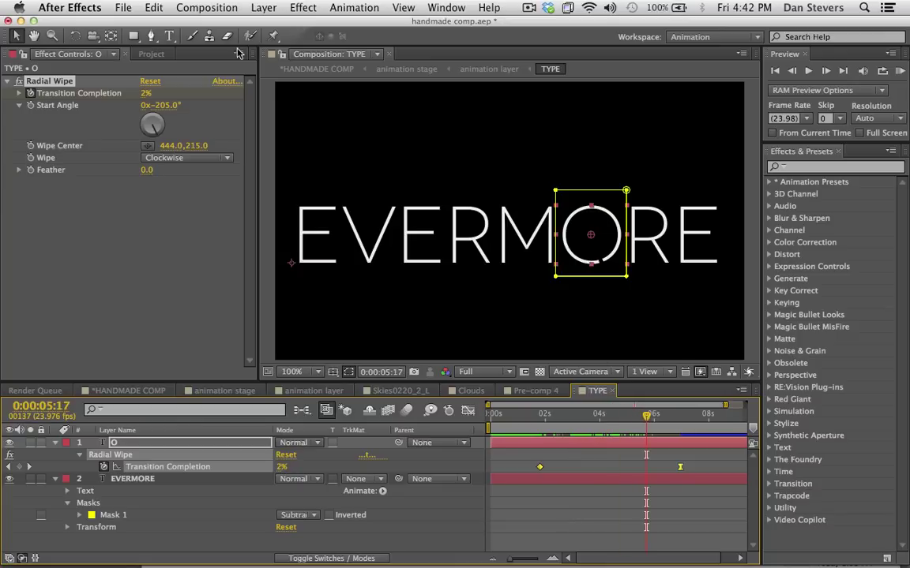
click(321, 70)
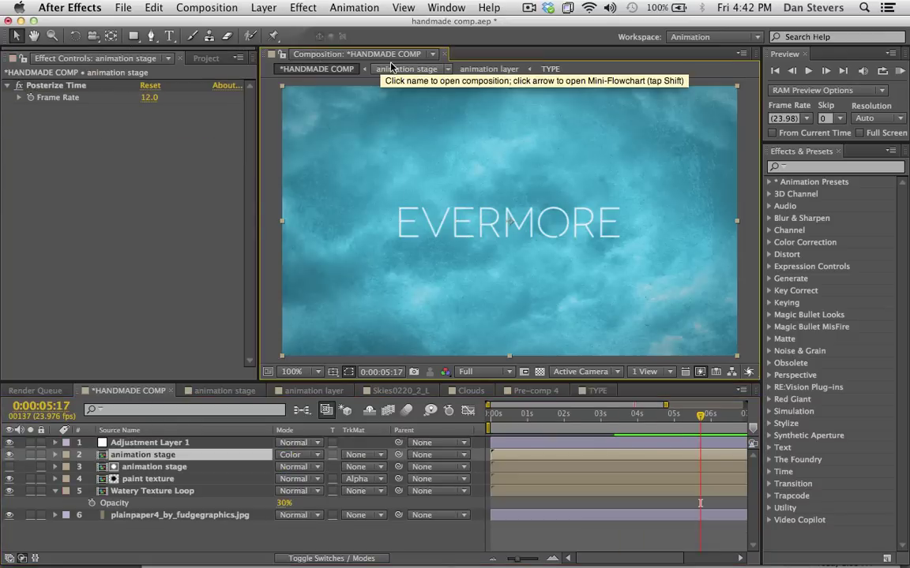
click(900, 71)
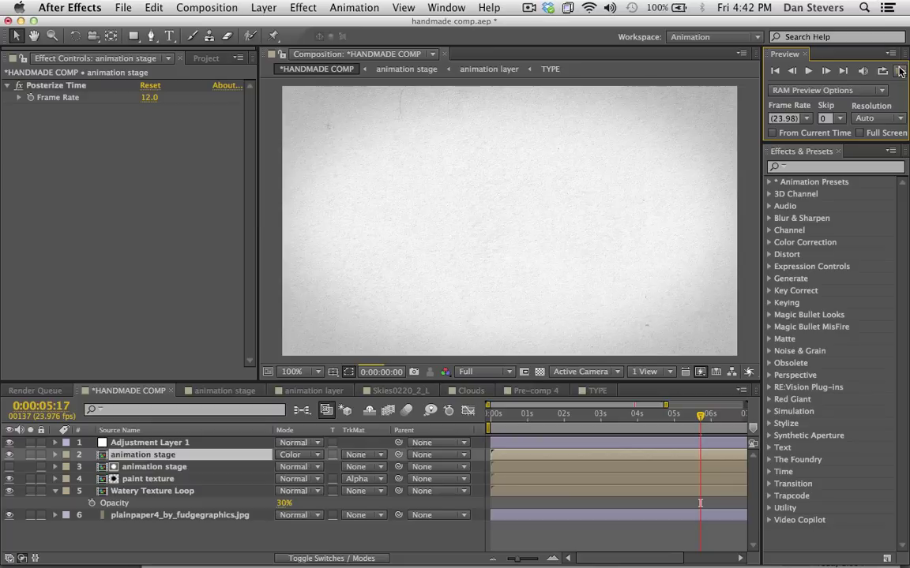